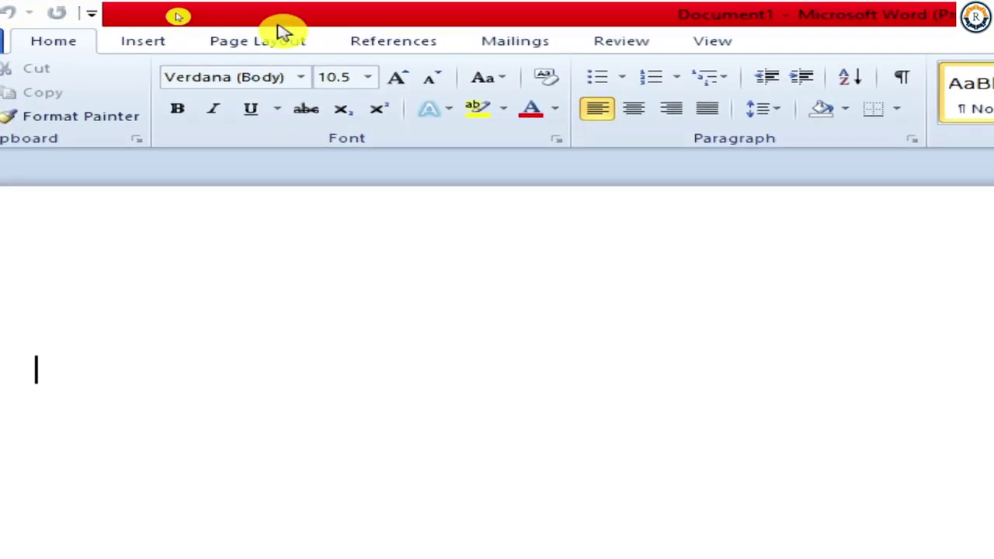
Bring up the Page Layout ribbon tools above the blank document.
left_click(264, 43)
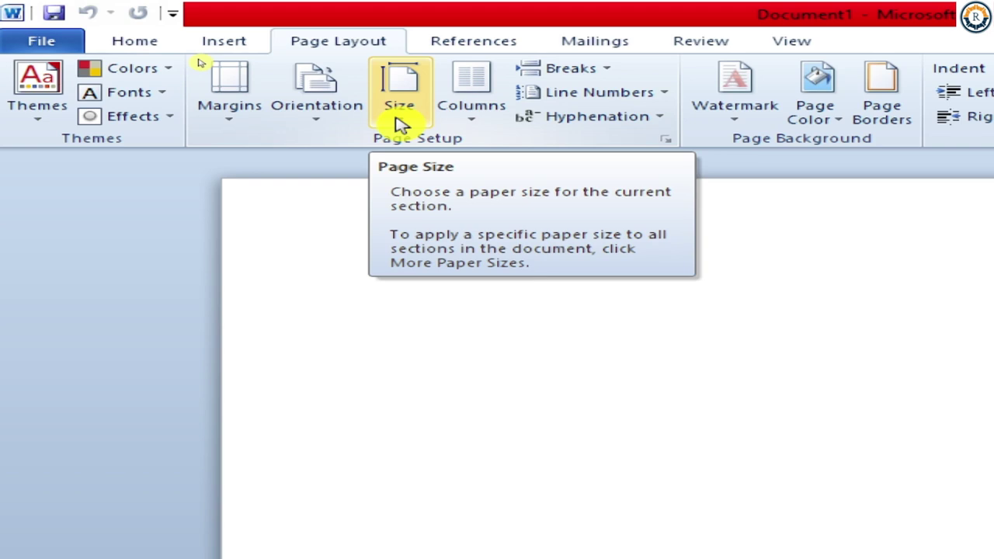
Browse the paper Size list and close it without choosing a size.
left_click(400, 116)
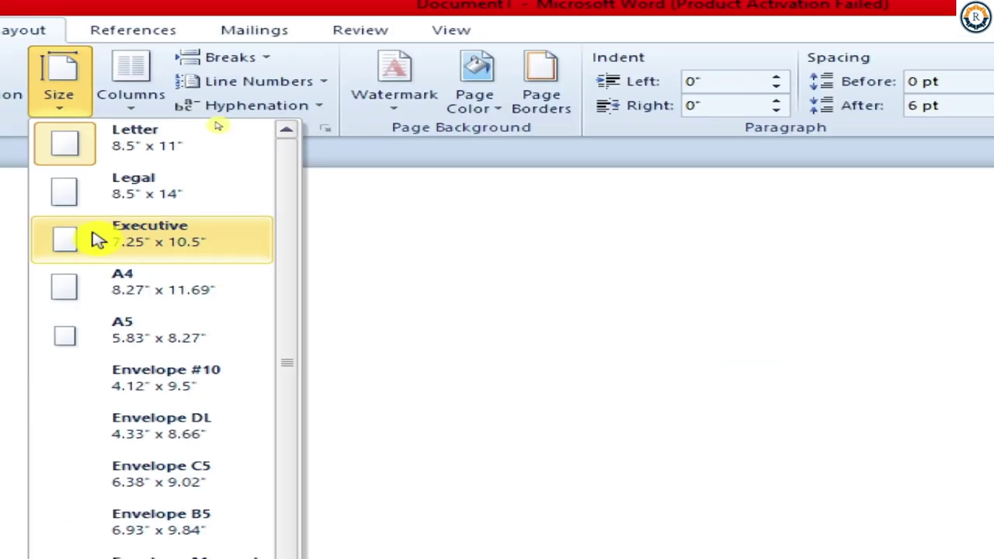
left_click(419, 203)
type("=rand(20)")
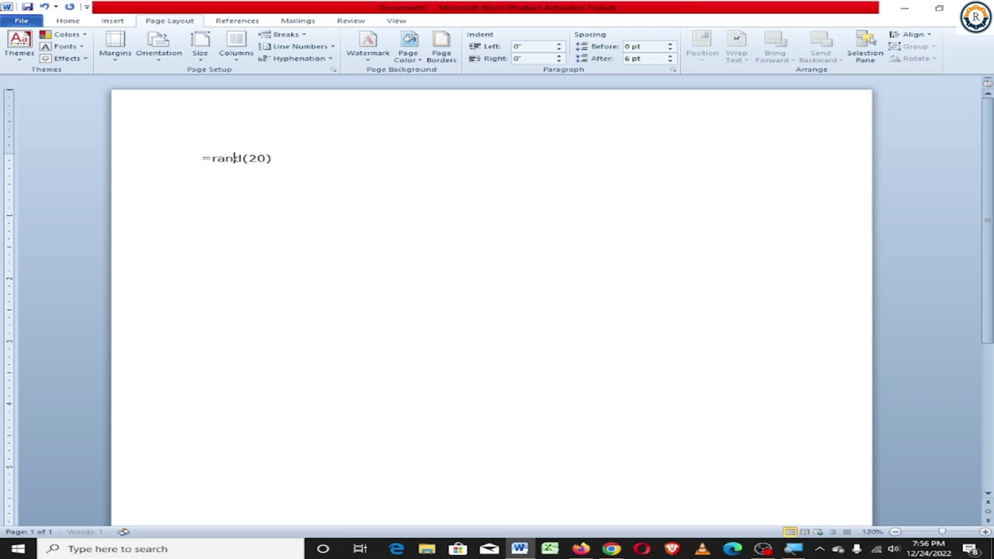
Expand =rand(20) into 1,229 words of sample paragraphs and scroll to the end.
key("Return")
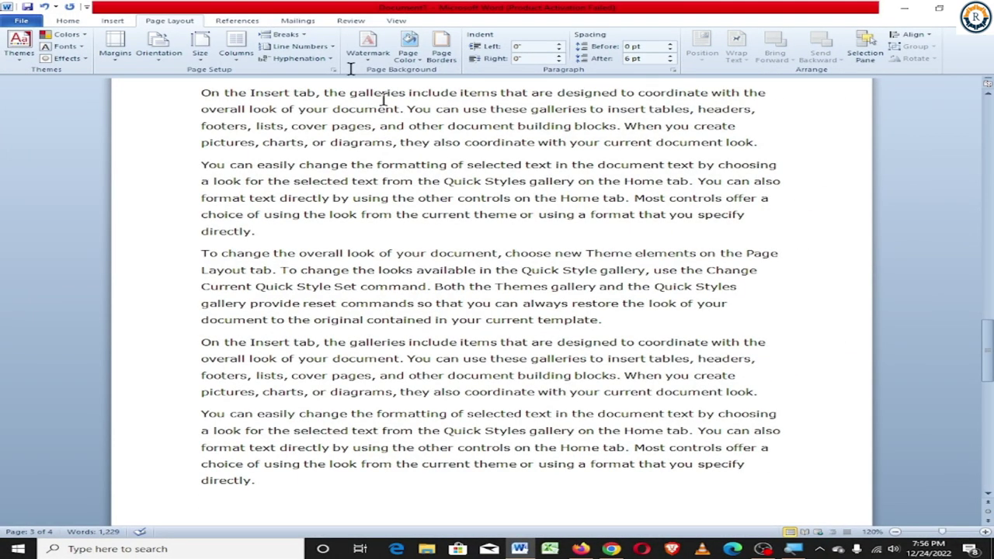
scroll(504, 368, "down", 1)
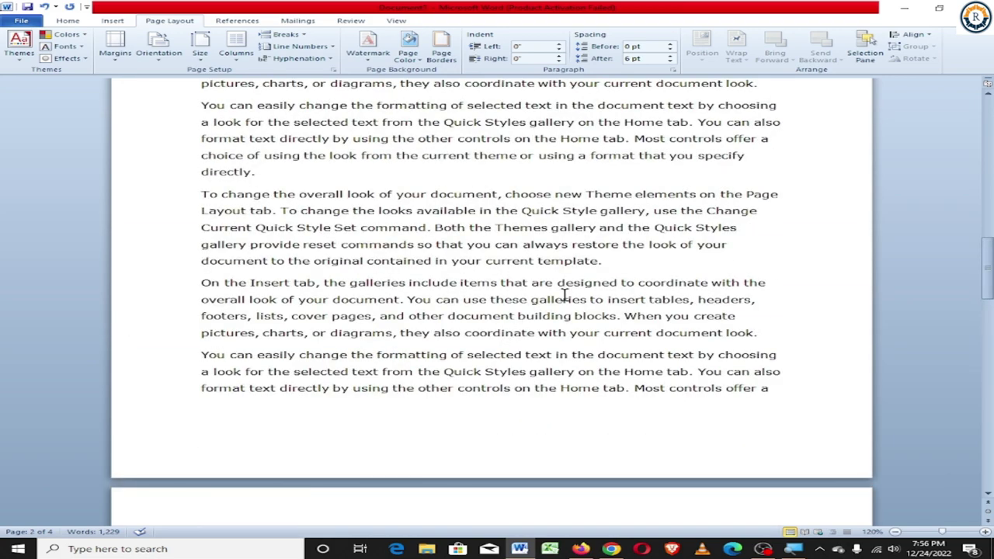
scroll(564, 297, "down", 2, "ctrl")
scroll(564, 298, "down", 2, "ctrl")
scroll(564, 298, "down", 4, "ctrl")
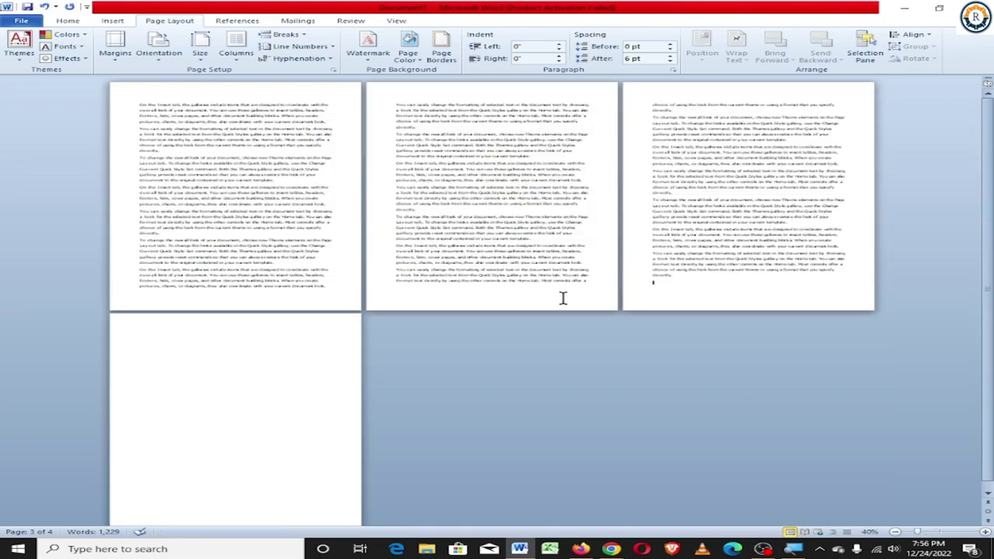
scroll(276, 410, "down", 1)
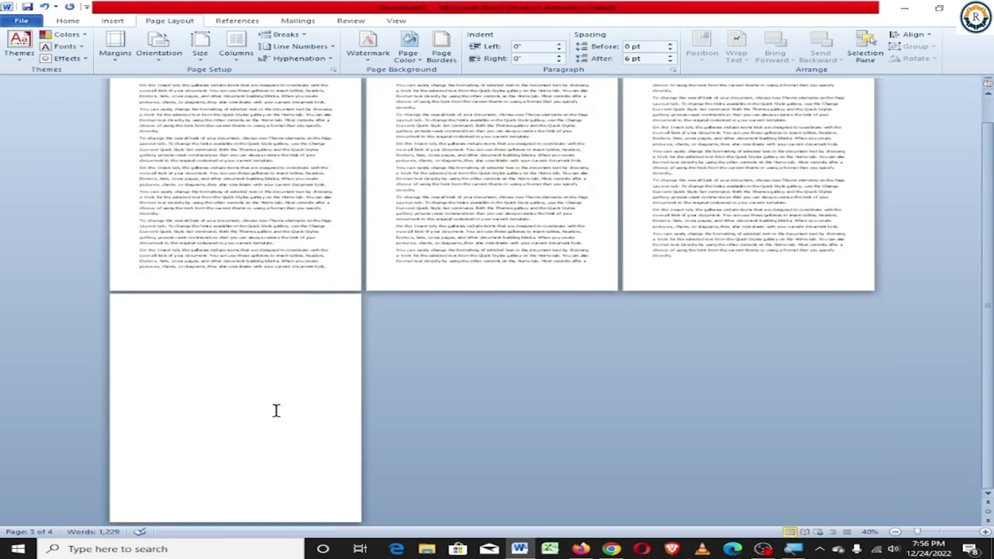
Delete the empty fourth page, leaving three pages of text.
key("BackSpace")
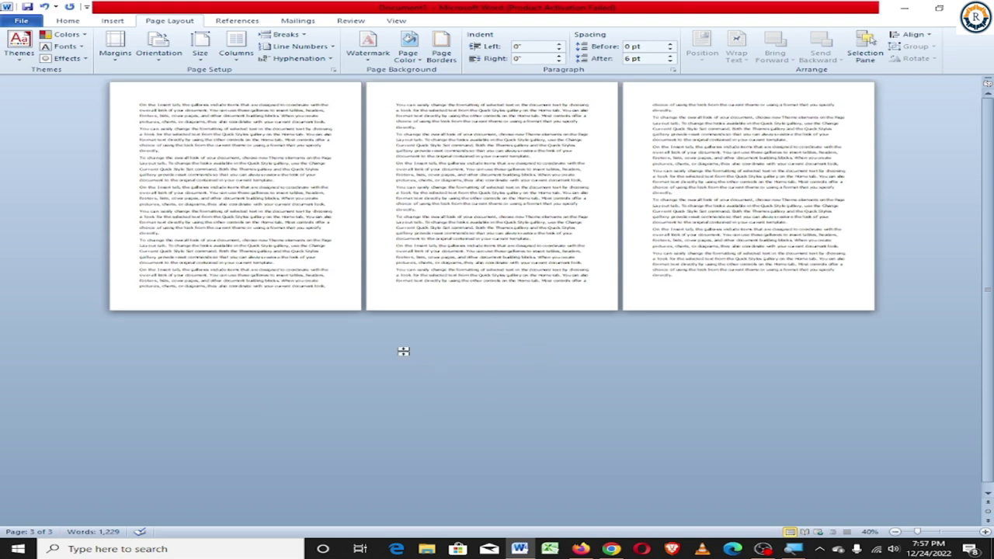
scroll(524, 336, "up", 1)
scroll(544, 364, "up", 2)
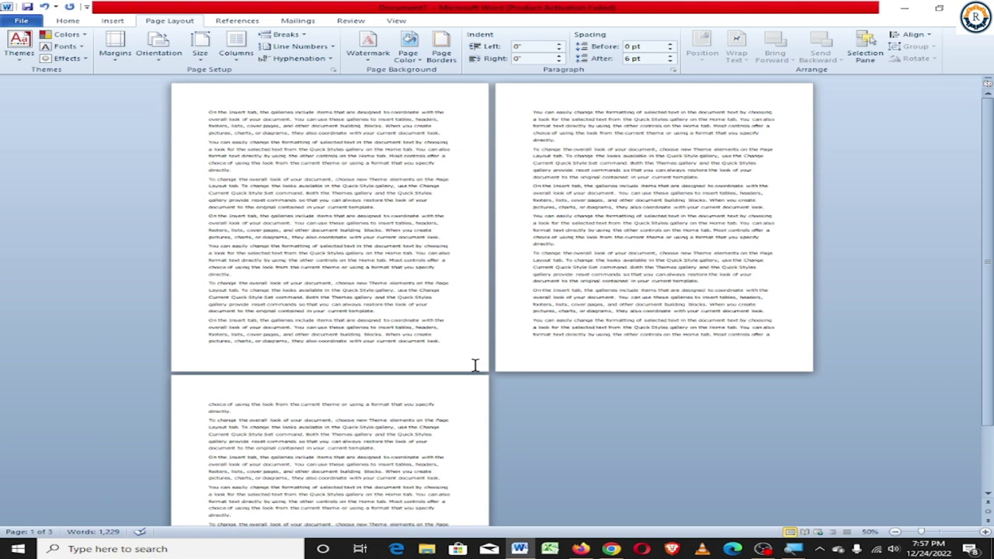
Switch the paper size to Legal, then to Executive.
left_click(201, 55)
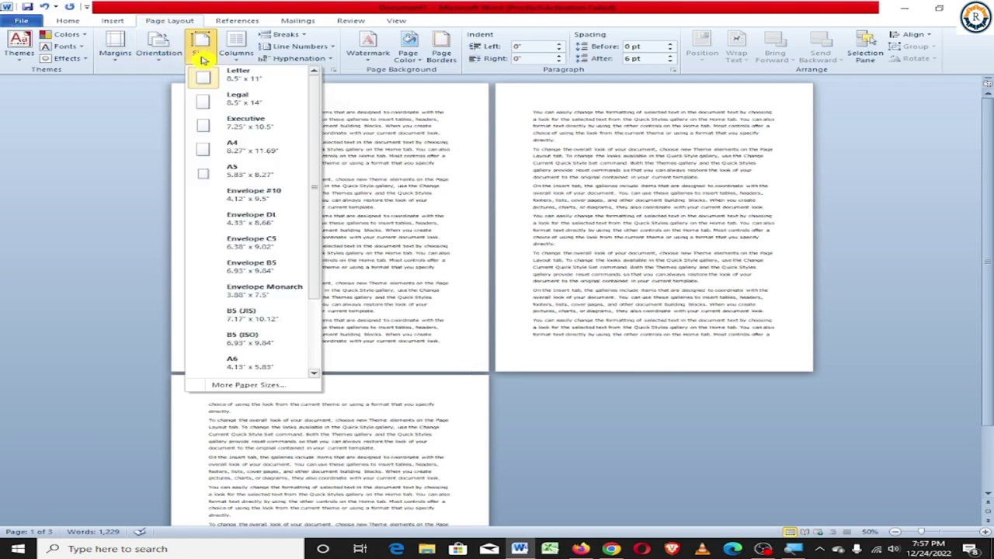
left_click(256, 103)
scroll(330, 253, "up", 1)
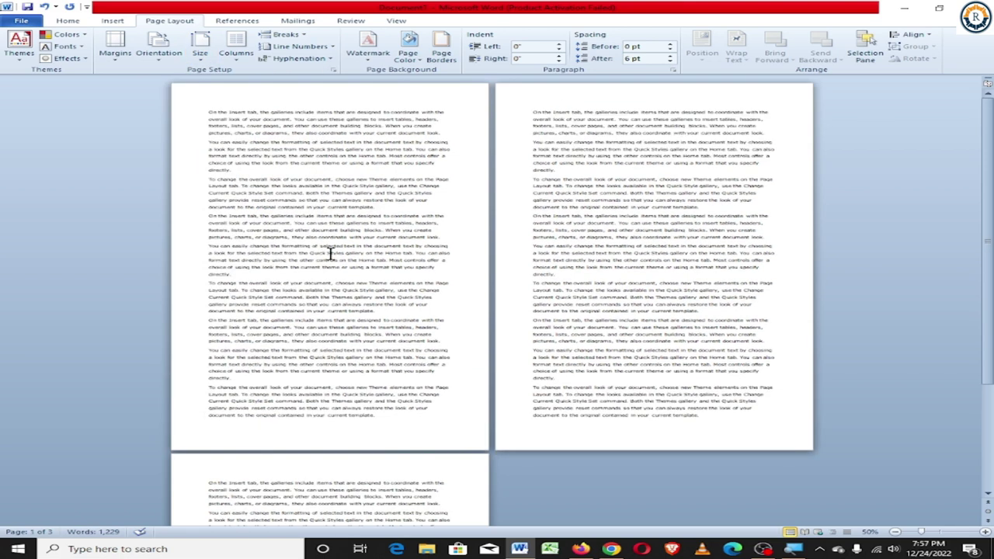
scroll(330, 254, "down", 2)
scroll(330, 254, "down", 2)
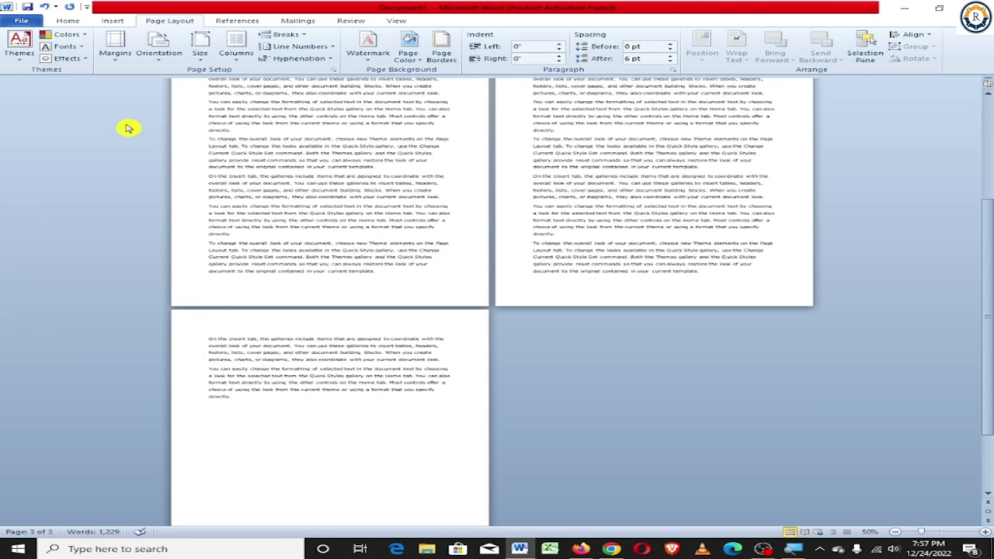
left_click(201, 55)
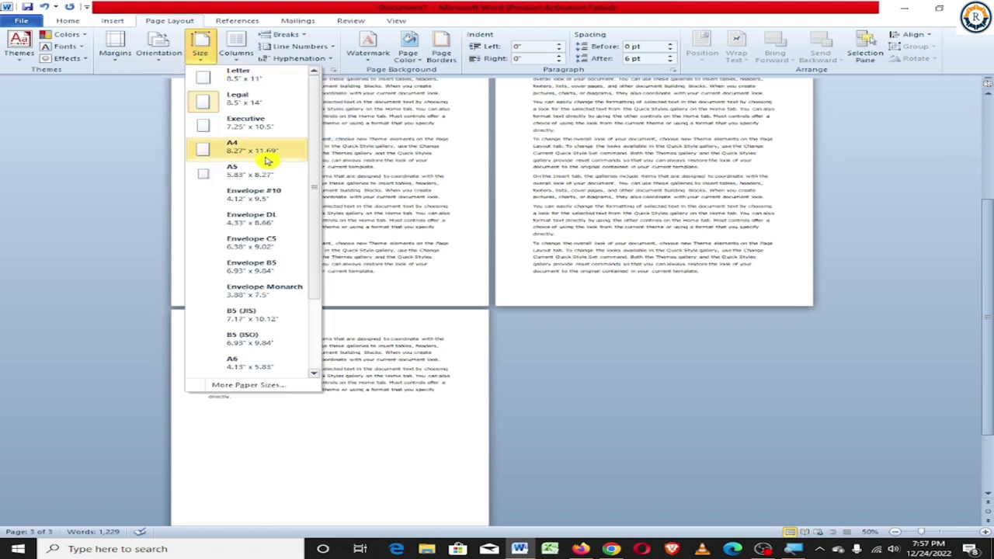
left_click(247, 127)
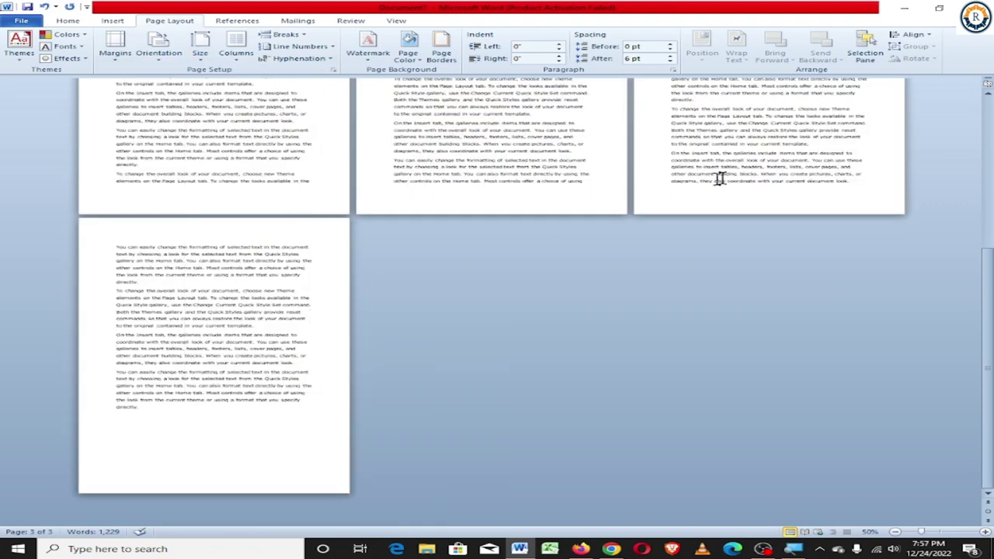
Set the pages to A4 and bring up the More Paper Sizes settings.
left_click(201, 48)
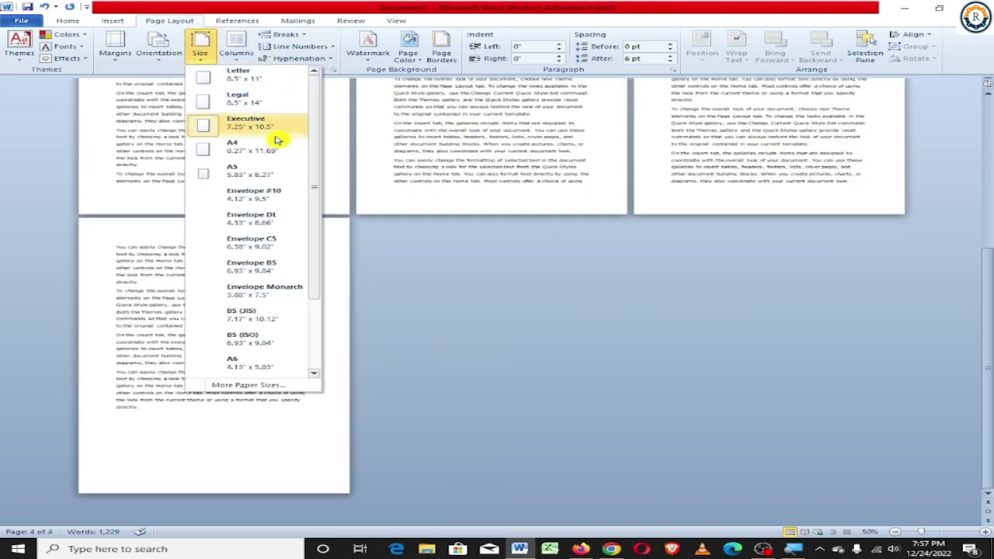
left_click(250, 150)
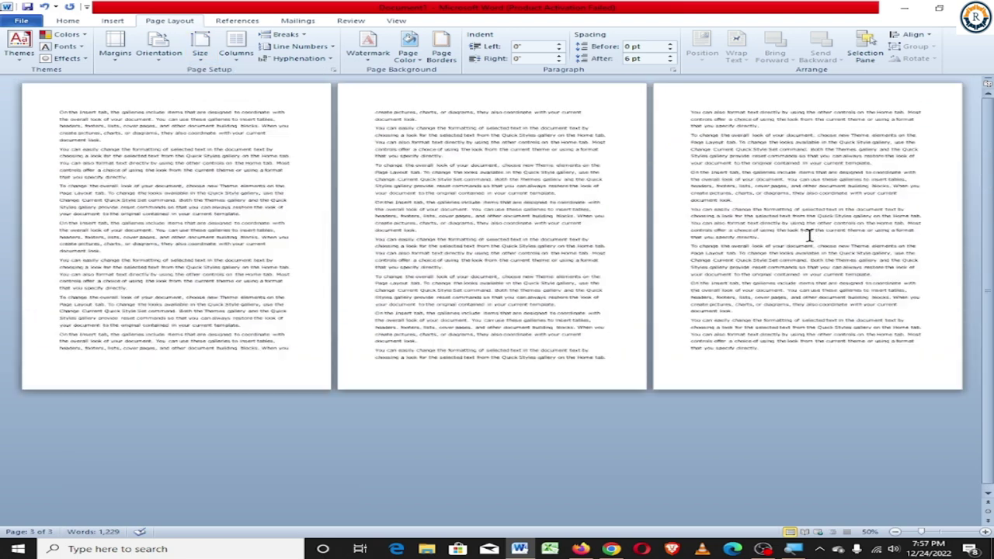
left_click(200, 59)
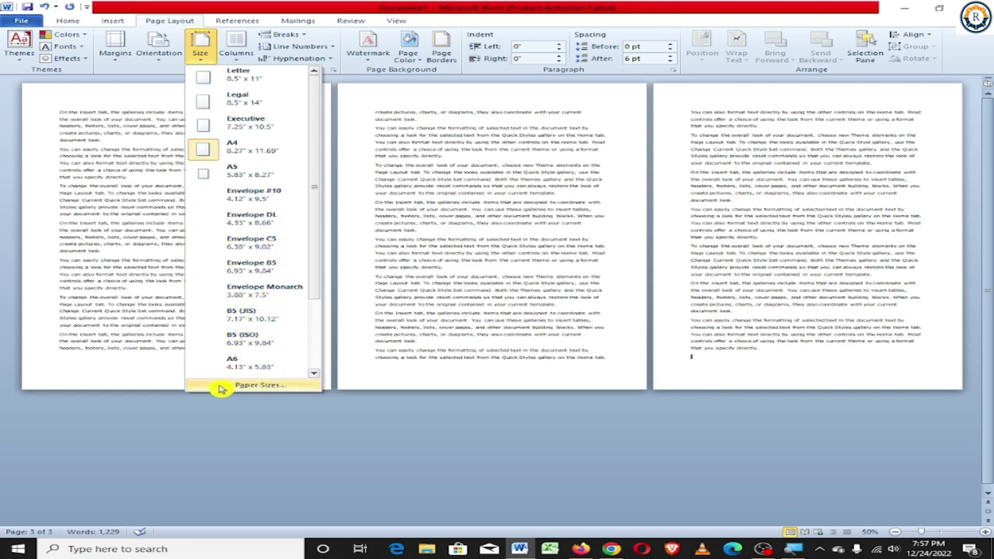
left_click(256, 385)
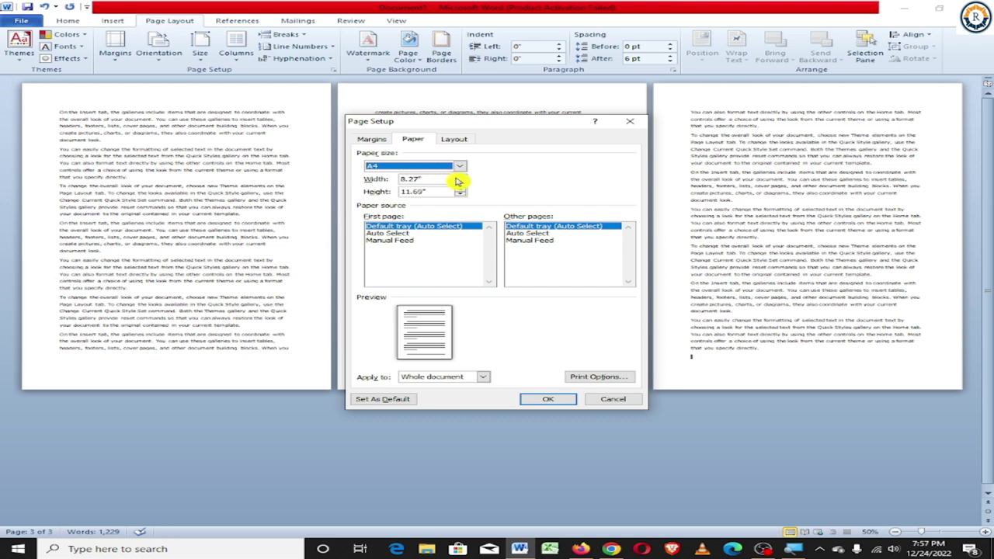
Keep A4 in Page Setup's Paper size list, close it, and select page 2's text.
left_click(459, 166)
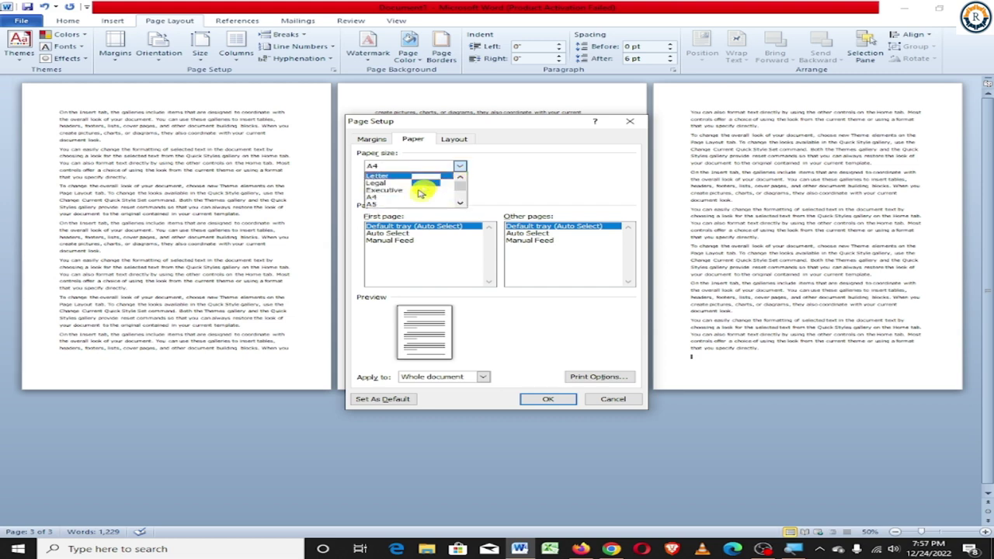
scroll(411, 194, "down", 3)
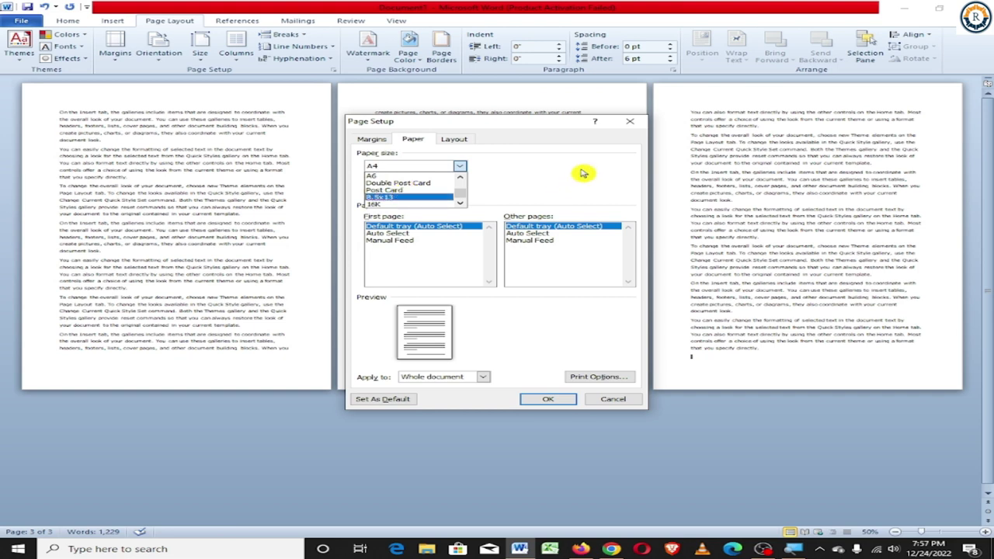
left_click(625, 122)
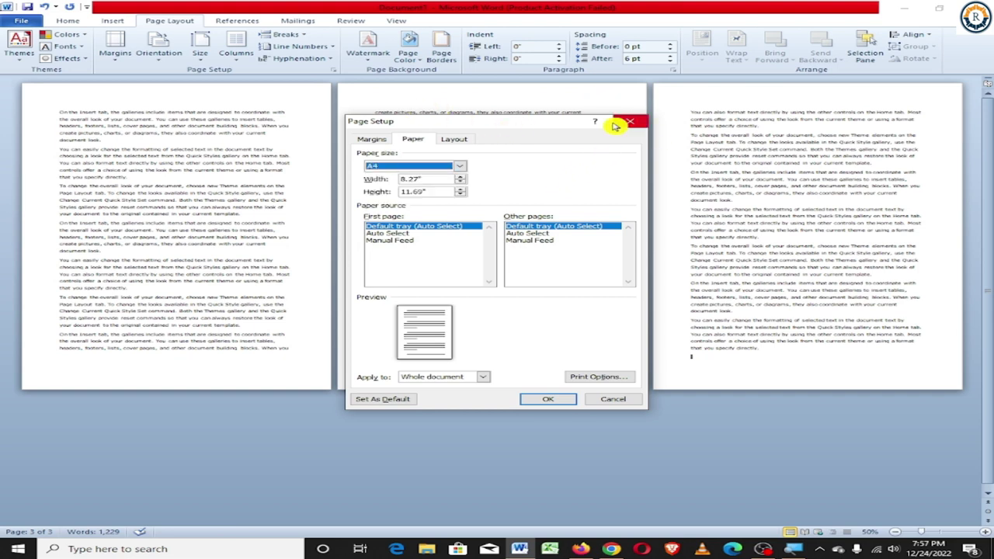
left_click(630, 121)
left_click_drag(370, 114, 609, 357)
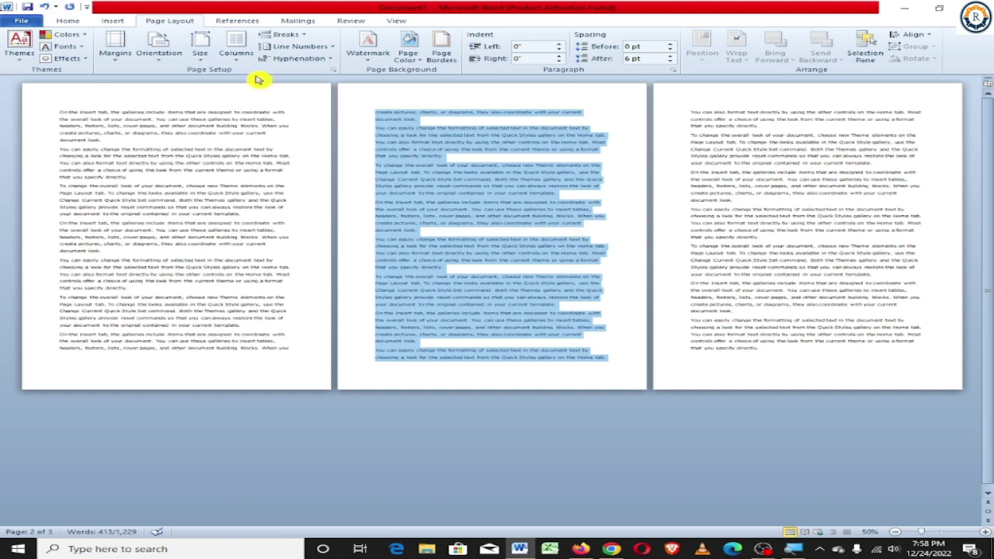
Apply Legal paper size to the selected page 2 text only via More Paper Sizes.
left_click(199, 45)
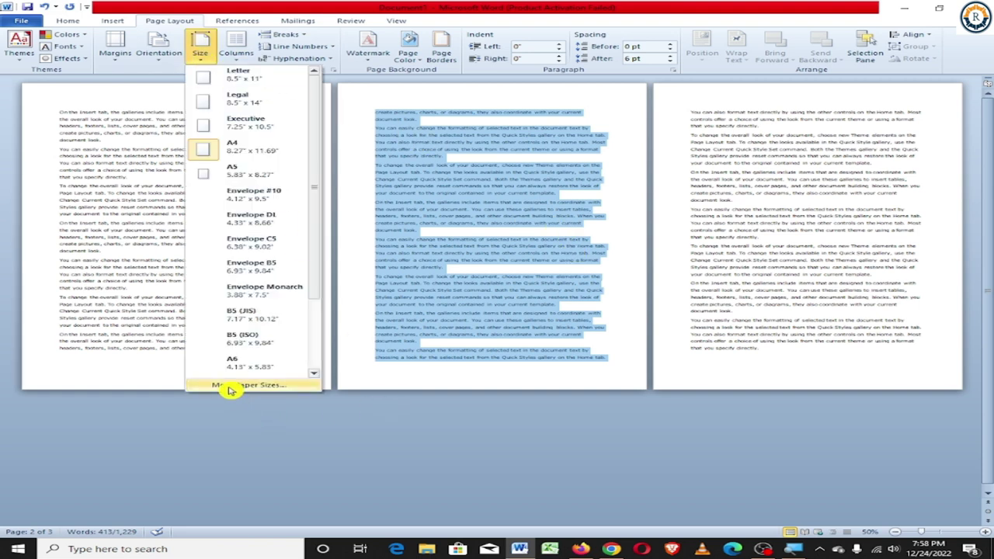
left_click(230, 387)
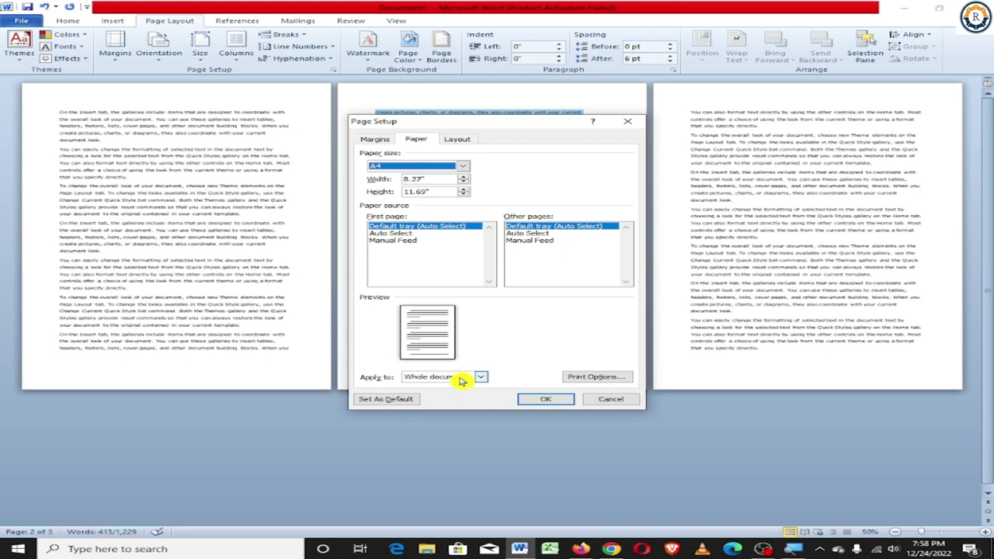
left_click(461, 380)
left_click(439, 392)
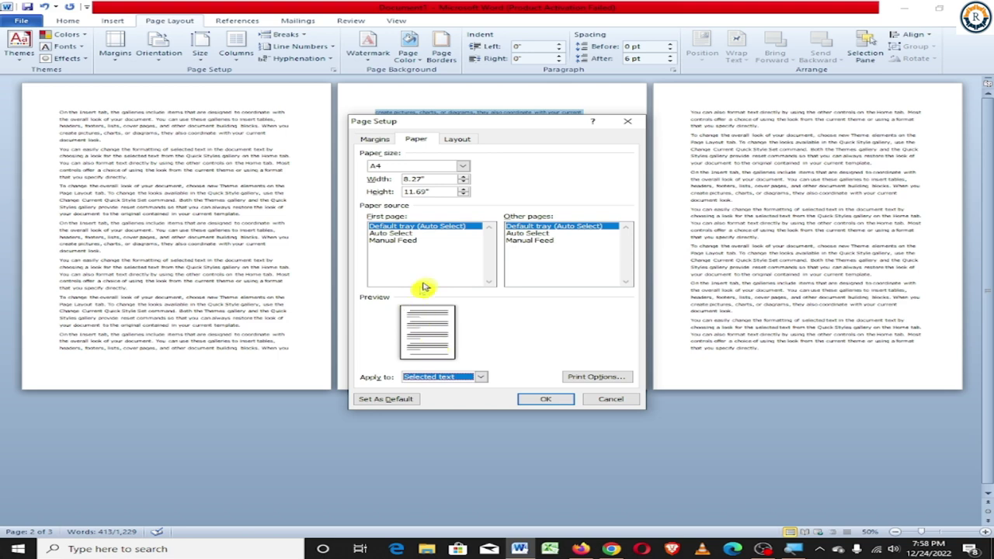
left_click(421, 166)
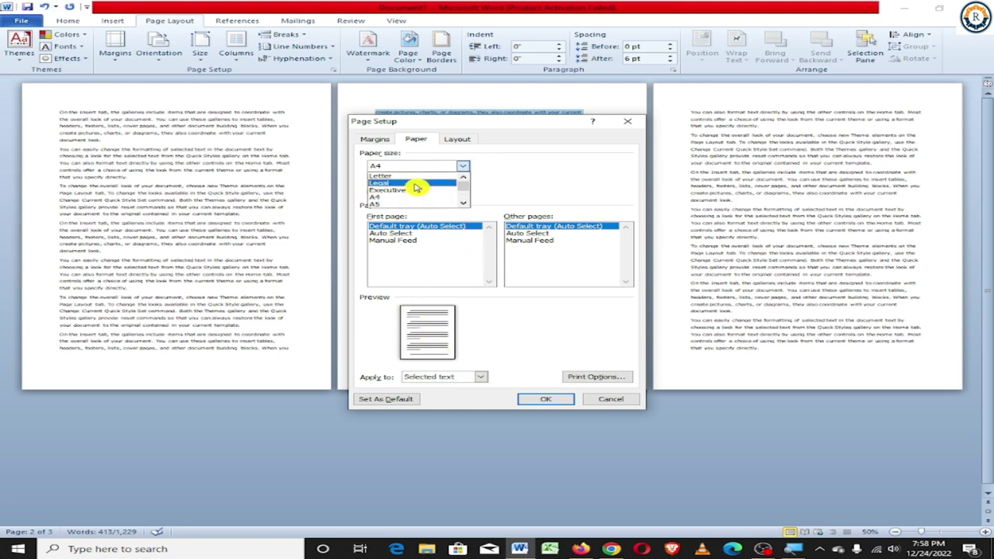
left_click(417, 184)
left_click(545, 398)
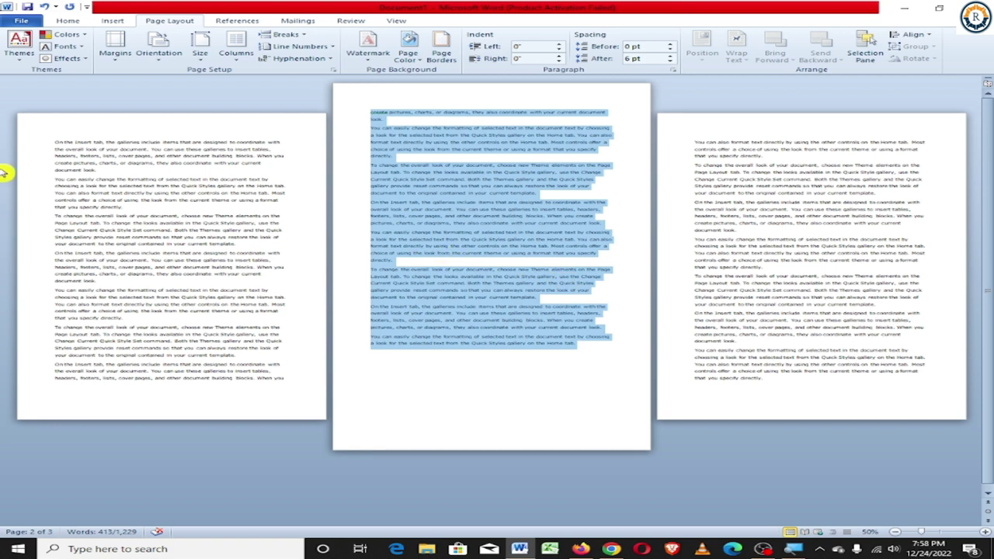
mouse_move(4, 172)
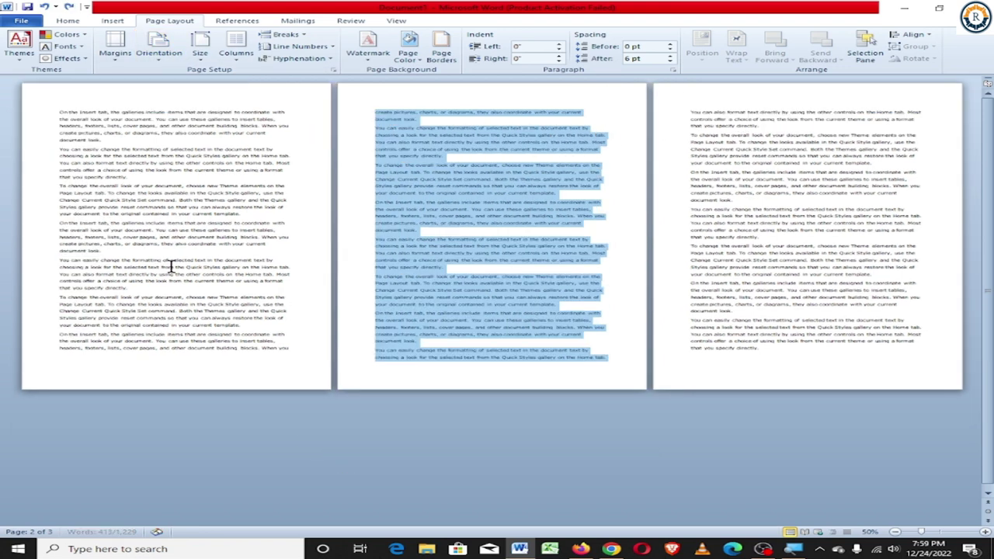
Clear the page 2 selection, then switch orientation to Landscape and back to Portrait.
left_click(309, 211)
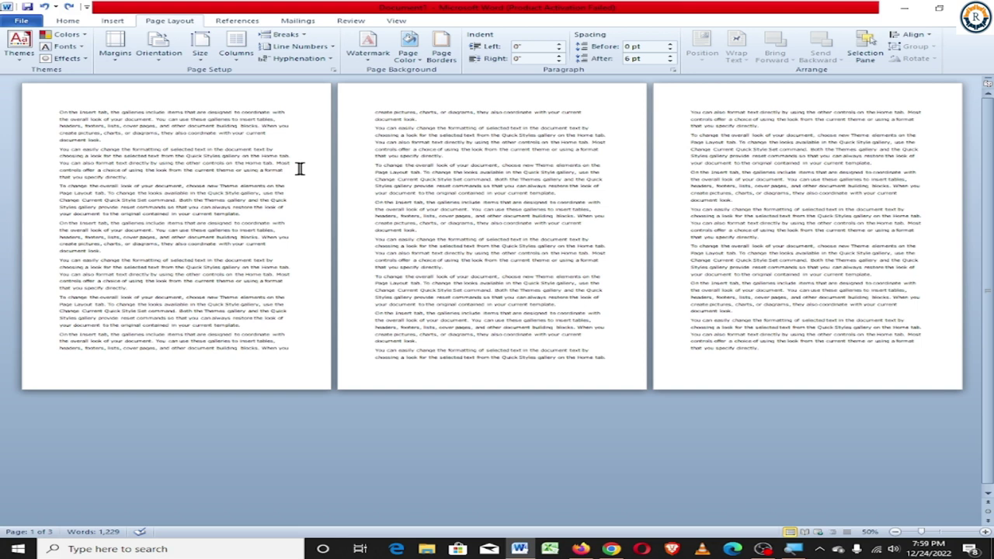
mouse_move(4, 135)
left_click(160, 63)
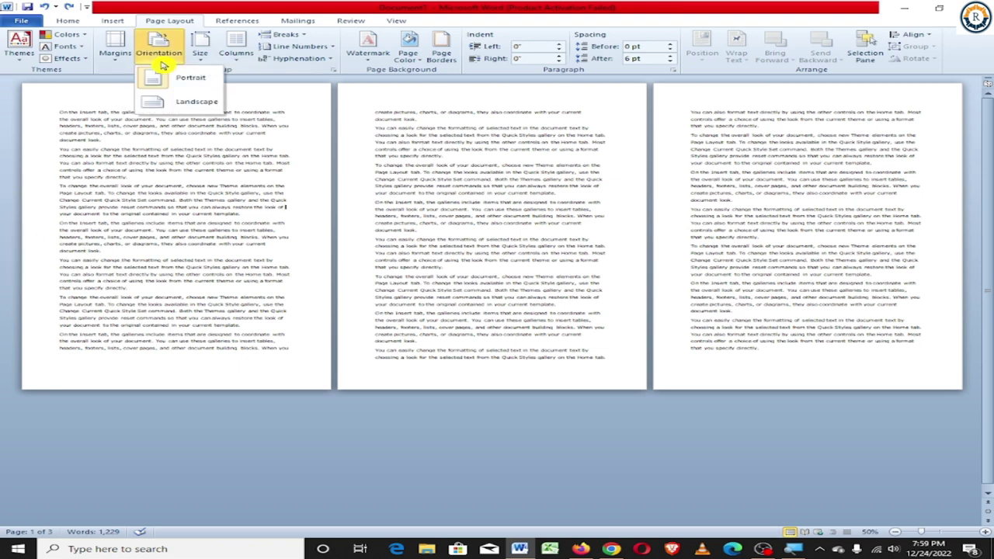
left_click(186, 102)
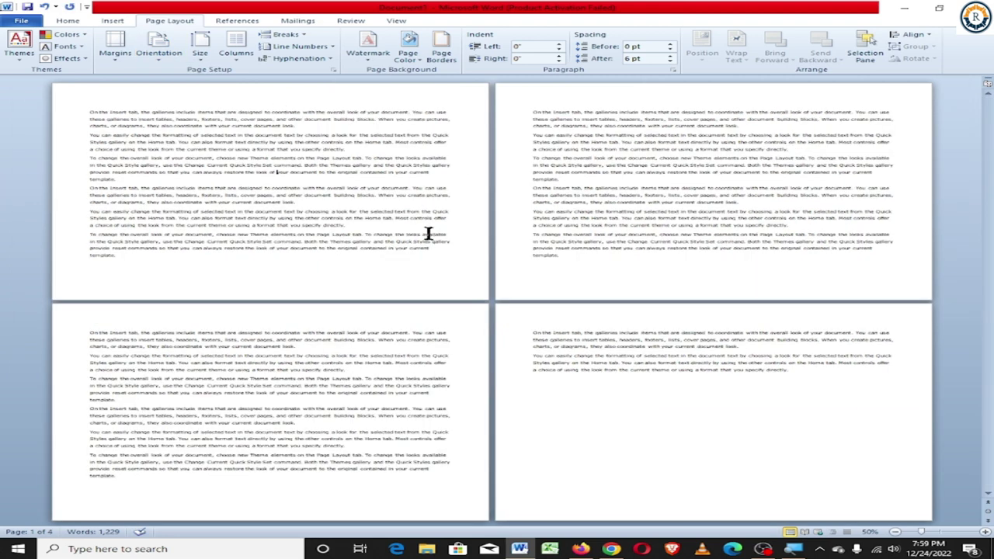
left_click(160, 54)
left_click(167, 77)
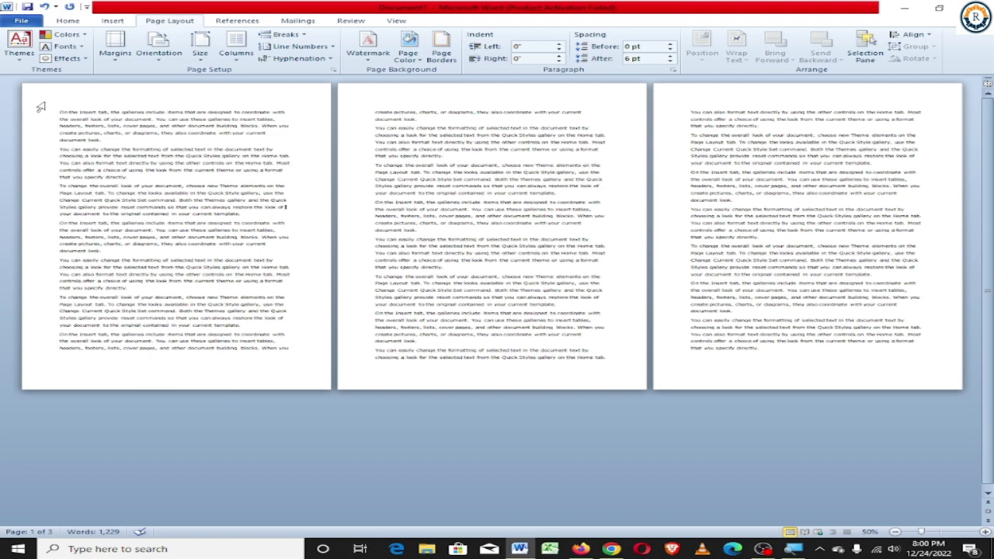
Try the Narrow, Moderate and Wide margin presets in turn.
left_click(113, 59)
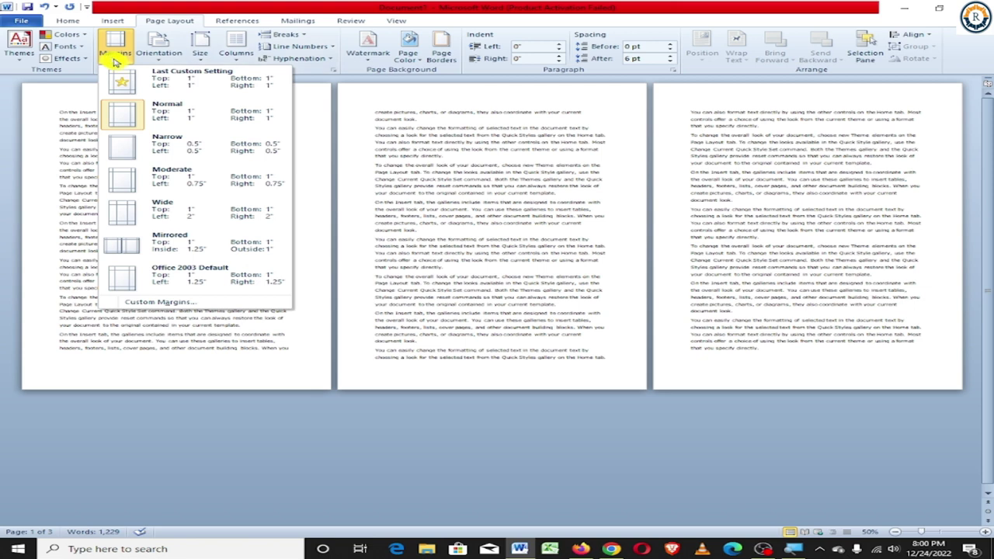
left_click(115, 62)
left_click(112, 60)
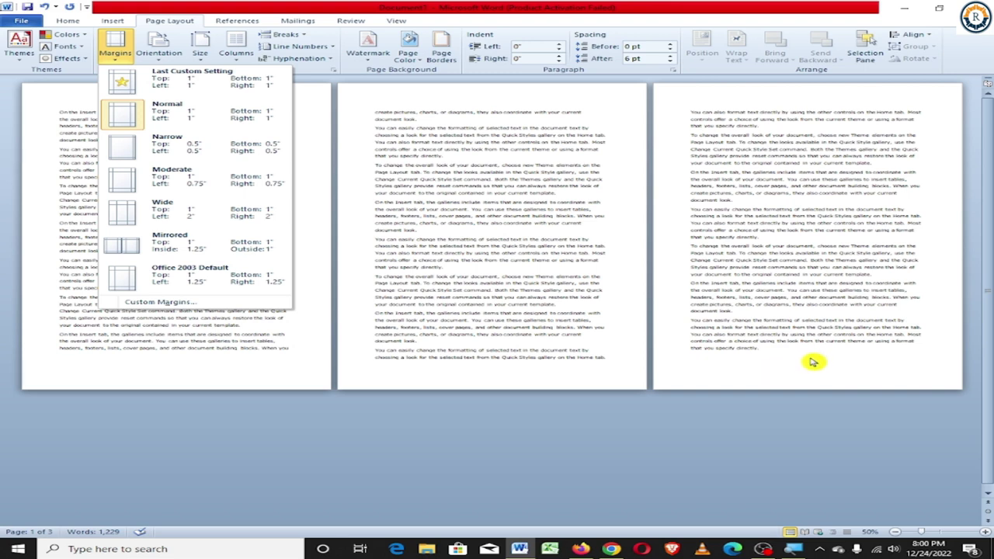
left_click(179, 153)
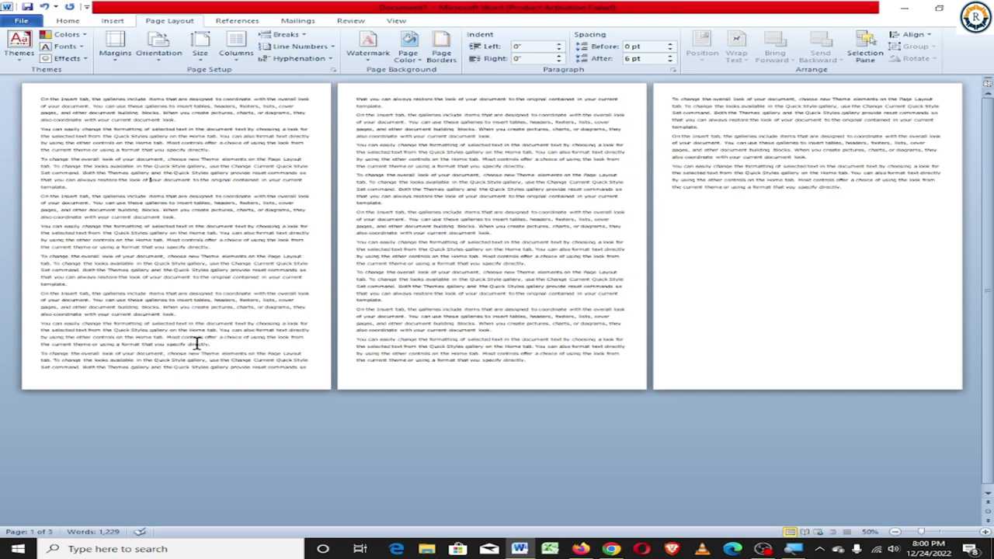
left_click(116, 48)
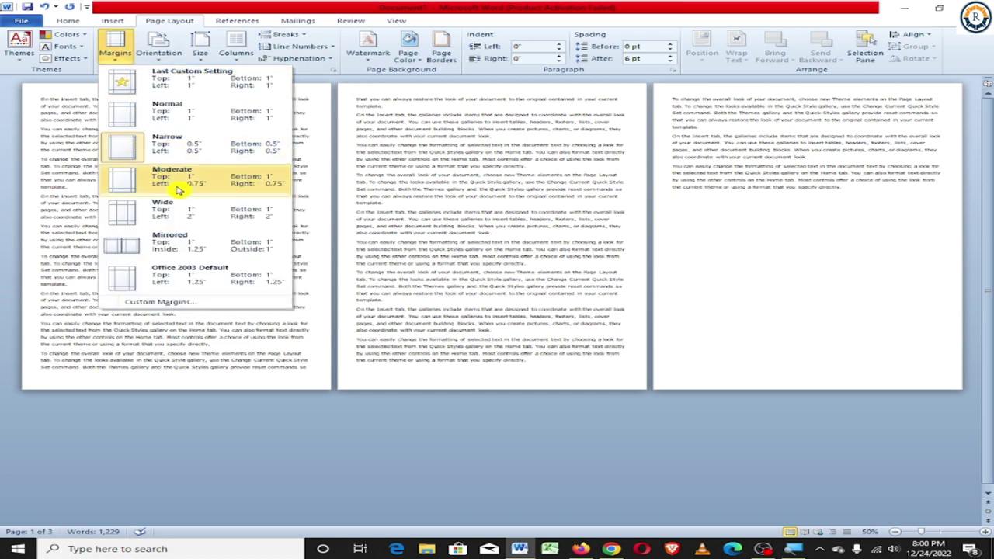
left_click(178, 190)
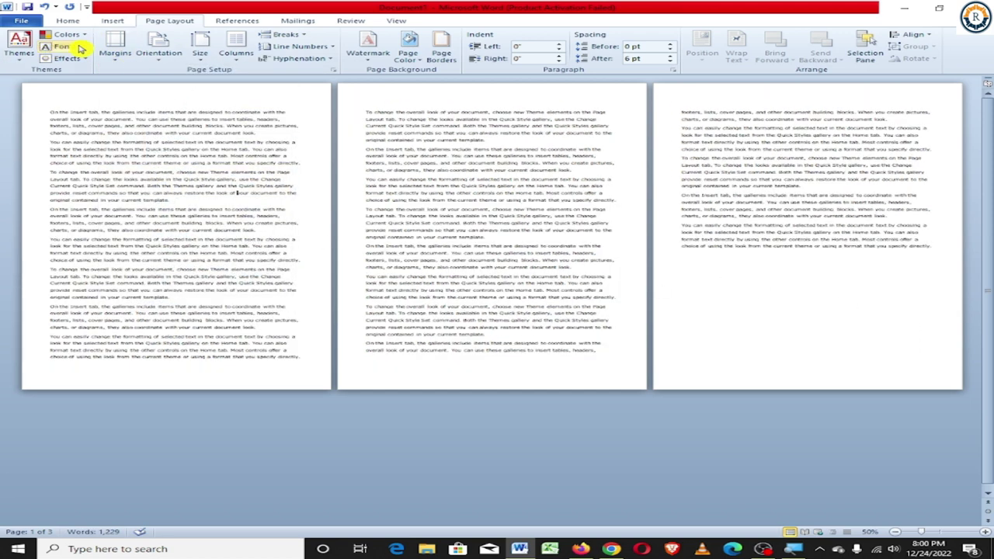
left_click(115, 46)
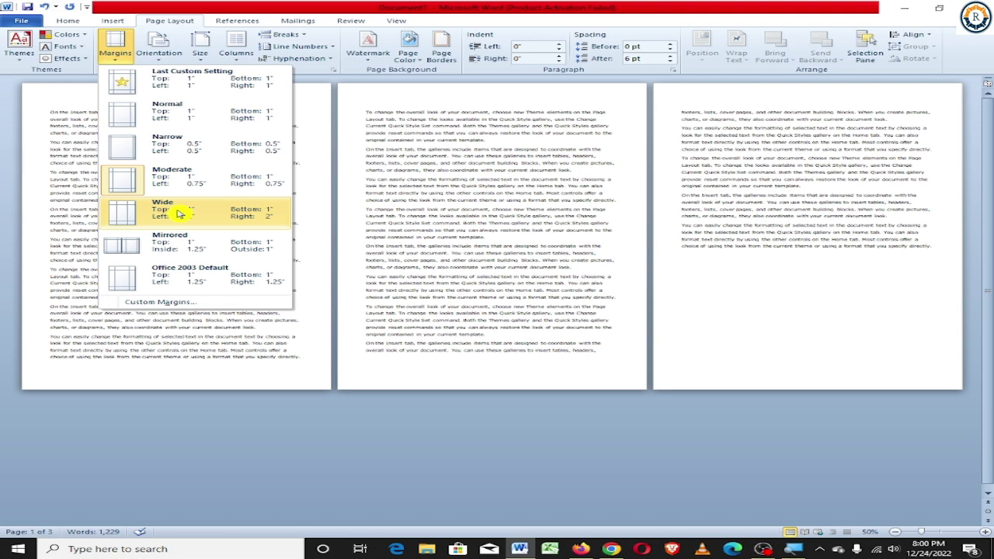
left_click(180, 213)
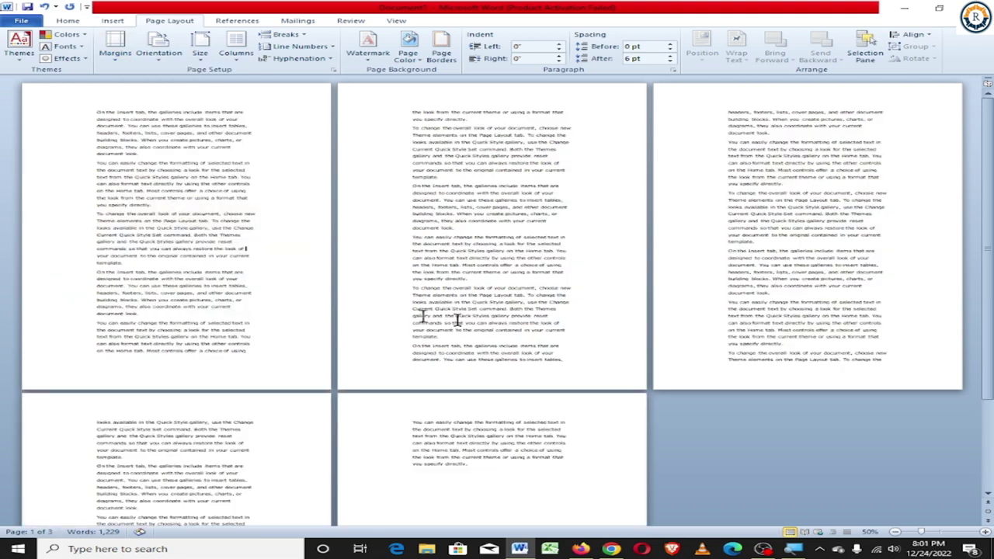
scroll(659, 288, "down", 1)
scroll(607, 290, "down", 1)
scroll(390, 258, "up", 1)
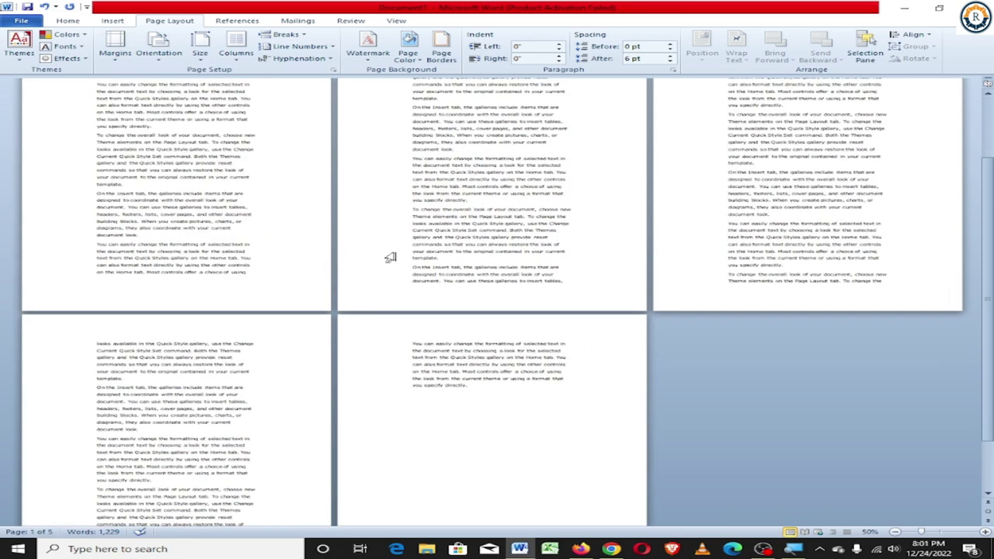
Settle on Narrow 0.5" margins and open Custom Margins.
left_click(128, 43)
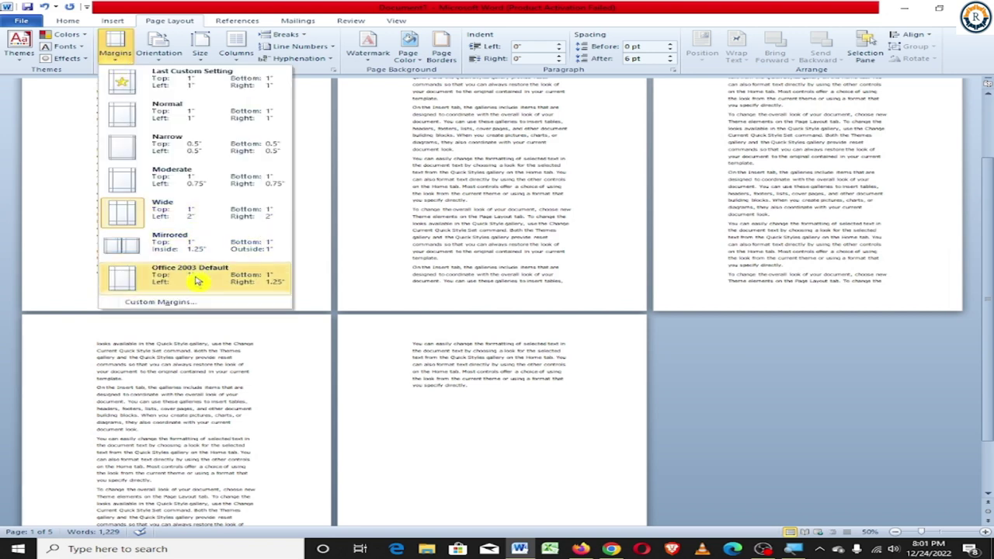
left_click(201, 149)
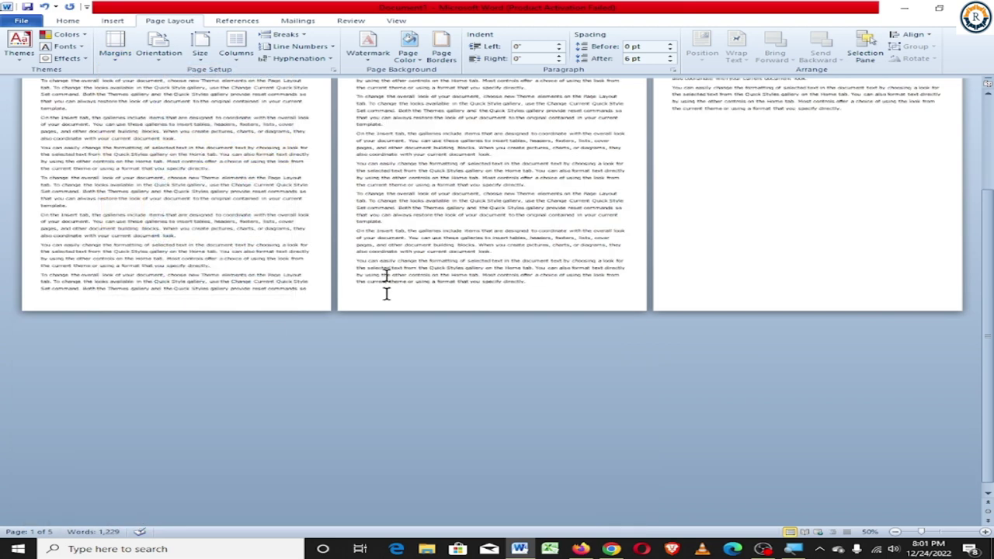
left_click(131, 58)
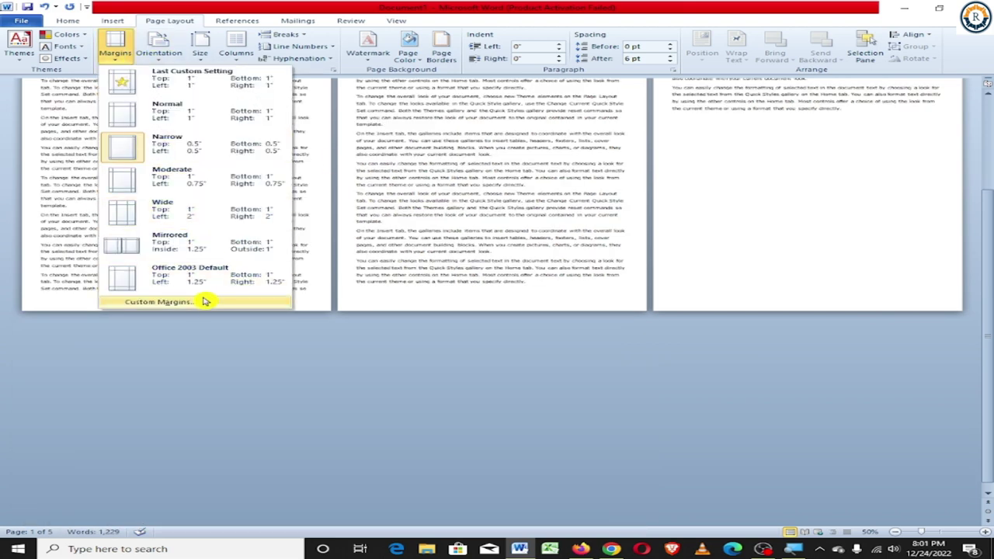
left_click(202, 302)
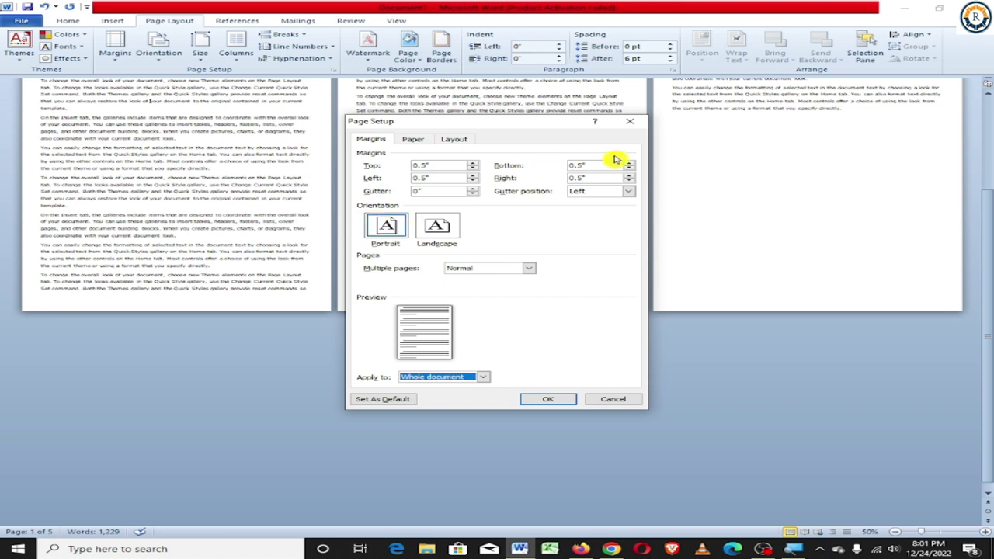
Add a 0.3-inch gutter positioned on the left through Custom Margins.
left_click(629, 125)
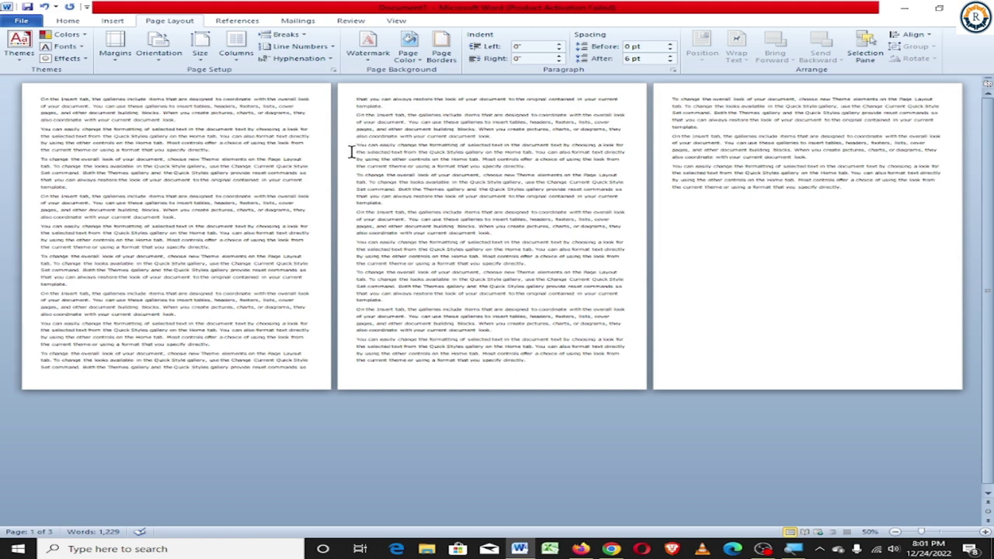
left_click(115, 45)
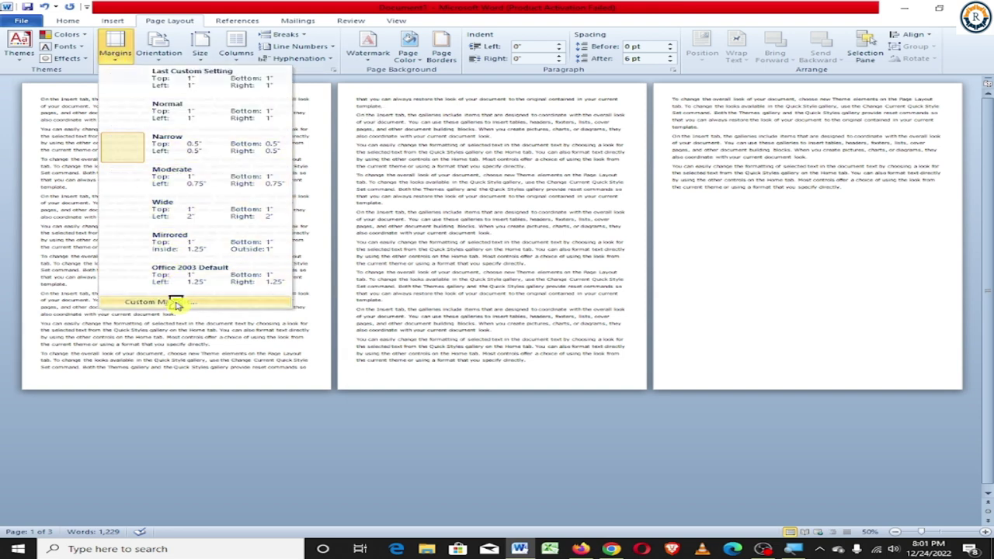
left_click(175, 302)
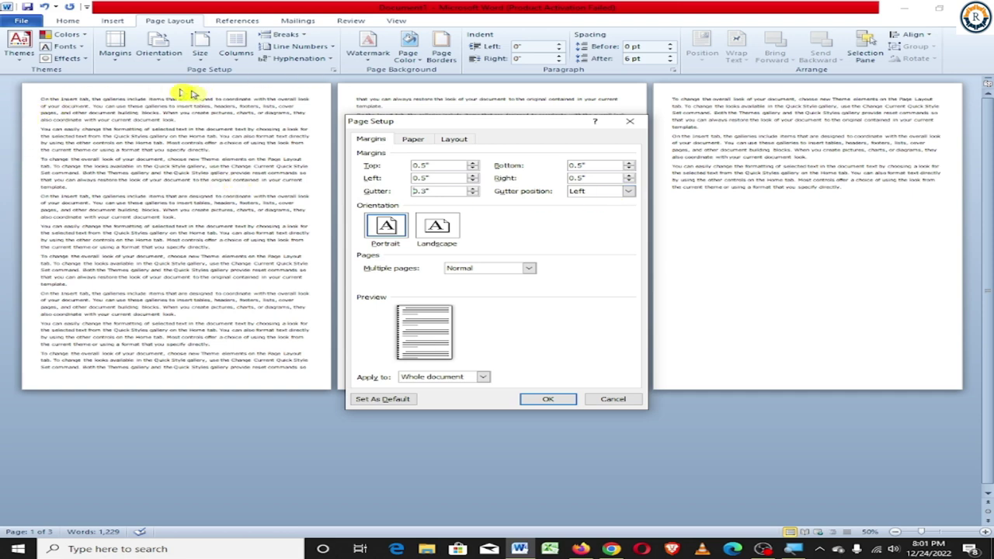
left_click(593, 192)
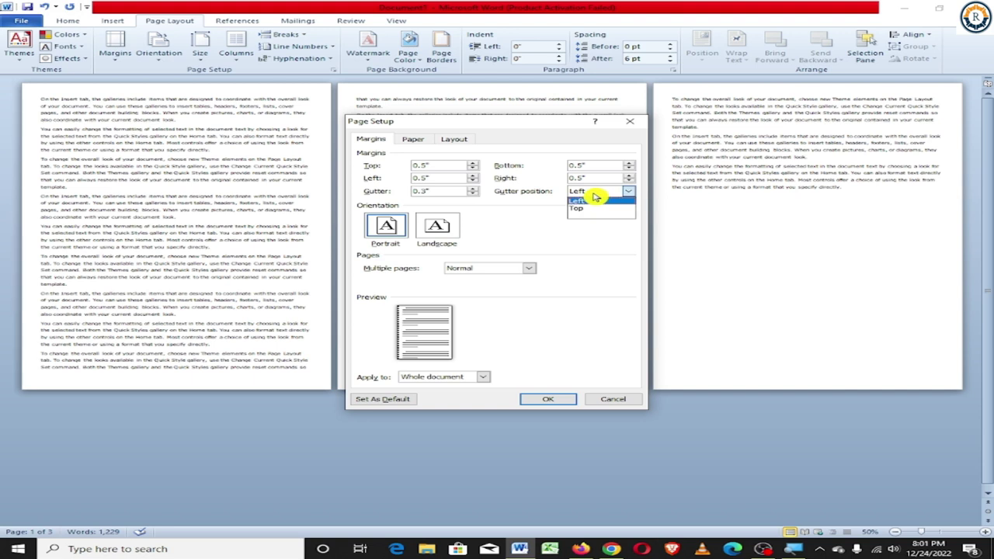
left_click(605, 201)
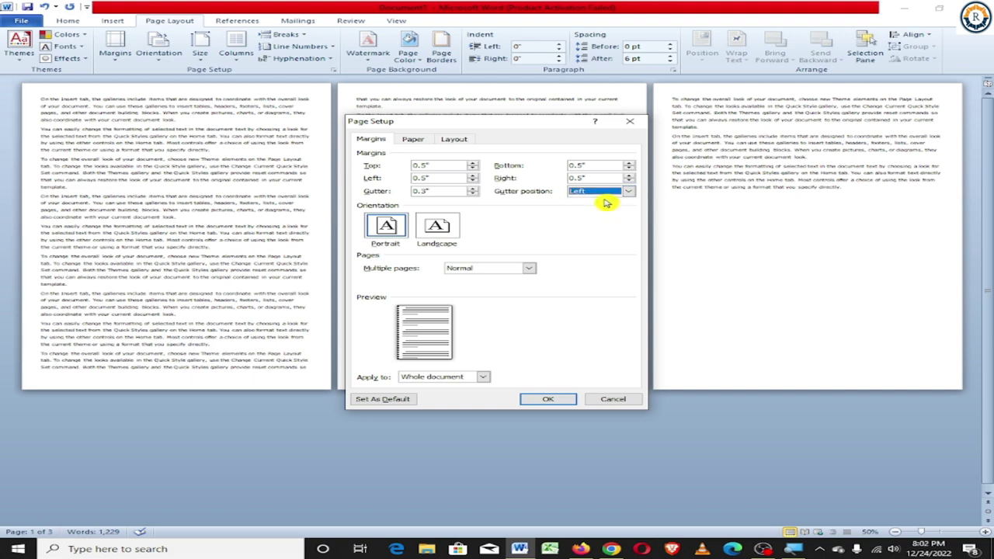
left_click(535, 402)
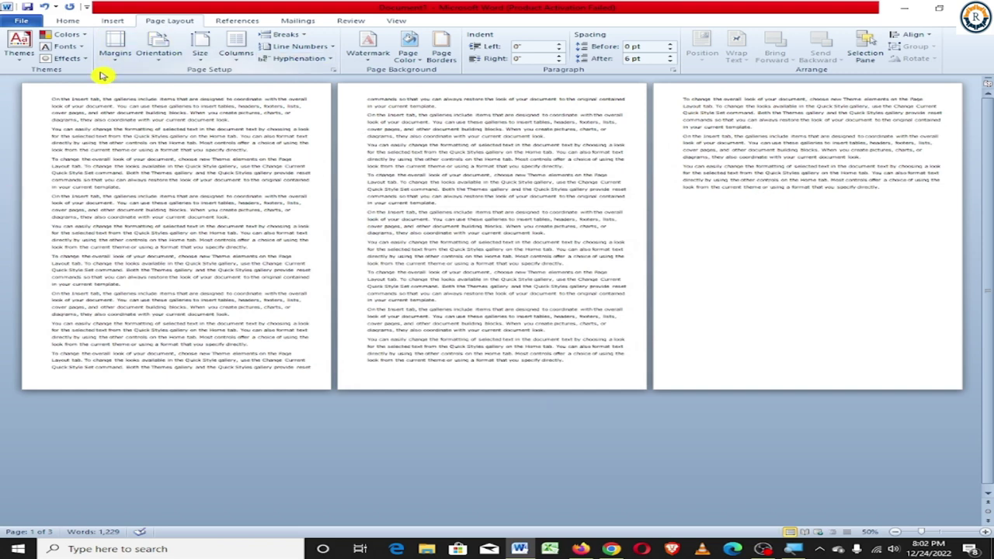
Move the 0.3-inch gutter to the top of the pages.
left_click(113, 50)
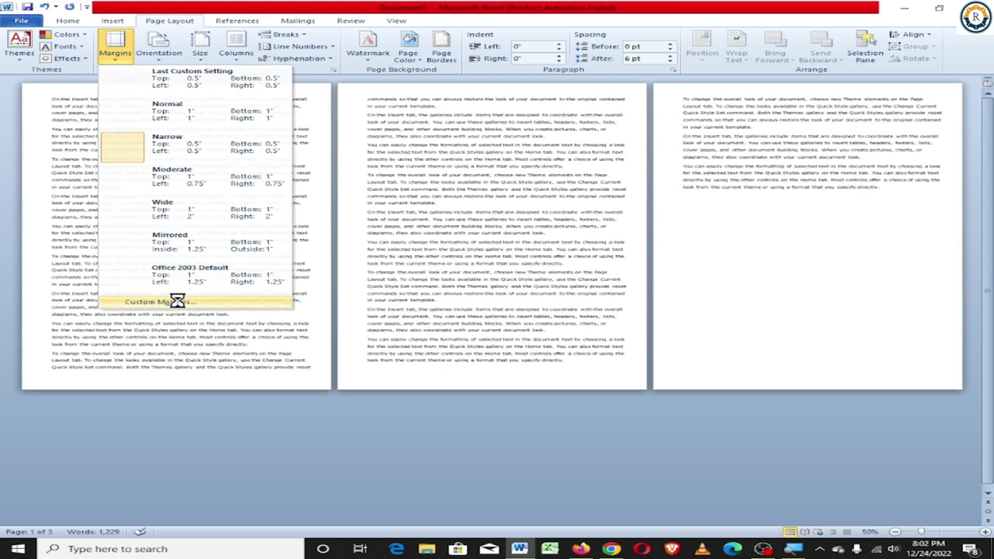
left_click(176, 302)
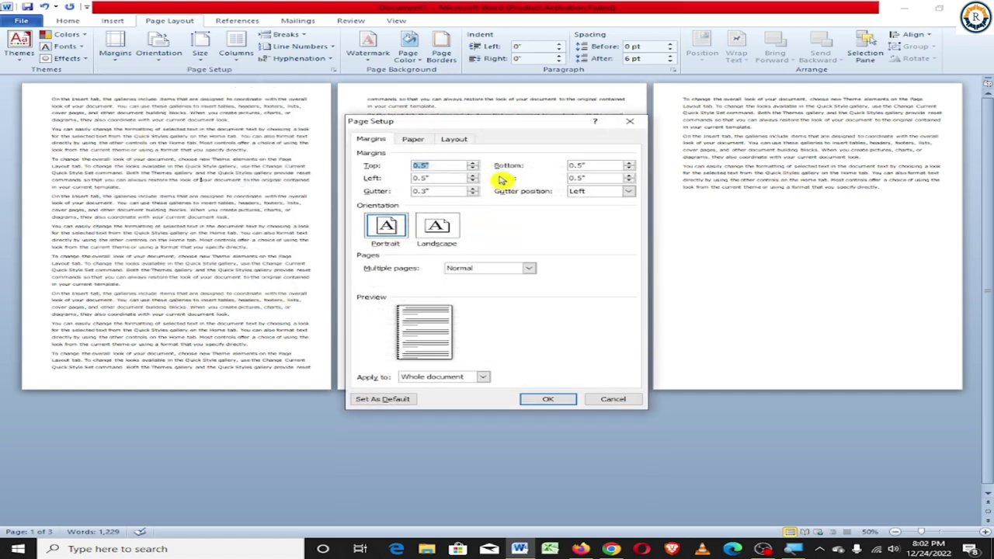
left_click(584, 193)
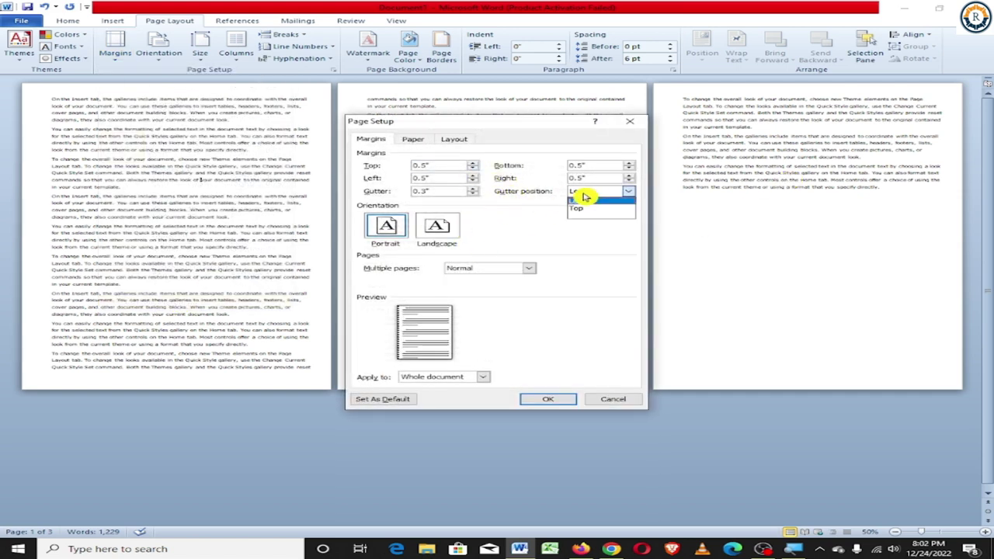
left_click(607, 208)
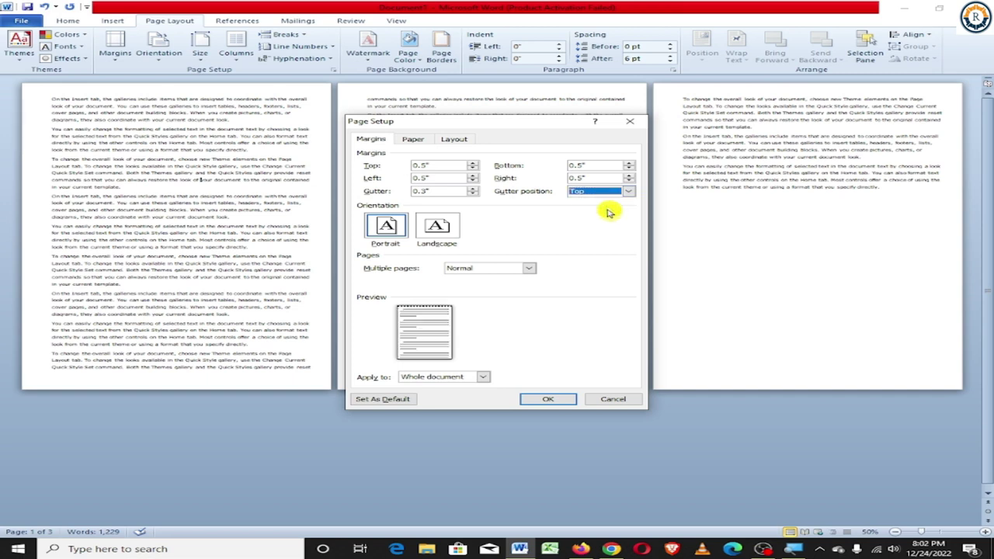
left_click(540, 402)
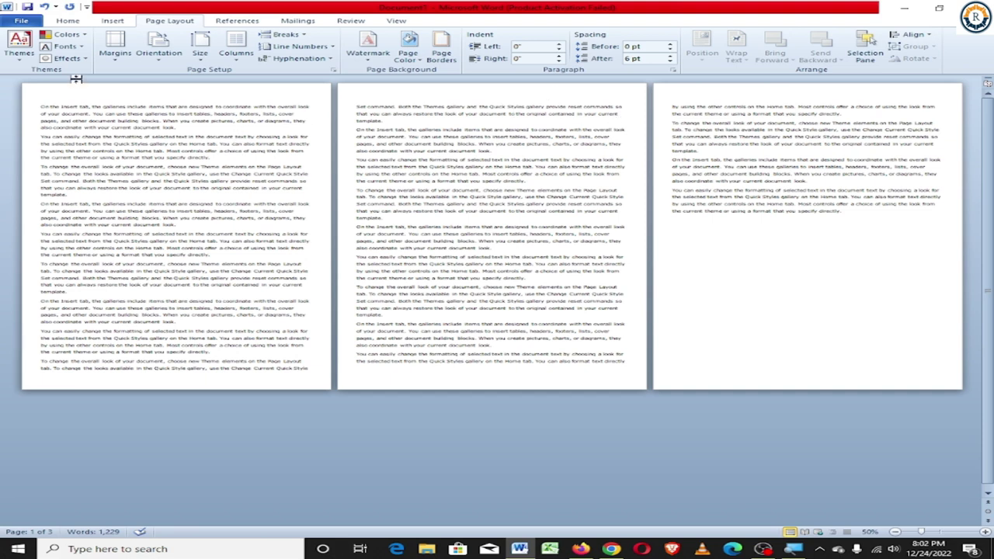
Widen the right margin to 1 inch in Custom Margins.
left_click(116, 43)
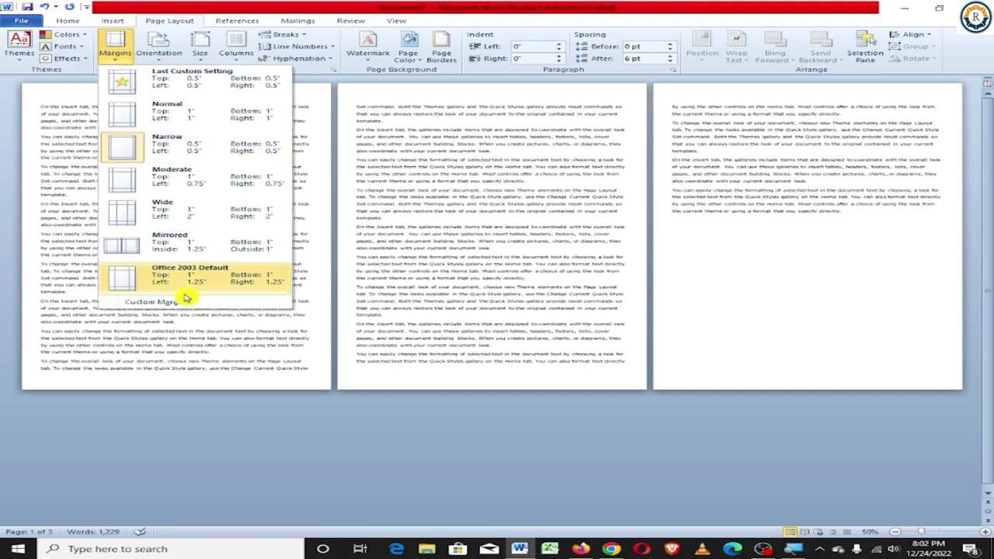
left_click(155, 301)
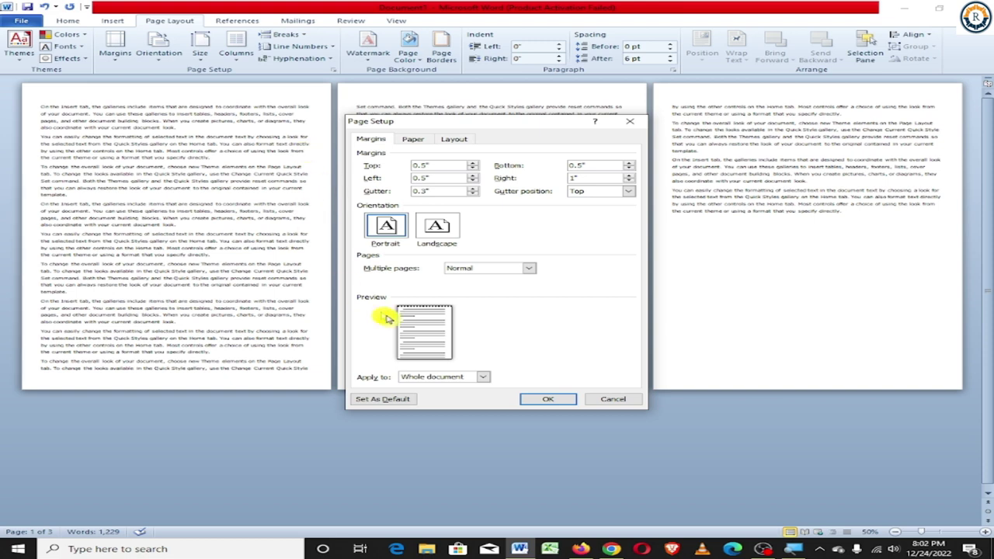
left_click(541, 401)
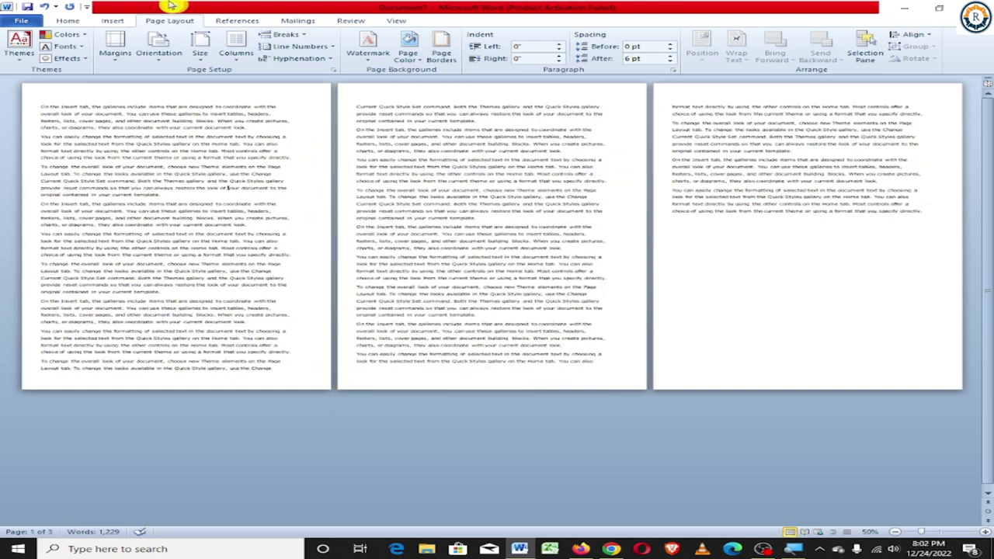
Open the Custom Margins page setup and close it without changes.
left_click(115, 53)
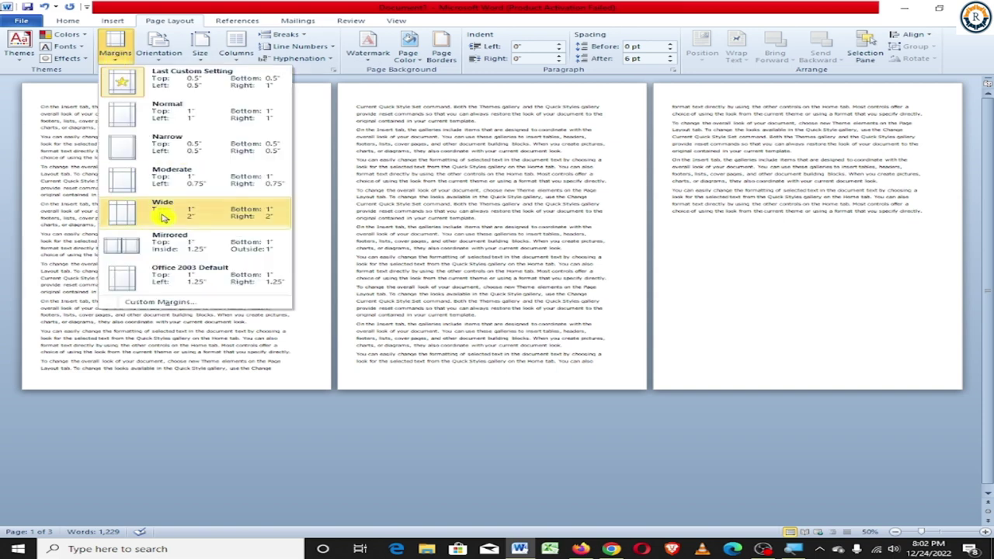
left_click(159, 301)
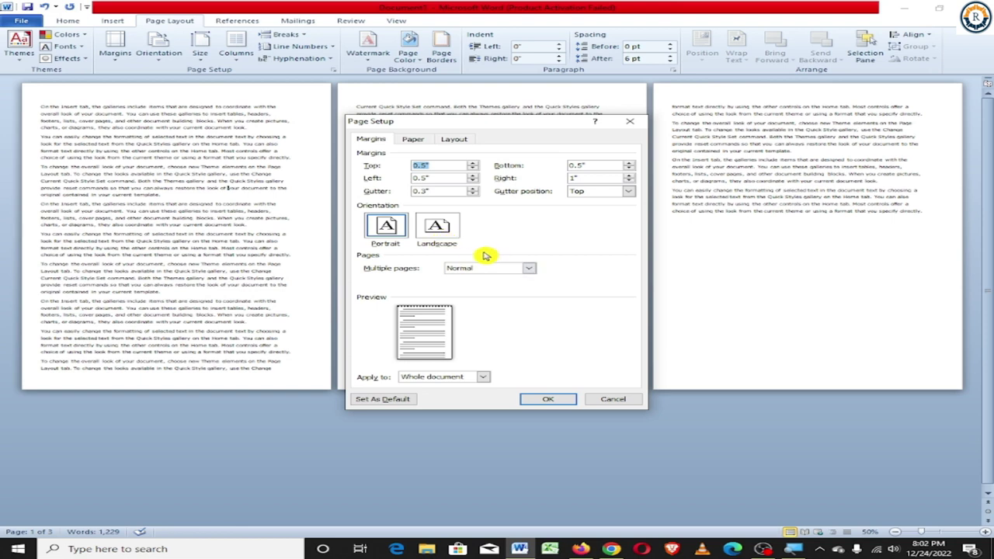
key("Escape")
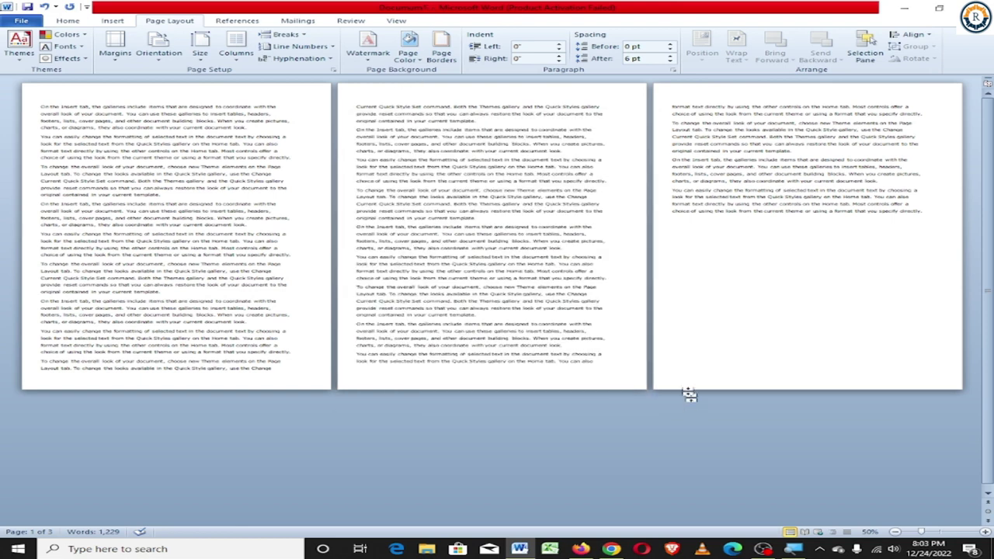
Push the text after a line on page 2 onto the next page.
left_click_drag(355, 105, 434, 314)
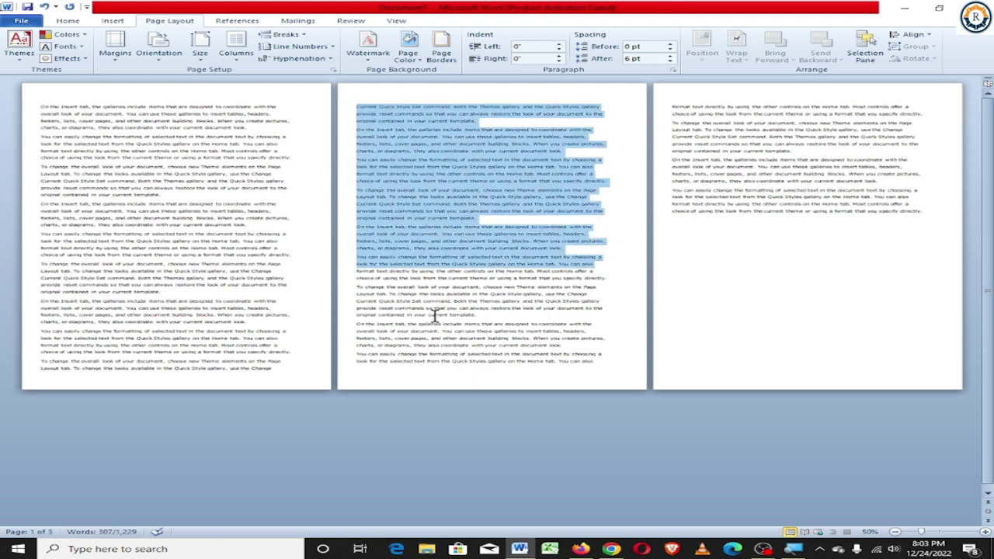
left_click_drag(354, 325, 602, 381)
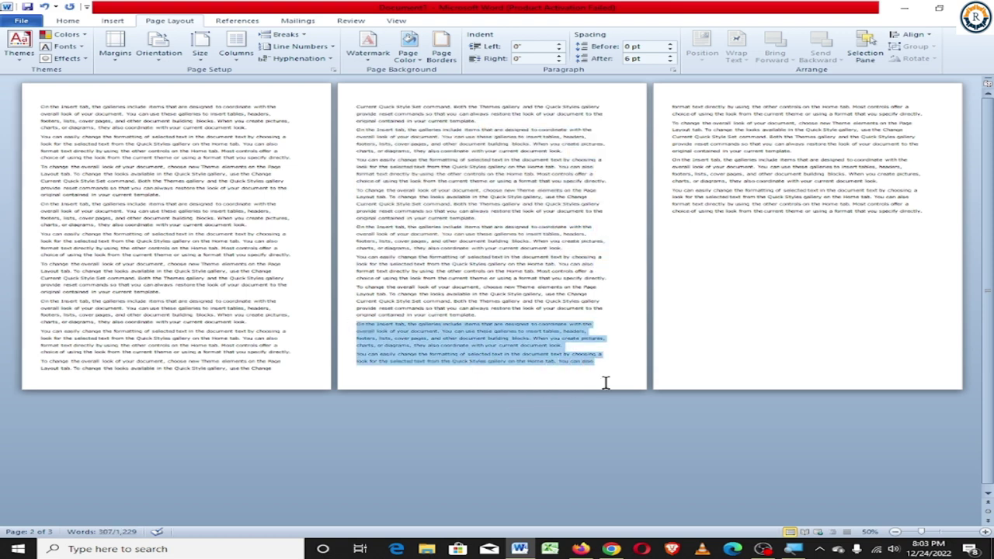
left_click(488, 313)
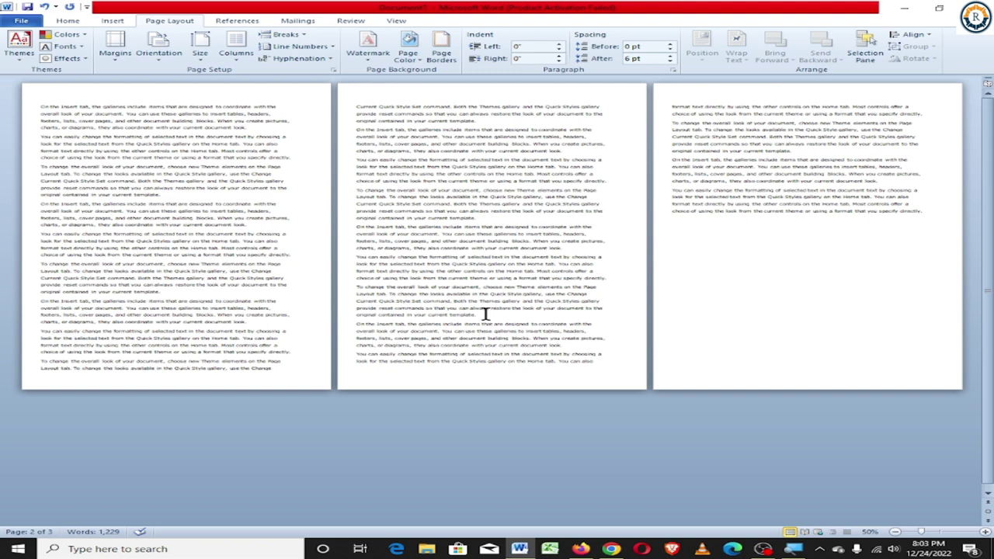
key("Return")
key("Return")
key("Return")
key("Return")
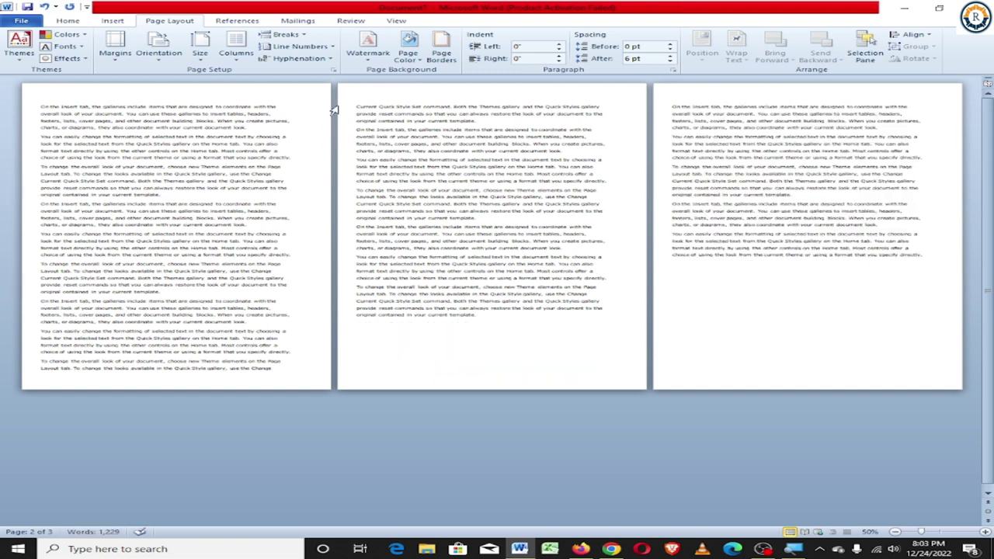
Make page 2's selected text landscape, applied to Selected text only.
left_click_drag(353, 103, 603, 327)
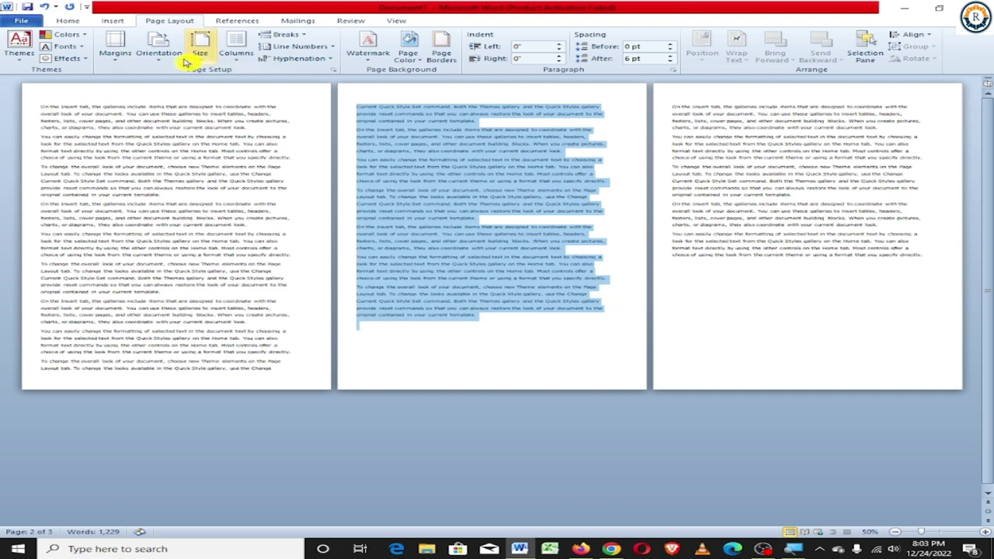
left_click(117, 54)
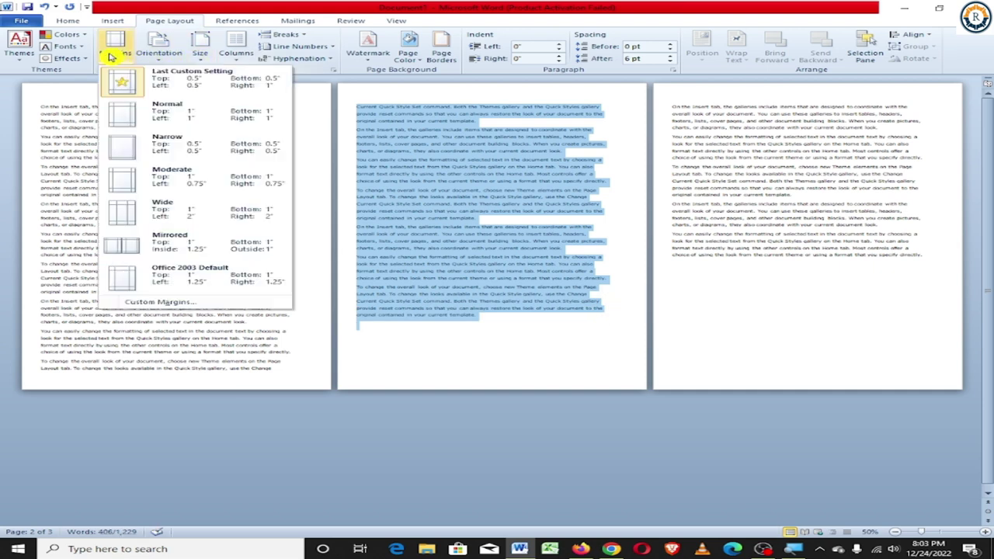
left_click(137, 303)
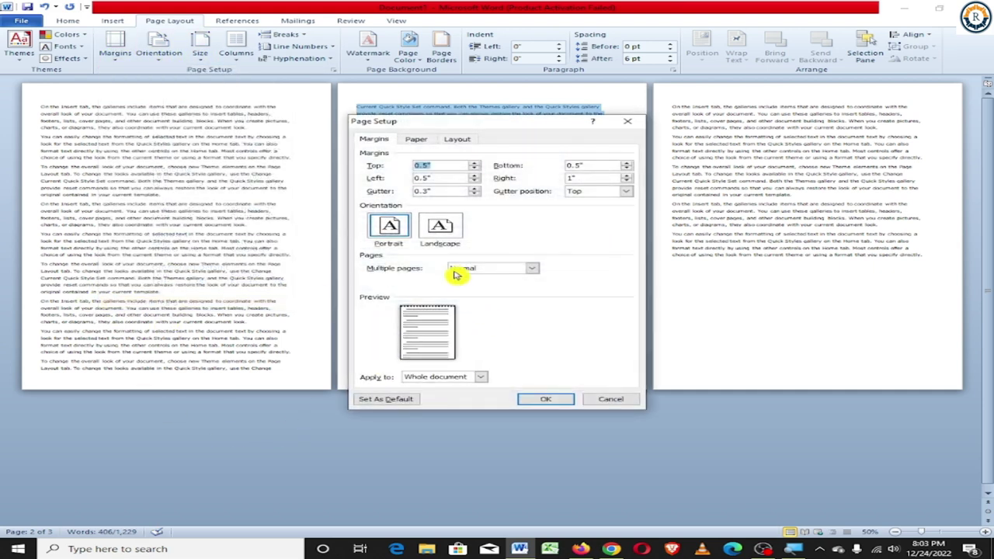
left_click(445, 228)
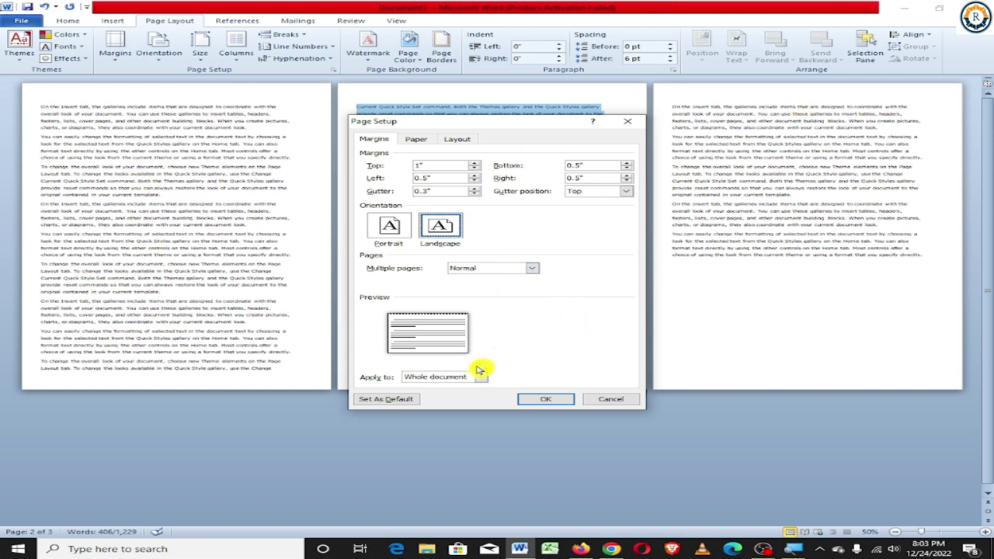
left_click(440, 380)
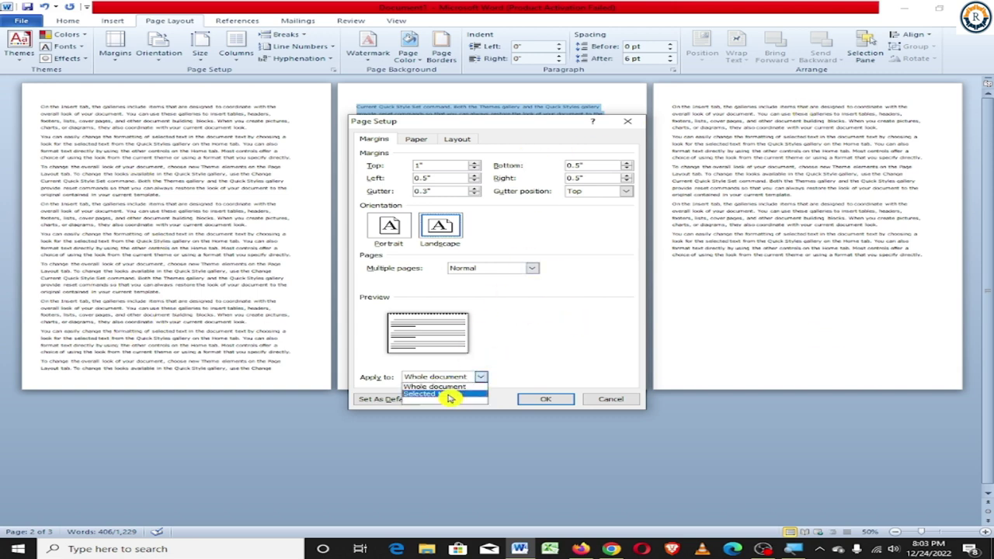
left_click(449, 396)
left_click(547, 399)
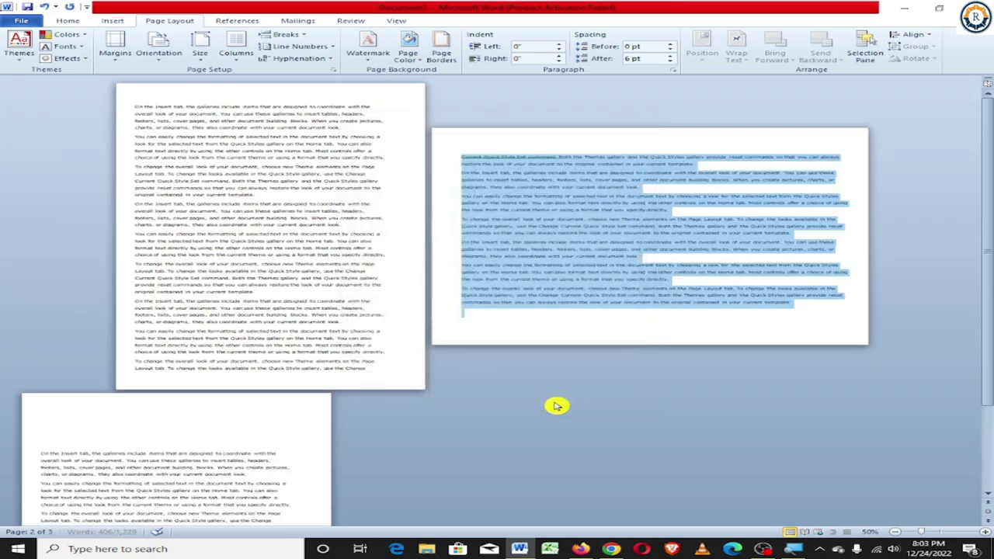
scroll(83, 433, "down", 2)
scroll(83, 432, "down", 2)
scroll(204, 303, "up", 2)
scroll(262, 186, "up", 2)
scroll(253, 303, "down", 2)
scroll(252, 303, "down", 2)
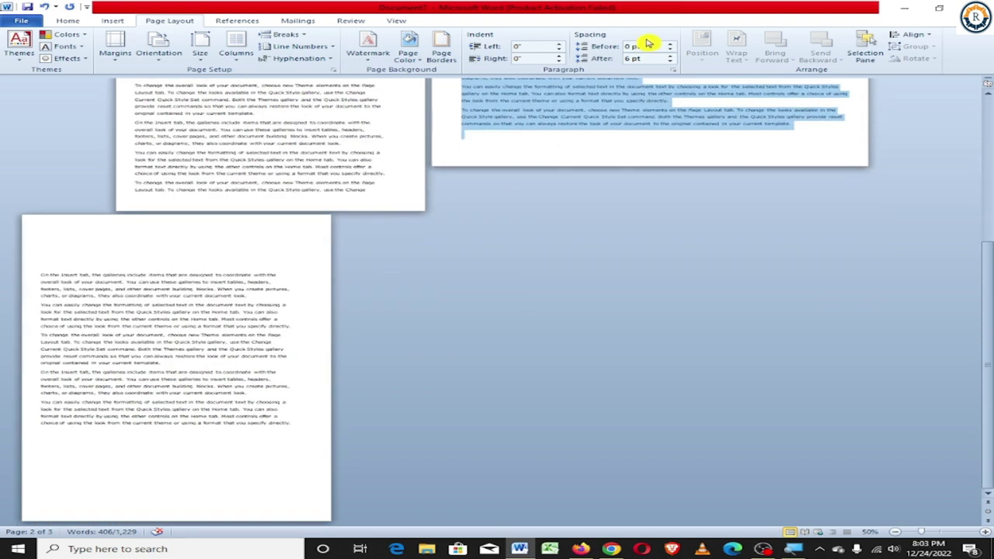
scroll(650, 44, "up", 2)
scroll(598, 207, "up", 5)
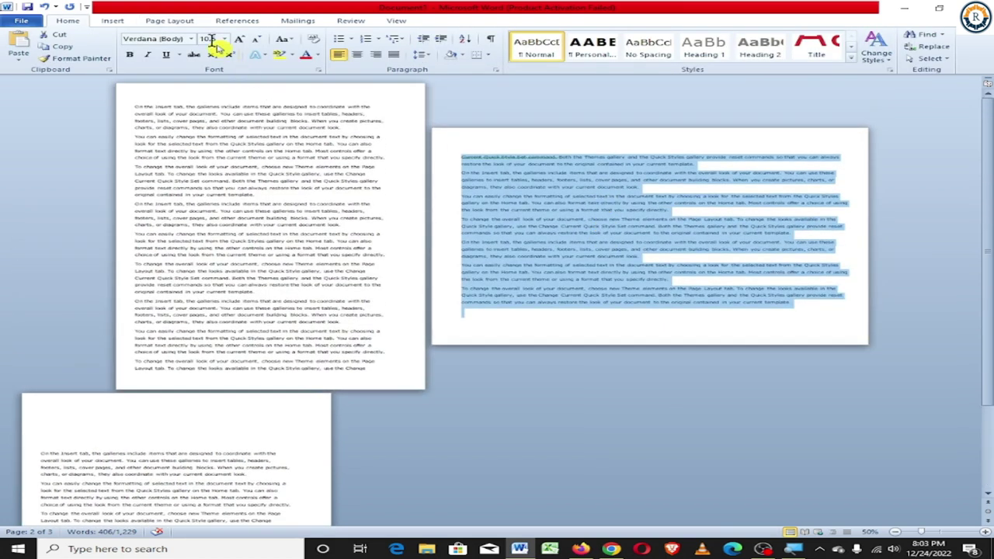
left_click(179, 20)
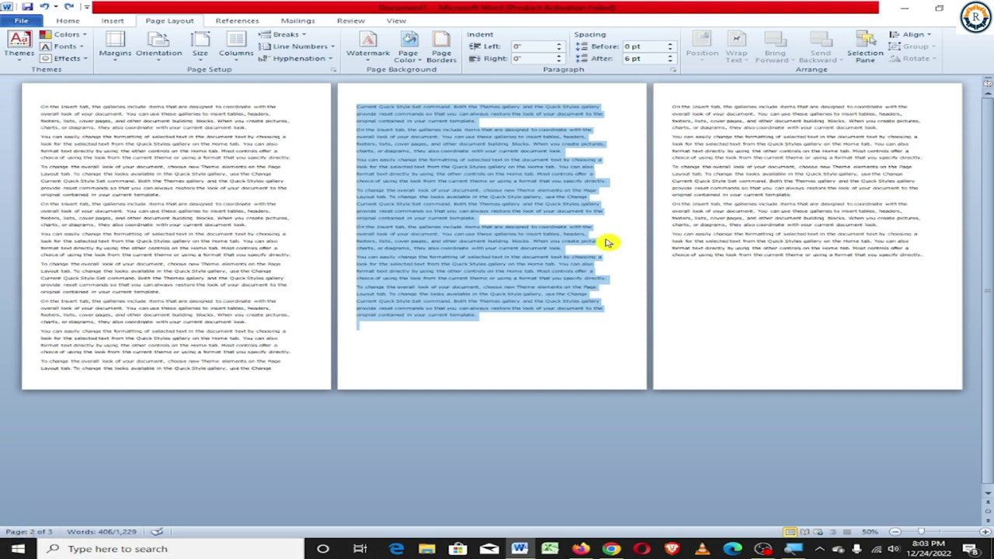
Deselect the middle page text, then open and dismiss the Columns menu without choosing.
left_click(586, 220)
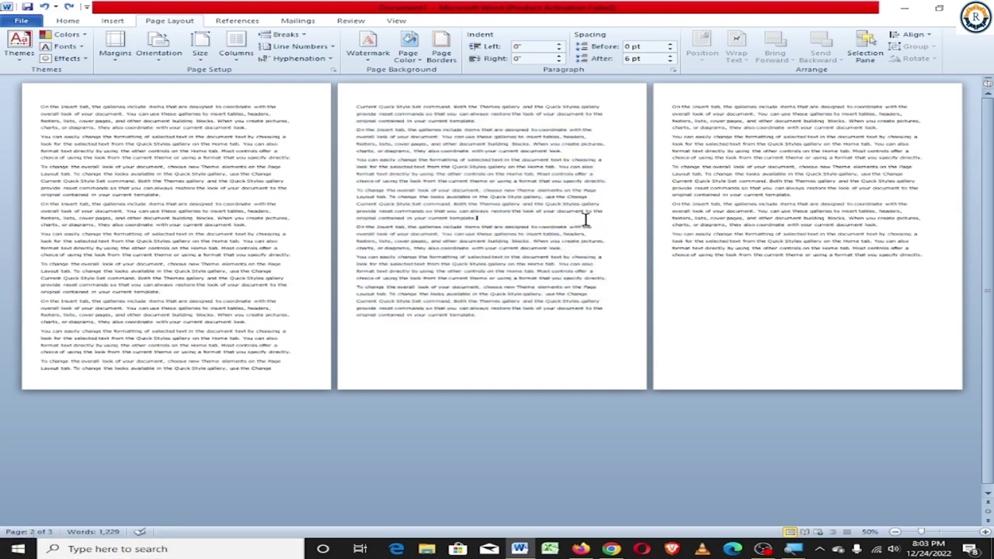
left_click(229, 56)
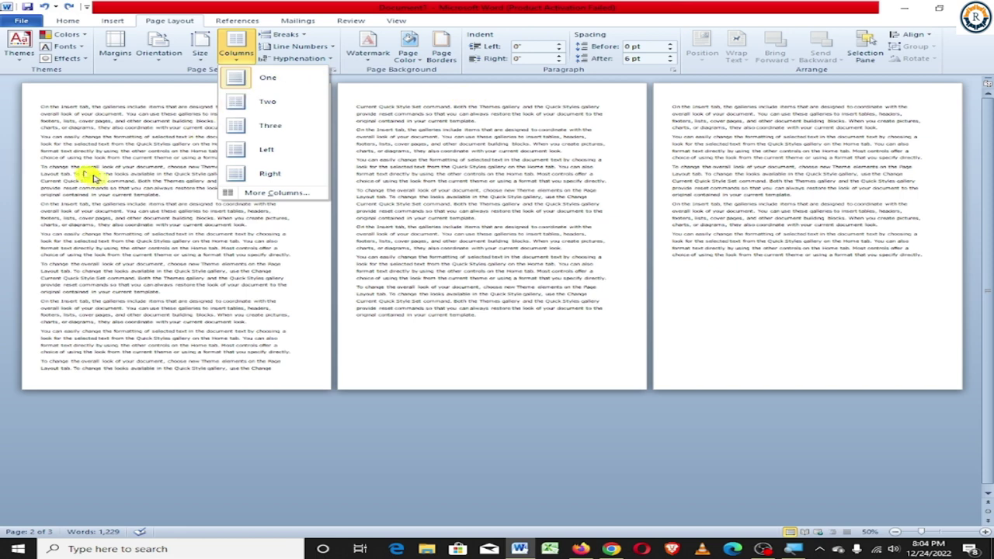
left_click(121, 194)
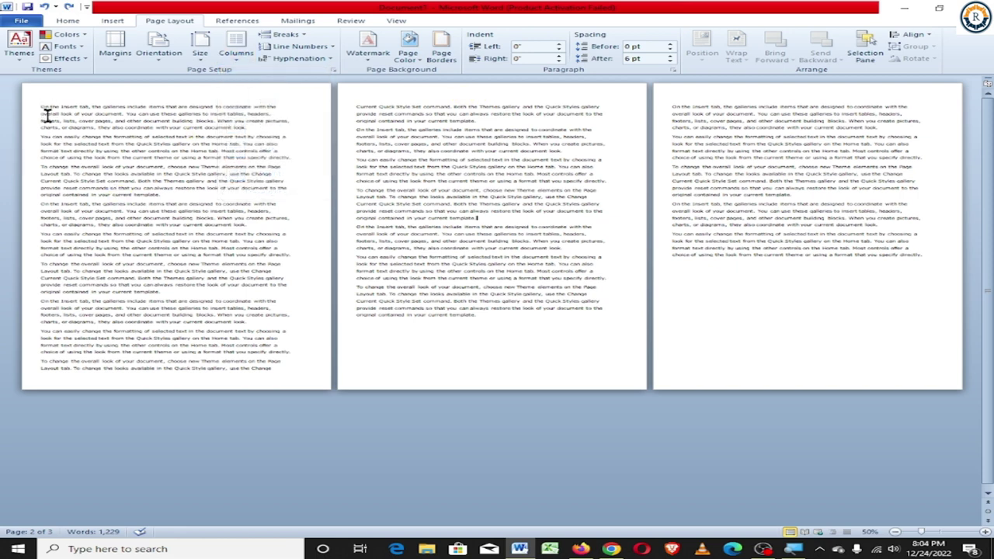
Delete all the text on the third page.
double_click(674, 101)
double_click(747, 225)
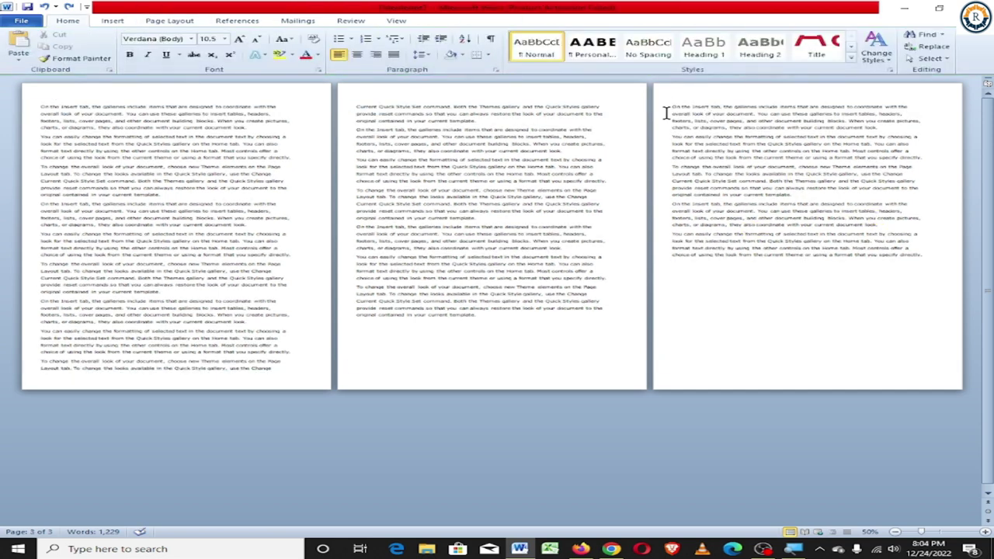
left_click_drag(674, 109, 942, 253)
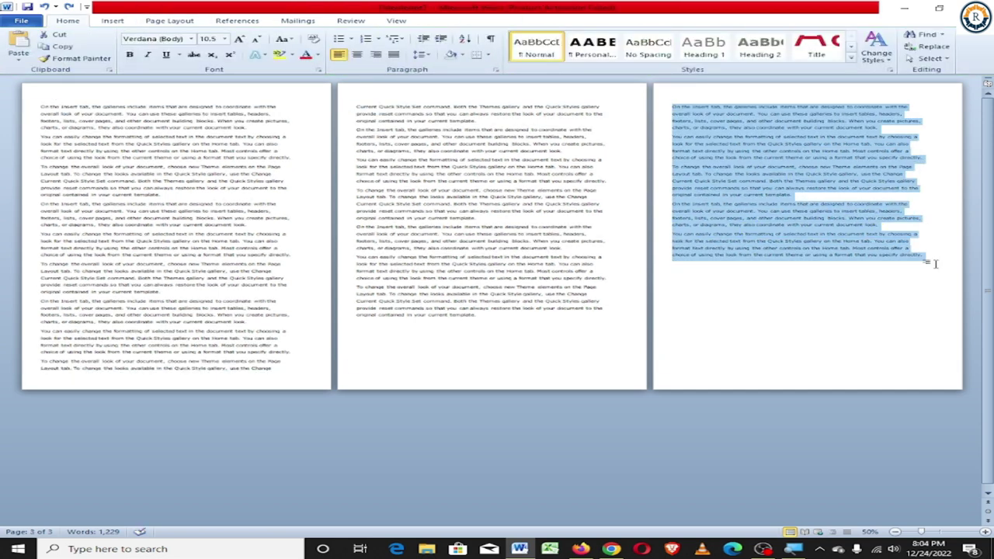
key("Delete")
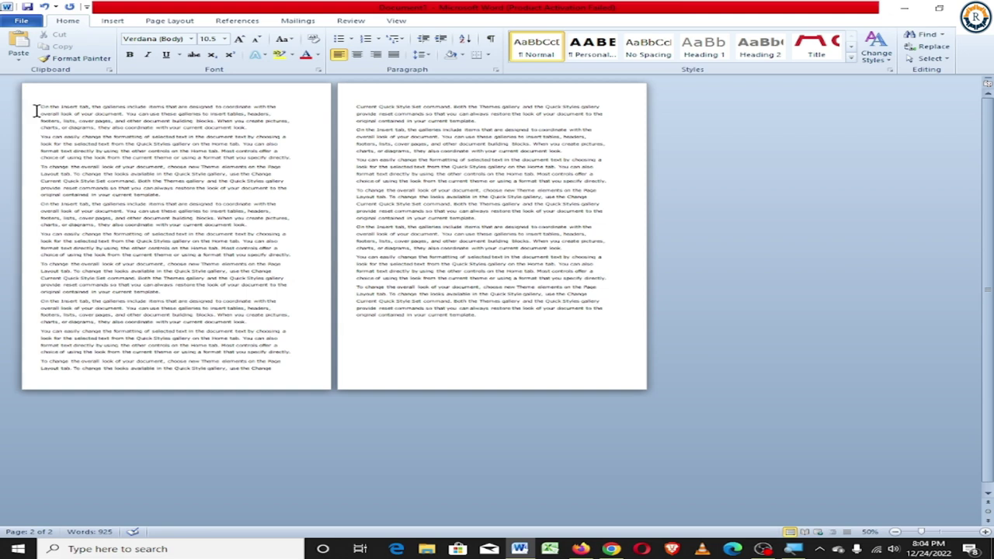
Enlarge the document's text to 24 pt with Ctrl+].
left_click_drag(35, 110, 630, 359)
key("ctrl+bracketright")
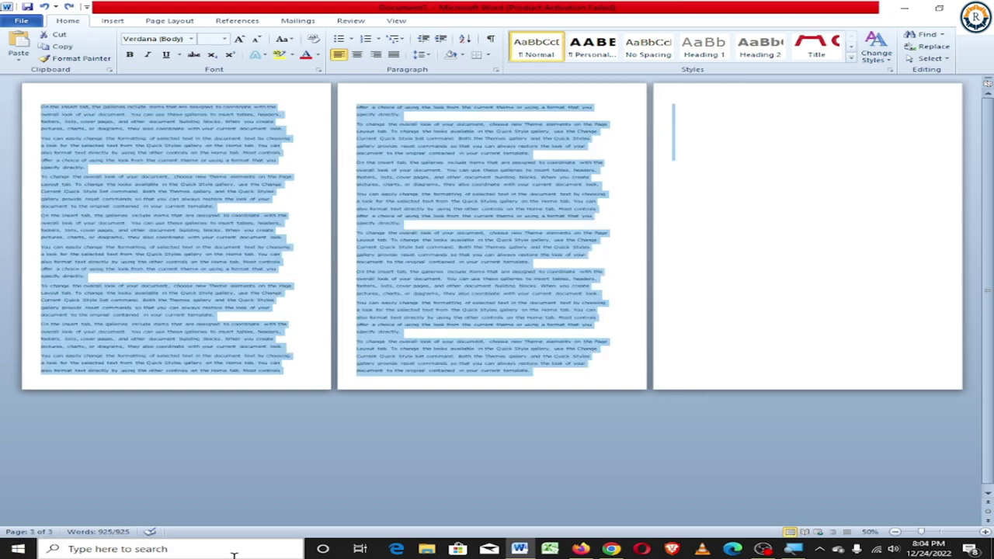
key("ctrl+bracketright")
key("ctrl+bracketright")
key("ctrl+bracketright")
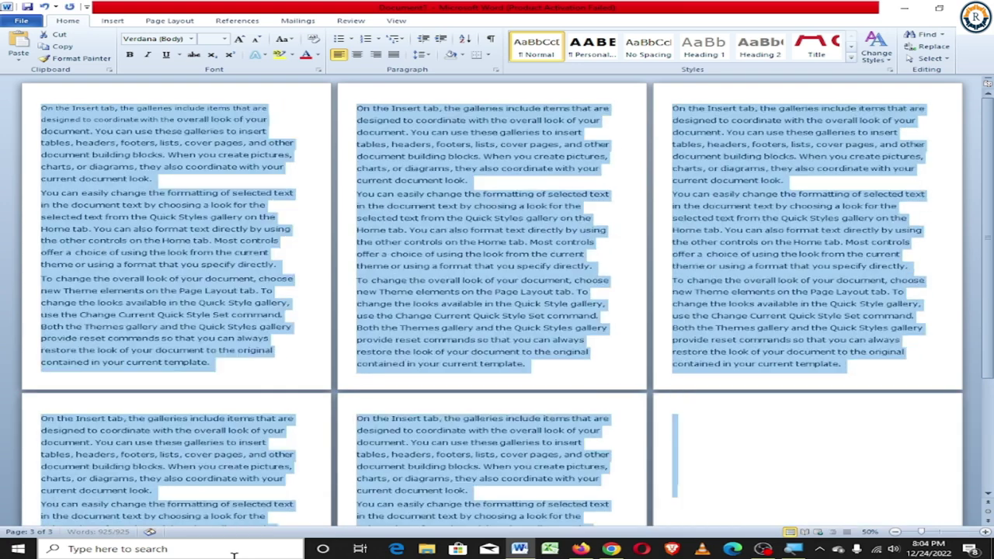
key("ctrl+bracketright")
key("ctrl+bracketright")
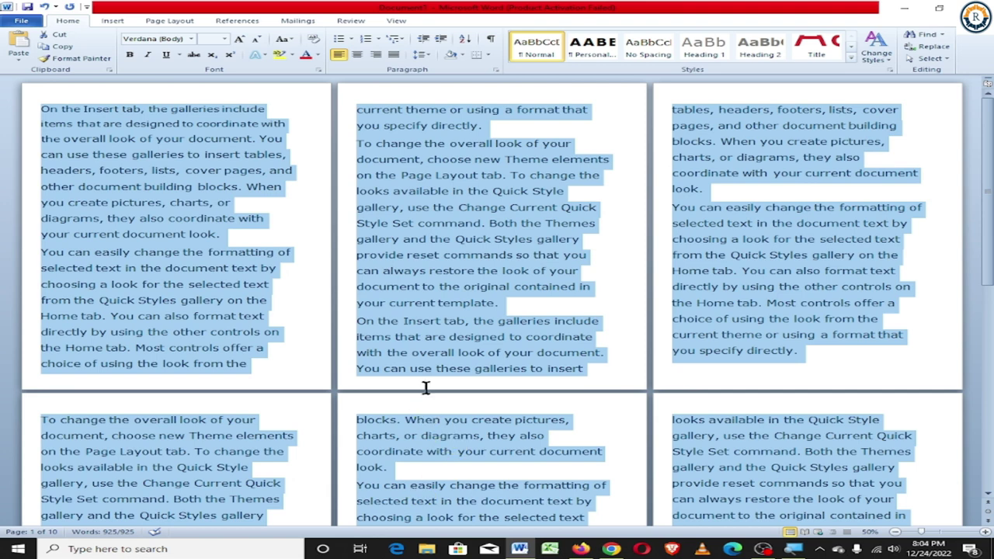
scroll(443, 362, "down", 5)
scroll(311, 310, "down", 3)
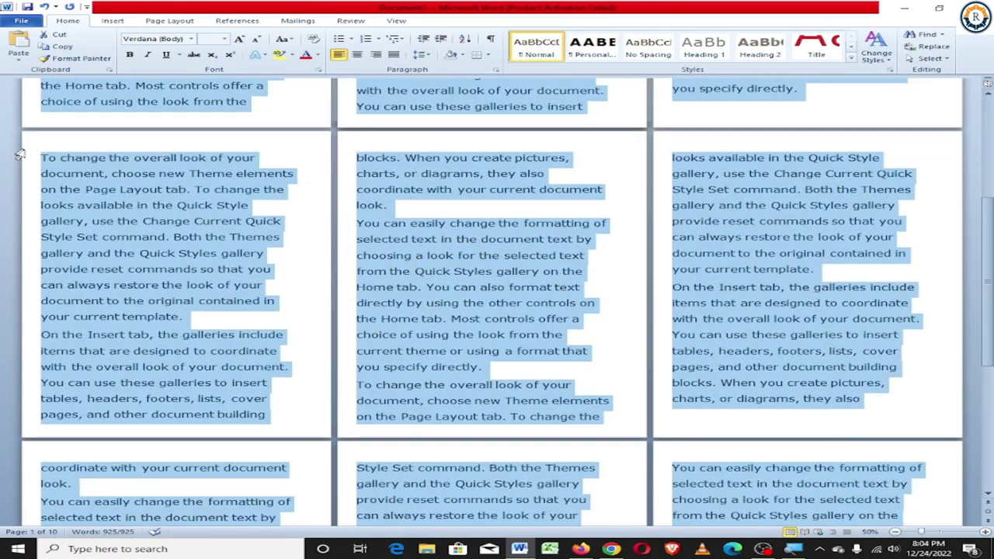
Delete everything after a paragraph, then select the first paragraph up to 'charts'.
left_click(44, 158)
key("ctrl+shift+End")
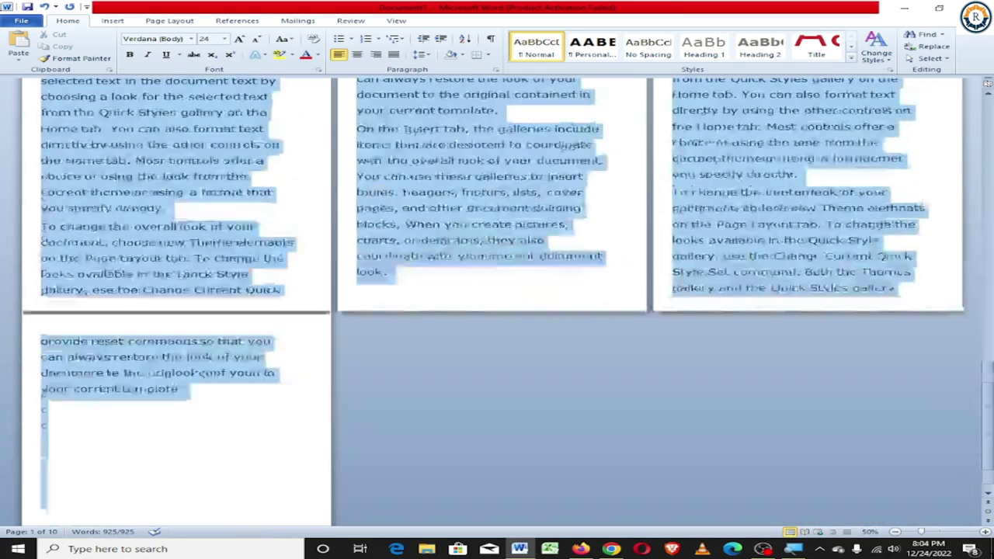
key("Delete")
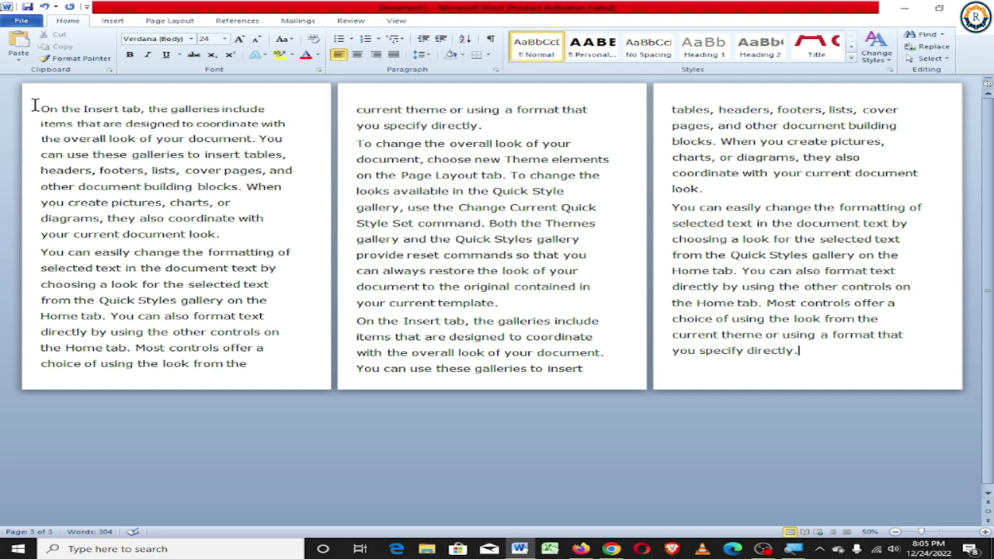
left_click_drag(34, 105, 209, 203)
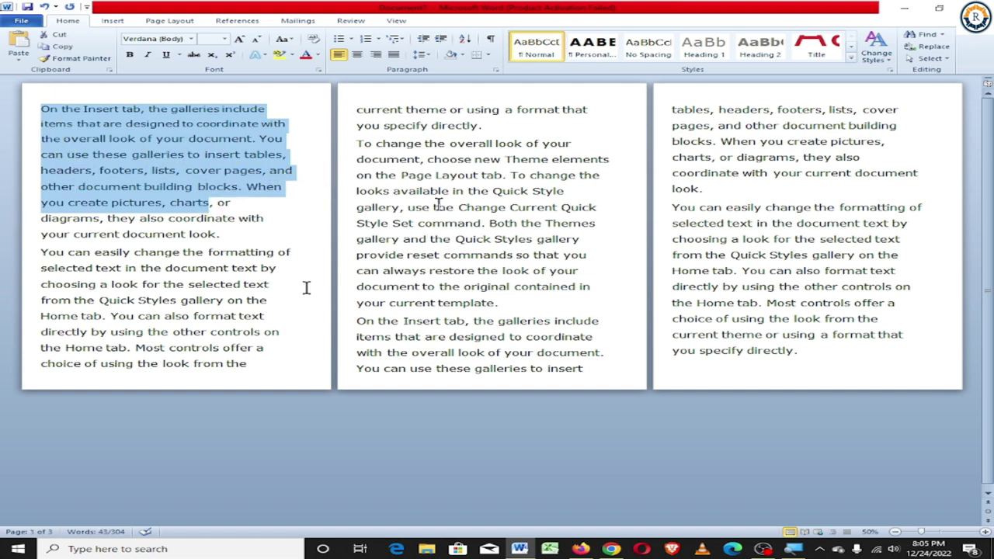
left_click(172, 20)
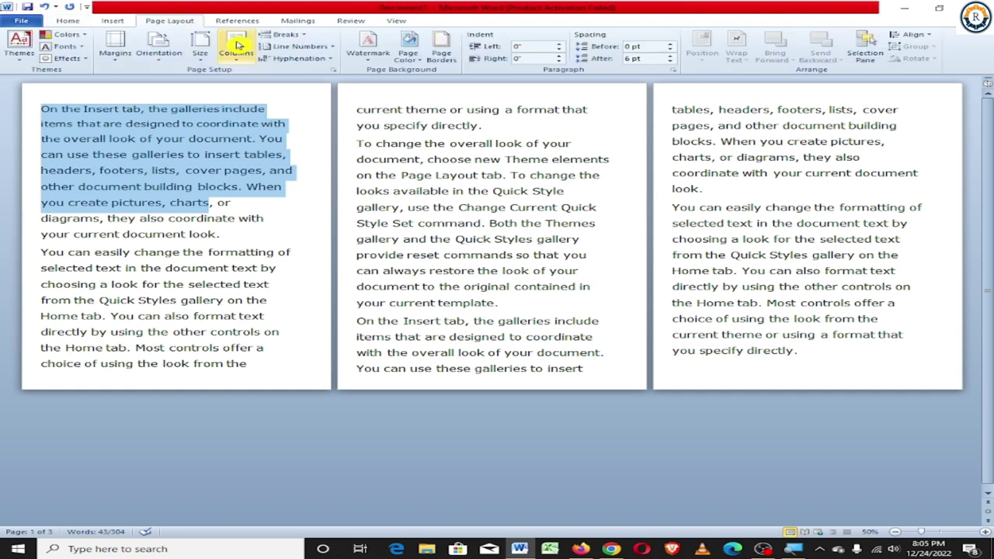
Try Two, then Three, then Two columns on the selected text.
left_click(245, 62)
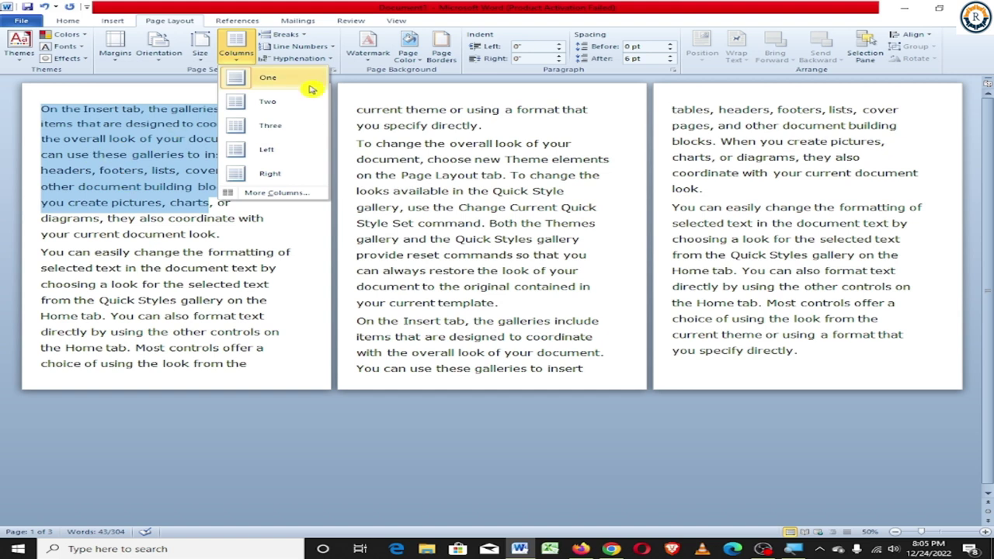
left_click(277, 106)
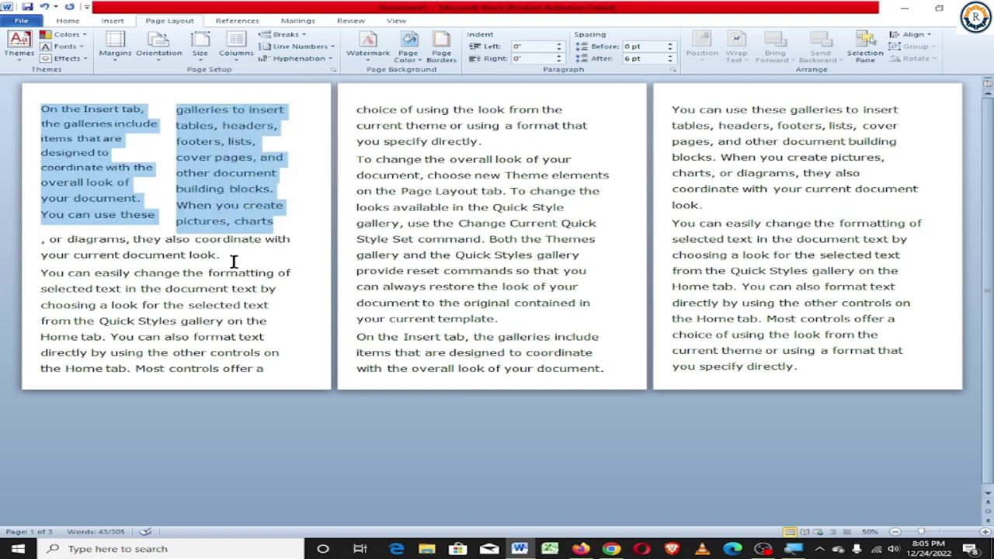
left_click(237, 56)
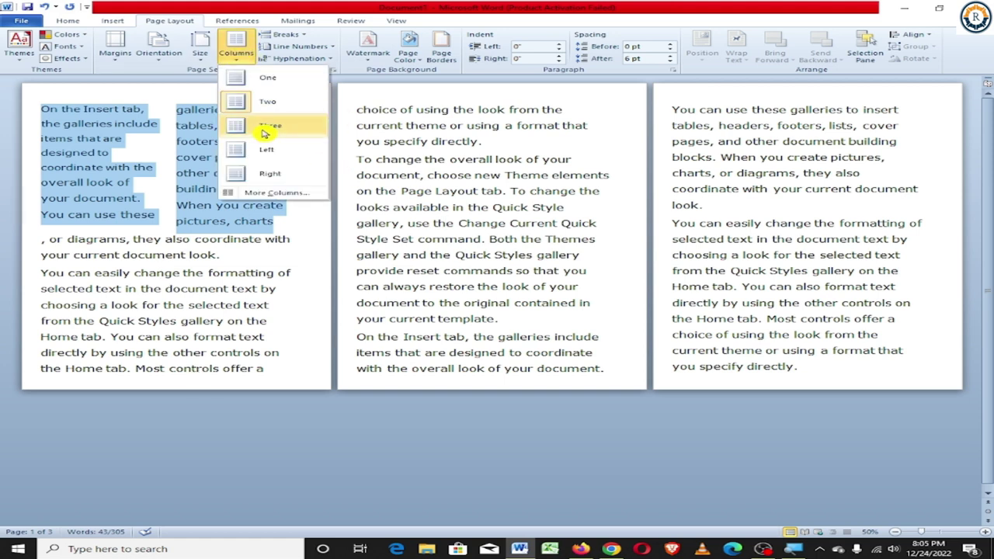
left_click(264, 127)
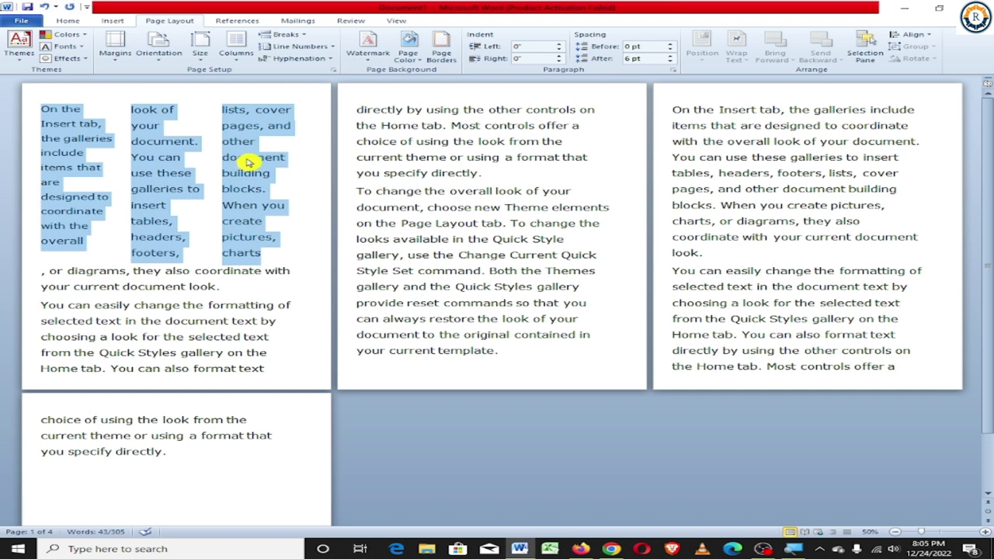
left_click(235, 63)
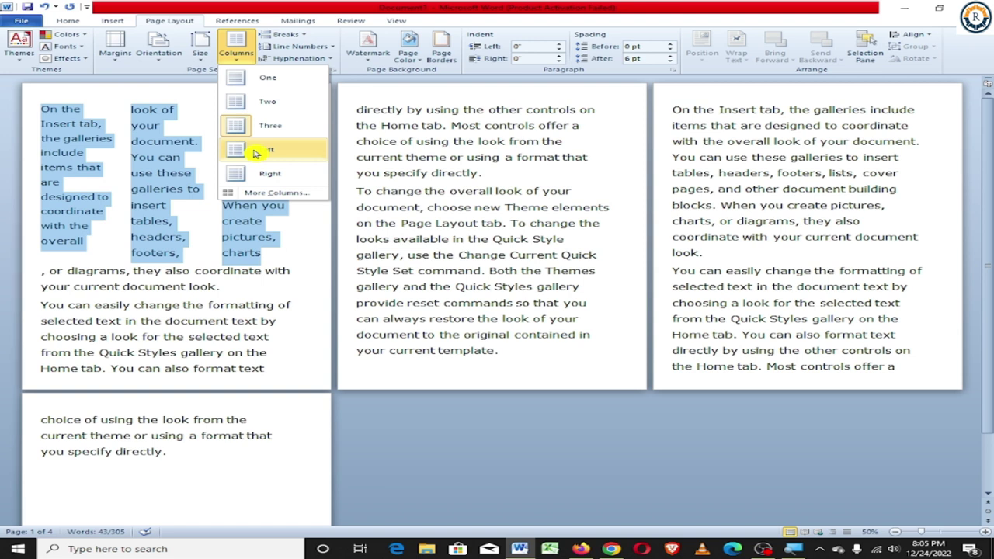
left_click(262, 101)
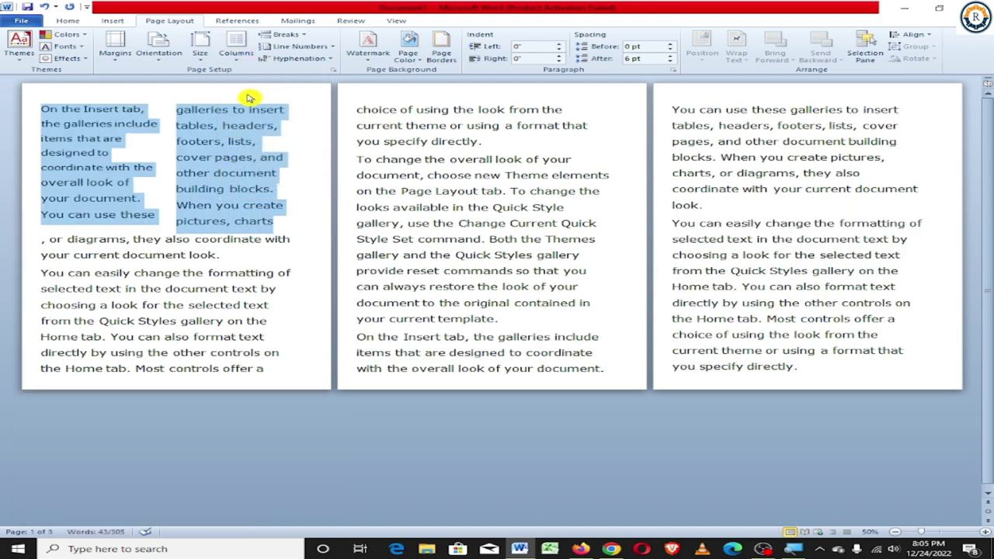
Switch the text to the Left column layout, then to Right.
left_click(234, 46)
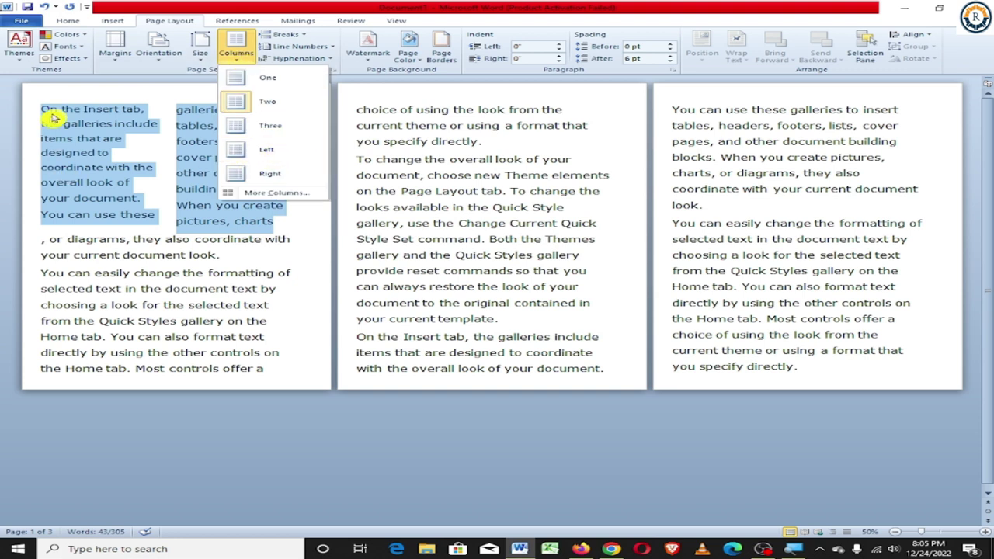
left_click(259, 155)
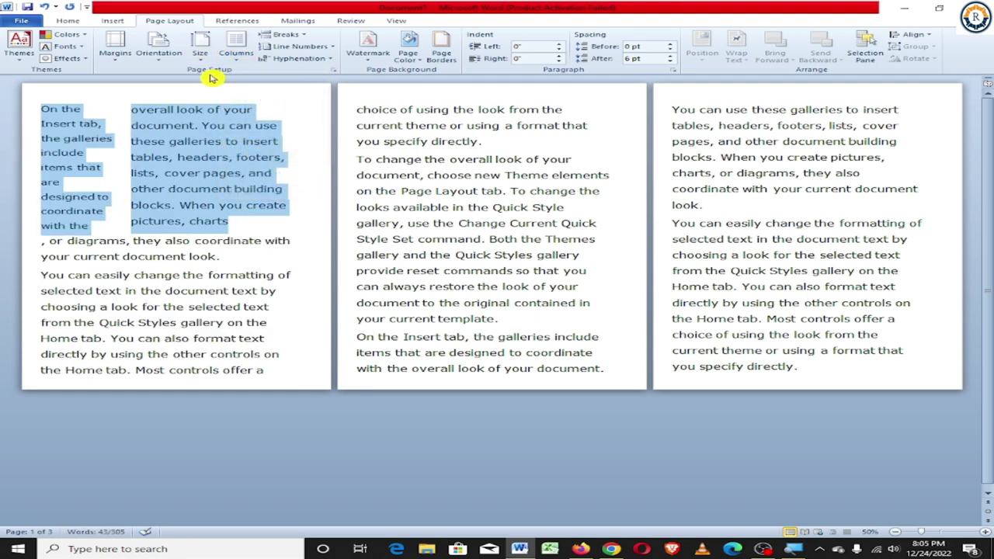
left_click(233, 59)
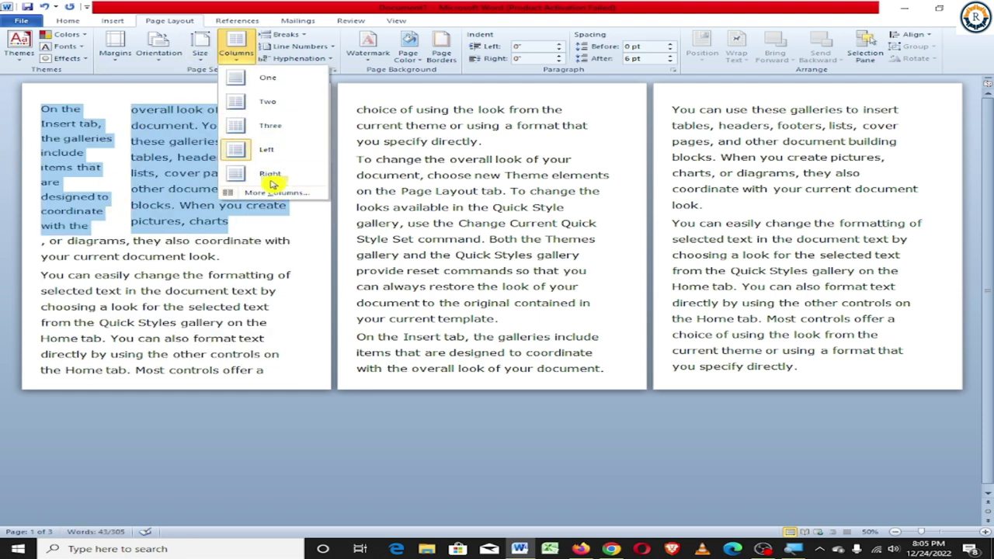
left_click(269, 178)
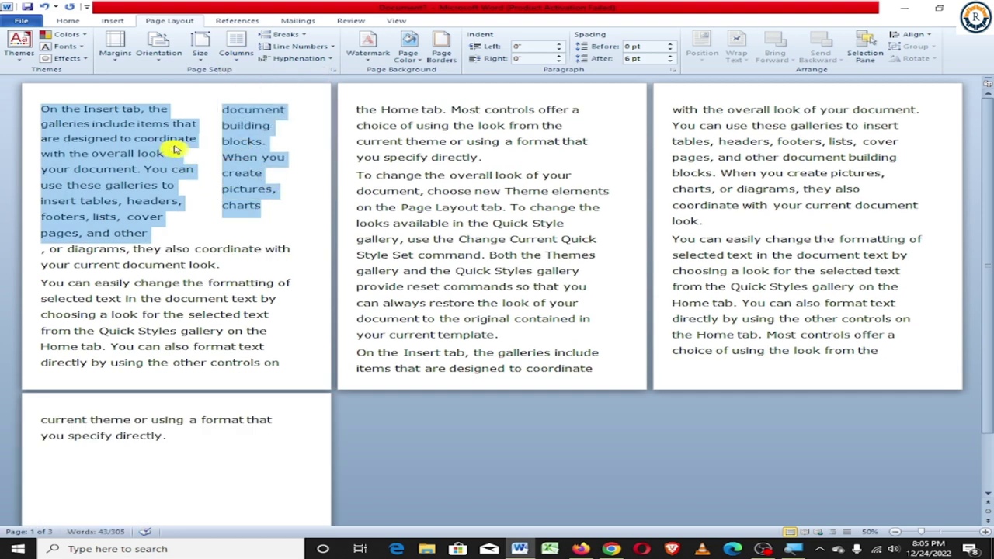
Set the Number of columns to 4 in More Columns and apply it.
left_click(234, 45)
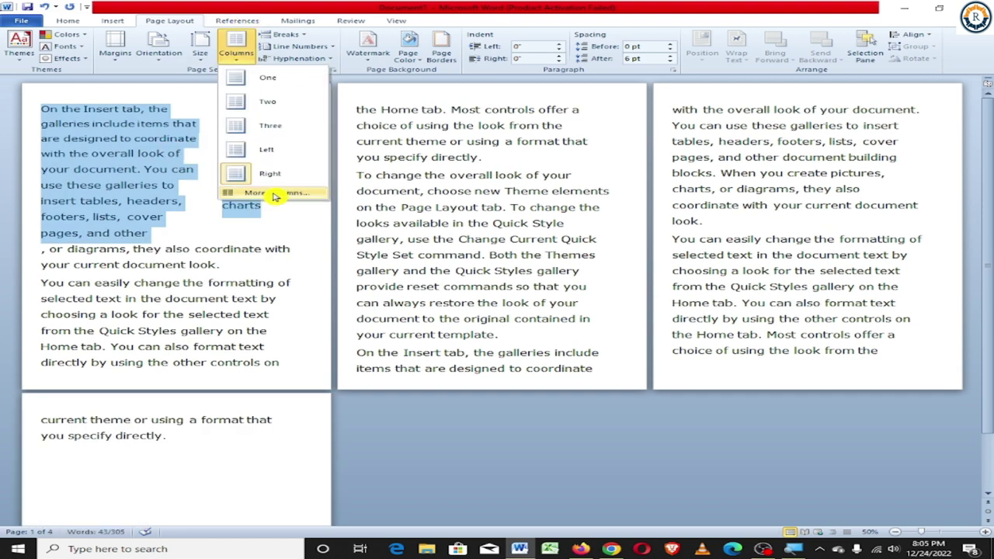
left_click(277, 195)
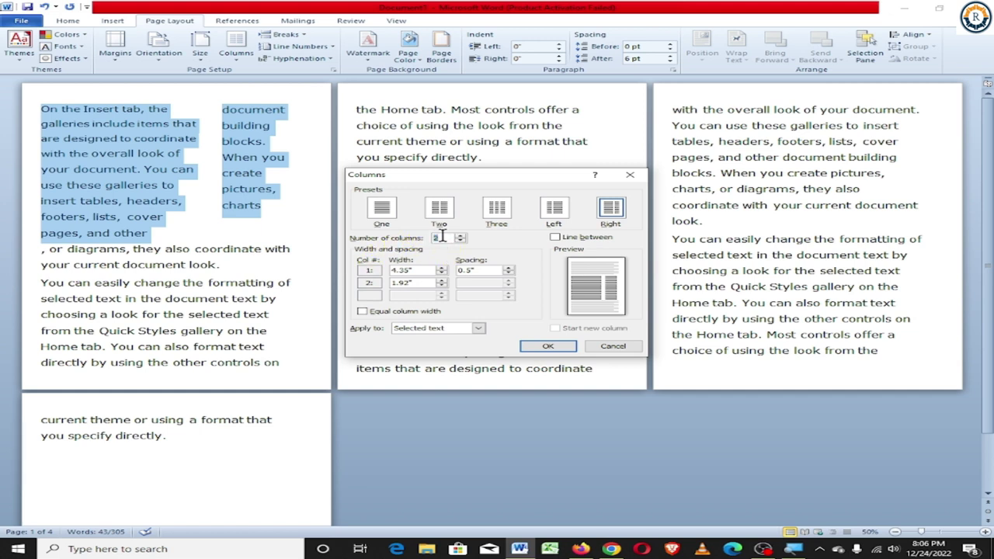
type("3")
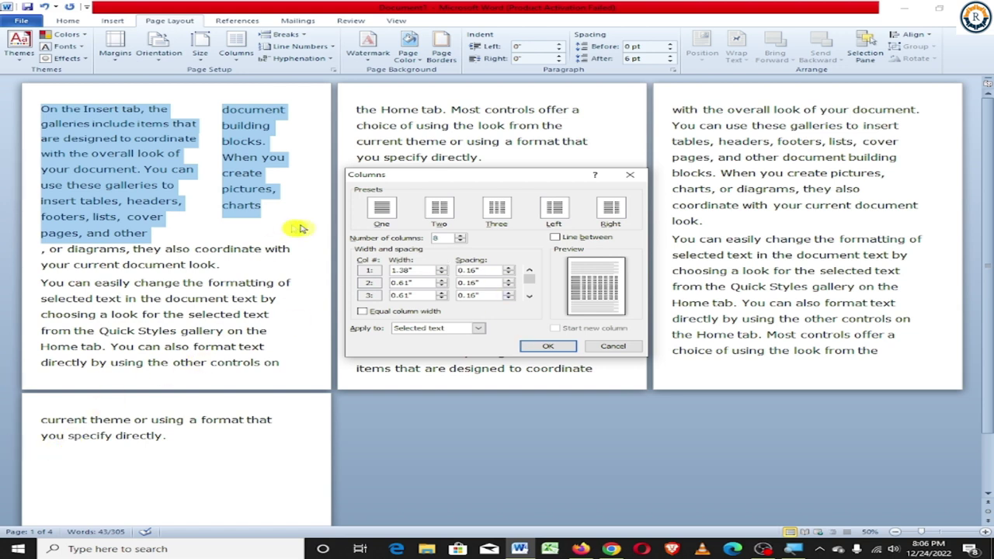
left_click(463, 241)
left_click(462, 241)
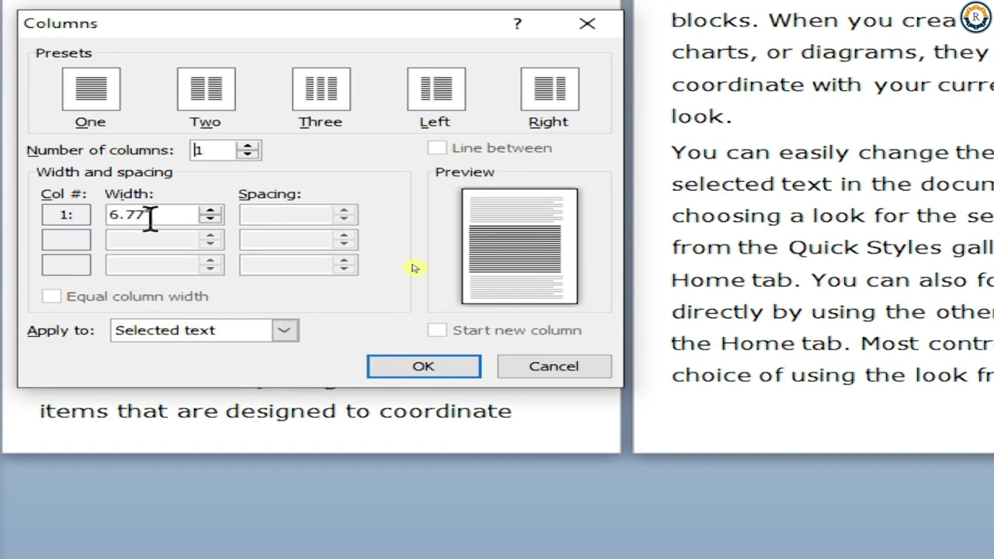
left_click(249, 145)
left_click(249, 144)
left_click(249, 144)
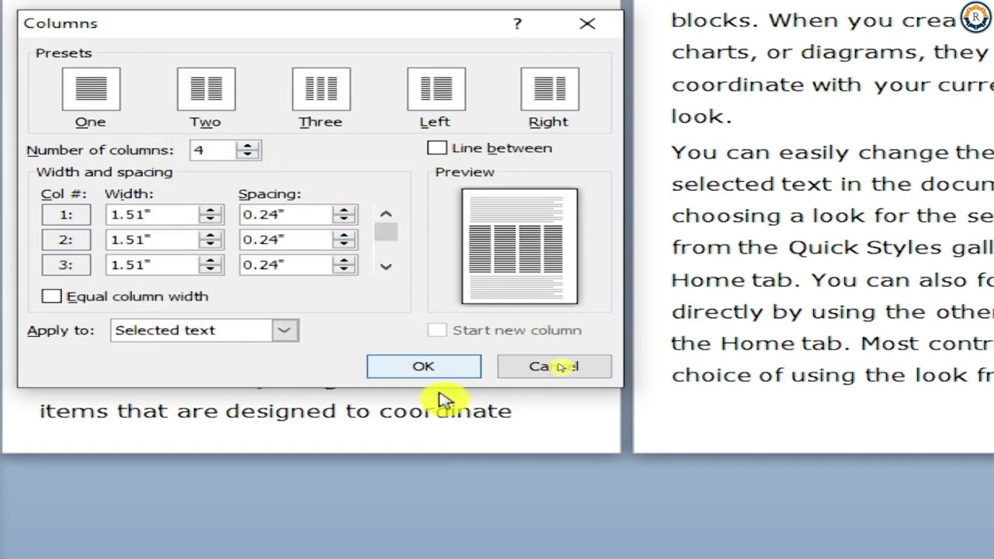
left_click(419, 368)
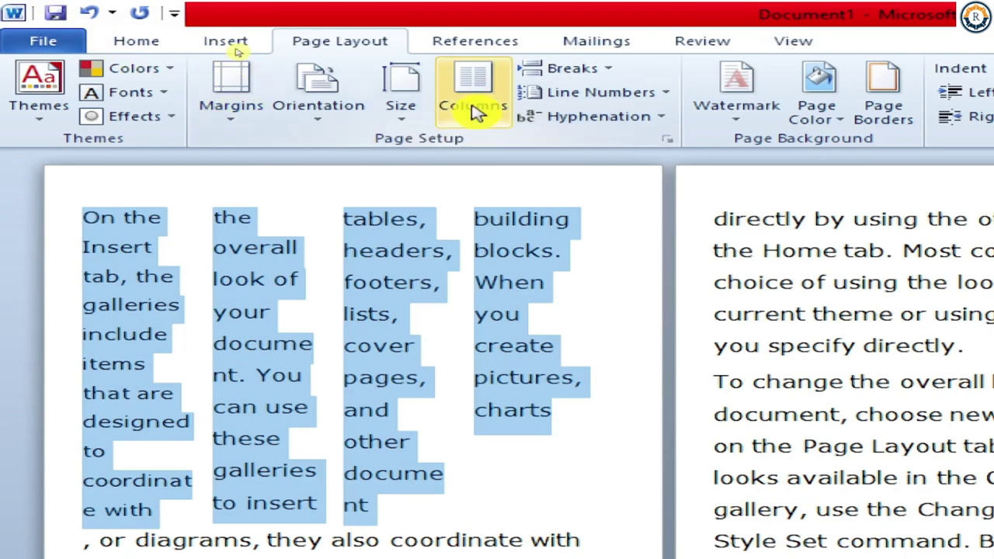
Set 2 columns with Line between ticked in More Columns.
left_click(475, 122)
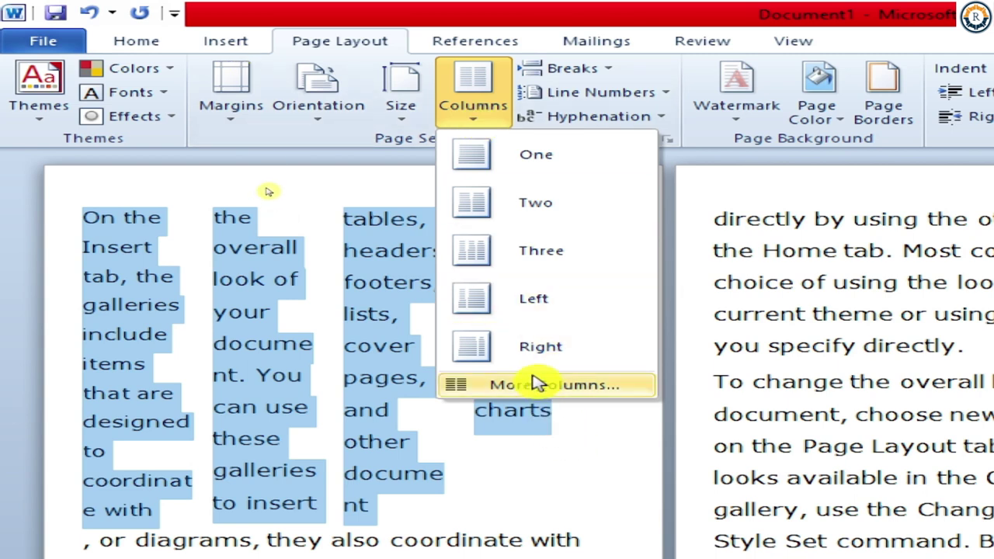
left_click(536, 384)
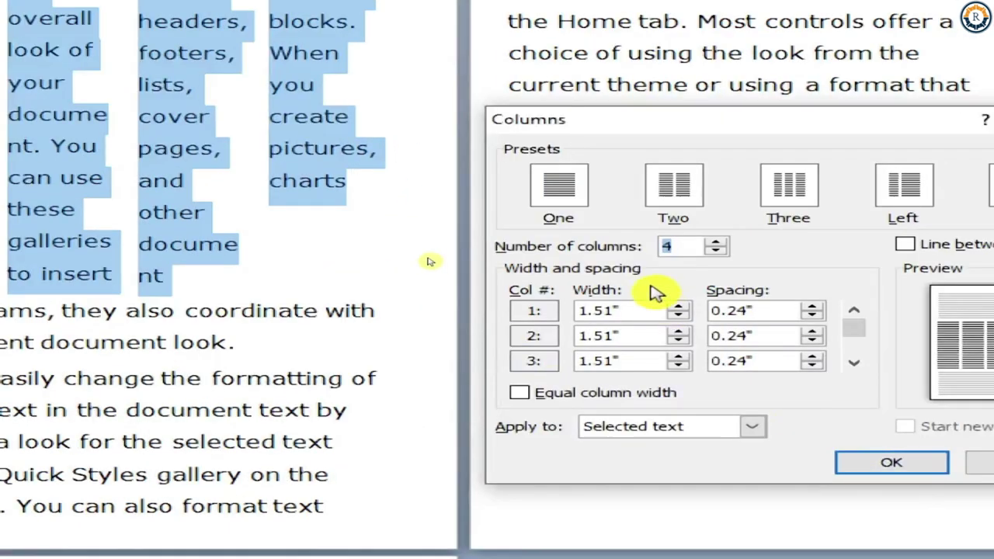
left_click(716, 250)
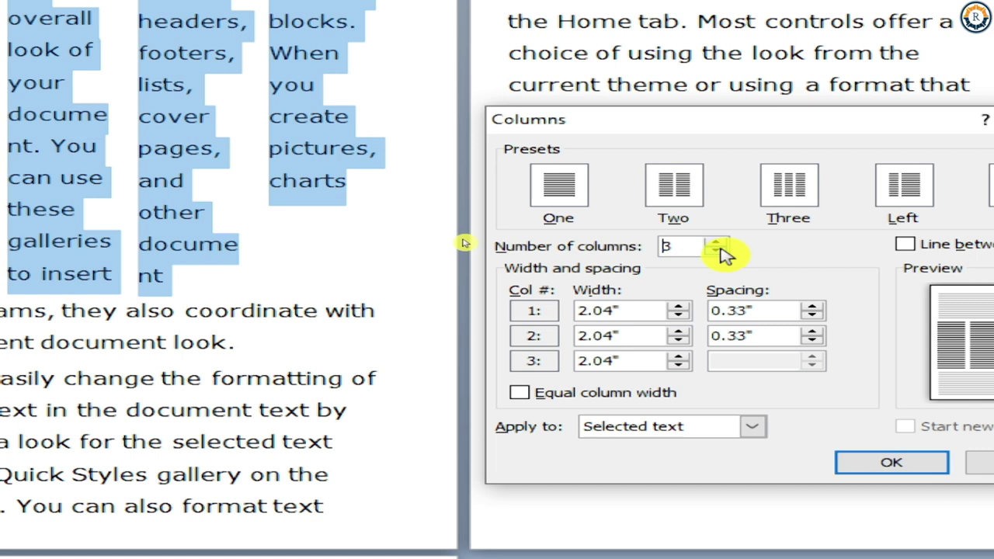
left_click(716, 250)
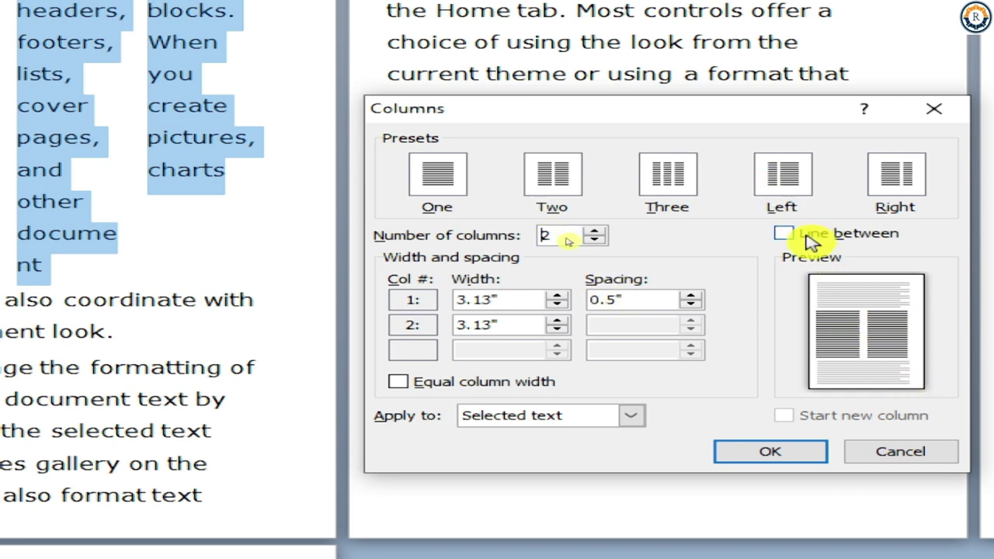
left_click(783, 236)
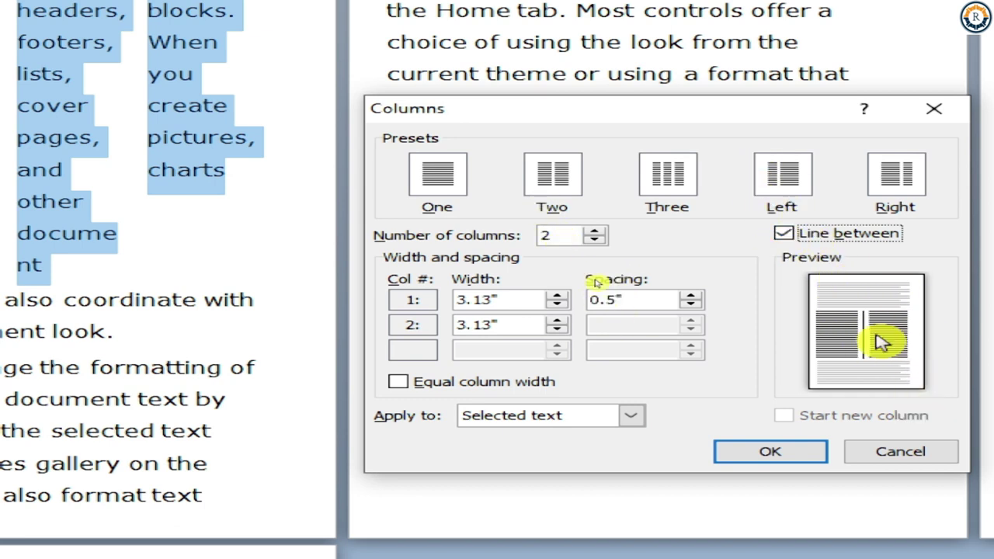
left_click(763, 457)
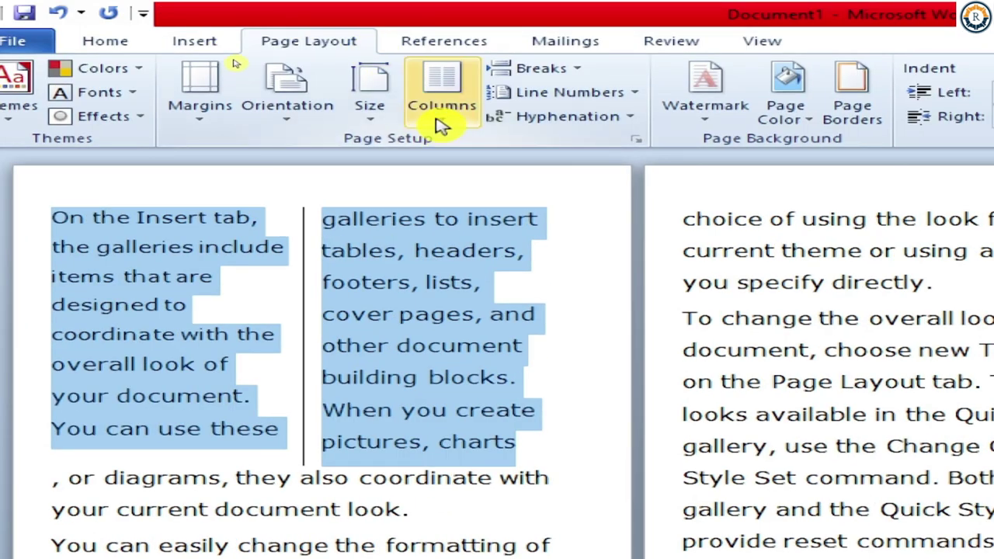
In More Columns, widen column 1 to 3.9 inches.
left_click(440, 121)
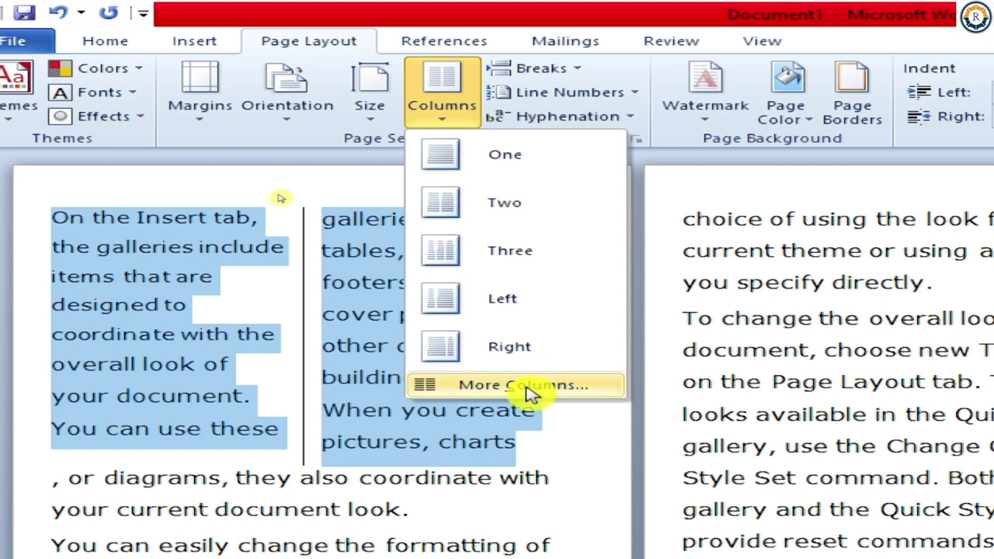
left_click(527, 392)
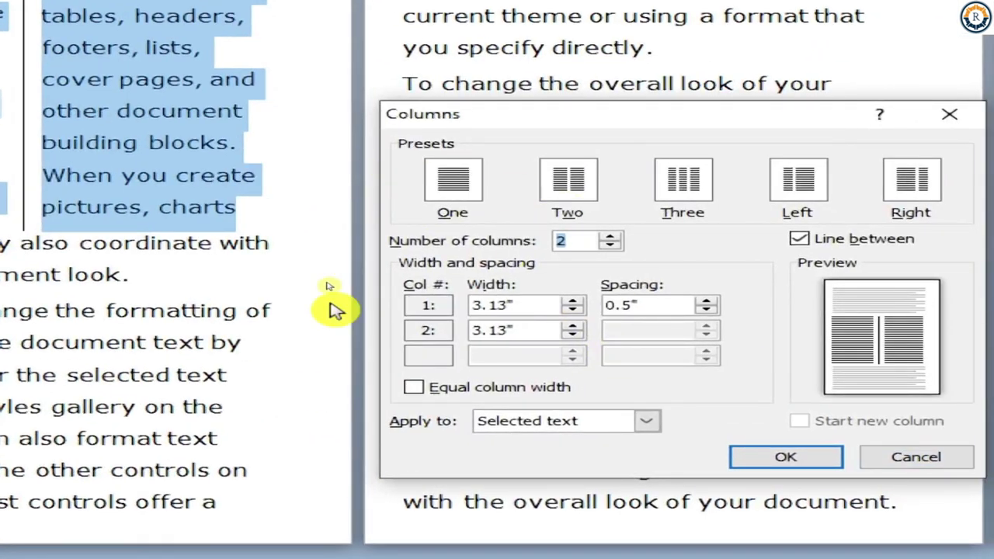
left_click(572, 299)
left_click(573, 299)
left_click(573, 300)
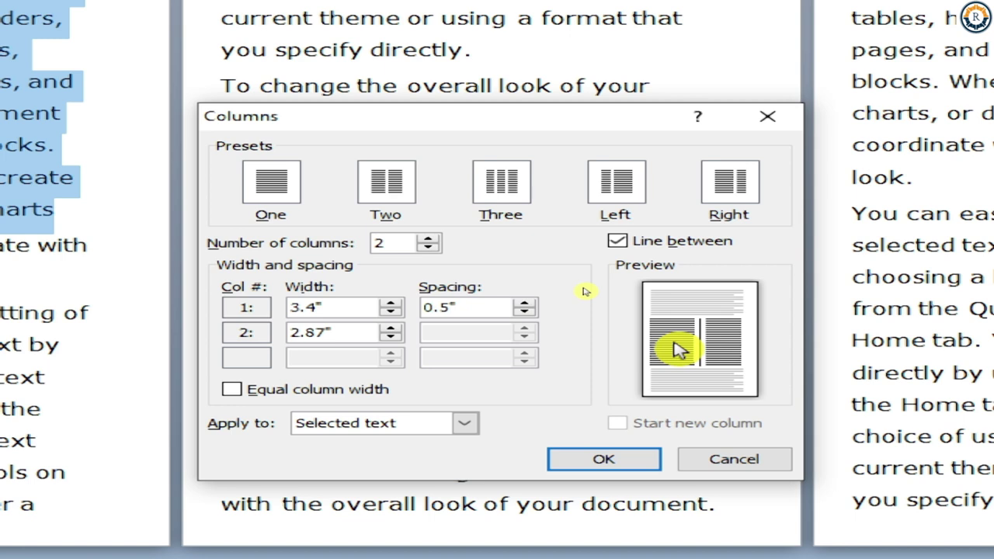
left_click(391, 303)
left_click(390, 302)
left_click(391, 303)
left_click(391, 303)
left_click(391, 303)
left_click(390, 328)
left_click(390, 327)
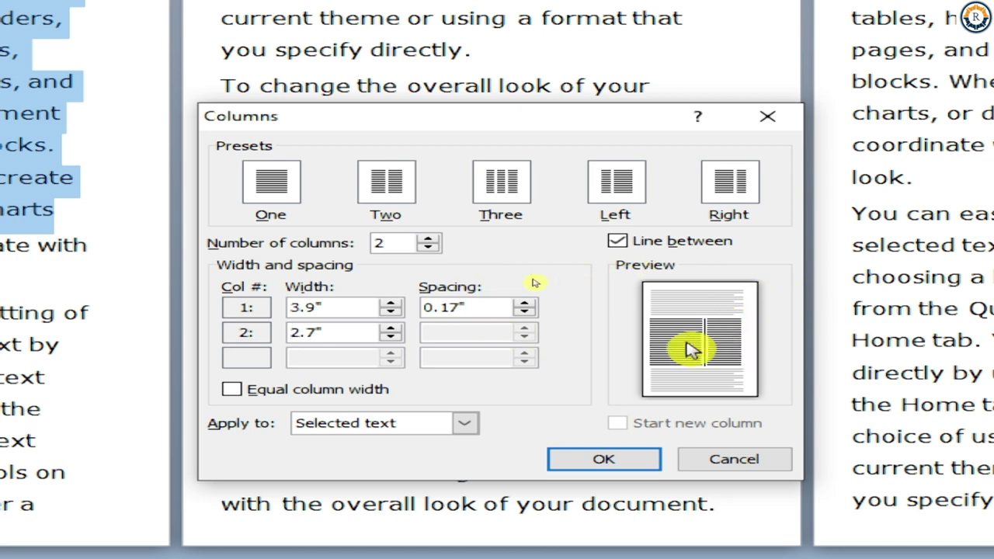
Raise the column spacing to 1 inch and apply the uneven layout.
left_click(524, 303)
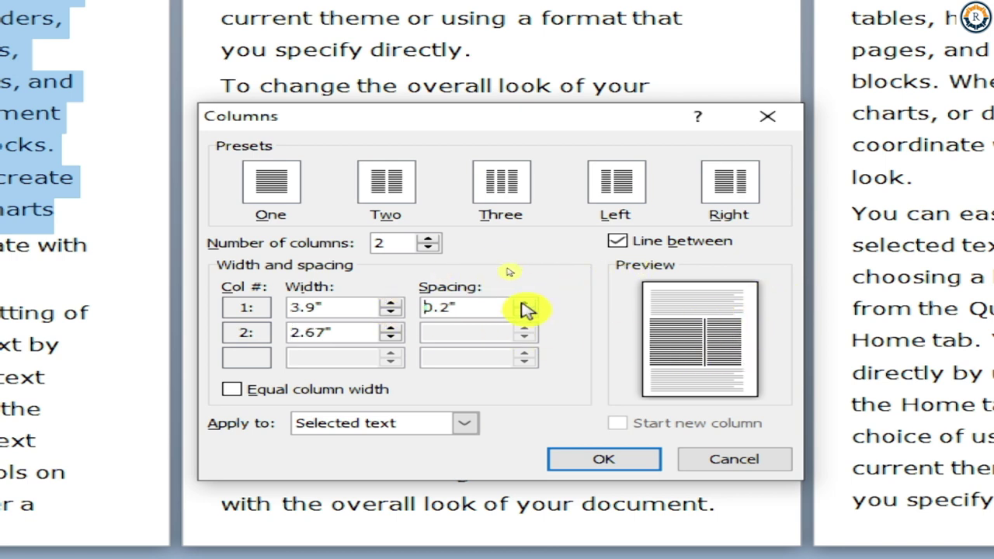
left_click(524, 304)
left_click(524, 304)
left_click(524, 304)
left_click(524, 304)
left_click(524, 304)
left_click(524, 304)
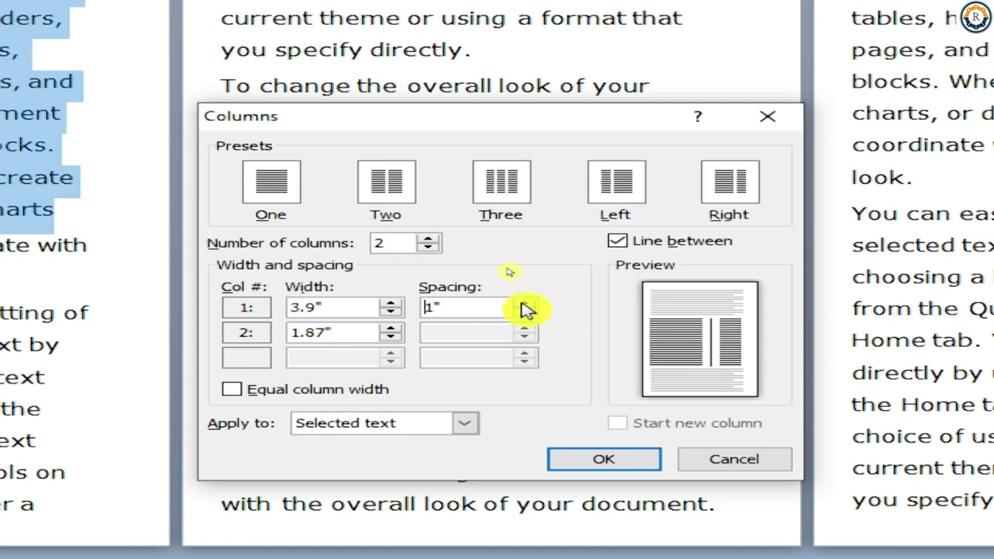
left_click(588, 473)
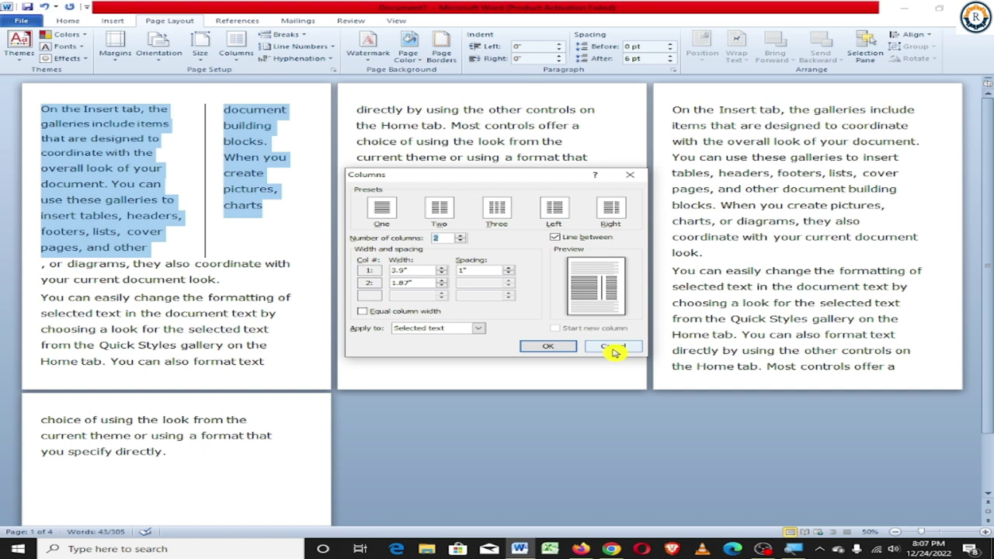
left_click(581, 345)
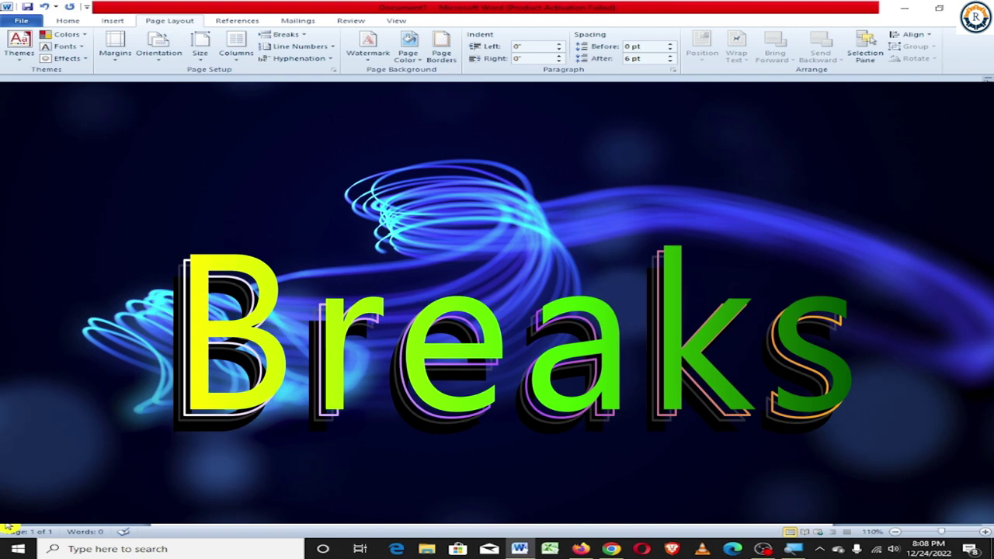
Generate sample paragraphs in the new document with =rand(20).
type("=rand(20")
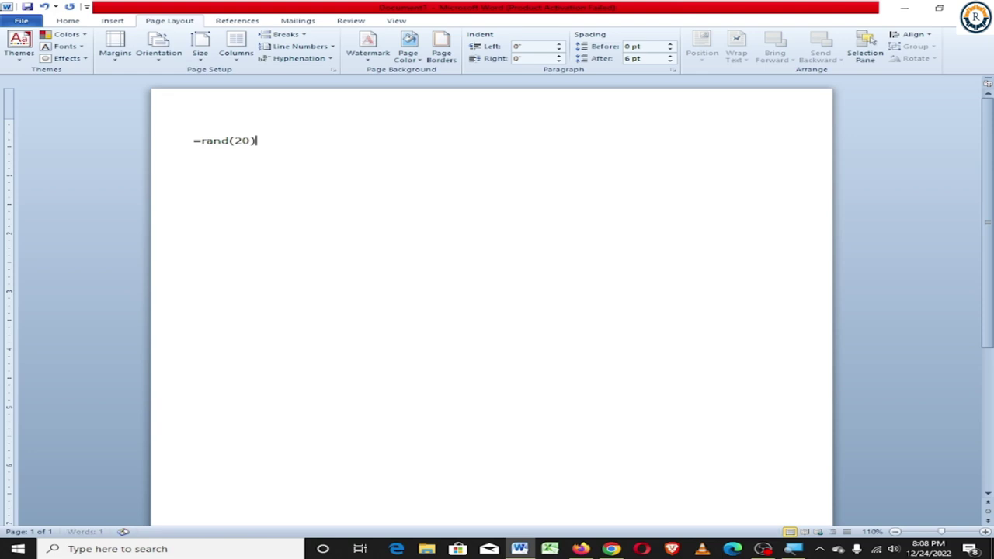
key("Return")
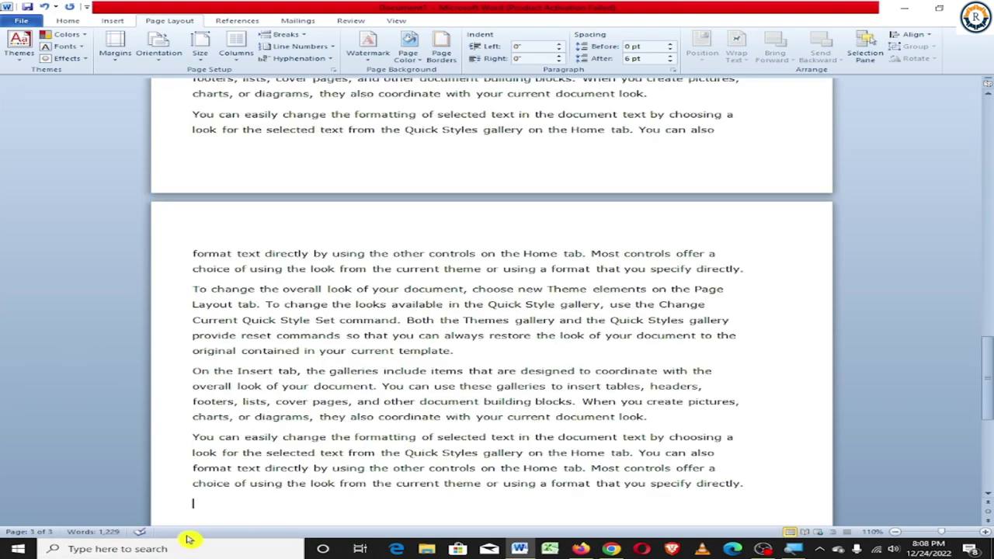
scroll(314, 483, "up", 8)
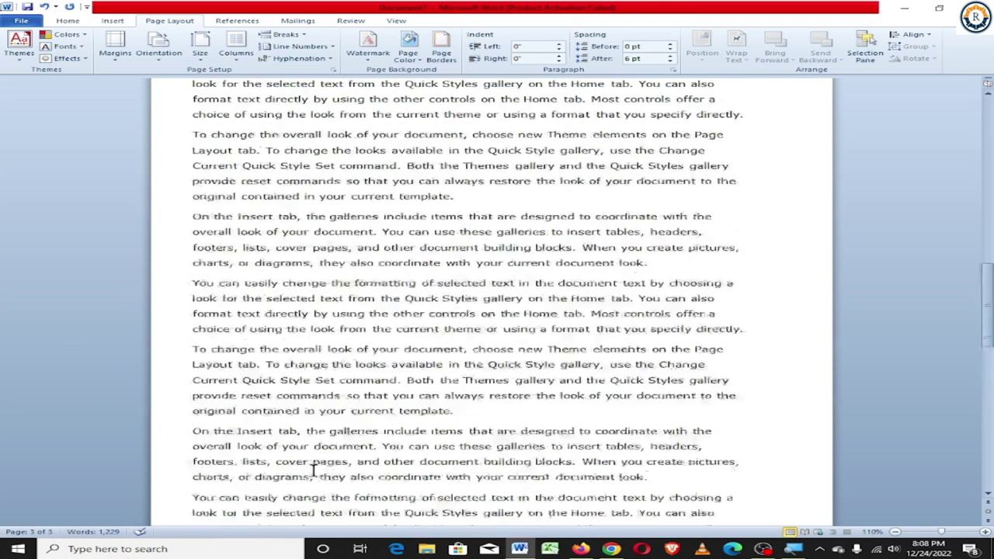
scroll(362, 303, "up", 8)
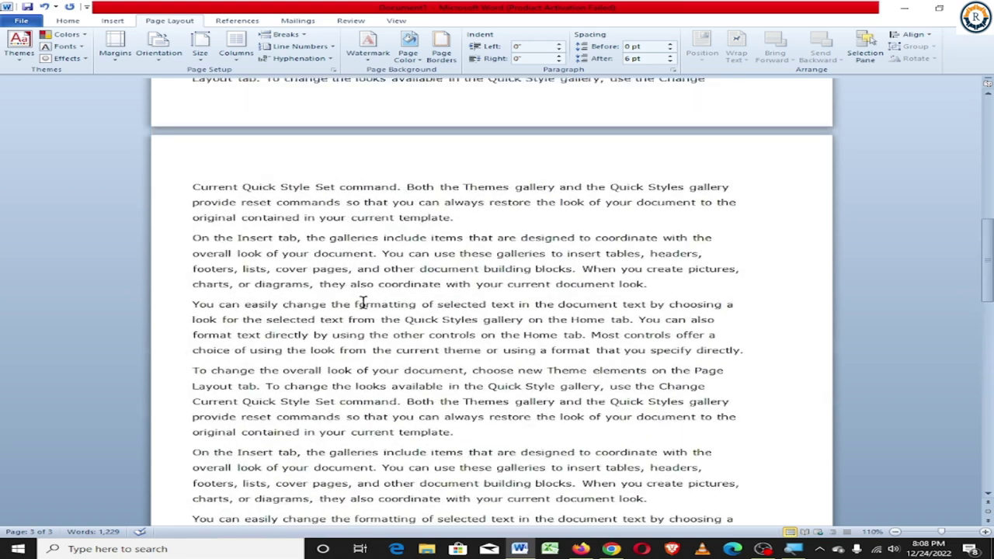
left_click(303, 43)
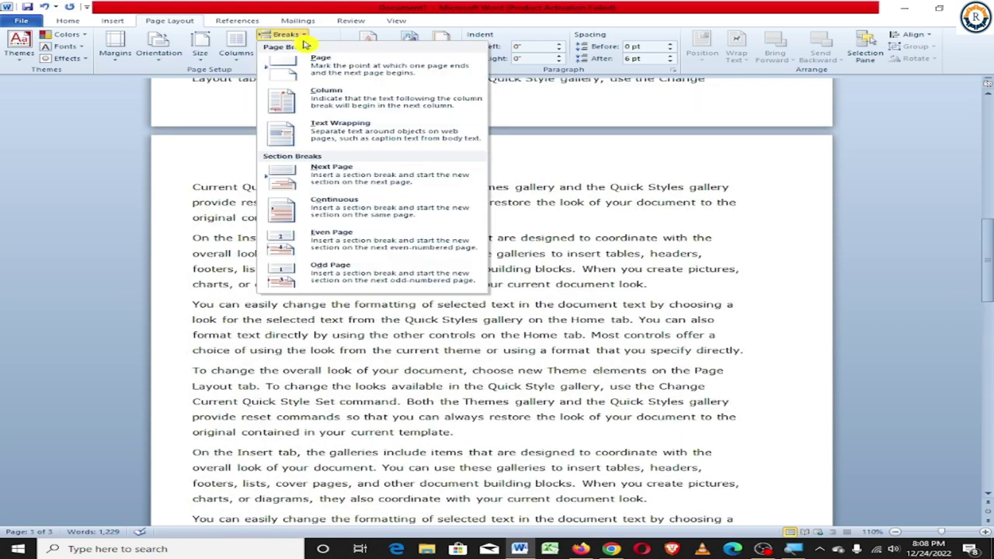
scroll(554, 362, "down", 10)
left_click(638, 243)
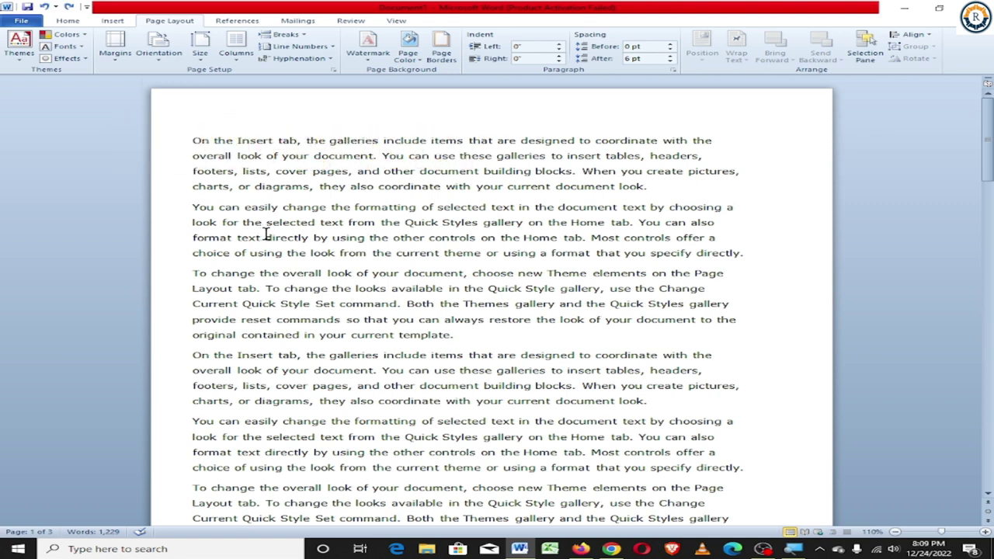
key("ctrl+Return")
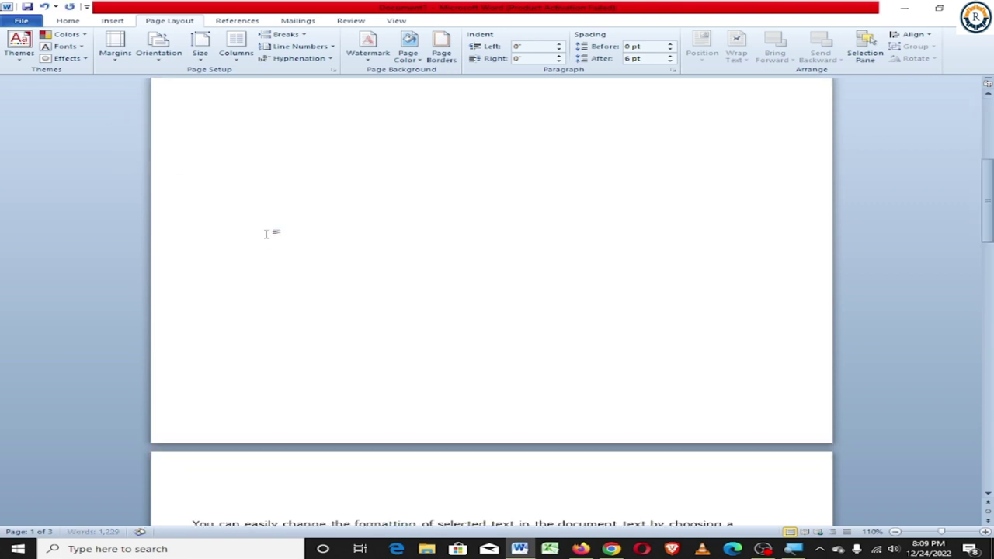
scroll(428, 261, "up", 10)
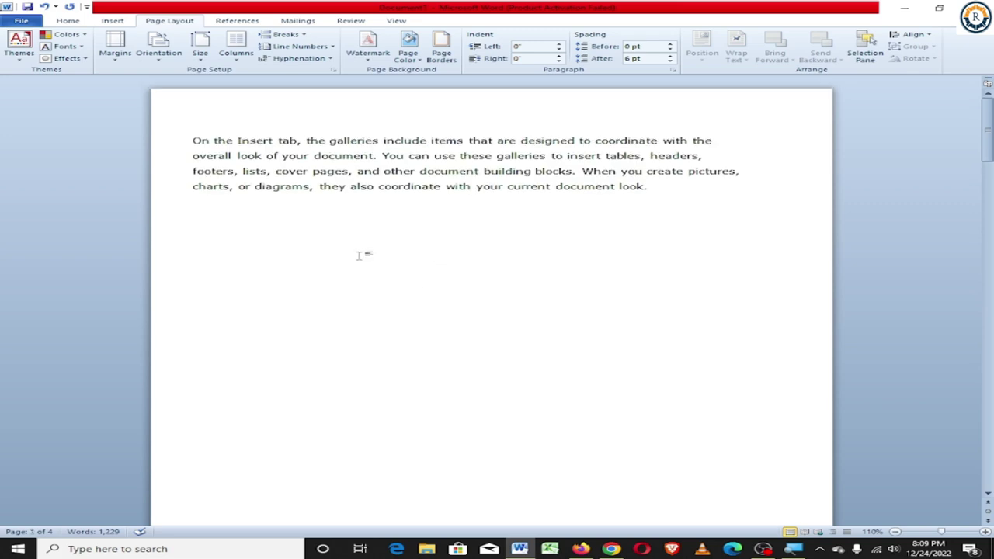
key("BackSpace")
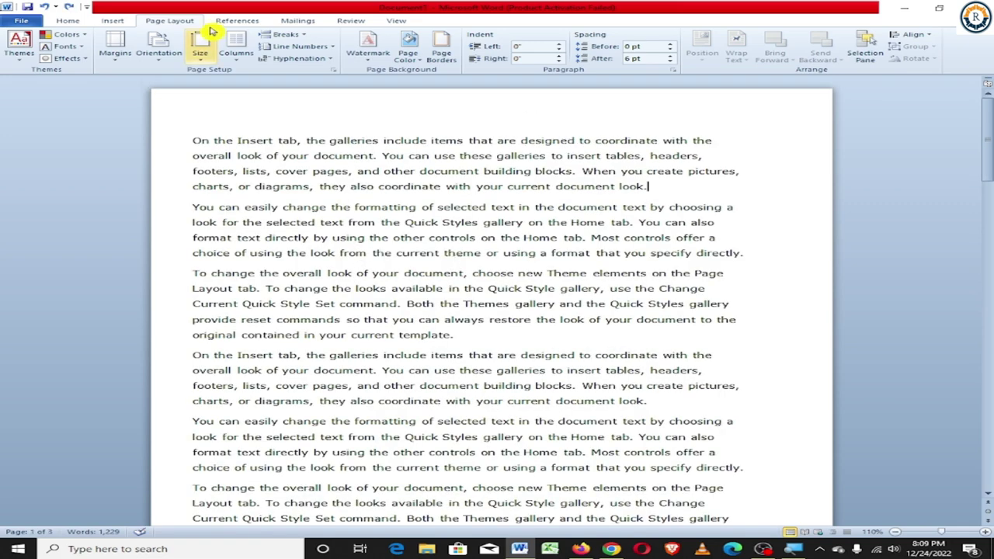
left_click(283, 34)
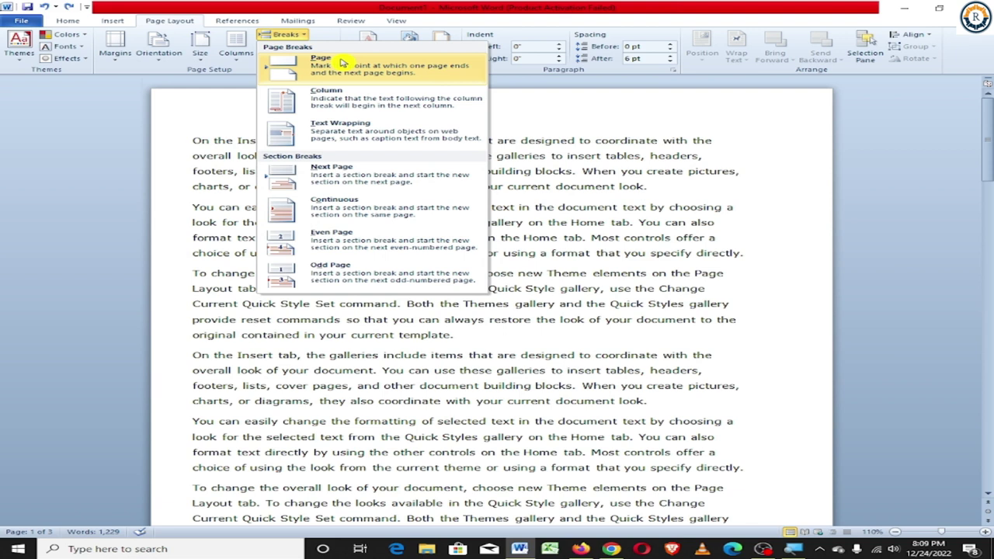
left_click(339, 57)
scroll(431, 225, "down", 5)
scroll(388, 164, "up", 4)
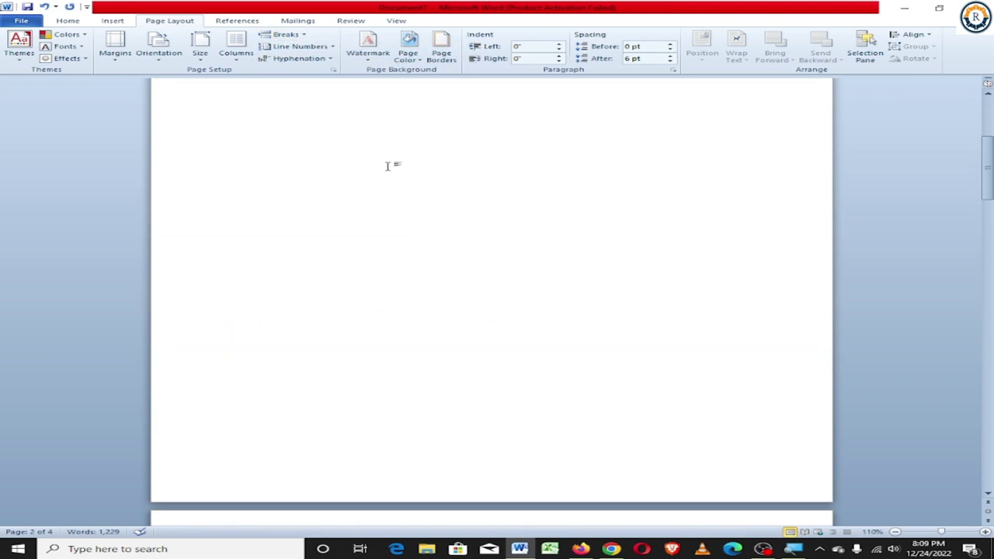
scroll(385, 165, "up", 5)
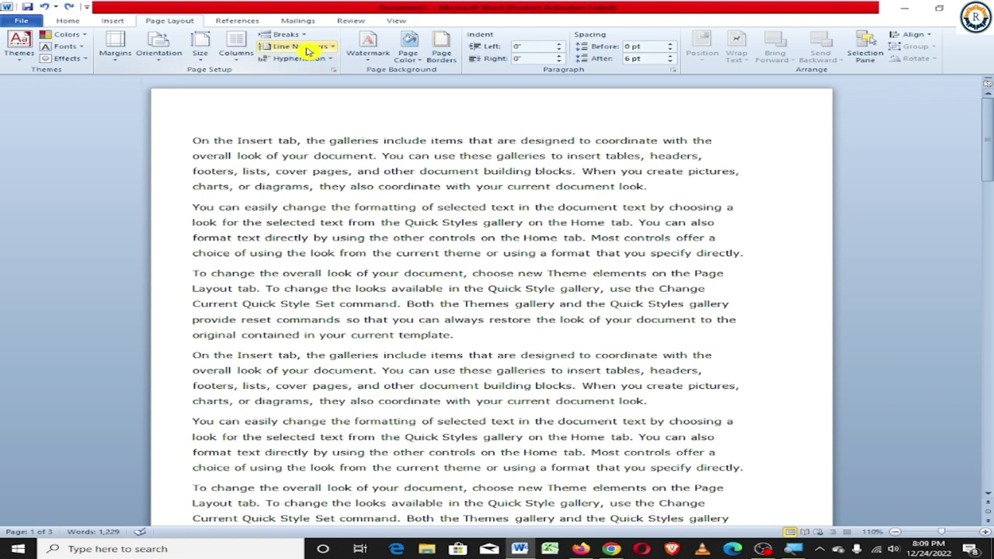
left_click(303, 37)
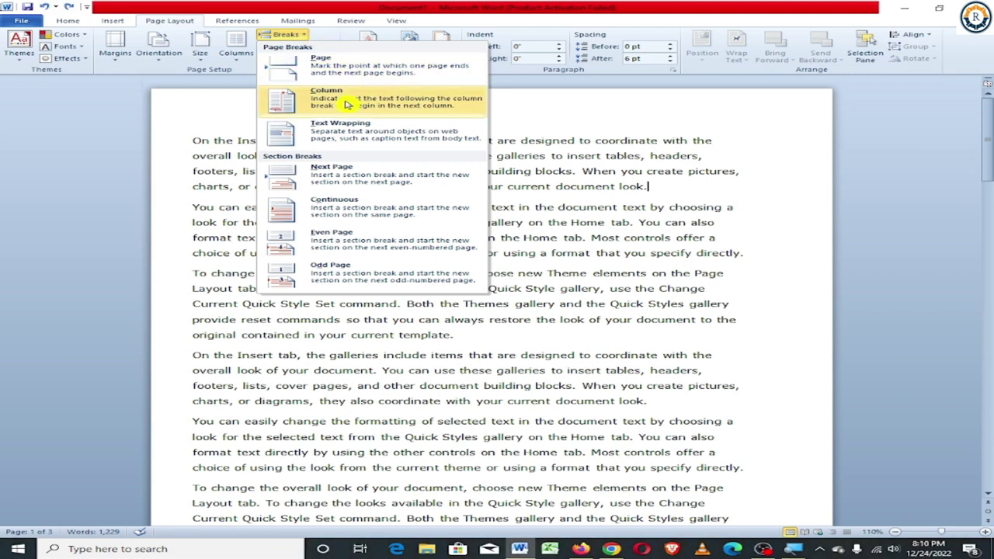
left_click(719, 173)
Put the first paragraph in Two columns and tick Line between in More Columns.
left_click_drag(187, 140, 645, 187)
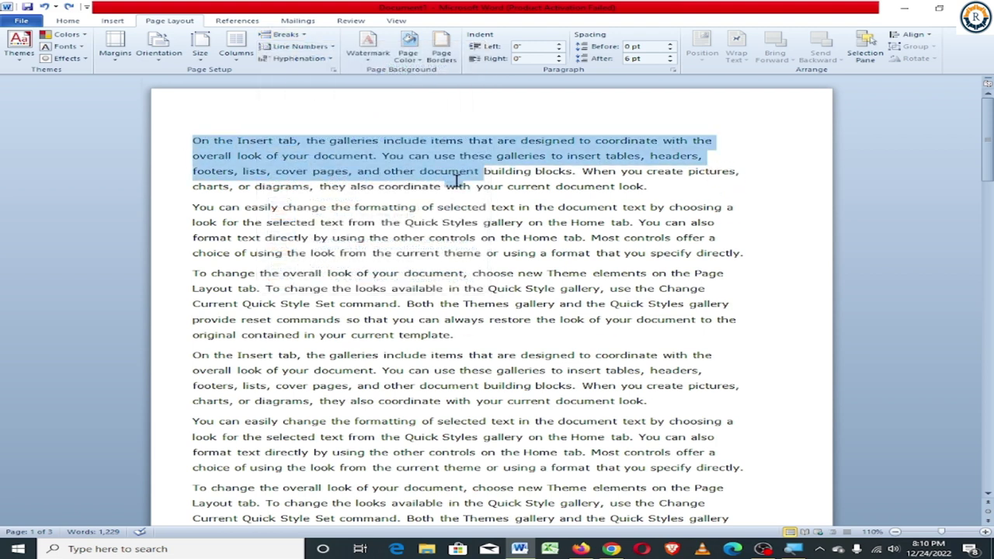
left_click(236, 55)
left_click(269, 100)
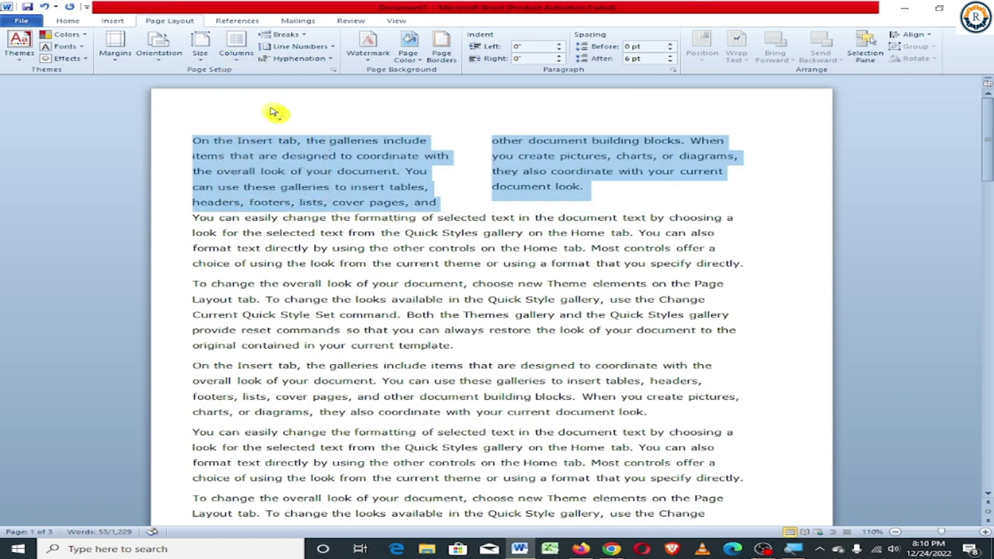
left_click(237, 62)
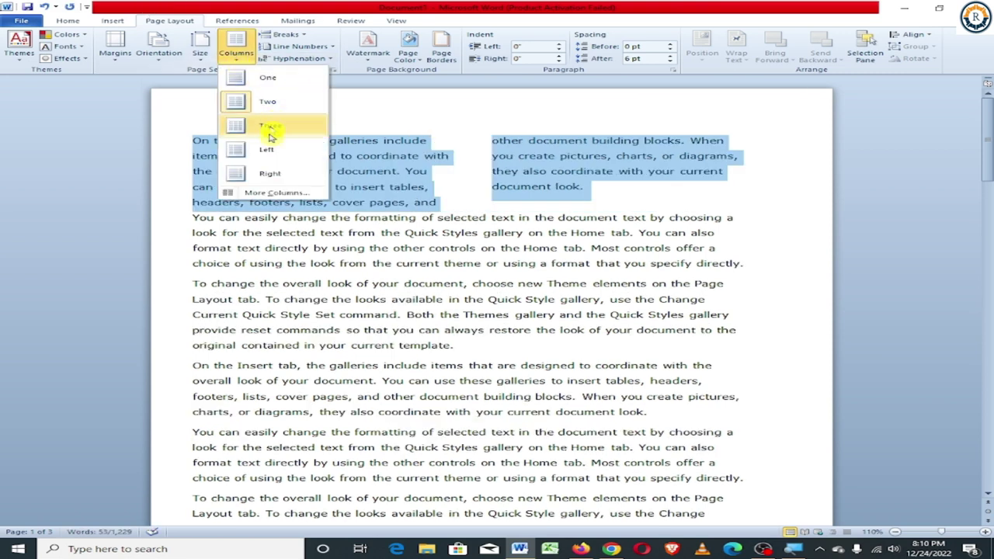
left_click(286, 194)
left_click(555, 237)
left_click(557, 347)
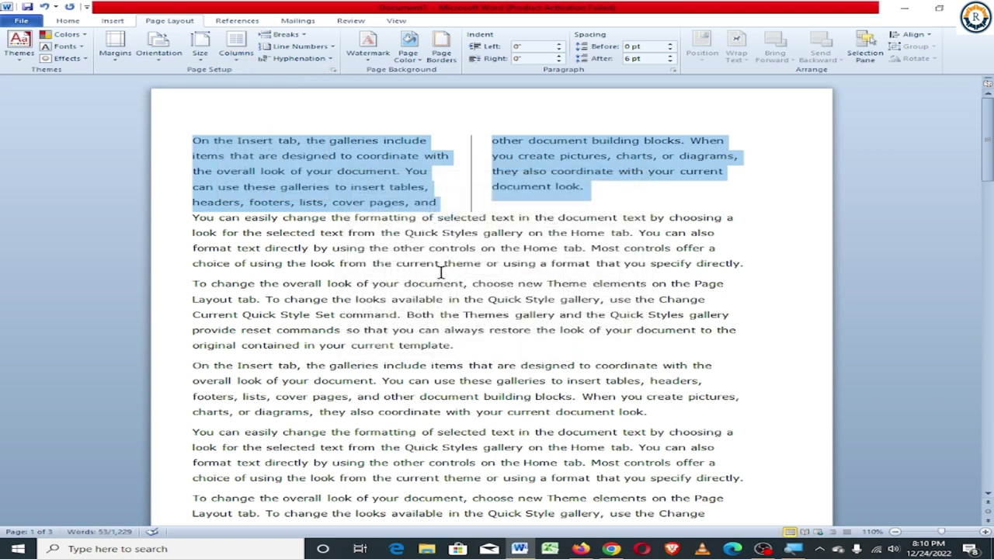
left_click(440, 186)
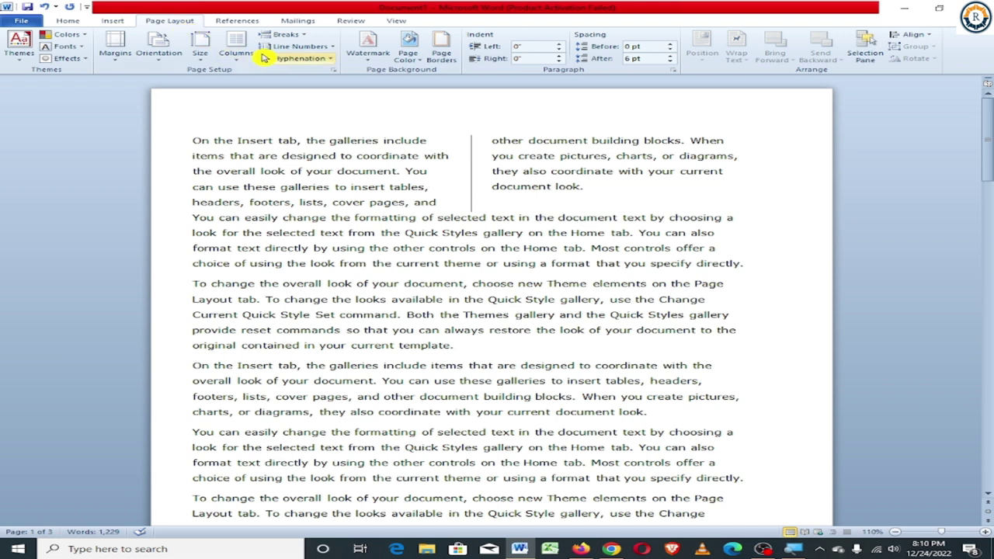
Insert a column break within the paragraph, then remove it with Backspace.
left_click(299, 38)
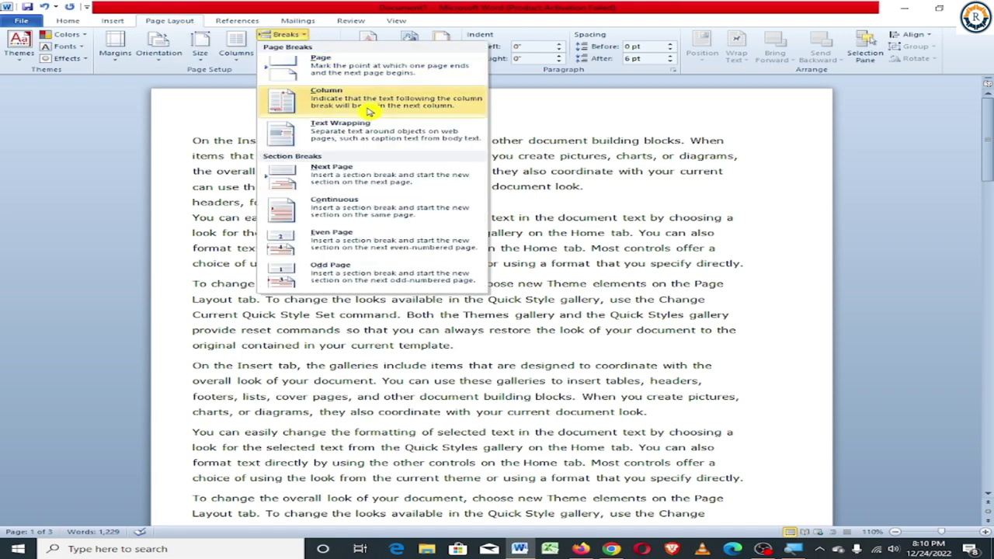
left_click(366, 106)
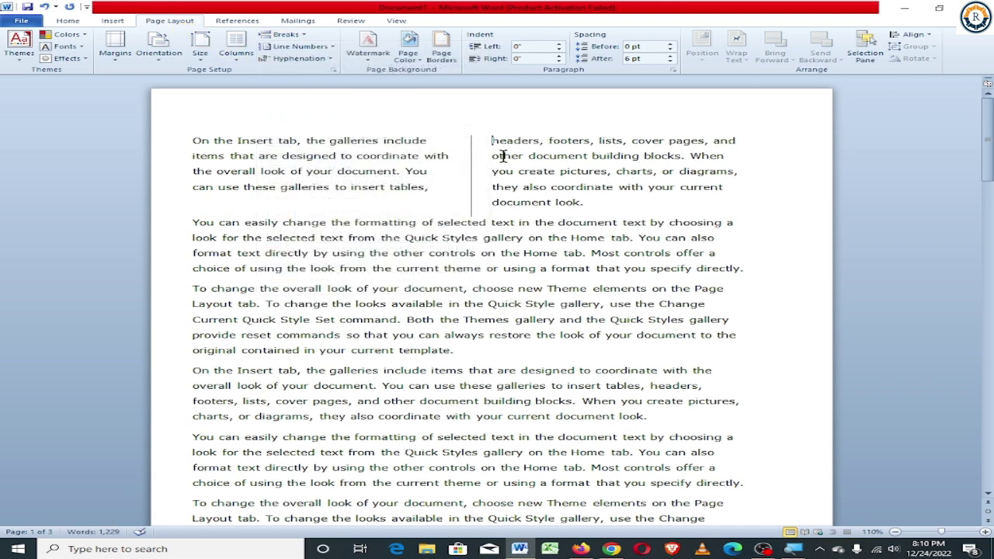
key("BackSpace")
Add a column break after 'document look.' and undo it with Ctrl+Z.
left_click(592, 187)
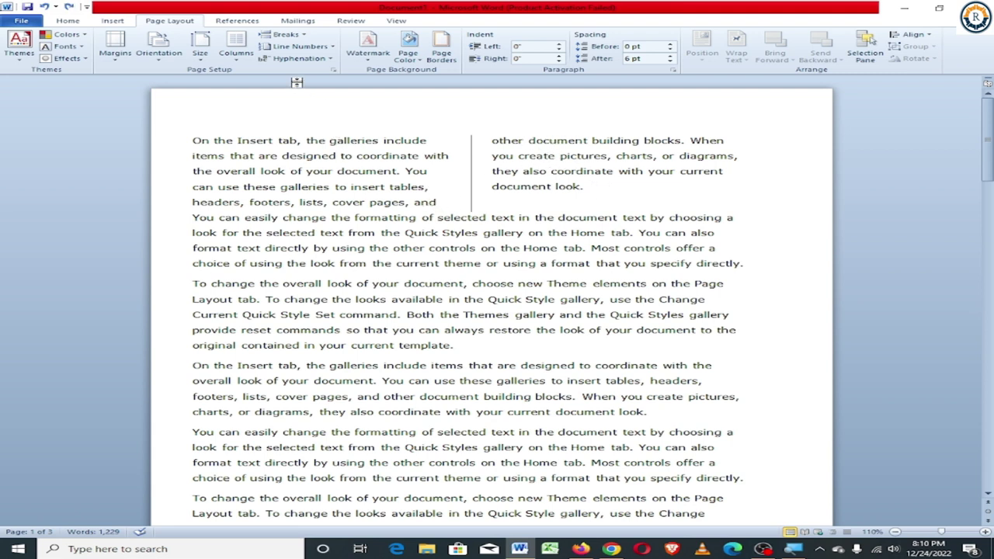
left_click(284, 35)
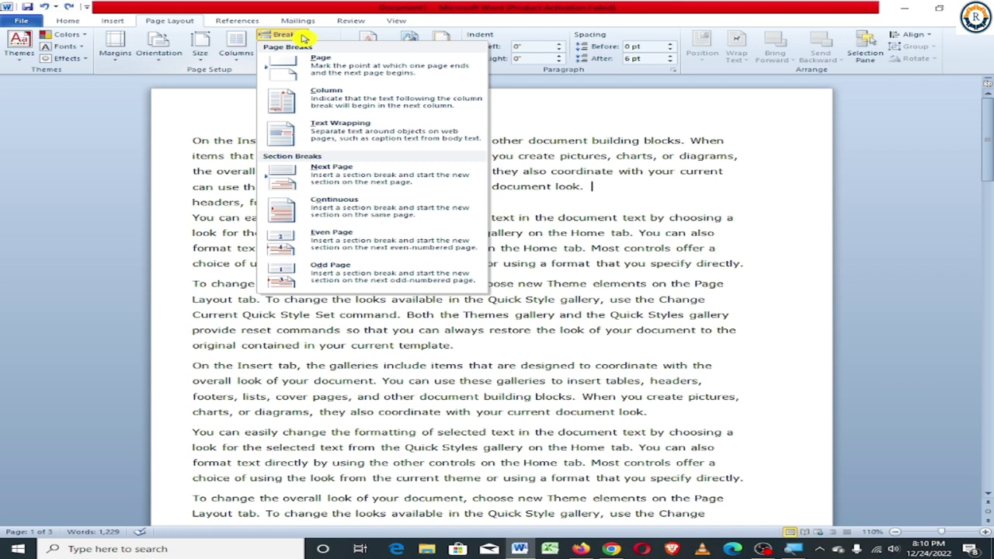
left_click(373, 104)
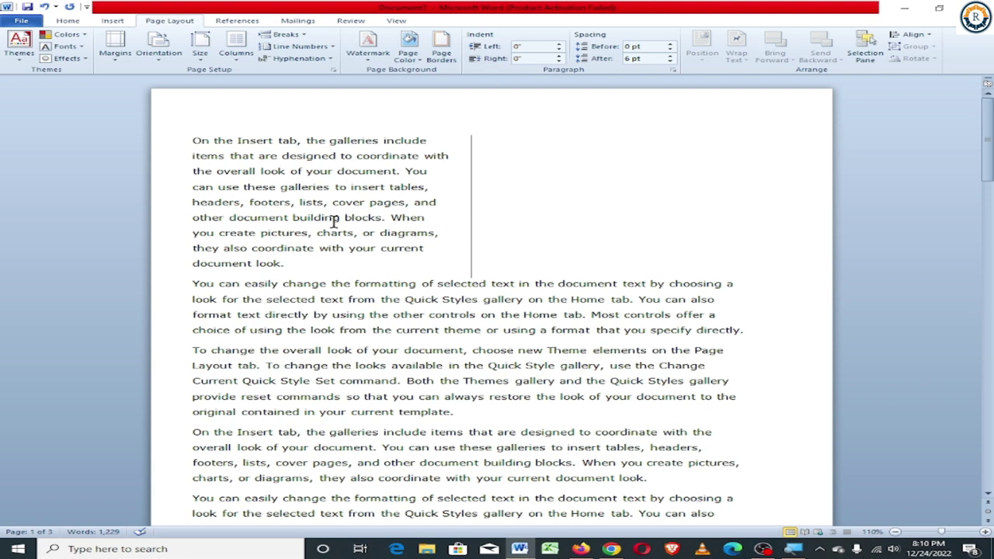
key("ctrl+z")
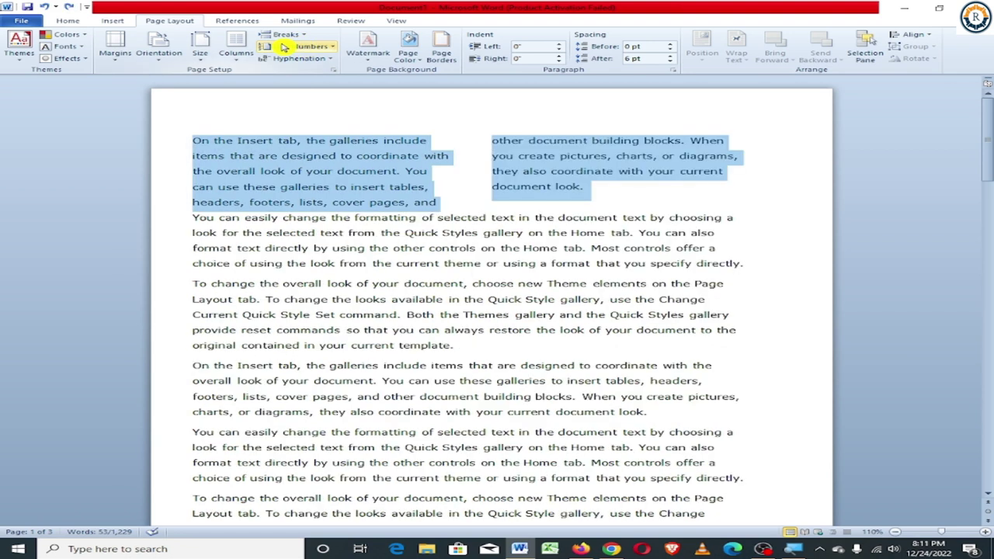
Split the second paragraph so 'from the Quick Styles gallery' begins a new paragraph.
left_click(287, 34)
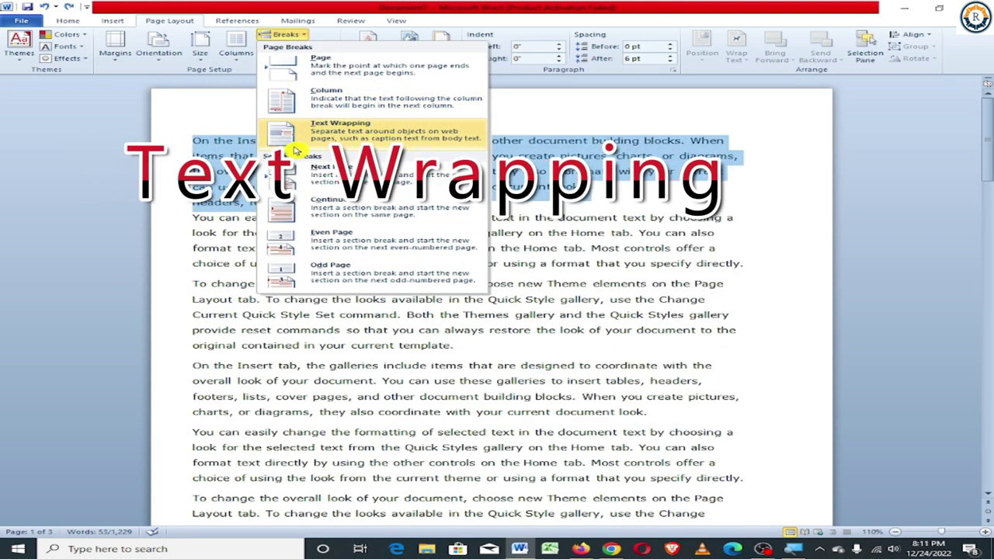
left_click(571, 188)
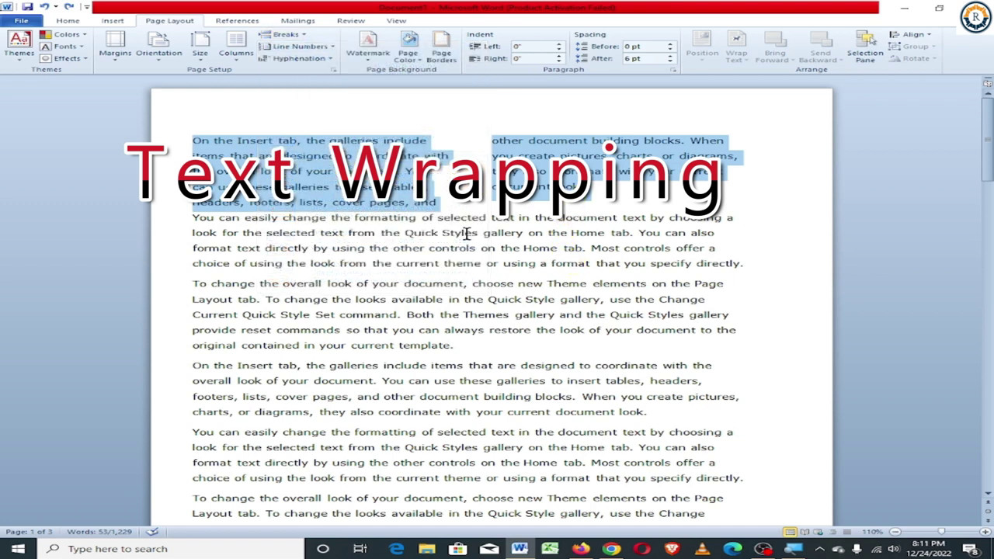
left_click(347, 234)
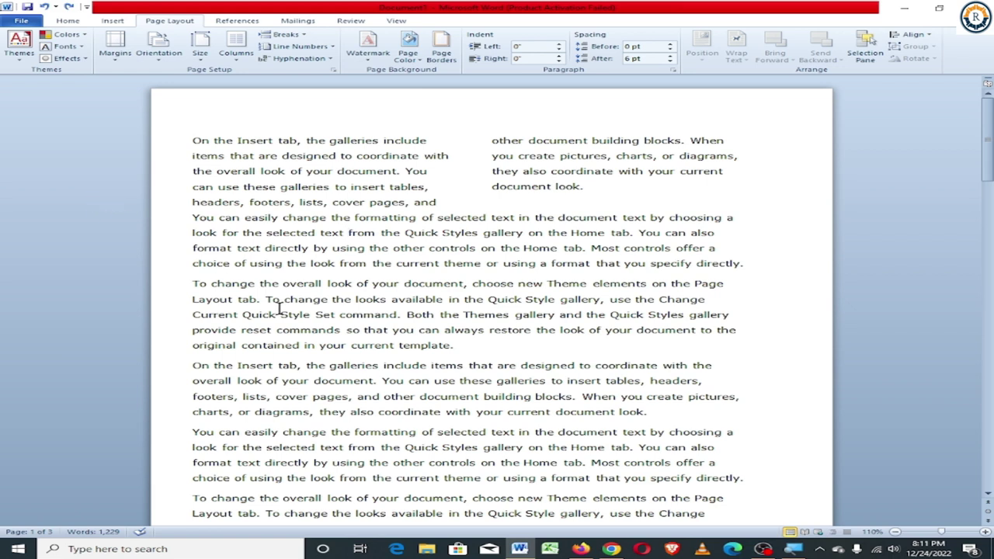
key("Return")
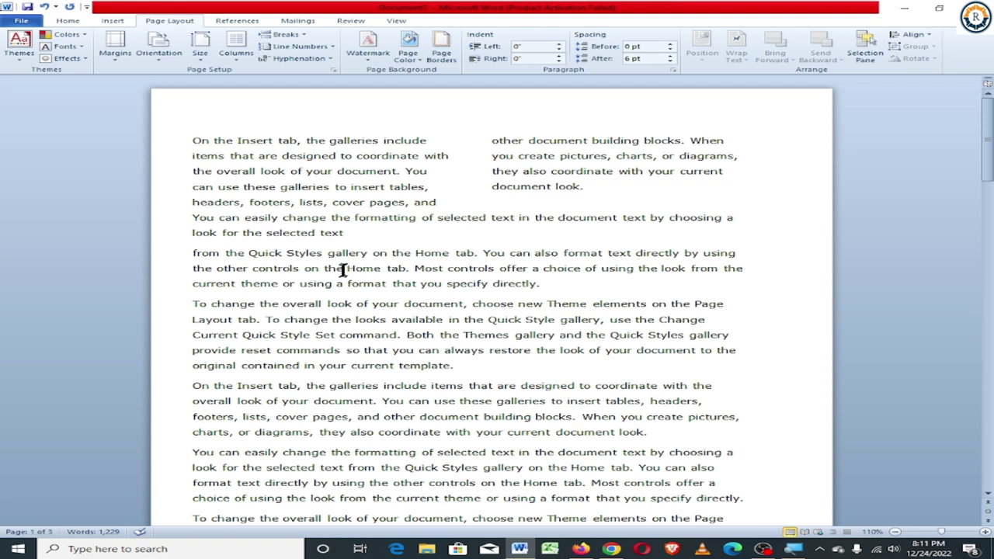
Restore lowercase 'from', then insert a text-wrapping break before 'Most controls'.
key("ctrl+z")
left_click(320, 268)
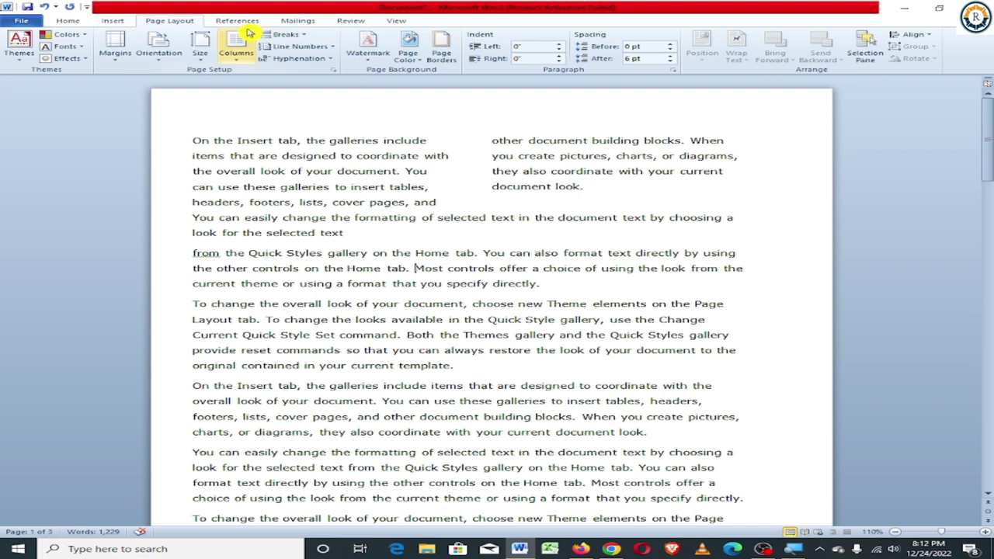
left_click(297, 43)
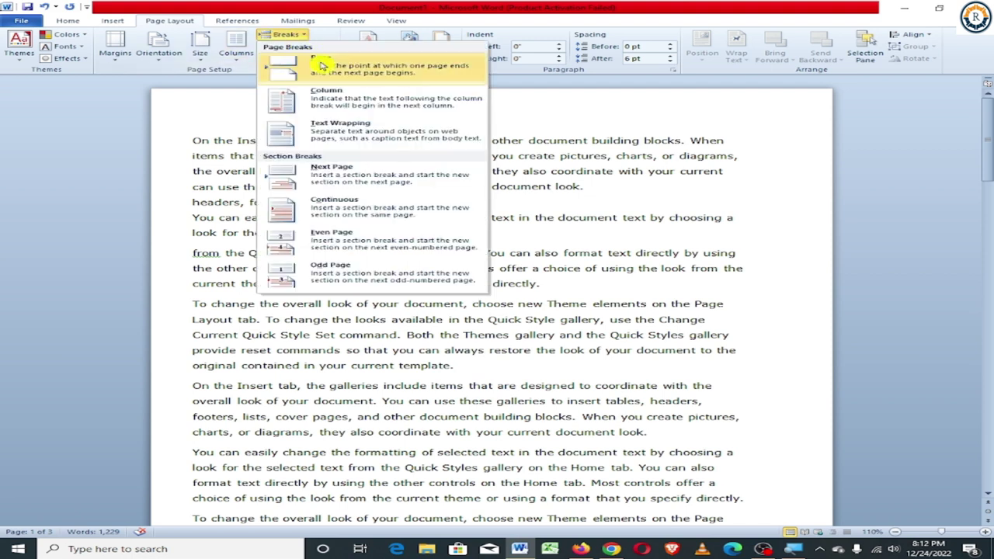
left_click(342, 134)
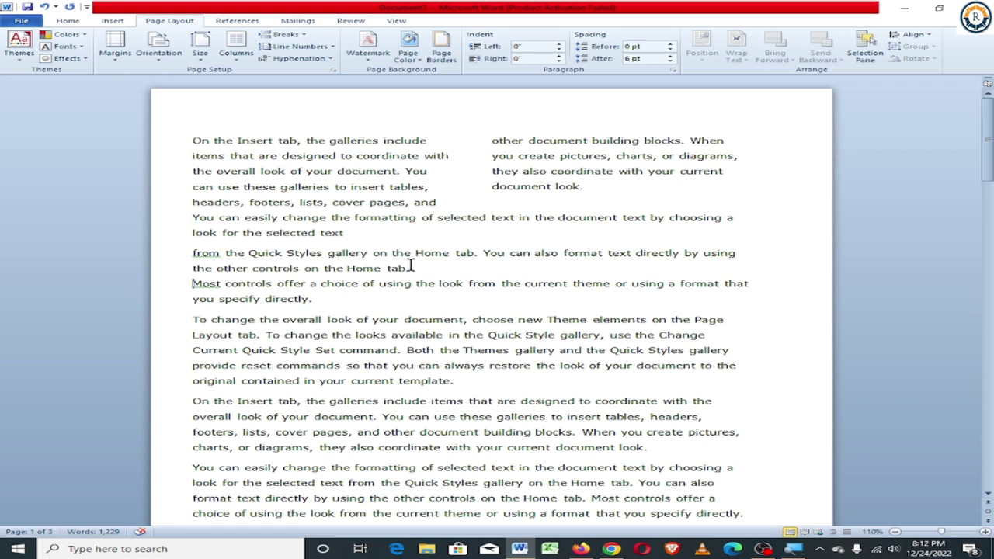
left_click(302, 35)
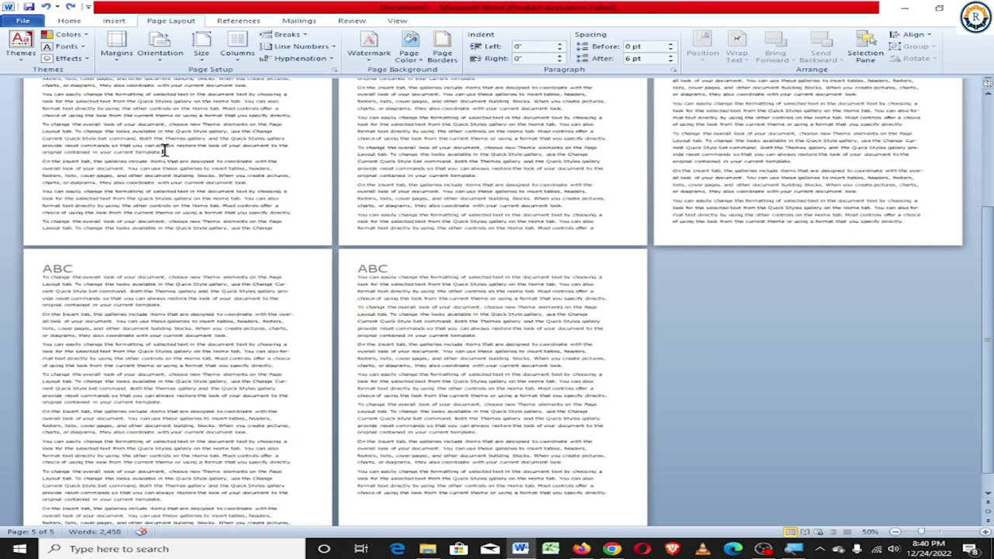
Delete all of the document's existing content.
key("ctrl+a")
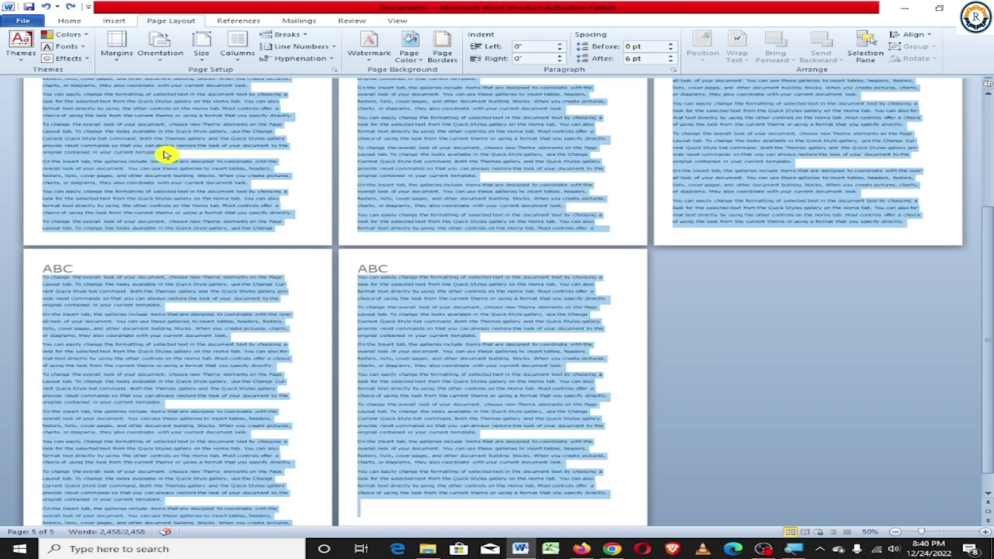
key("Delete")
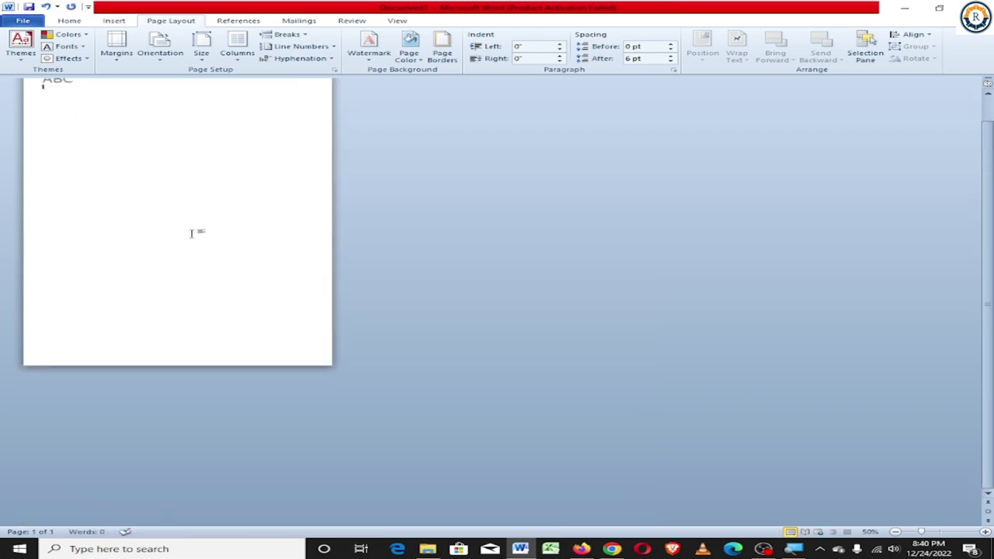
scroll(199, 179, "up", 2)
scroll(199, 177, "up", 2)
scroll(199, 177, "up", 1)
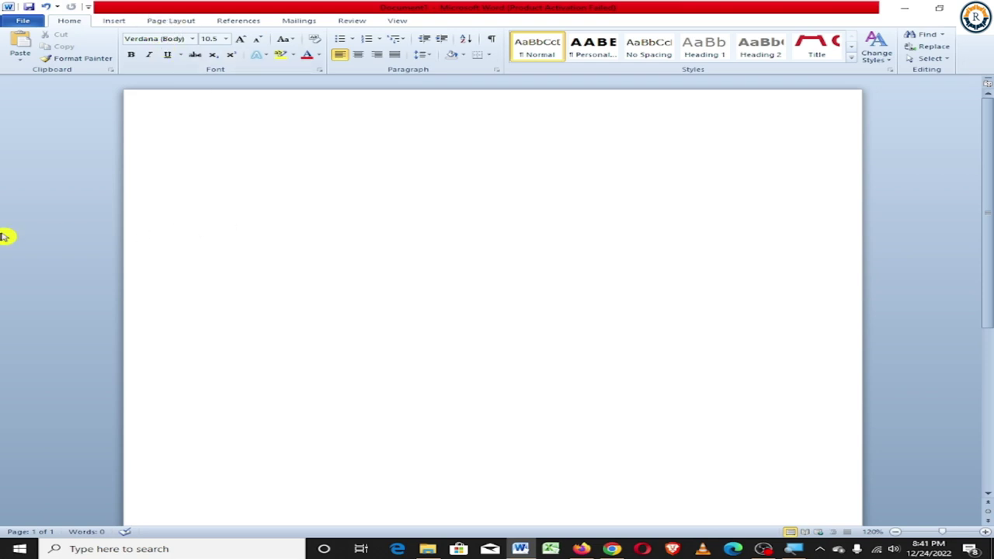
Generate sample paragraphs with =rand(30), filling four pages with 1,850 words.
type("rand")
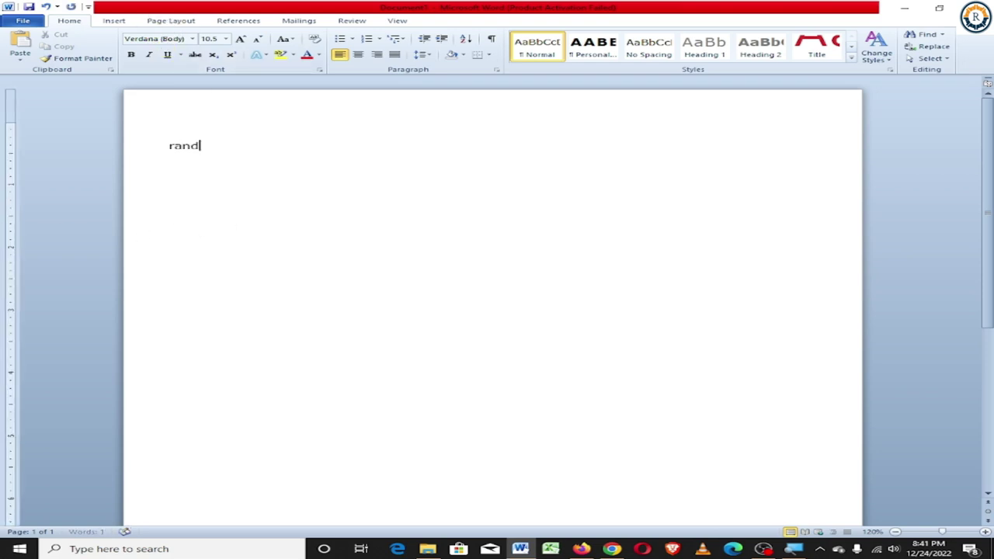
type("(")
type("=")
key("Right")
key("Right")
key("Right")
key("Right")
key("Right")
type("30)")
key("Return")
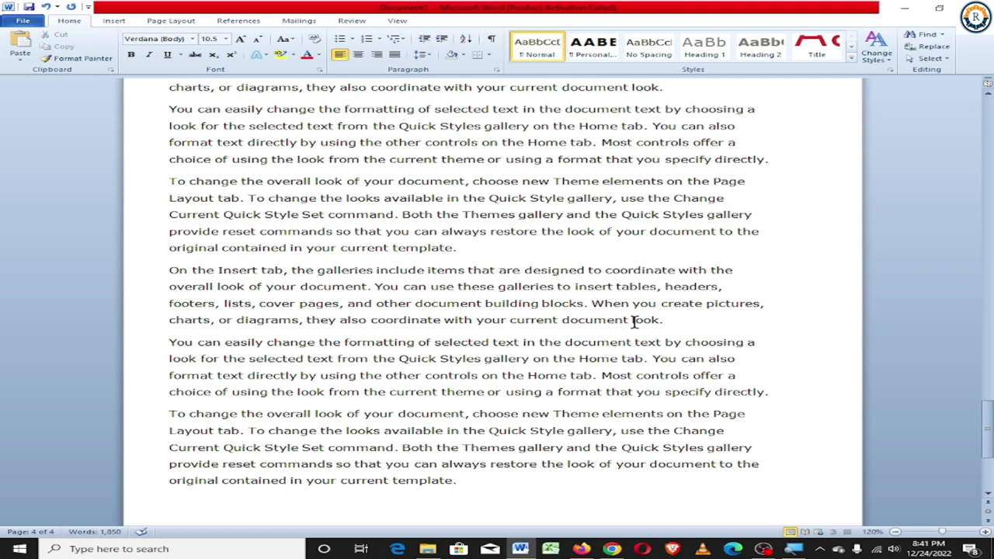
Insert a Next Page section break, then open the page 1 header for editing.
scroll(634, 321, "down", 1, "ctrl")
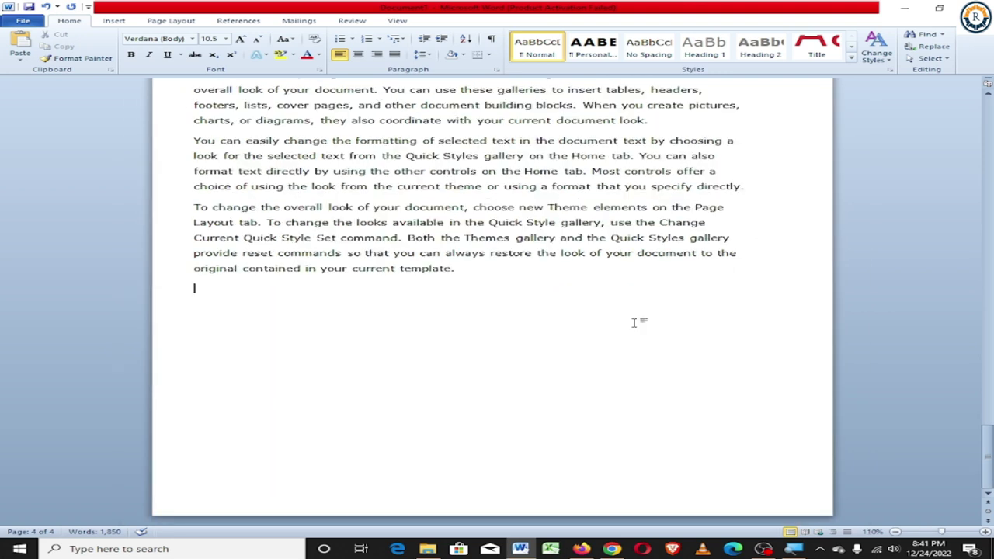
scroll(633, 320, "down", 1, "ctrl")
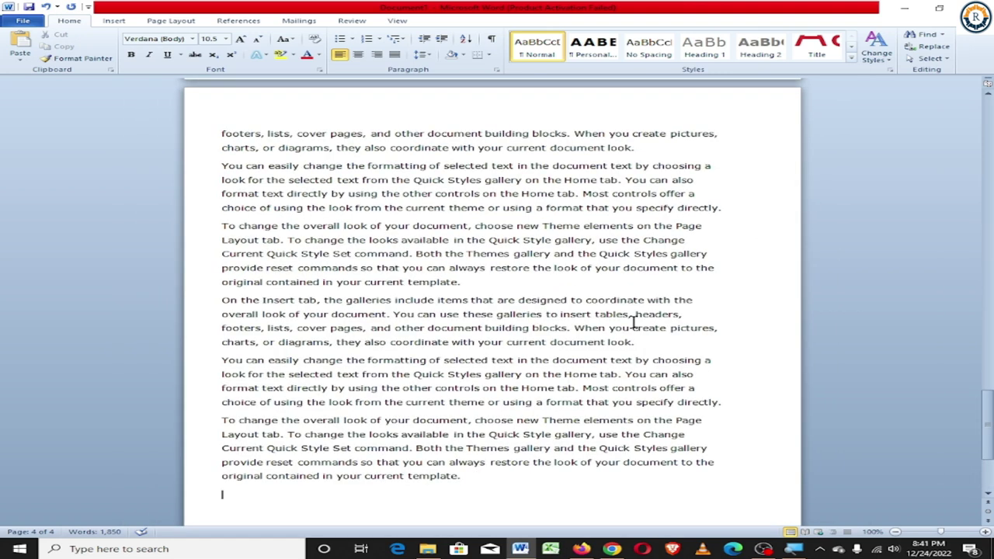
scroll(633, 320, "down", 1, "ctrl")
scroll(633, 320, "down", 2, "ctrl")
scroll(633, 320, "down", 1, "ctrl")
scroll(635, 326, "down", 1, "ctrl")
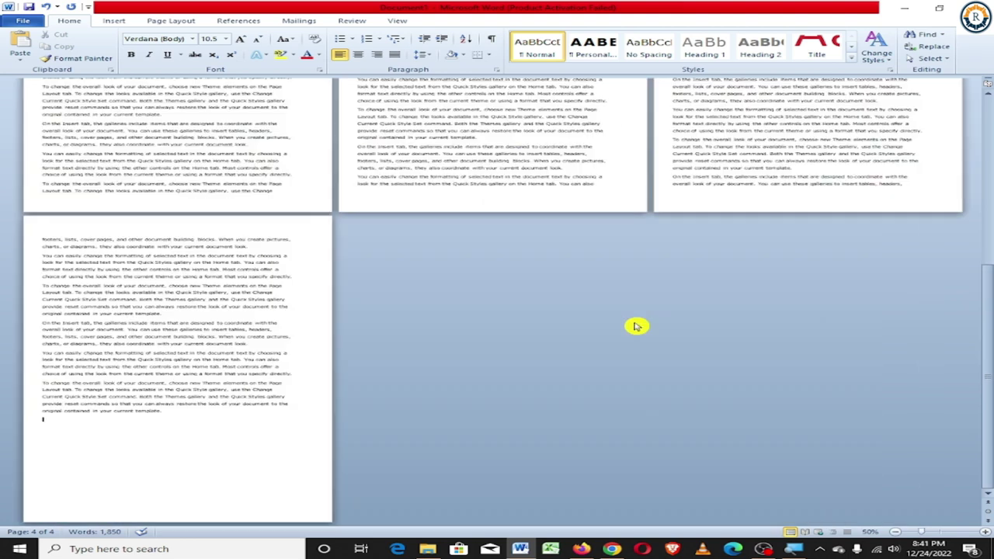
scroll(635, 327, "up", 1, "ctrl")
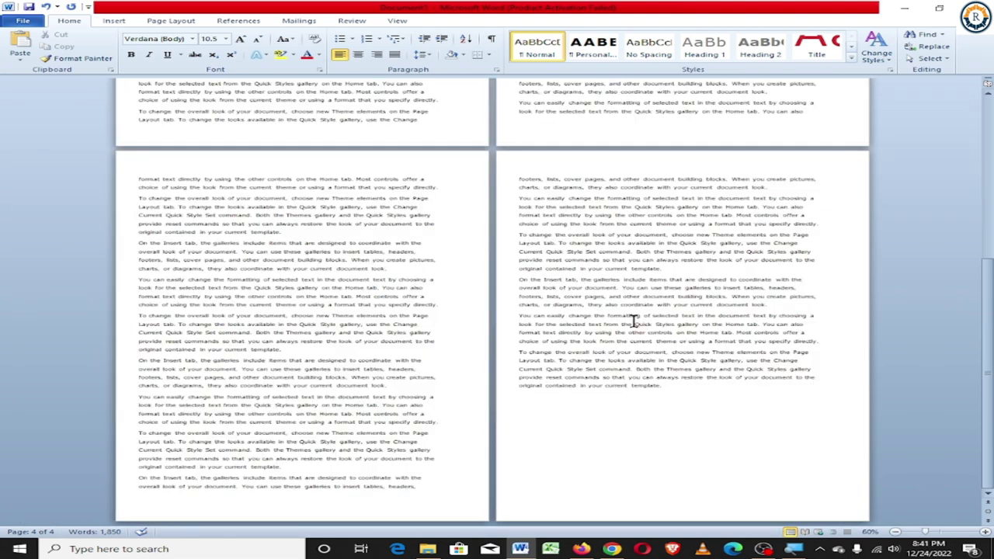
scroll(673, 163, "down", 2, "ctrl")
scroll(699, 217, "up", 1)
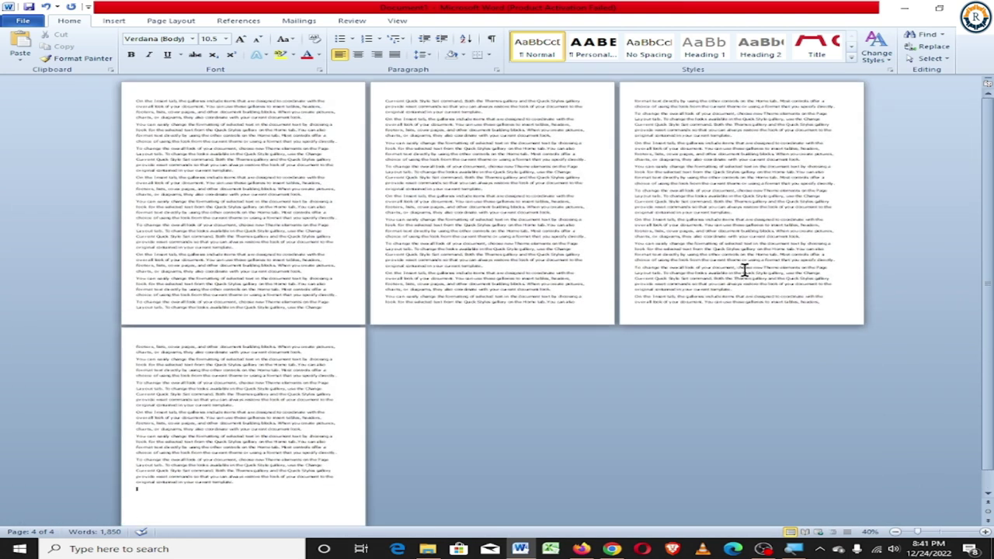
left_click(156, 22)
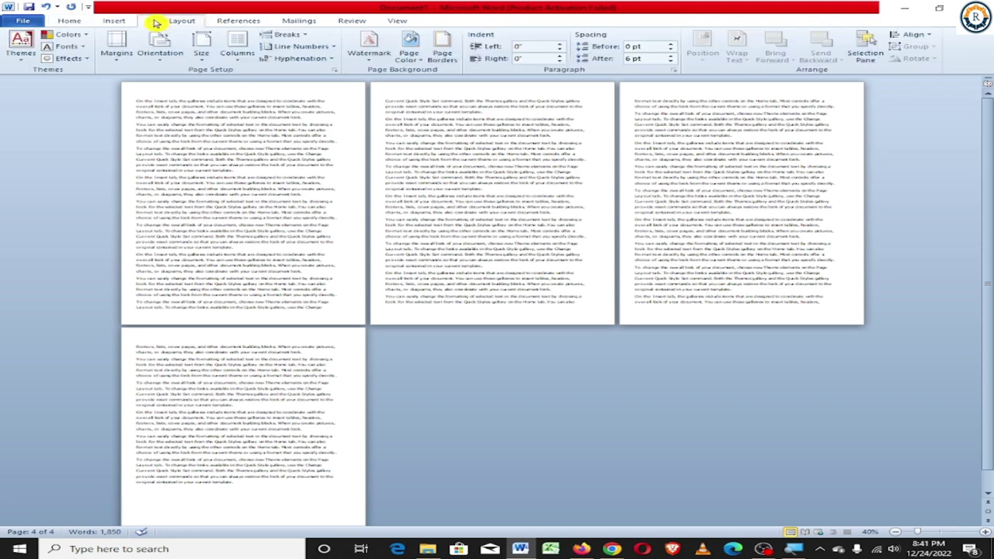
left_click(305, 37)
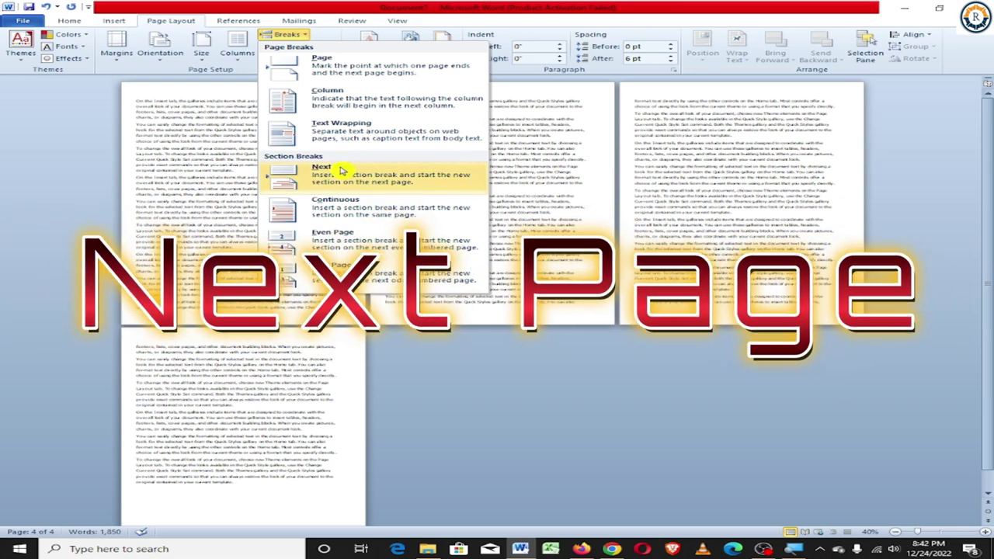
left_click(344, 170)
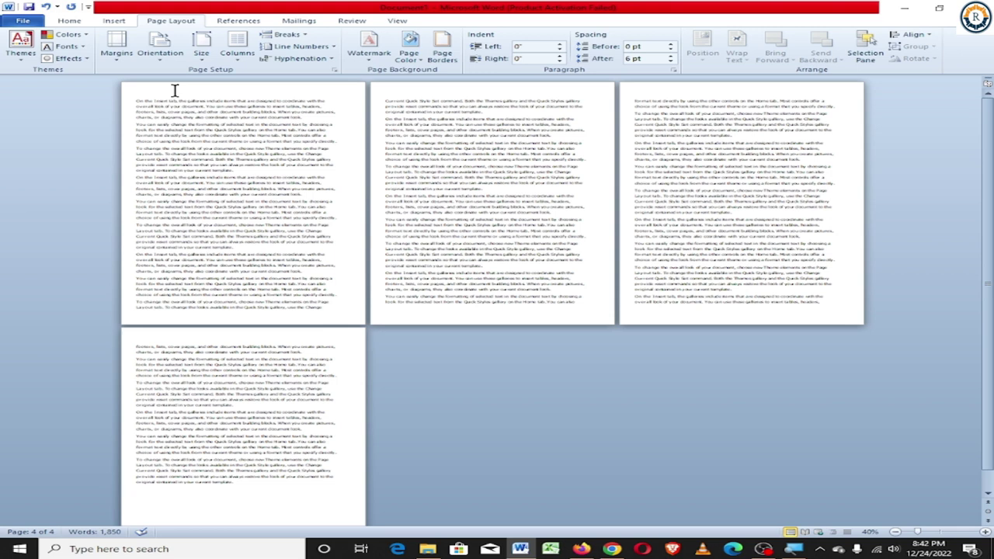
double_click(174, 90)
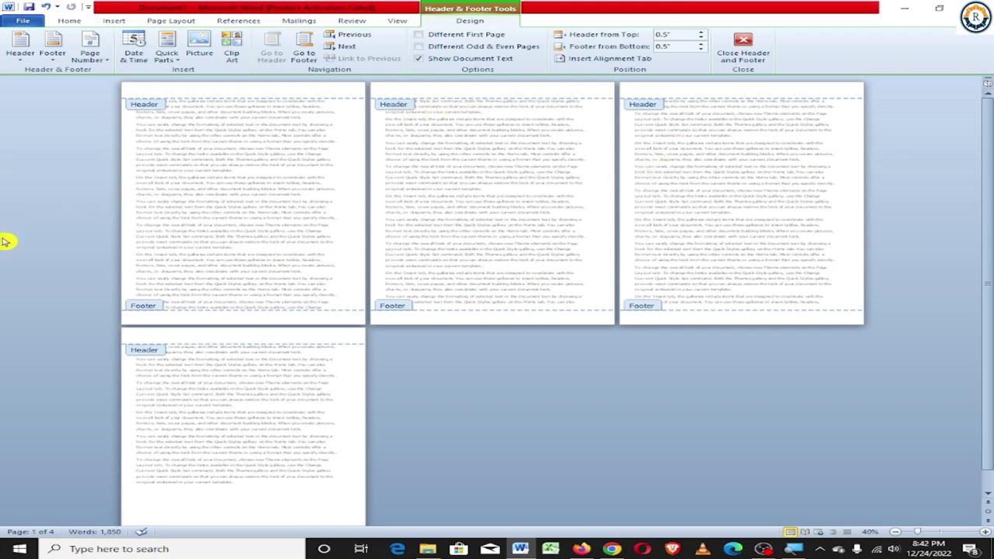
Enlarge the ABC header text shown on all four pages.
mouse_move(5, 241)
mouse_move(3, 159)
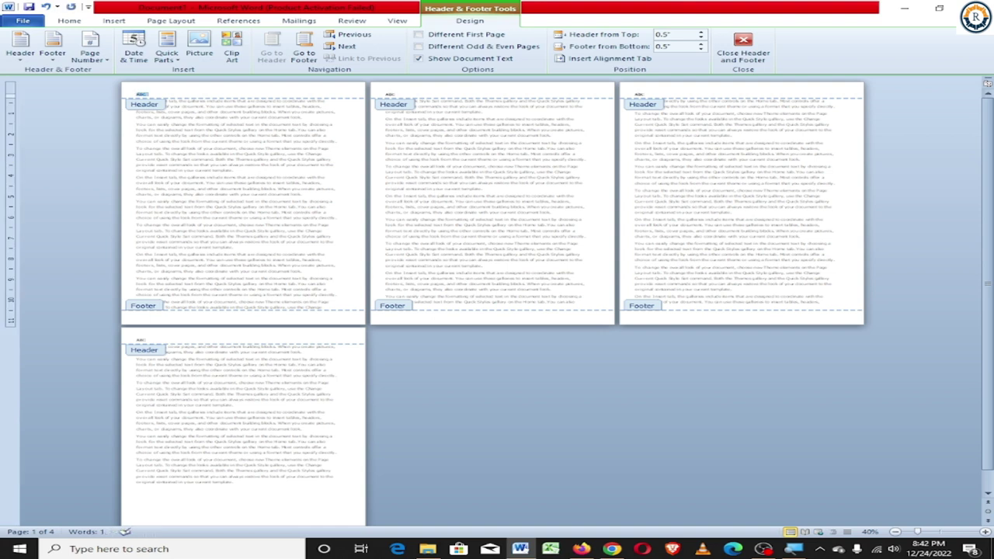
key("ctrl+shift+period")
key("ctrl+shift+period")
key("ctrl+shift+period")
key("ctrl+shift+period")
key("ctrl+shift+period")
key("ctrl+shift+period")
key("ctrl+shift+period")
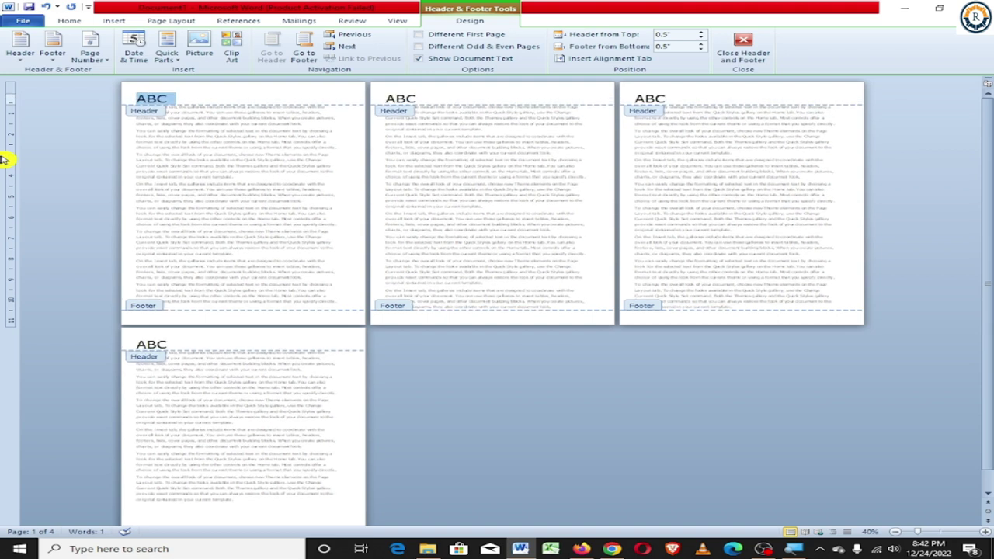
Delete page 2's last paragraph, bringing the word count to 1,797.
double_click(199, 155)
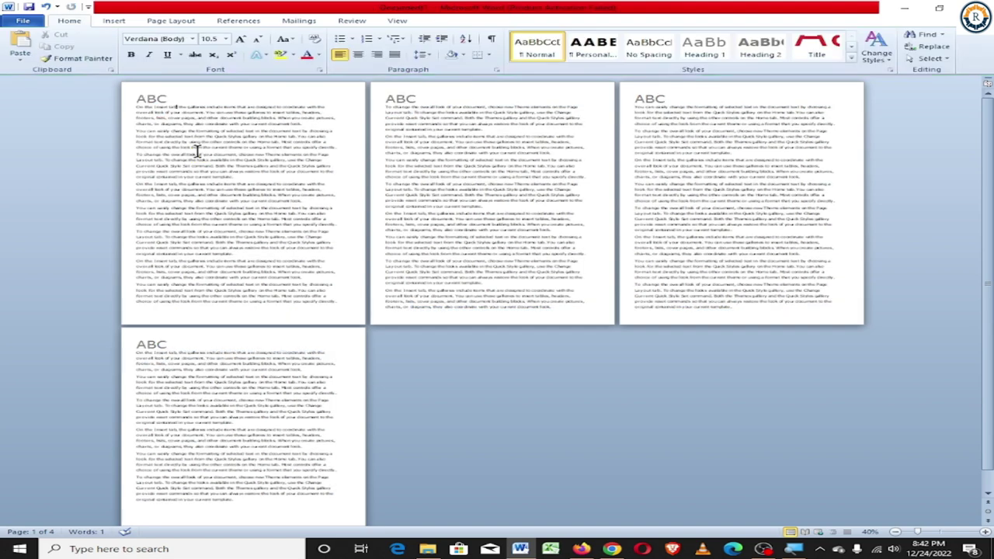
triple_click(200, 155)
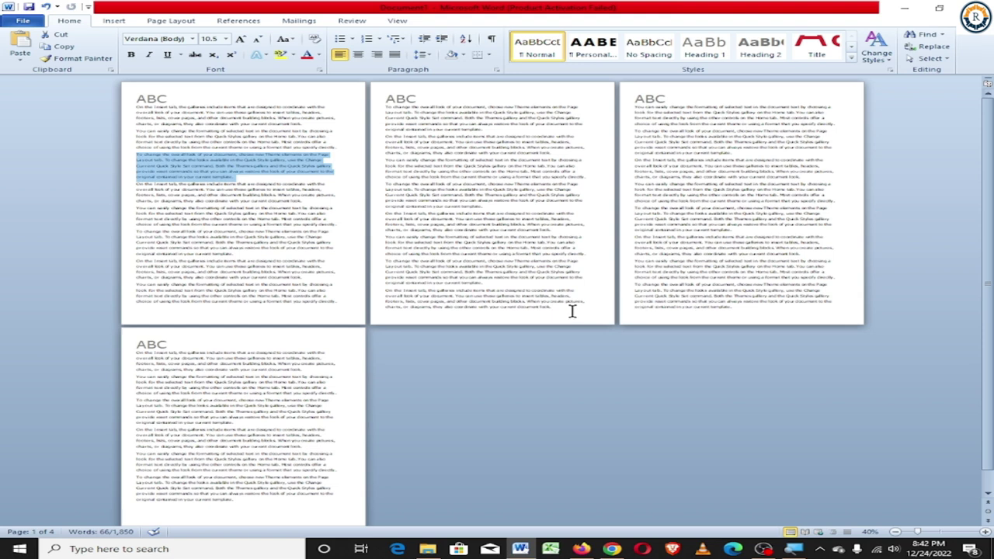
triple_click(384, 293)
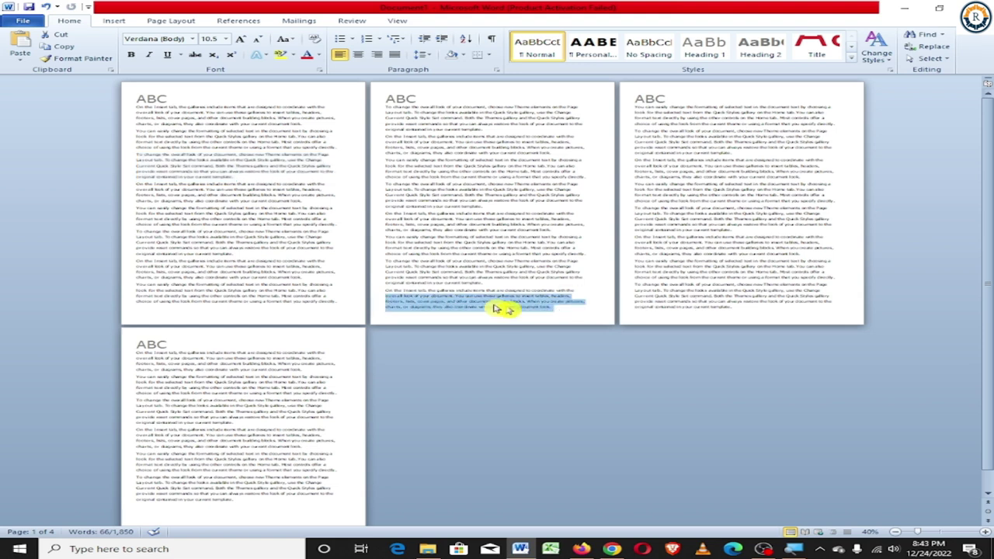
left_click(382, 288)
triple_click(428, 303)
key("Delete")
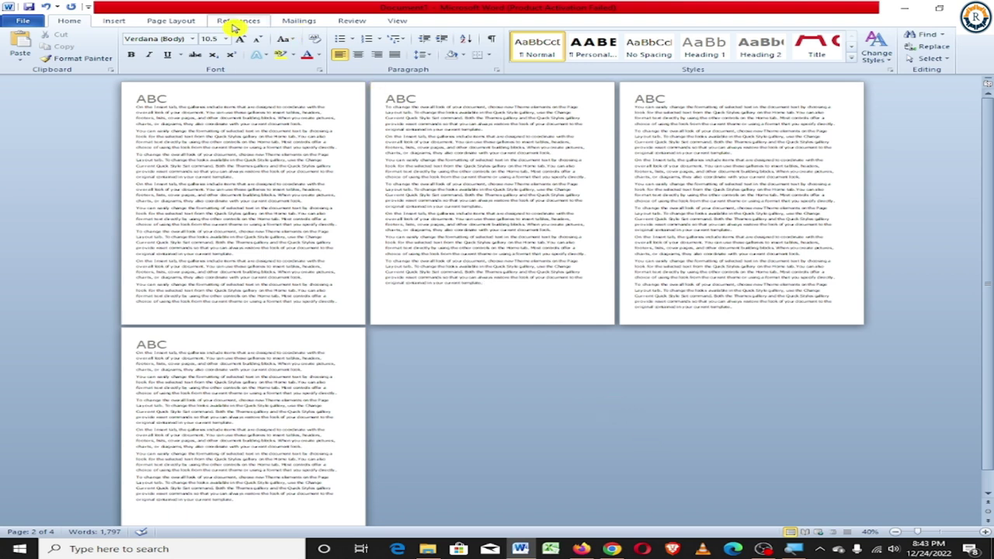
Insert a Next Page section break after page 2's text.
left_click(190, 22)
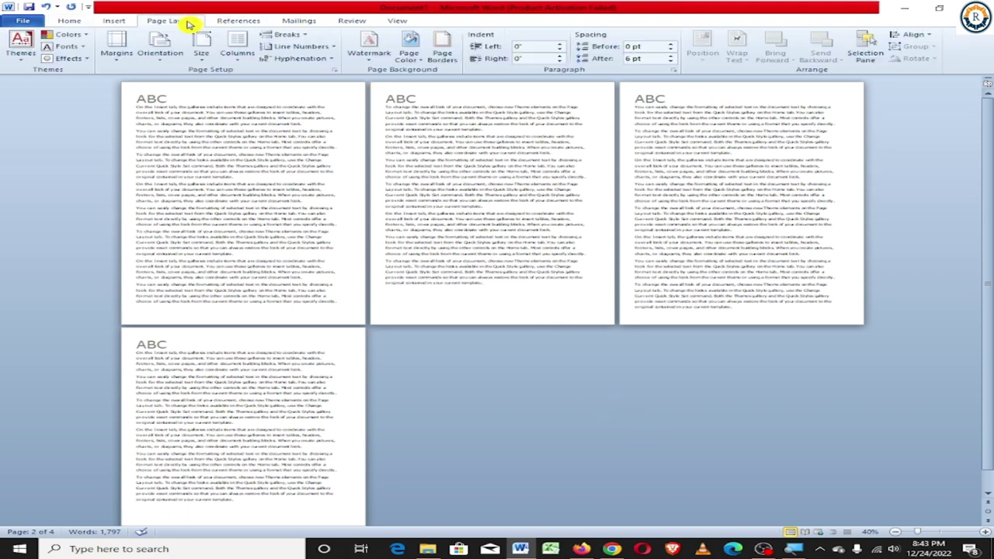
left_click(302, 37)
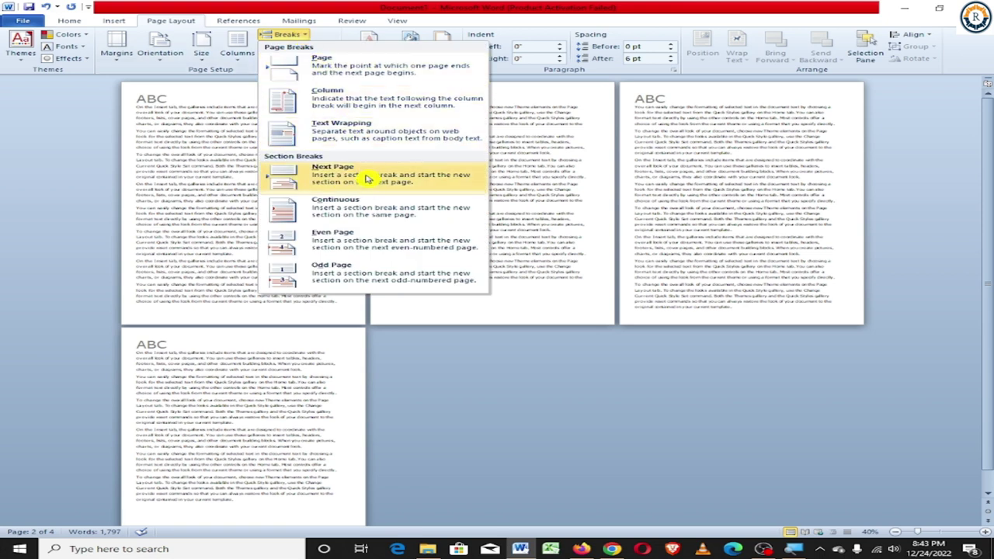
left_click(368, 178)
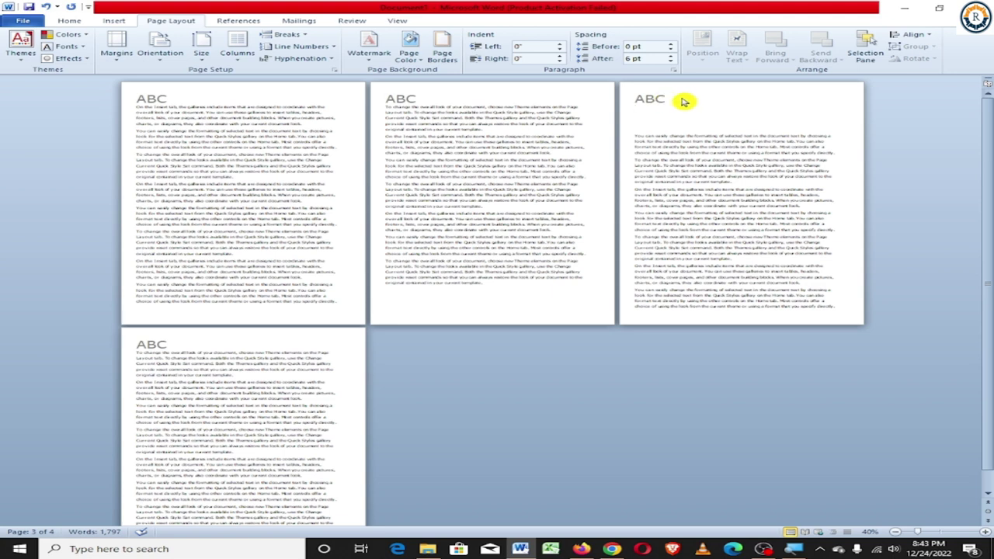
Unlink the page 3 header from section 1 and change its text to PQR.
double_click(659, 100)
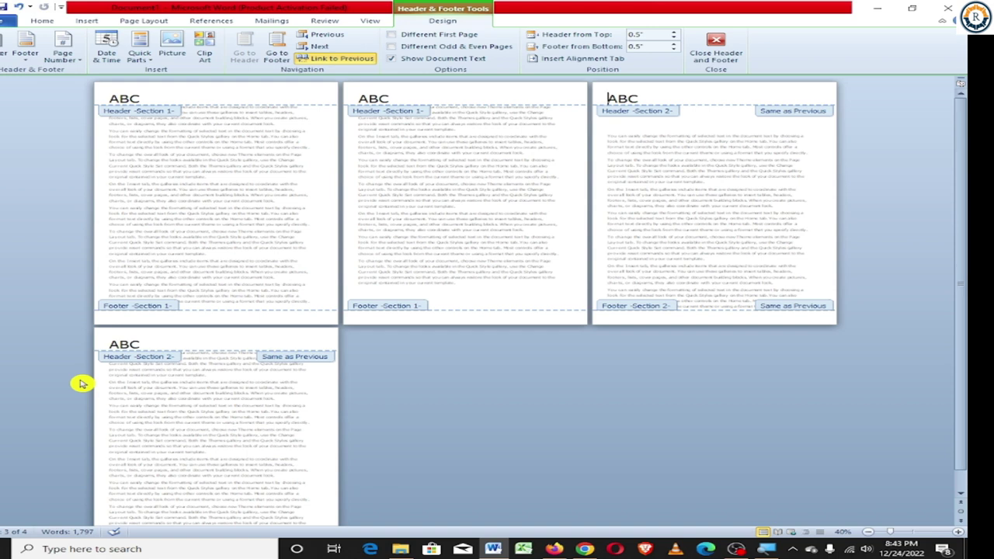
key("BackSpace")
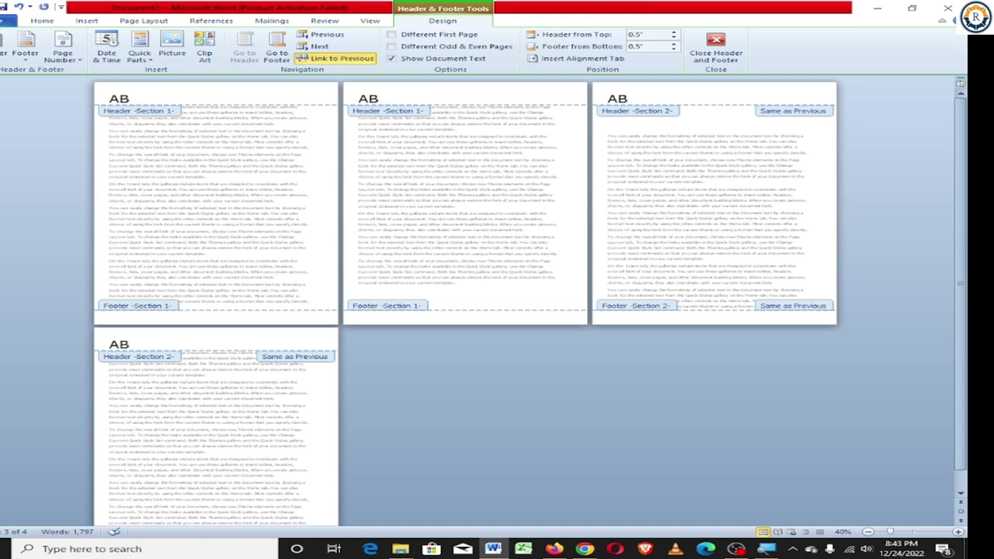
key("BackSpace")
key("BackSpace")
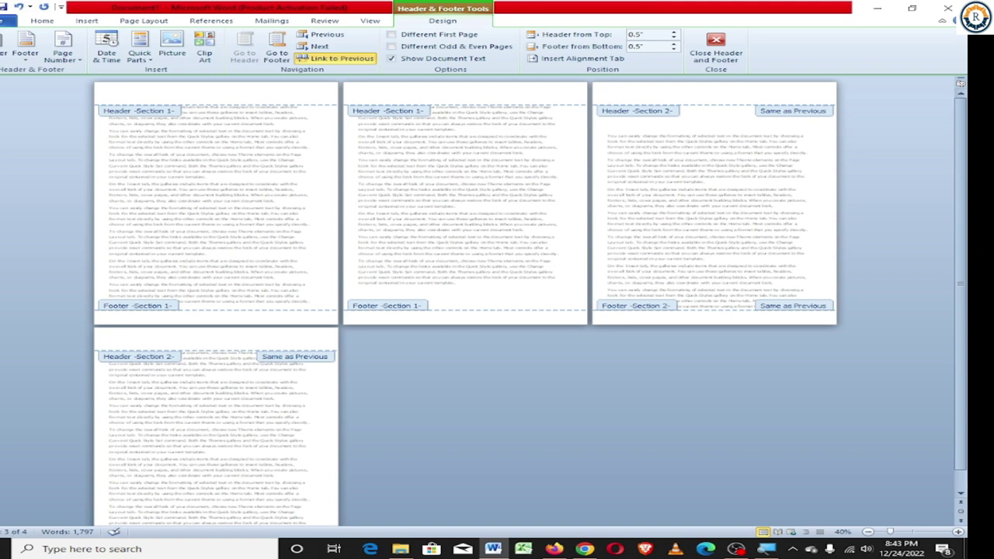
type("ABC")
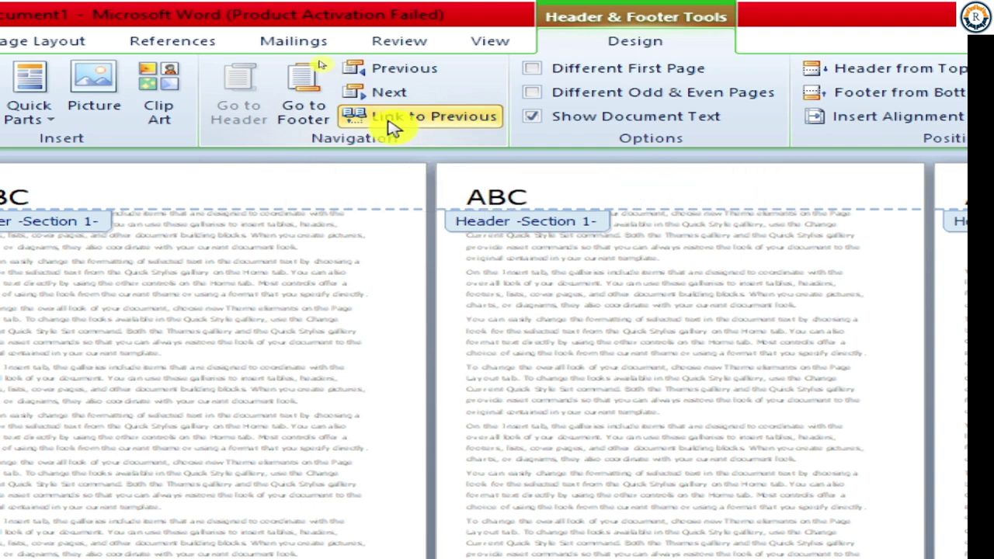
left_click(394, 127)
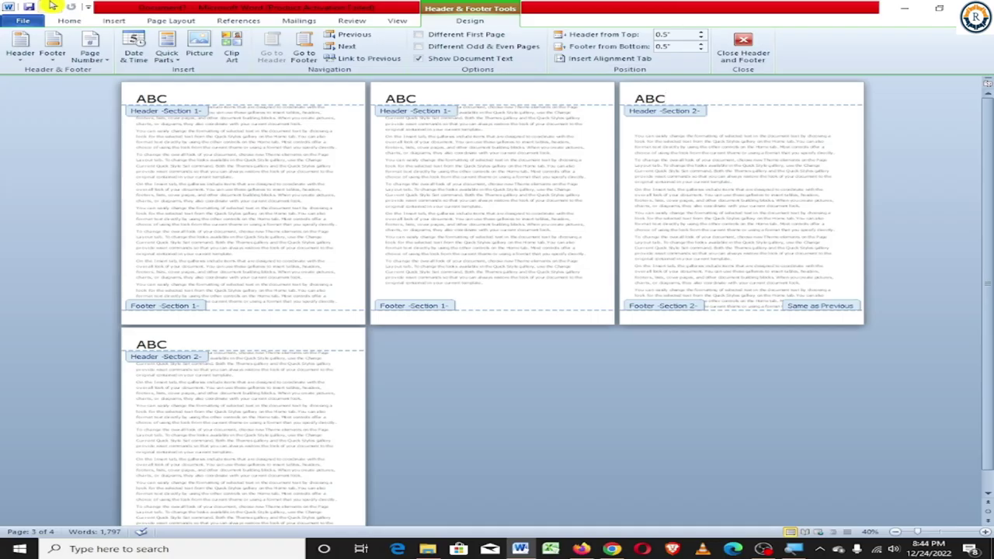
left_click(48, 5)
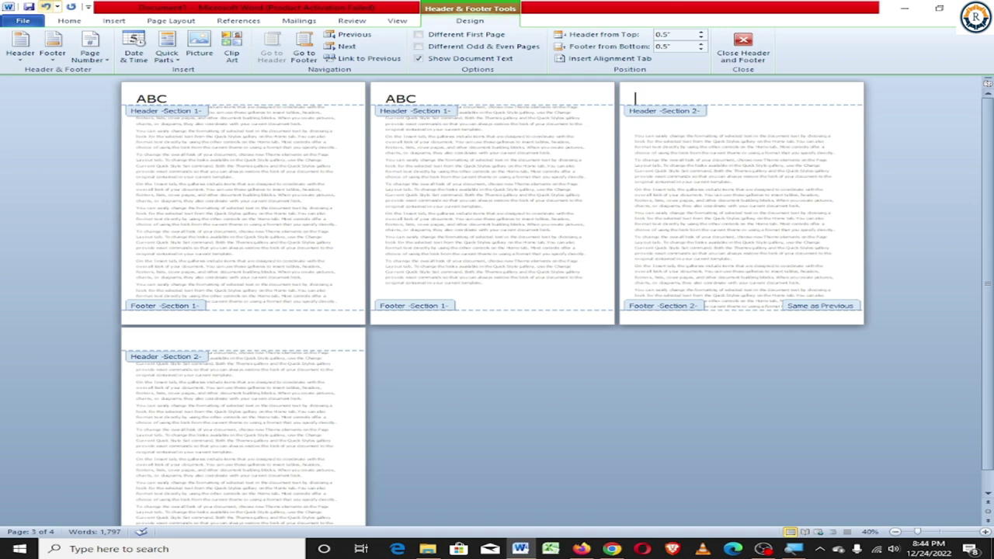
type("PQR")
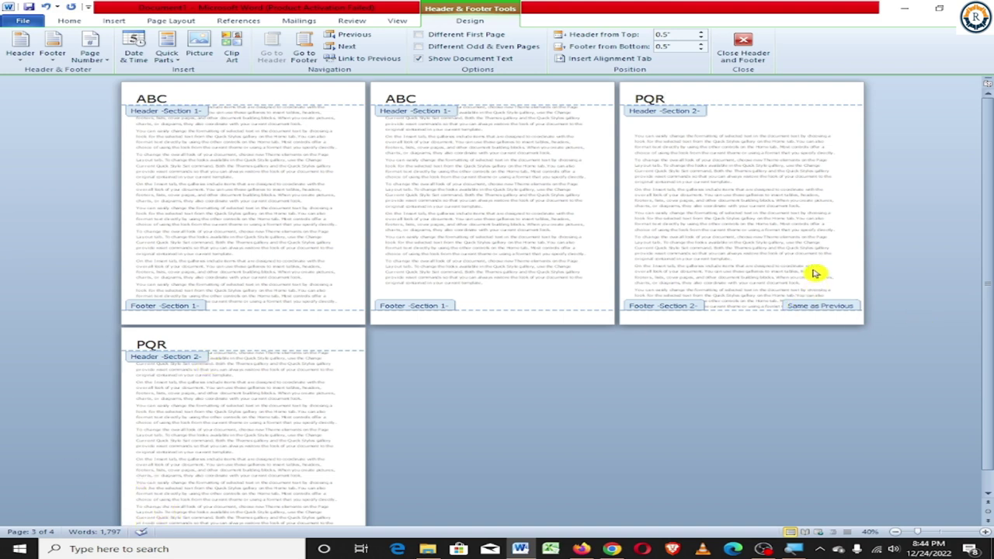
Delete page 3's last paragraph, dropping the document to 1,731 words.
double_click(827, 287)
left_click_drag(633, 295, 755, 305)
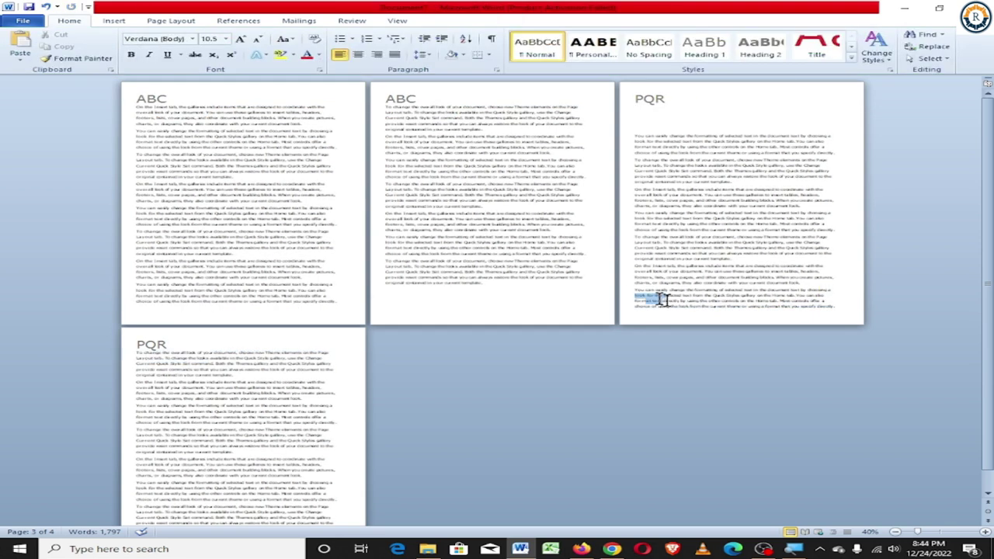
left_click_drag(631, 288, 833, 317)
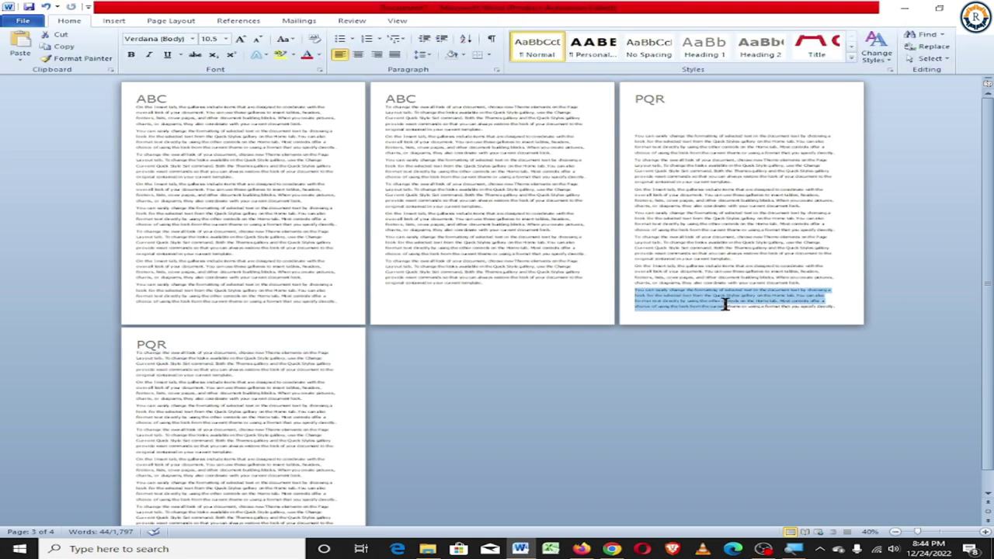
key("Delete")
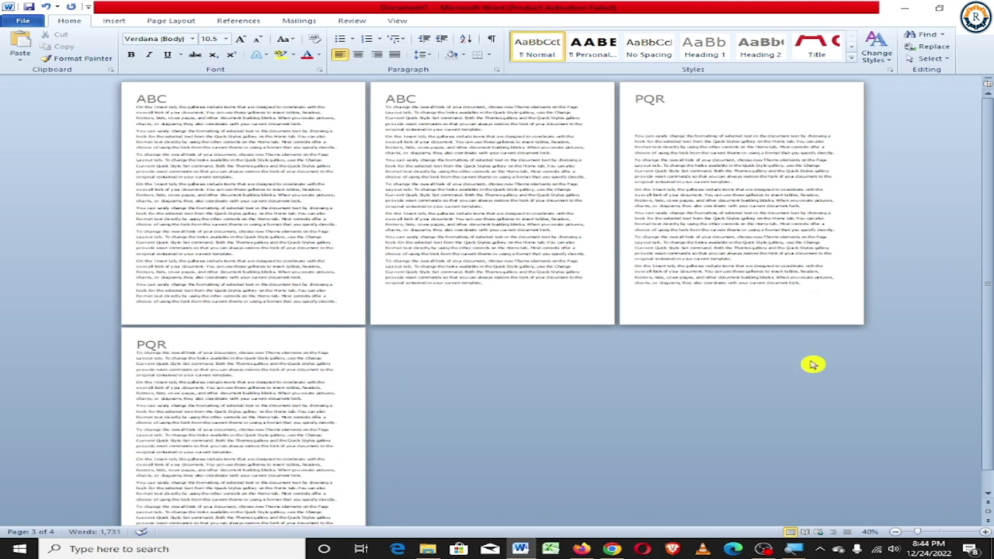
Insert a section break after page 3's text, making the document five pages.
left_click(177, 22)
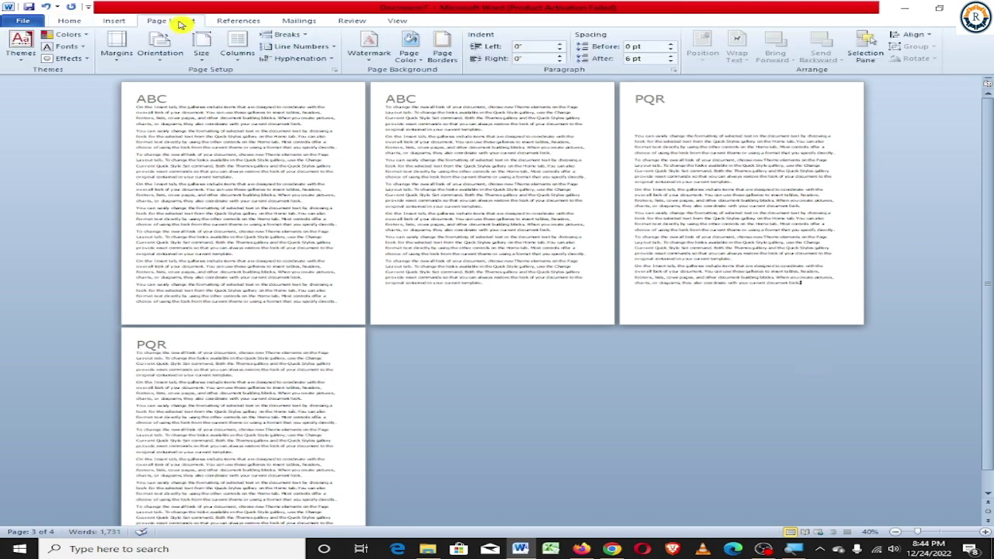
left_click(306, 35)
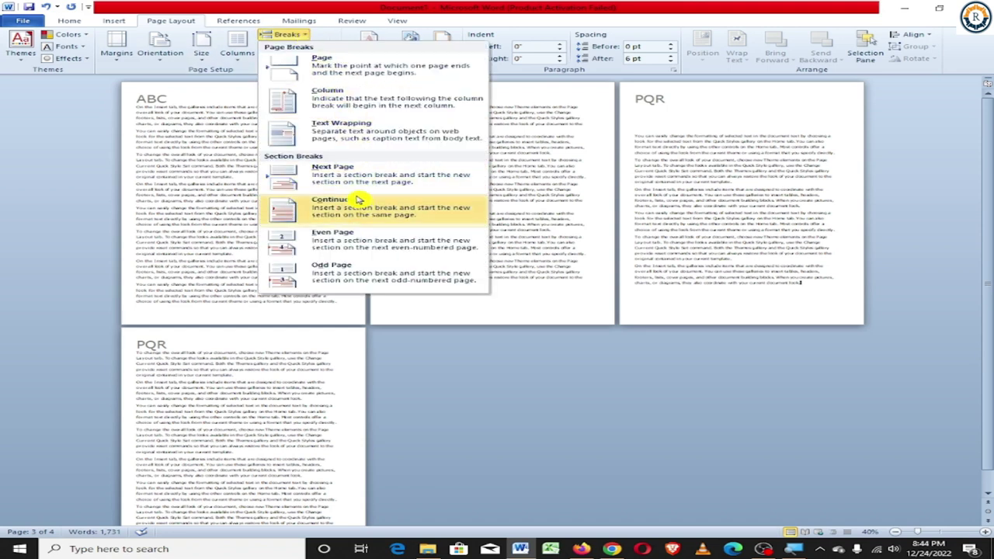
left_click(354, 180)
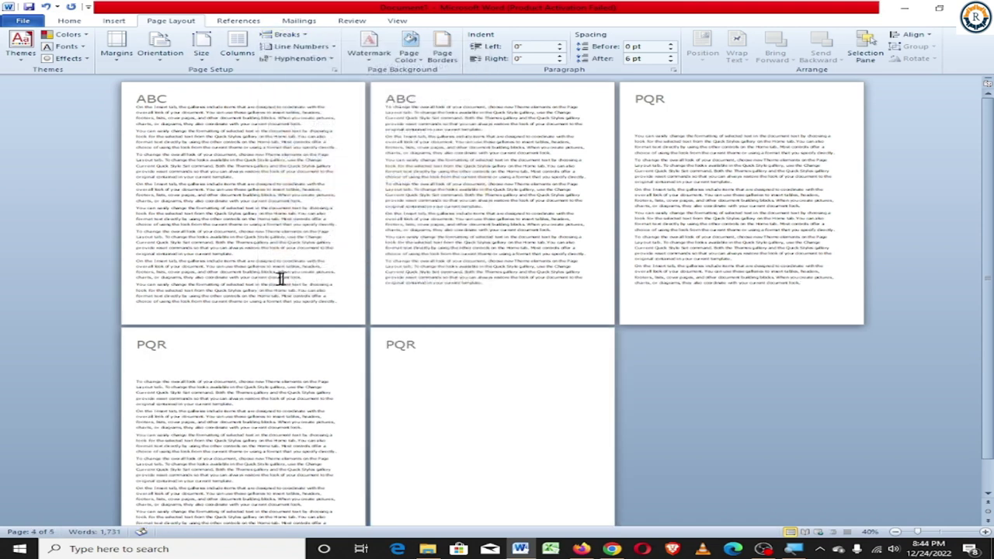
Change the page 4 header to xyz for pages 4–5 and close header editing.
double_click(168, 345)
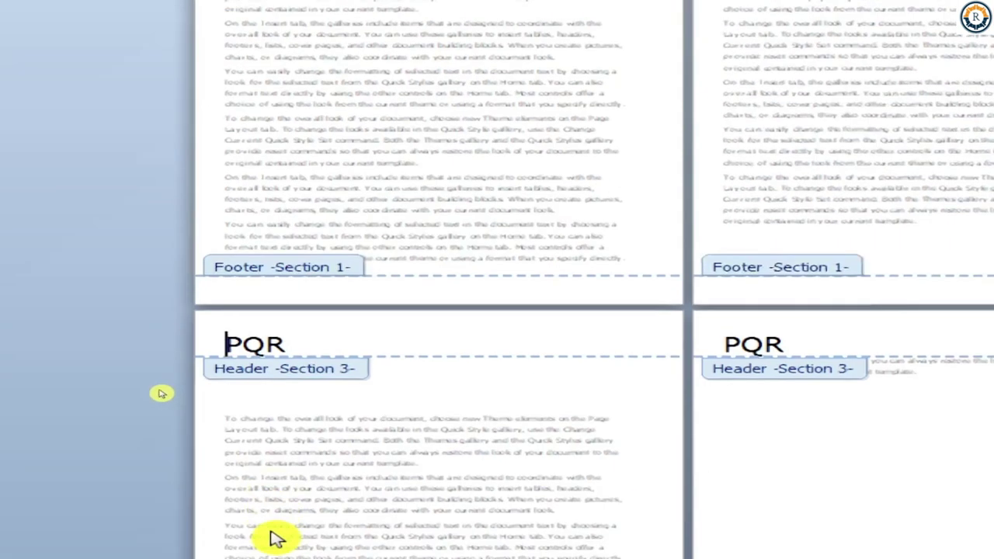
key("Delete")
key("Delete")
key("Delete")
type("xyz")
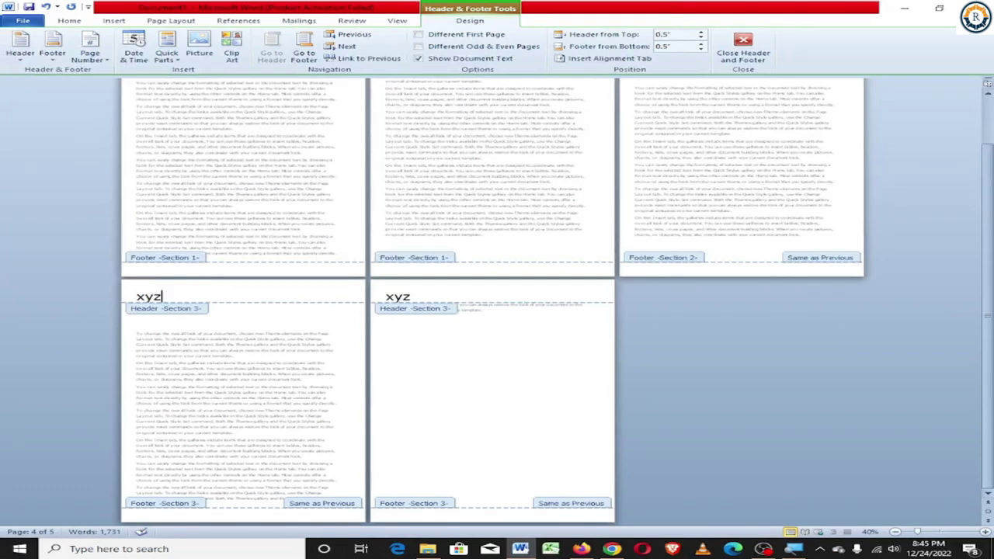
double_click(419, 436)
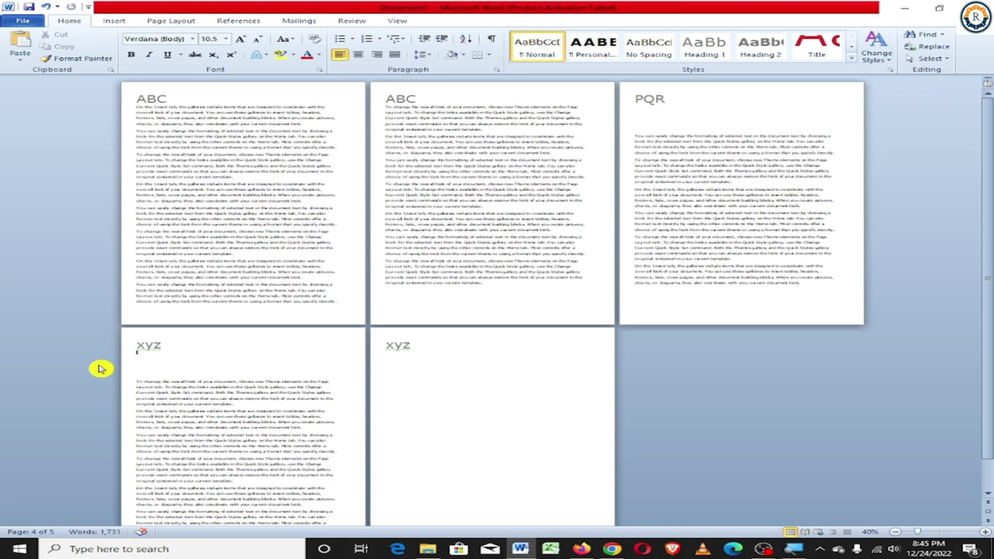
Open the Page Layout Breaks list and close it without inserting a break.
left_click(171, 21)
left_click(303, 37)
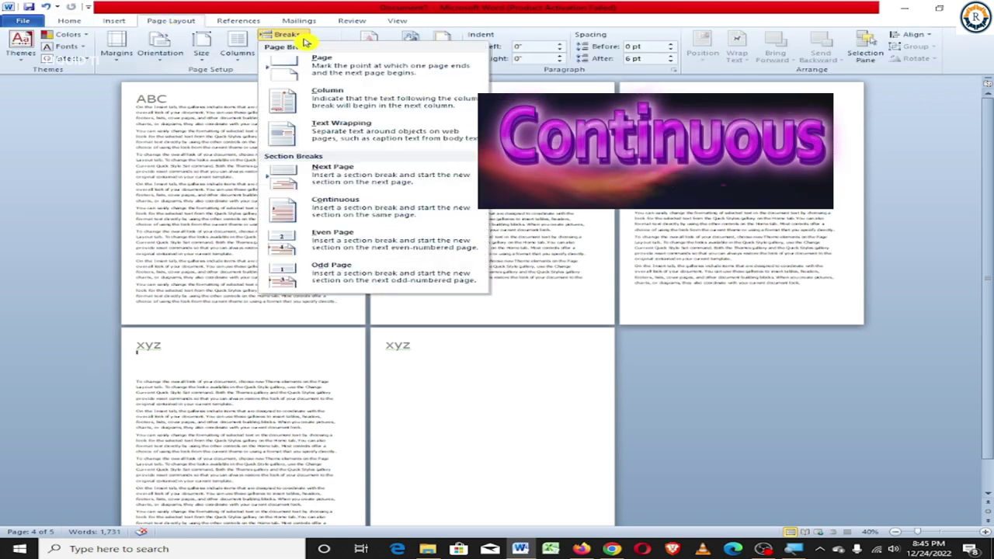
left_click(365, 210)
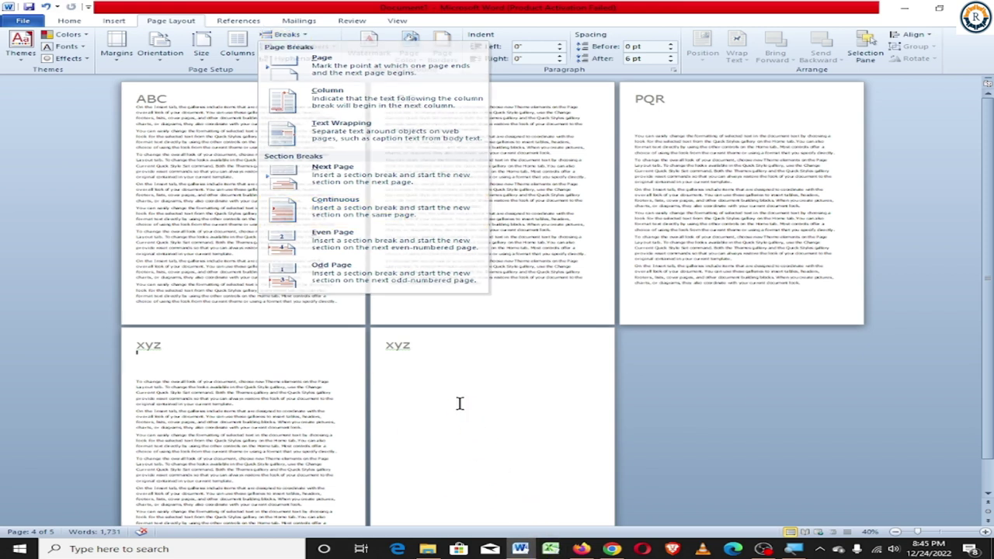
Delete all the document text, leaving a blank page, and open the xyz header for editing.
key("ctrl+a")
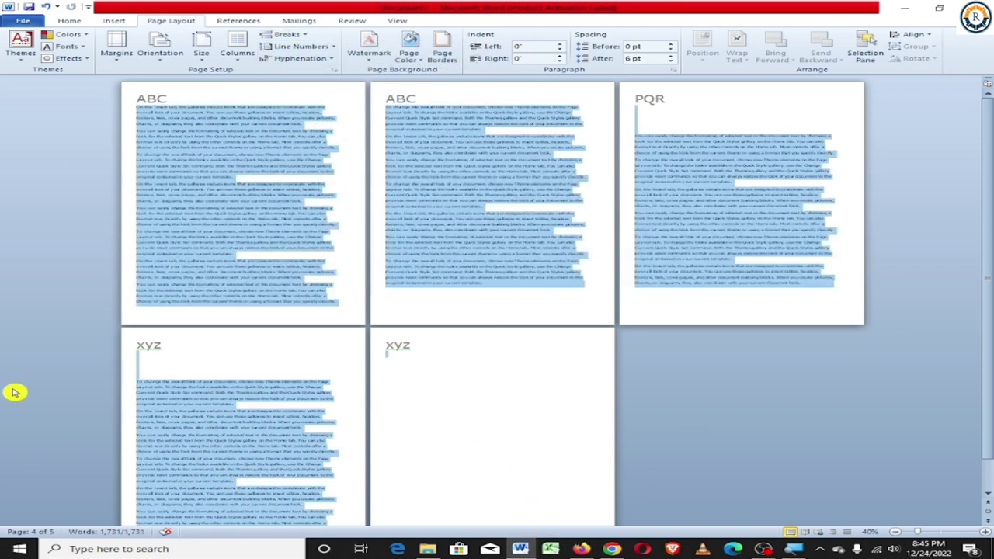
key("Delete")
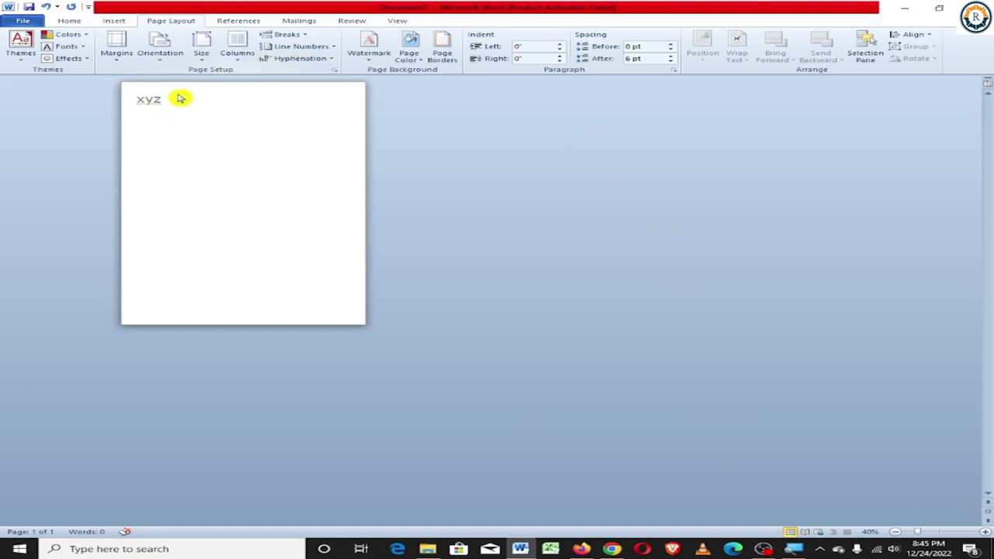
double_click(174, 106)
Remove 'xyz' from the header and return to the document body.
key("BackSpace")
key("BackSpace")
key("BackSpace")
double_click(220, 133)
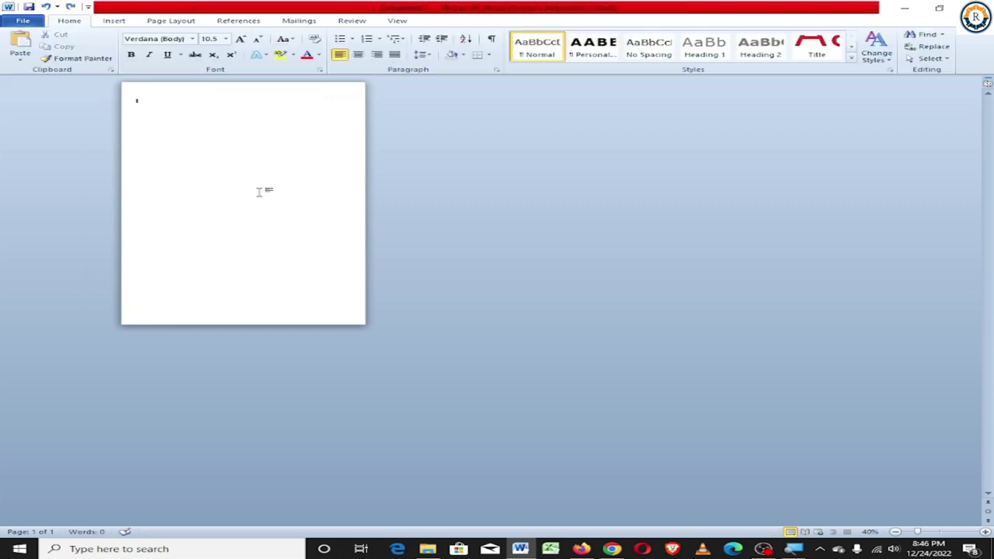
scroll(260, 191, "up", 5, "ctrl")
scroll(259, 187, "up", 3, "ctrl")
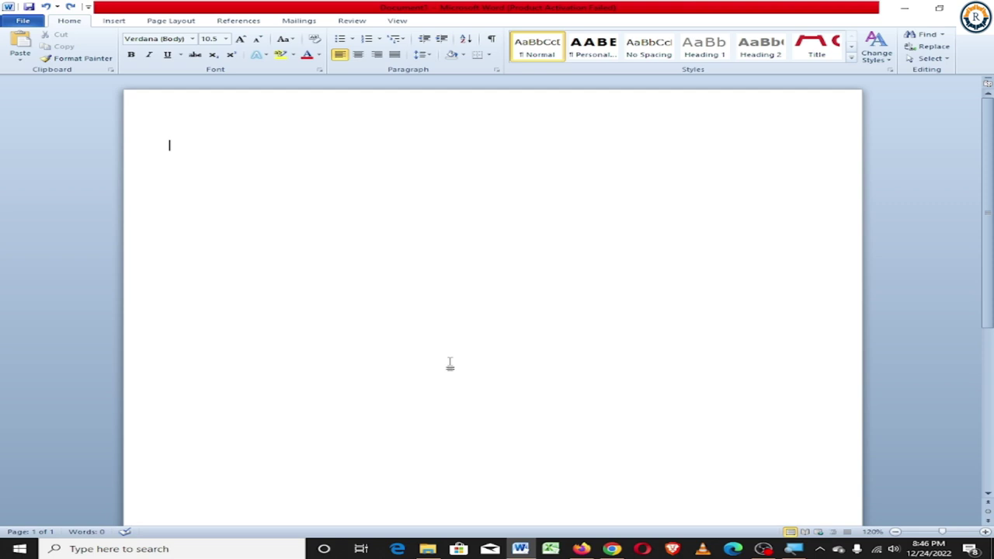
mouse_move(5, 184)
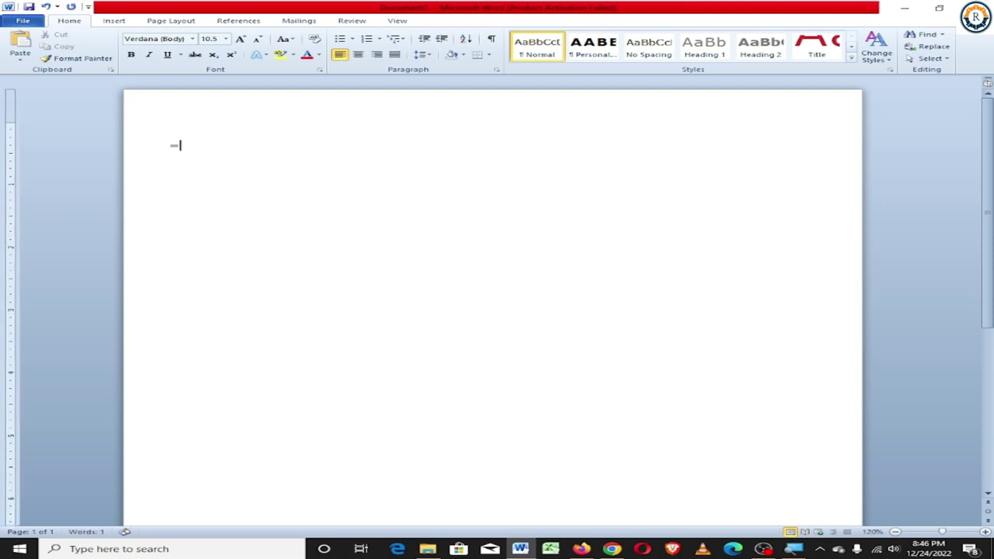
Generate four pages of sample paragraphs with =rand(30).
type("rand(")
type("30)")
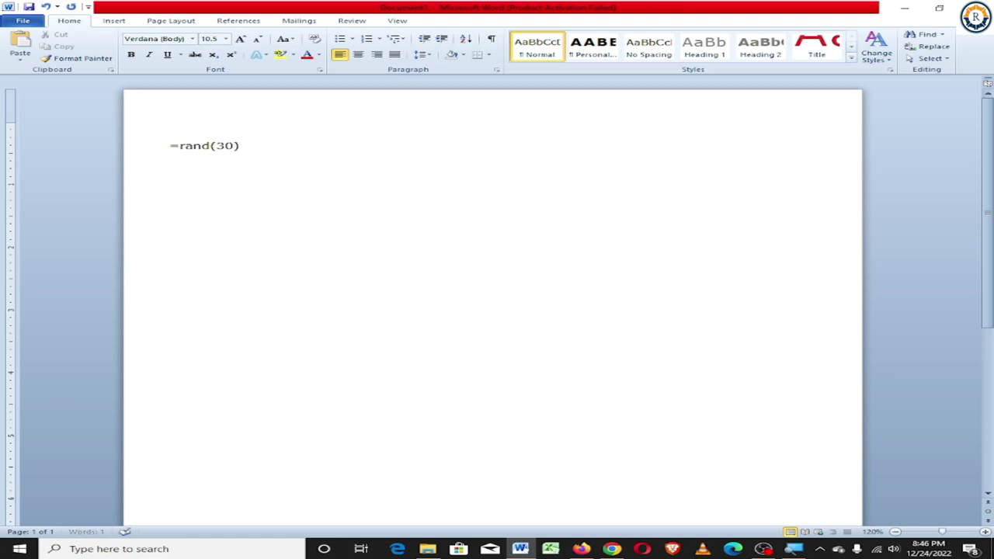
key("Return")
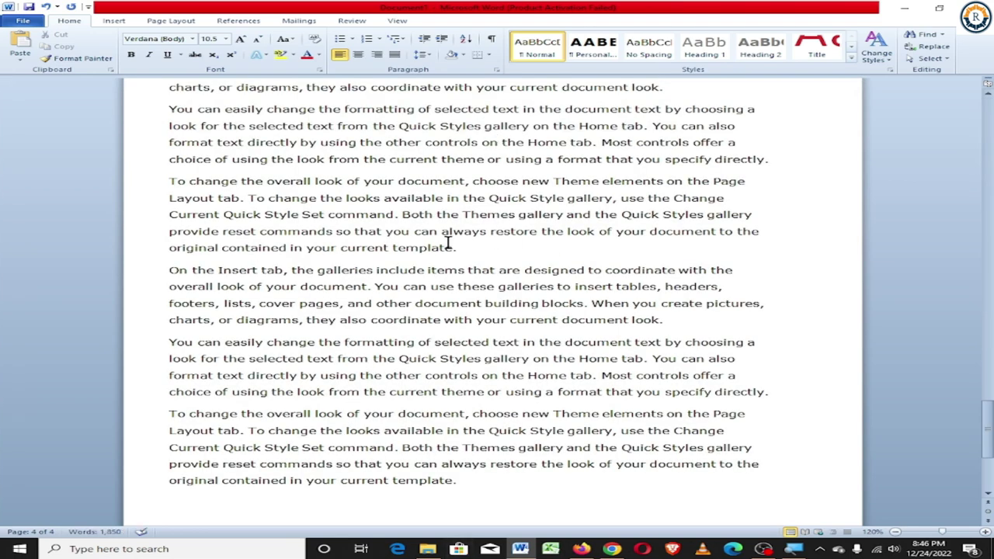
scroll(536, 323, "down", 3)
scroll(538, 323, "down", 2)
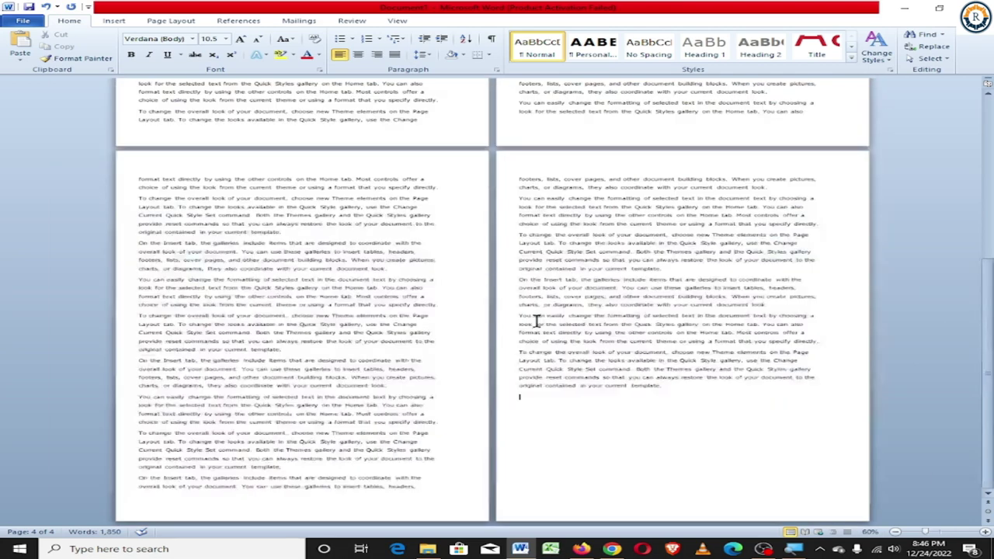
scroll(539, 324, "down", 1)
scroll(540, 324, "down", 1)
scroll(539, 324, "down", 4)
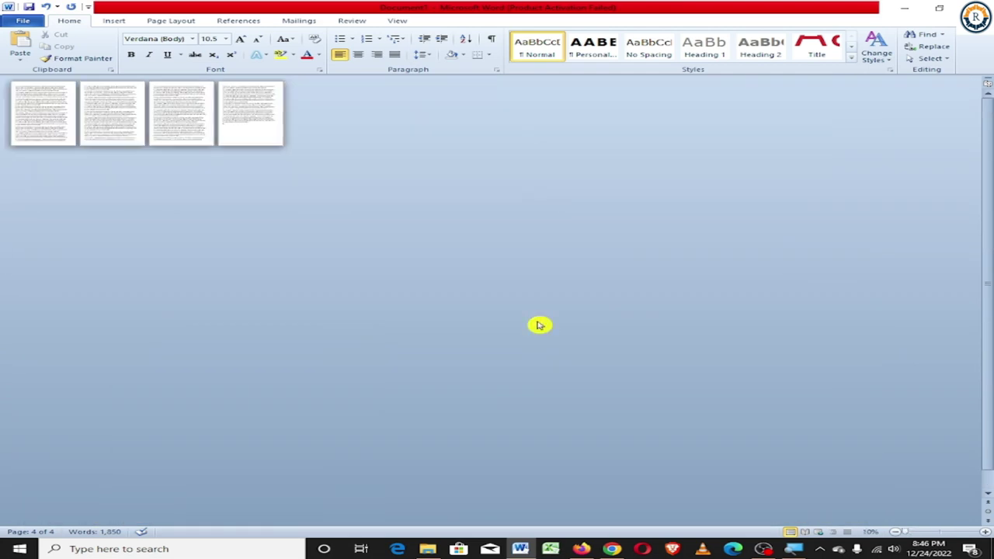
scroll(537, 323, "up", 5)
scroll(535, 322, "up", 10)
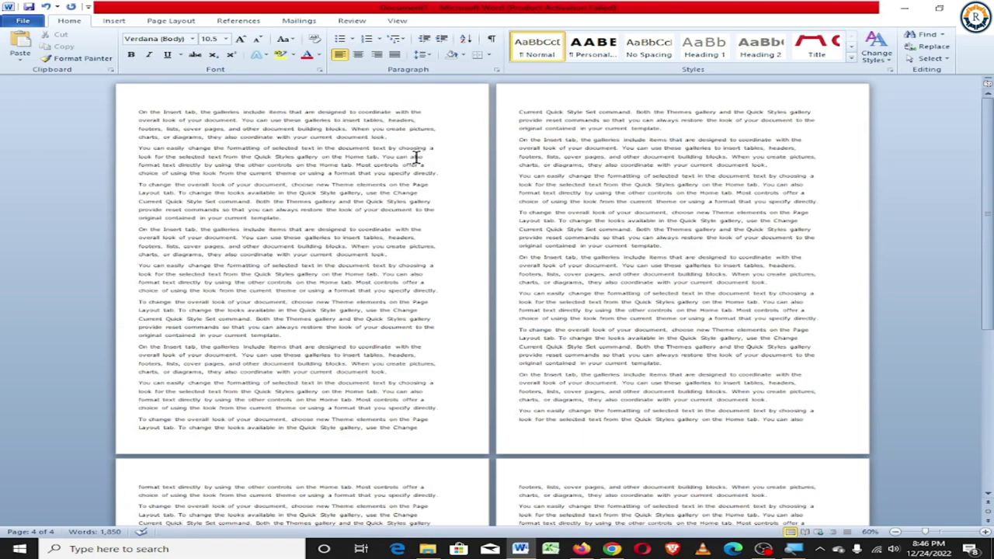
left_click(158, 25)
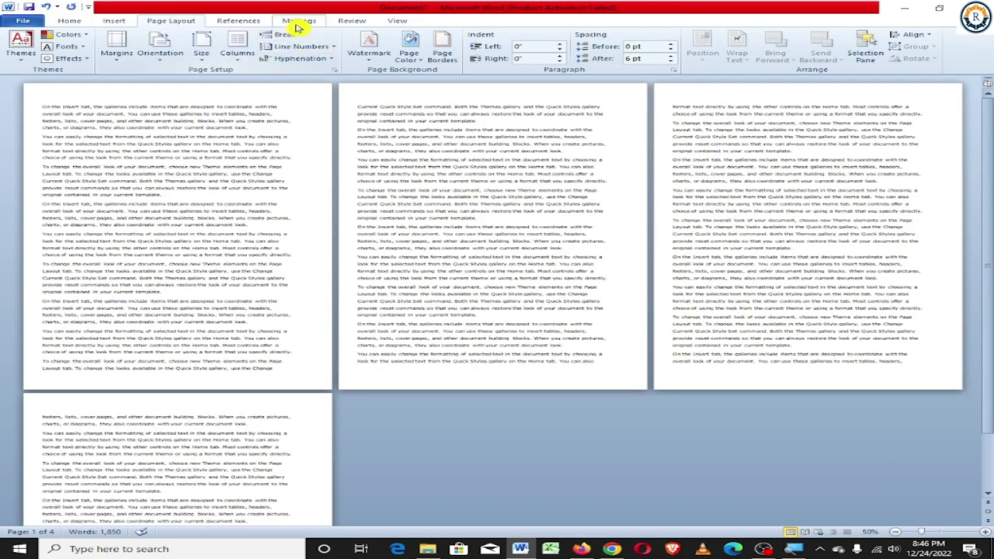
Enlarge the font of the page 1 sample text two steps with Ctrl+Shift+>.
left_click(292, 35)
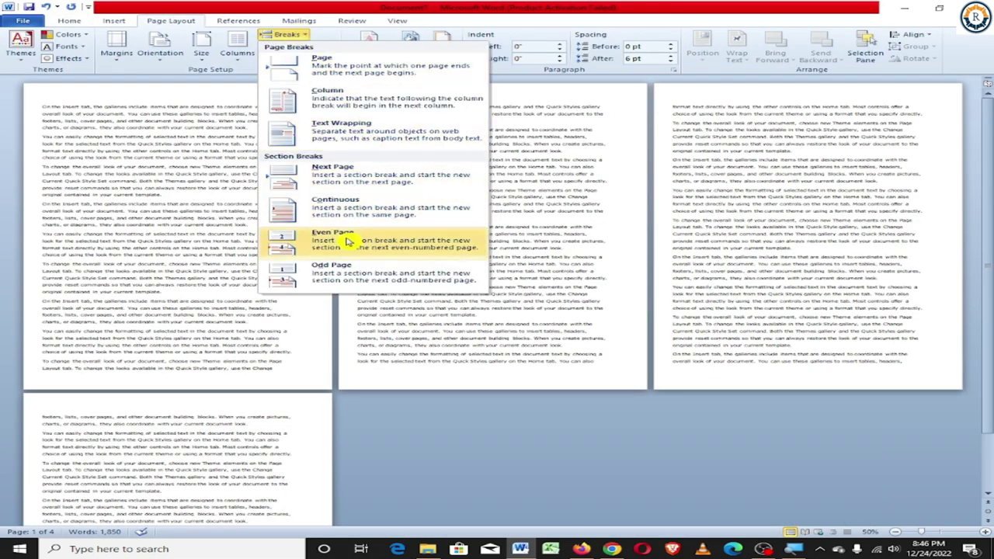
left_click(310, 366)
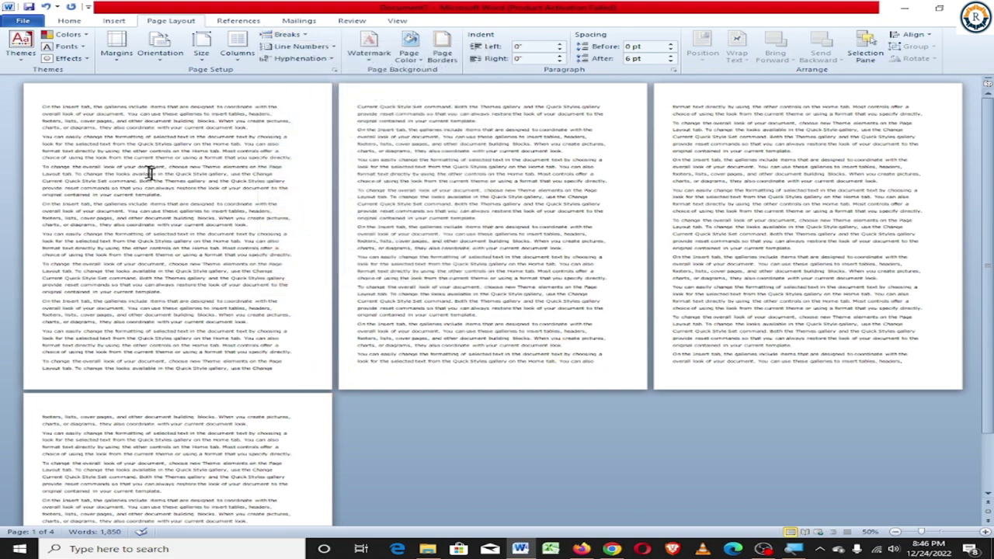
left_click_drag(33, 108, 288, 373)
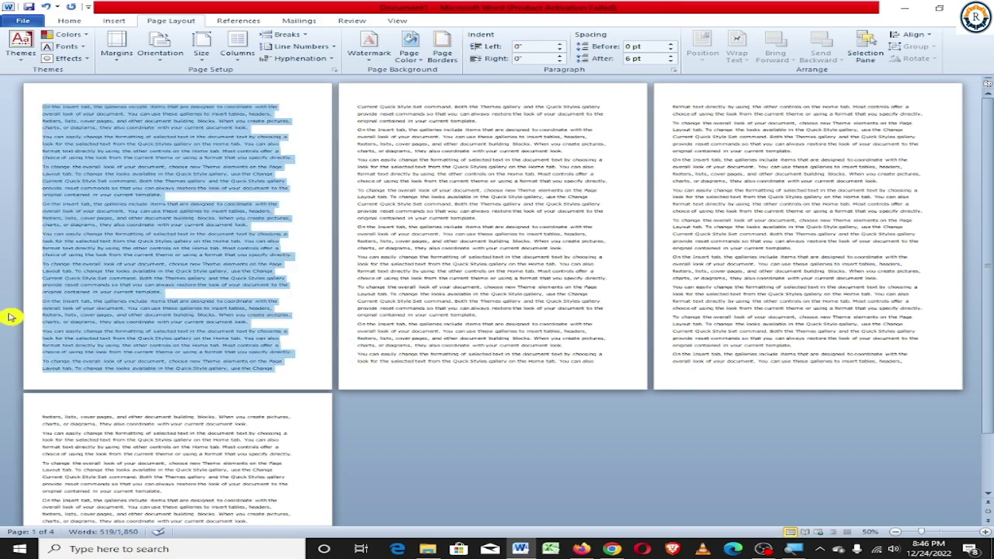
key("ctrl+shift+period")
key("ctrl+shift+period")
key("ctrl+shift+period")
key("ctrl+shift+period")
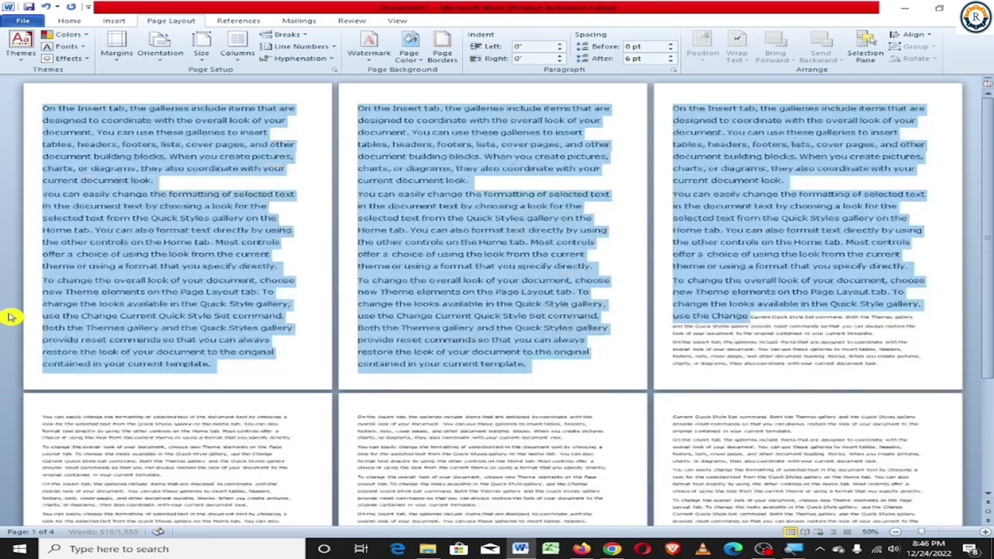
key("ctrl+shift+period")
key("ctrl+shift+period")
key("ctrl+shift+period")
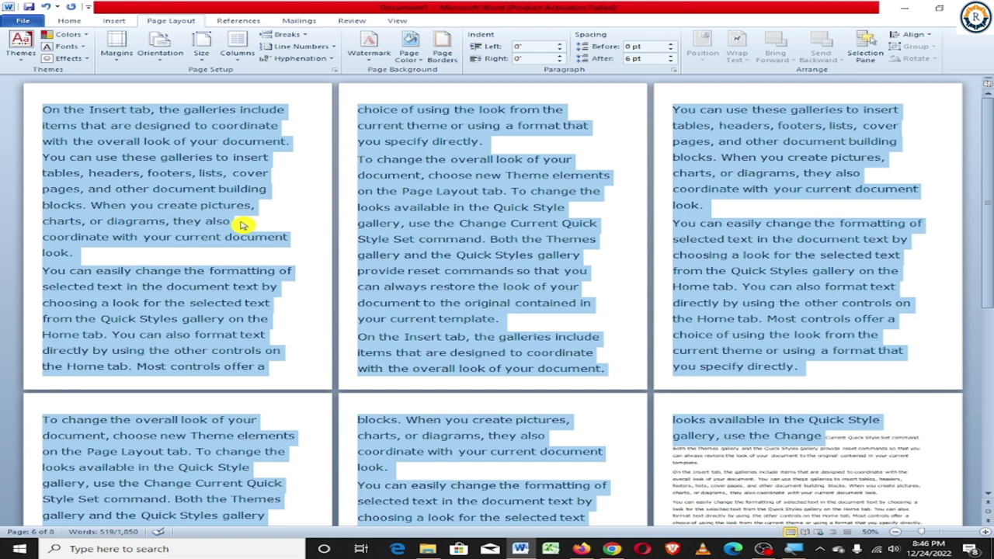
Start a new paragraph after 'pictures,' on page 6.
left_click(260, 207)
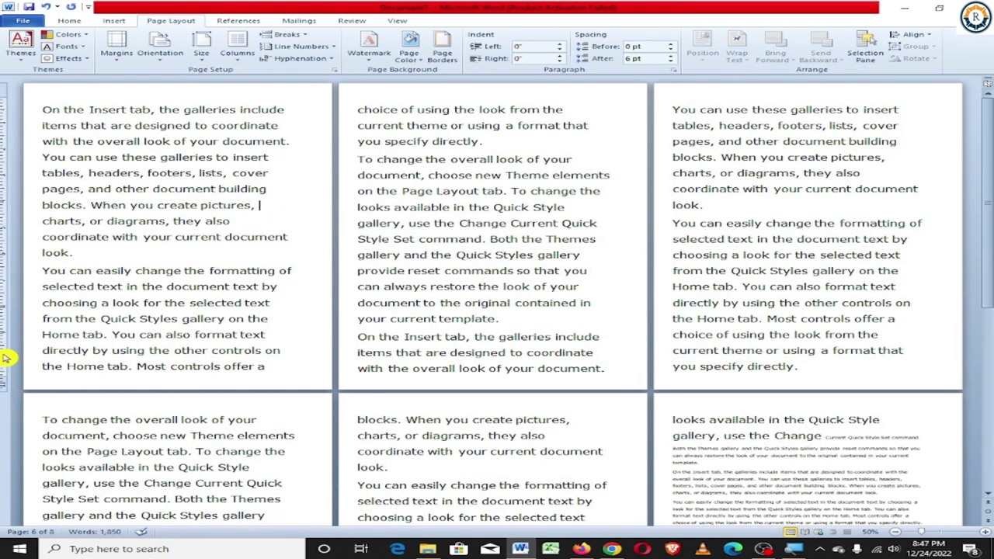
mouse_move(6, 356)
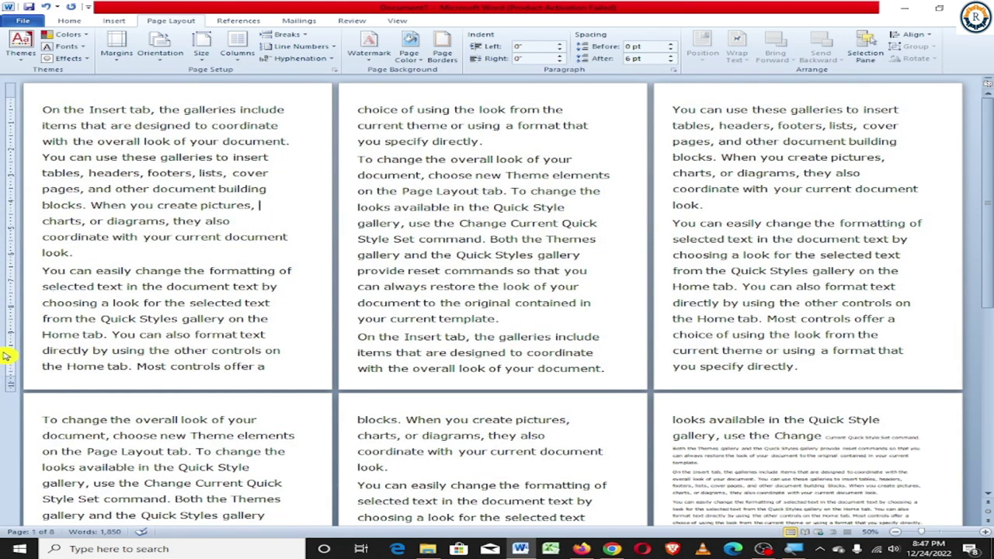
key("Return")
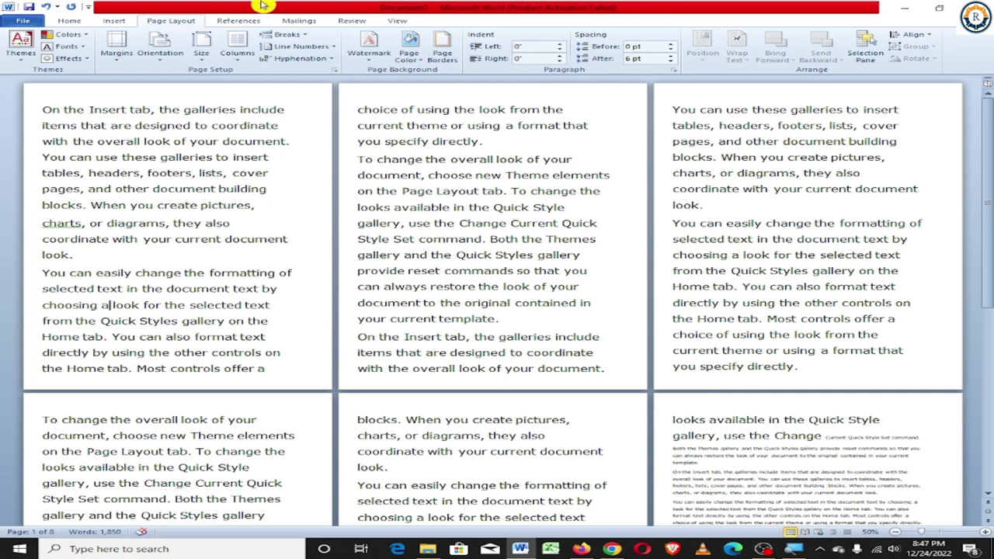
Insert a continuous section break after 'choosing a' on page 1.
left_click(289, 35)
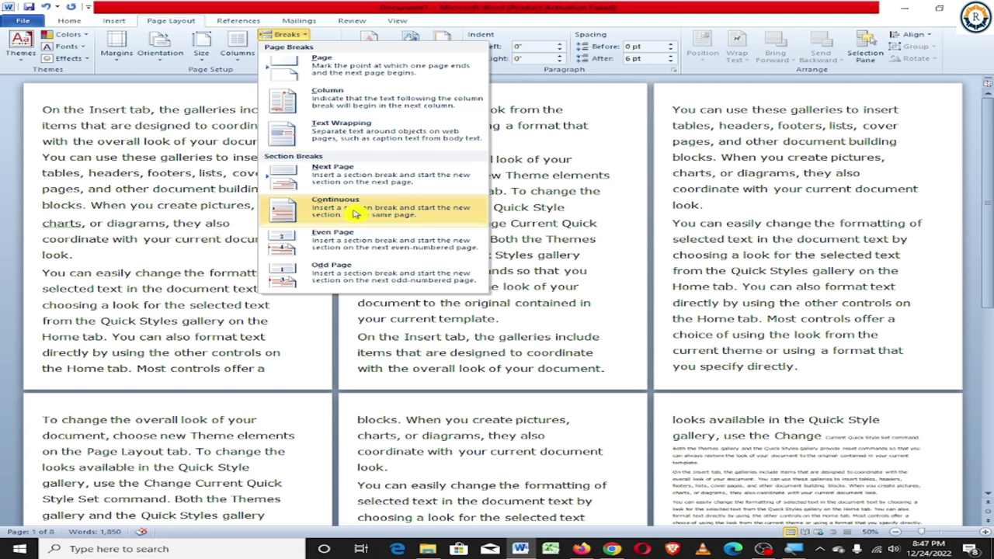
left_click(356, 212)
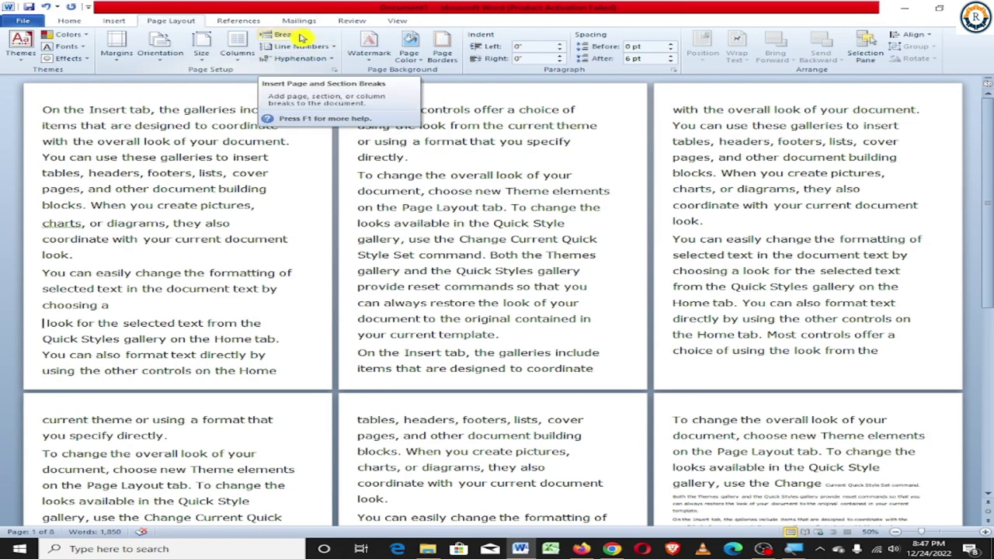
left_click(302, 38)
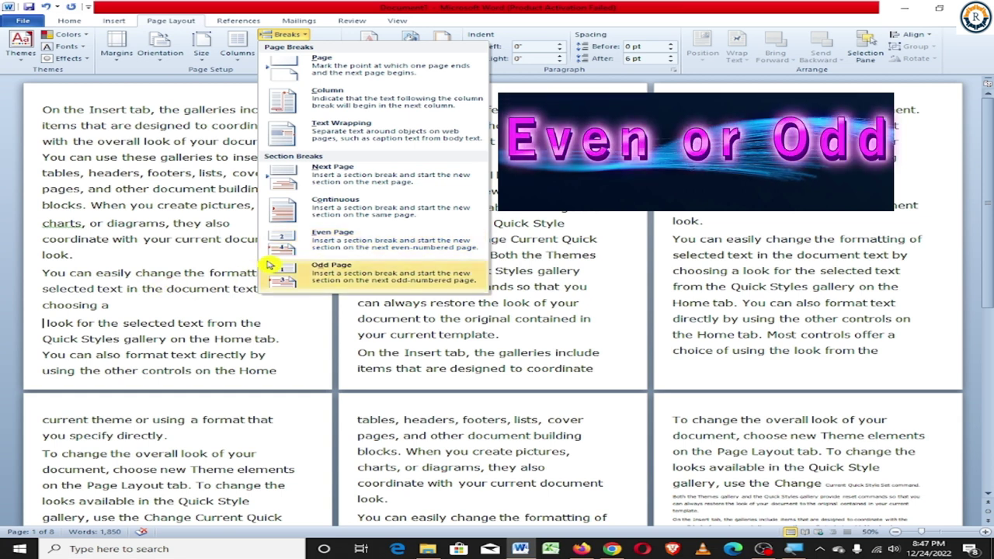
key("Escape")
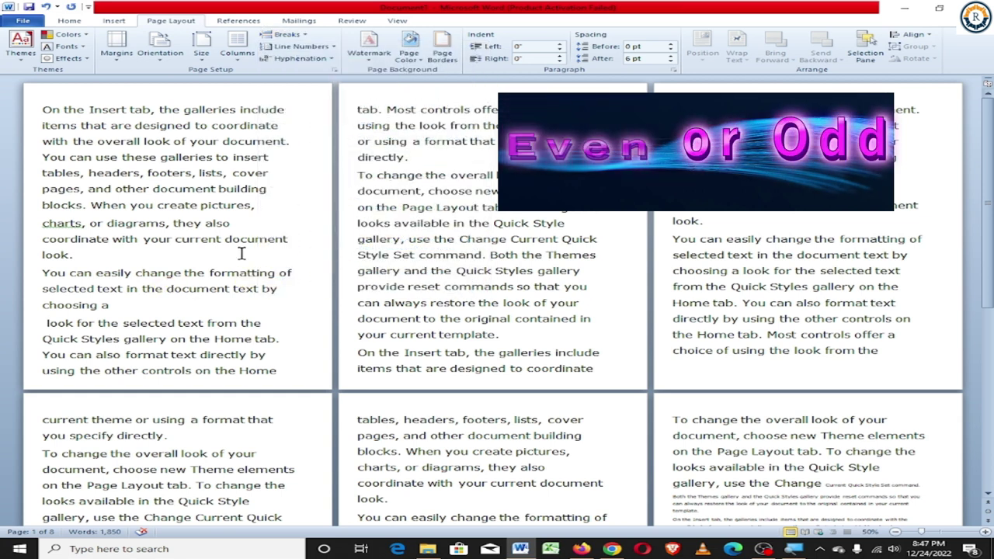
Delete all the document text and place the insertion point on the empty page.
key("ctrl+a")
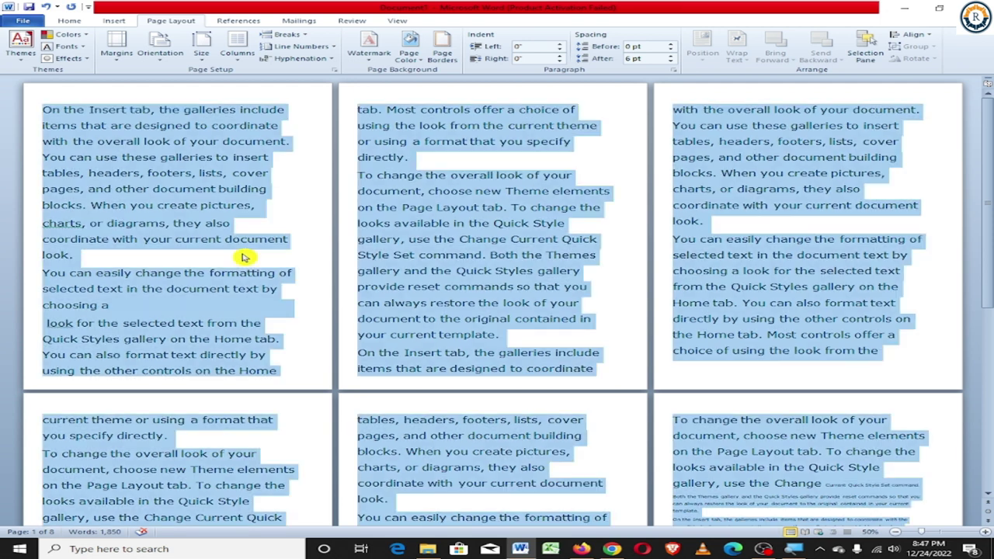
key("Delete")
scroll(243, 252, "up", 6)
left_click(262, 240)
Generate five sample paragraphs (304 words, one page) with =rand(5).
type("=ran")
type("d(")
type("3")
key("BackSpace")
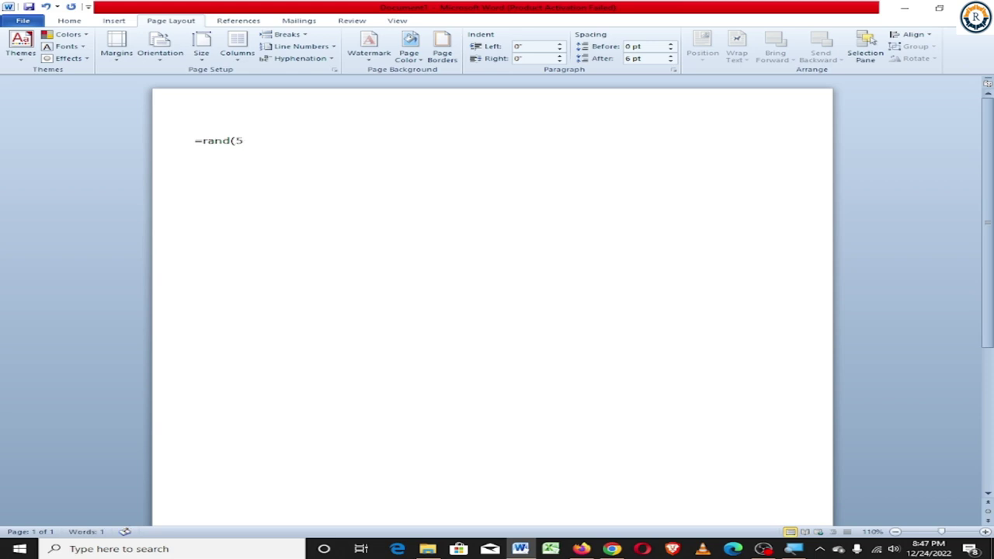
key("Return")
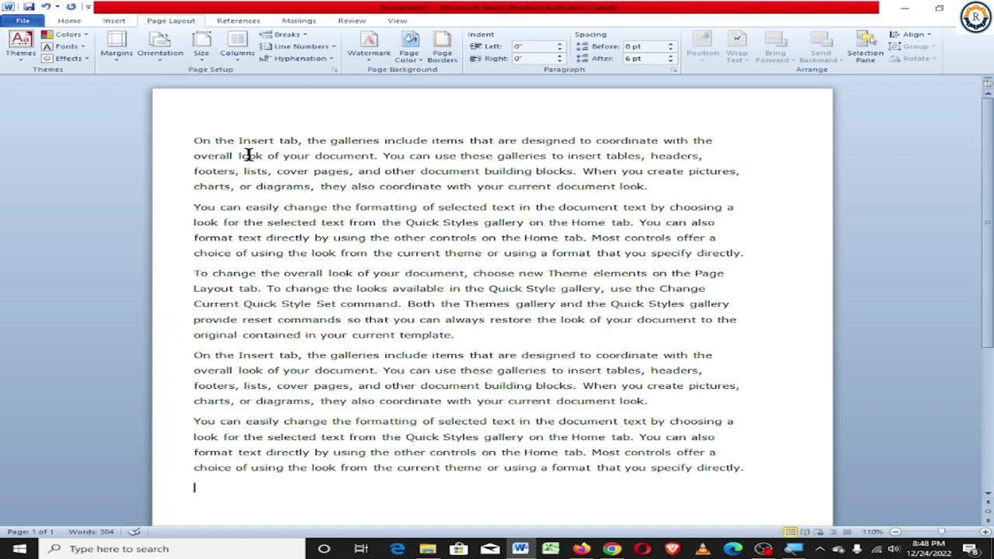
left_click(302, 40)
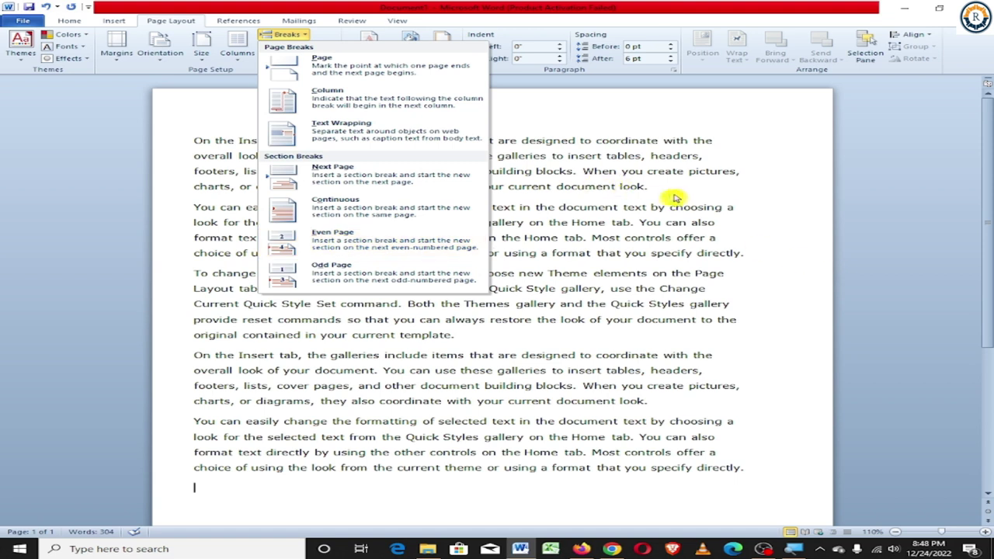
left_click(674, 191)
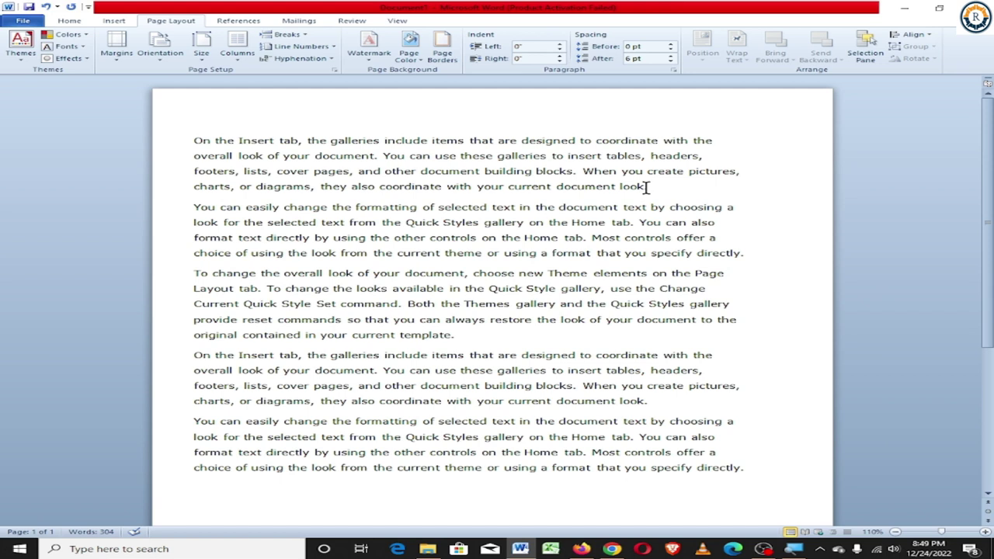
Insert an Even Page section break after the first paragraph.
left_click(645, 187)
left_click(299, 36)
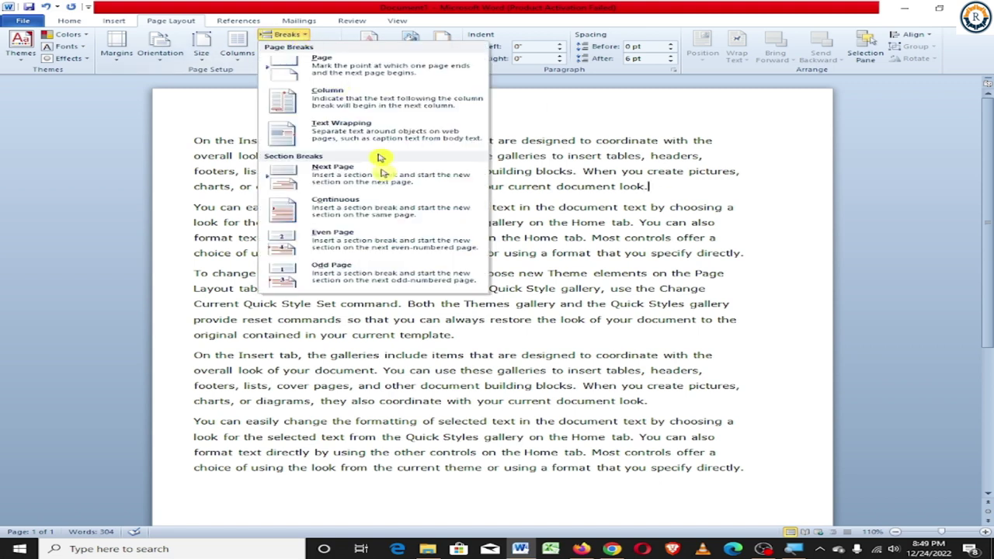
left_click(342, 237)
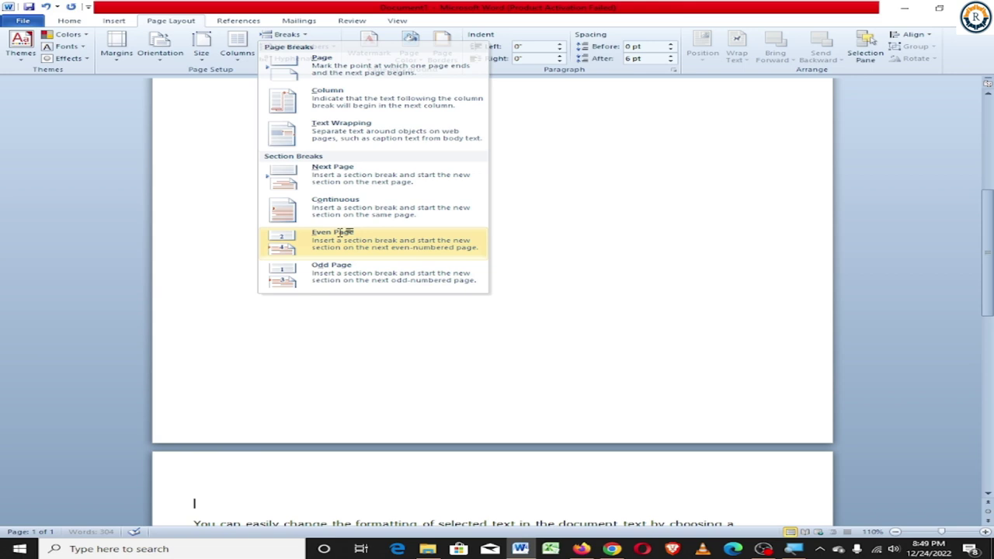
scroll(232, 465, "down", 3)
scroll(225, 448, "down", 6)
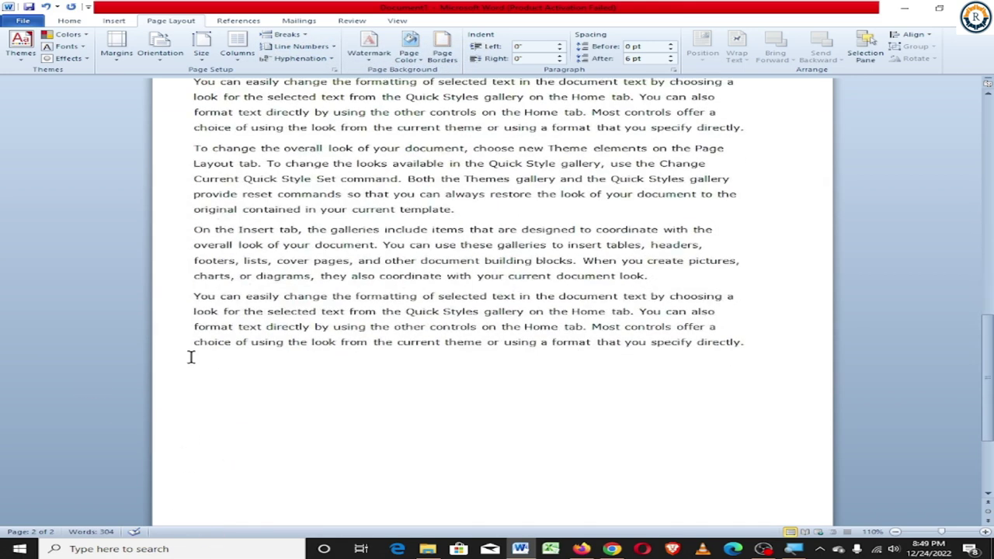
scroll(189, 357, "up", 4)
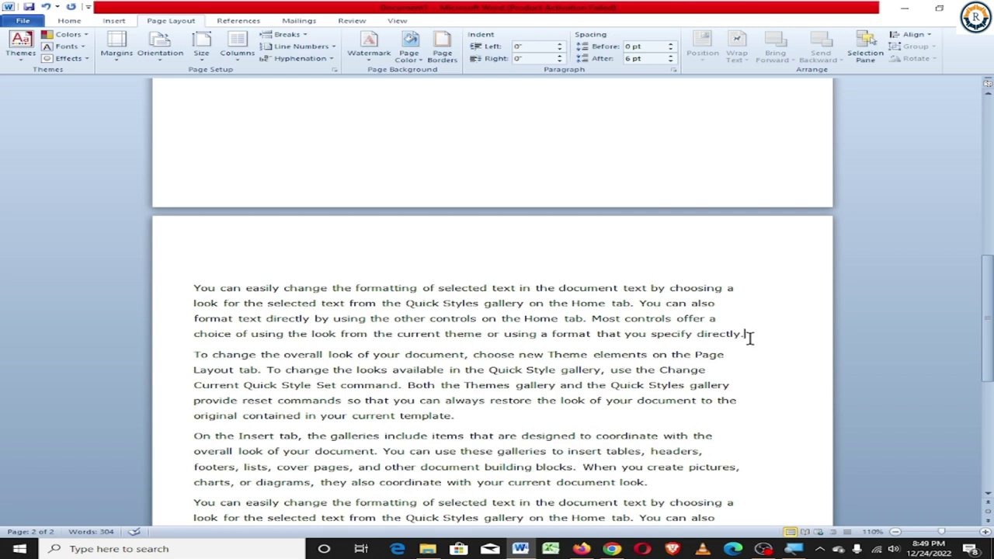
Add two more even-page section breaks, pushing later paragraphs onto blank pages.
left_click(286, 34)
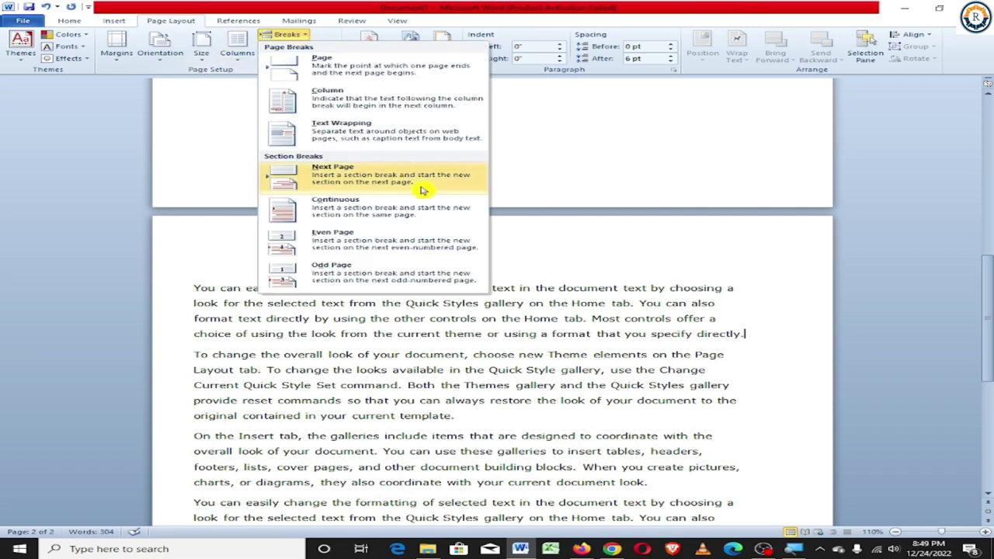
left_click(362, 247)
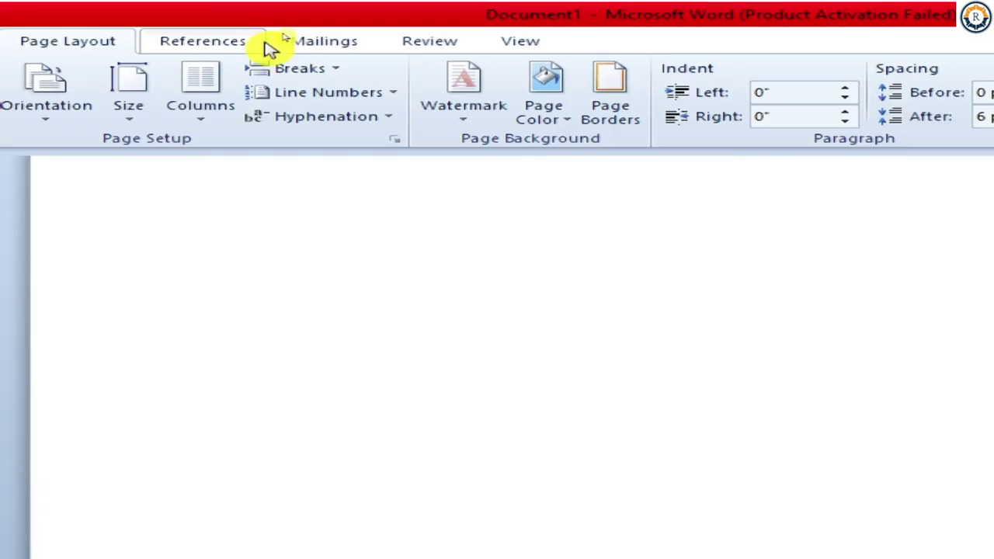
left_click(330, 69)
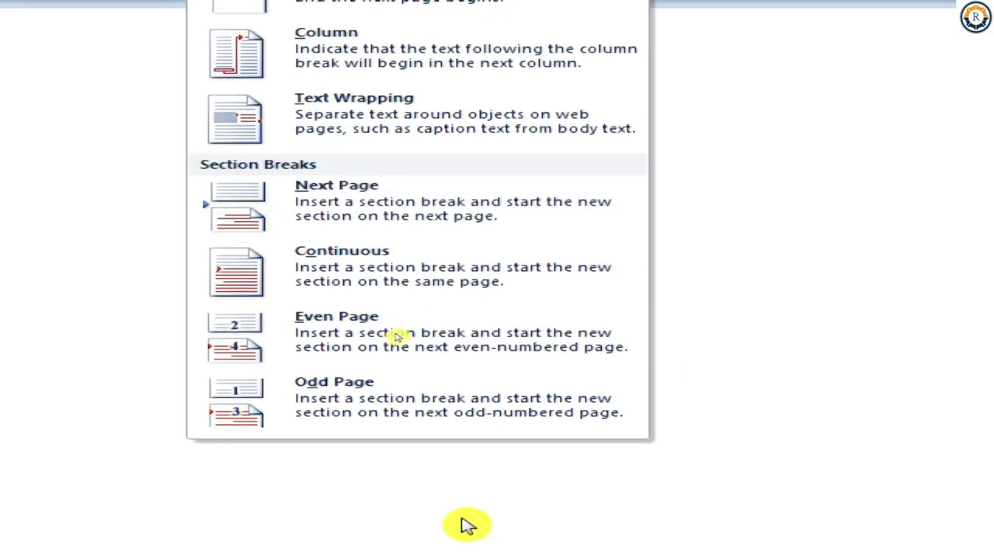
left_click(347, 334)
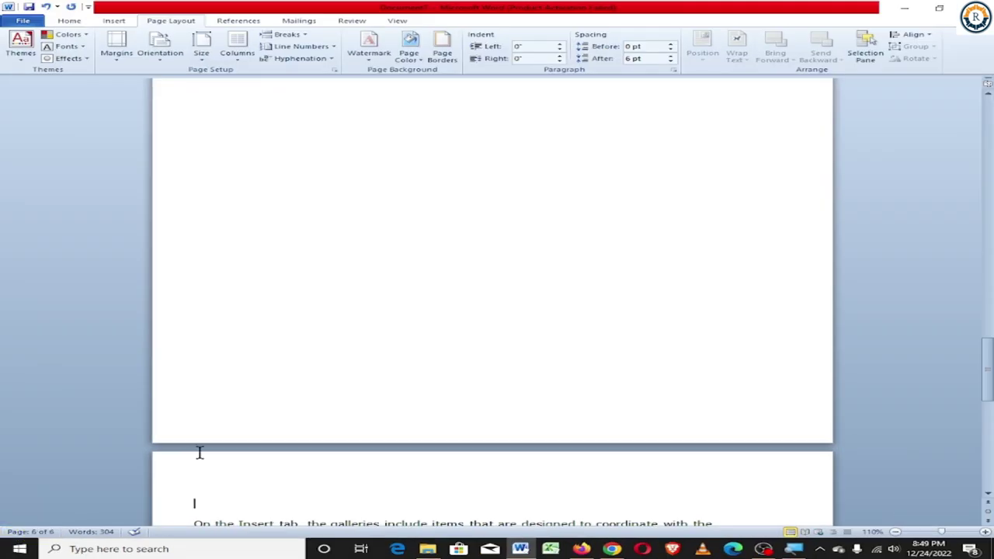
Undo the earlier section breaks to bring the document back to three pages.
scroll(199, 452, "down", 9)
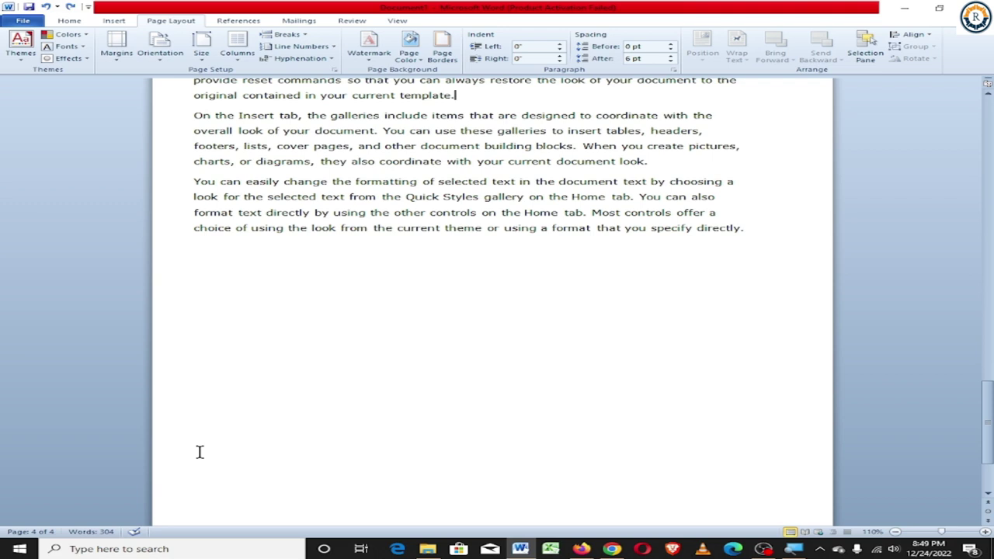
scroll(300, 291, "up", 4)
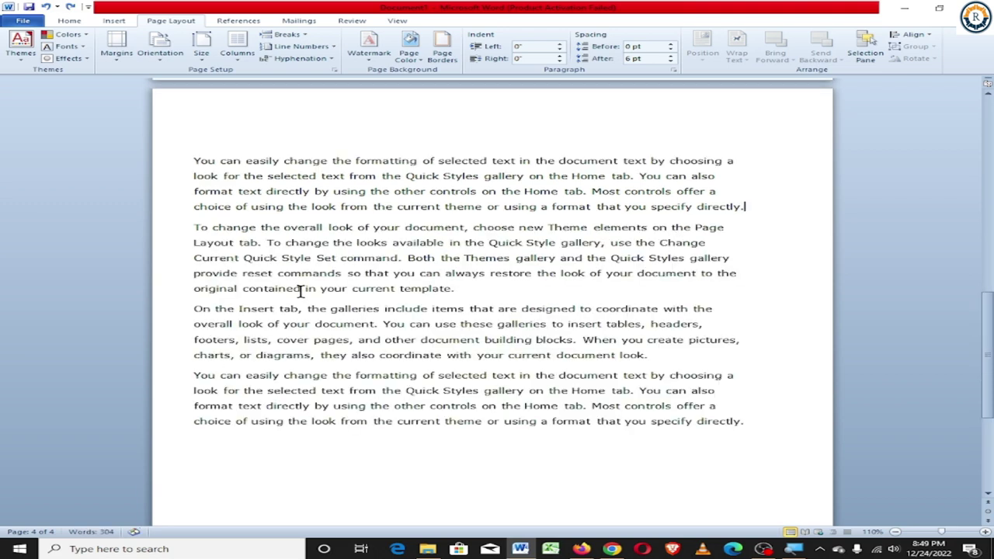
scroll(305, 358, "down", 5)
scroll(259, 318, "up", 2)
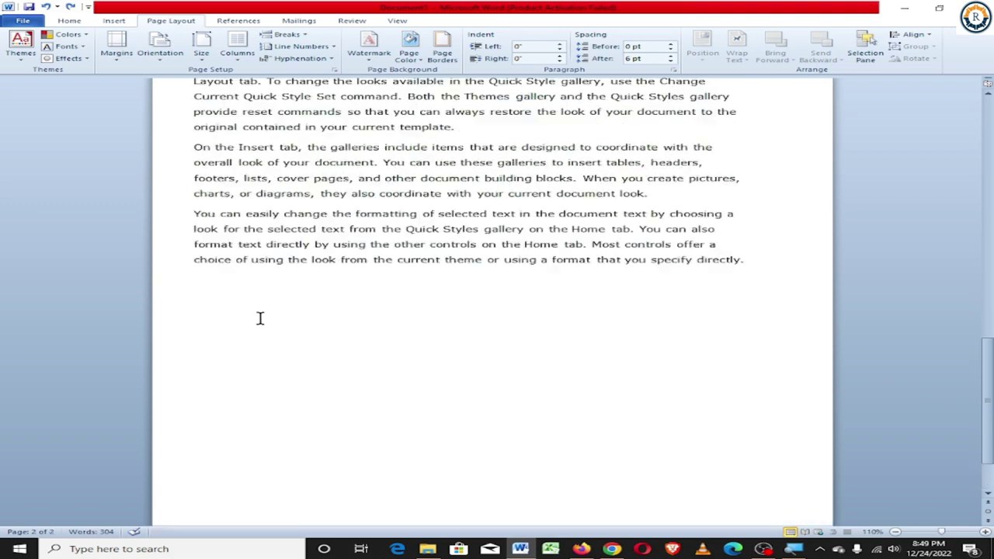
key("ctrl+z")
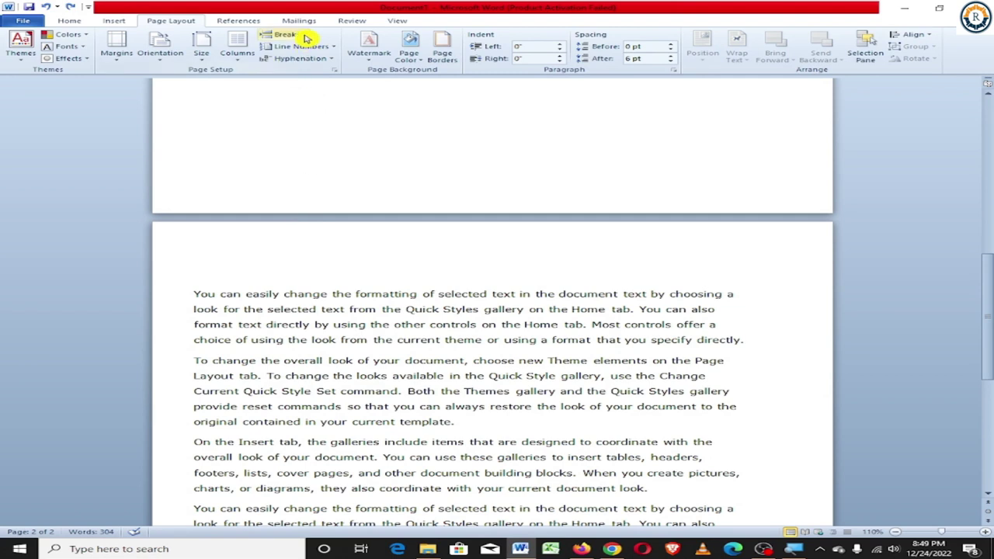
Insert an Odd Page section break so 'To change the overall look' starts a new page.
left_click(306, 36)
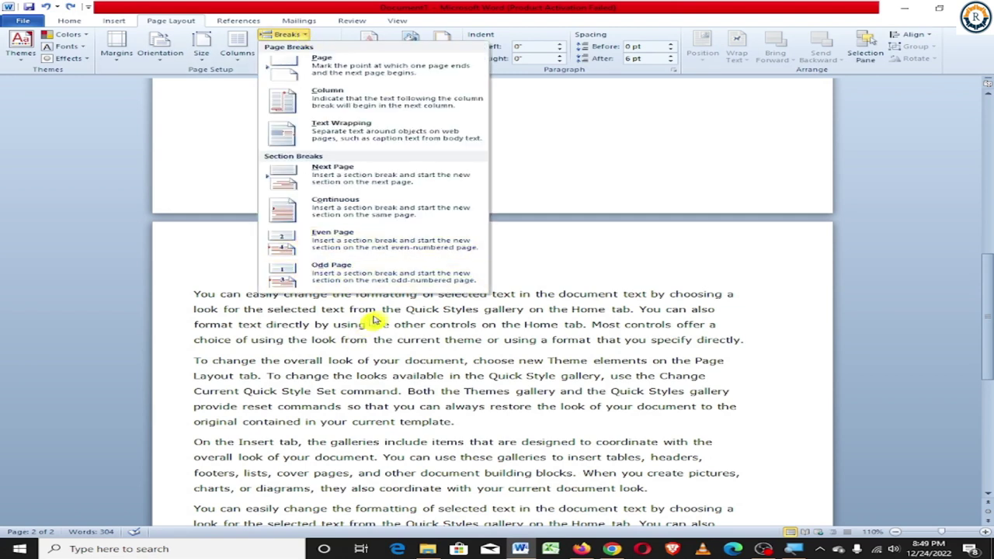
left_click(722, 348)
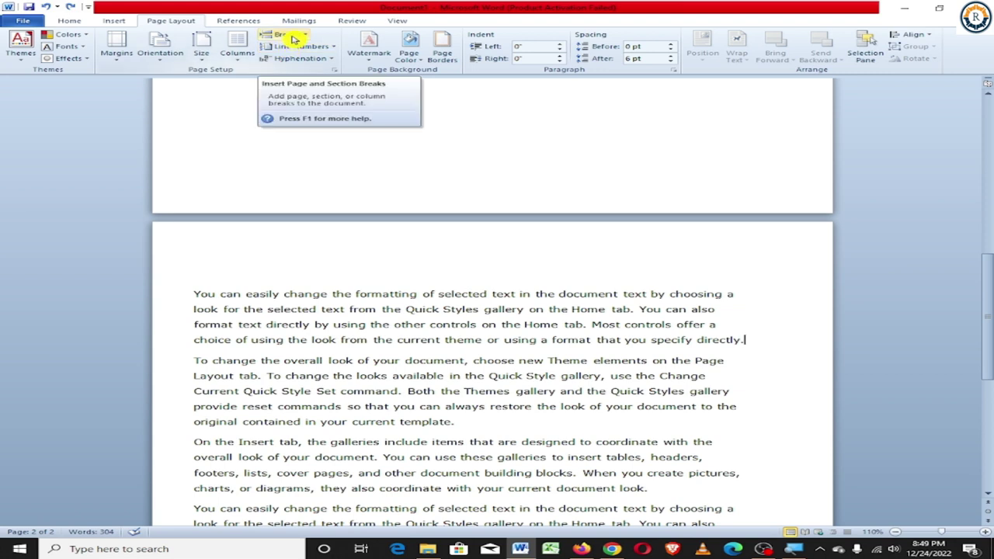
left_click(293, 39)
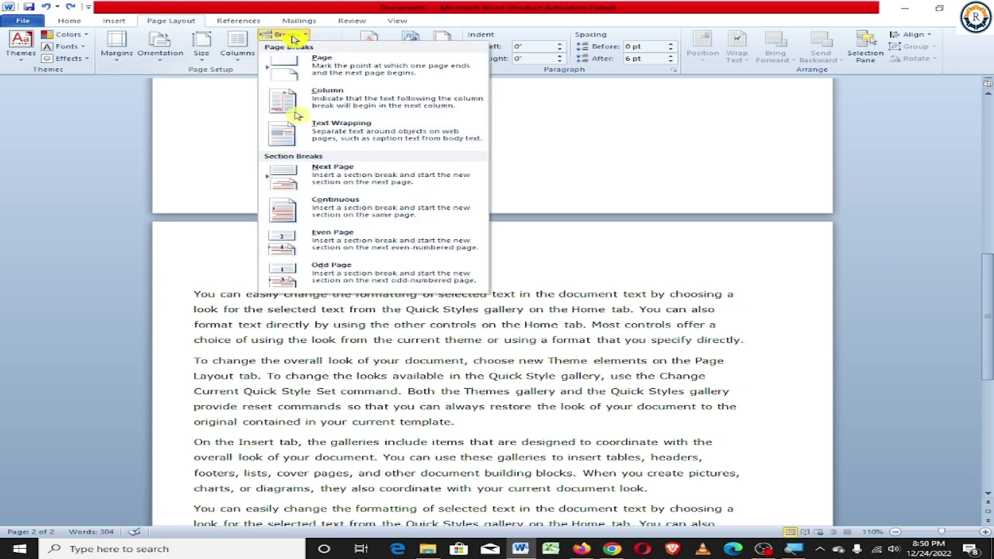
left_click(365, 278)
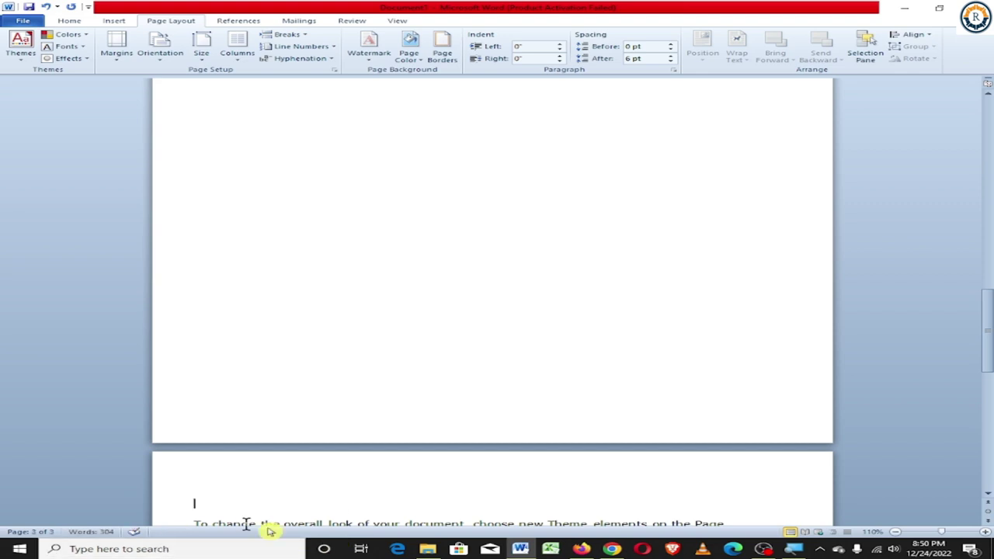
scroll(362, 497, "down", 3)
scroll(349, 378, "down", 4)
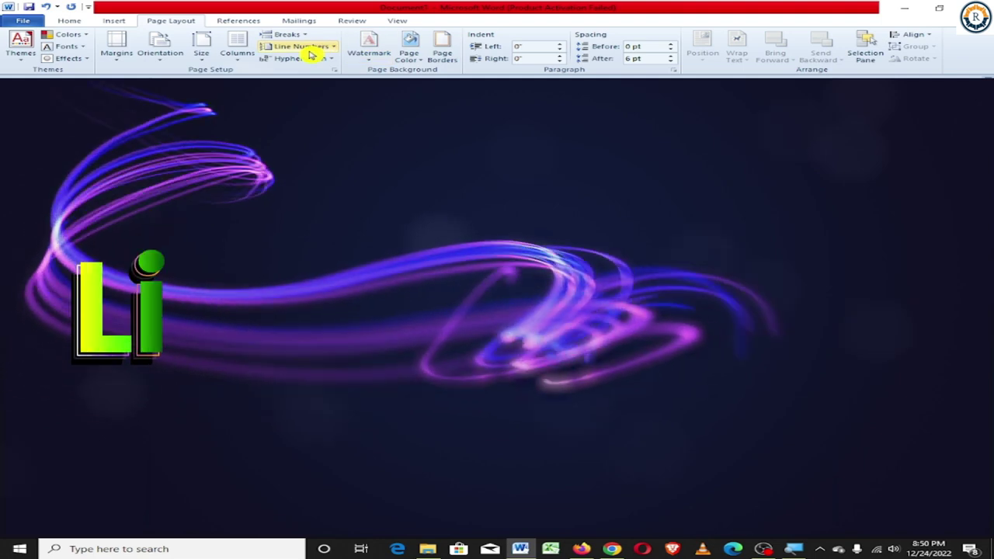
Insert a Continuous section break on the same page.
left_click(325, 46)
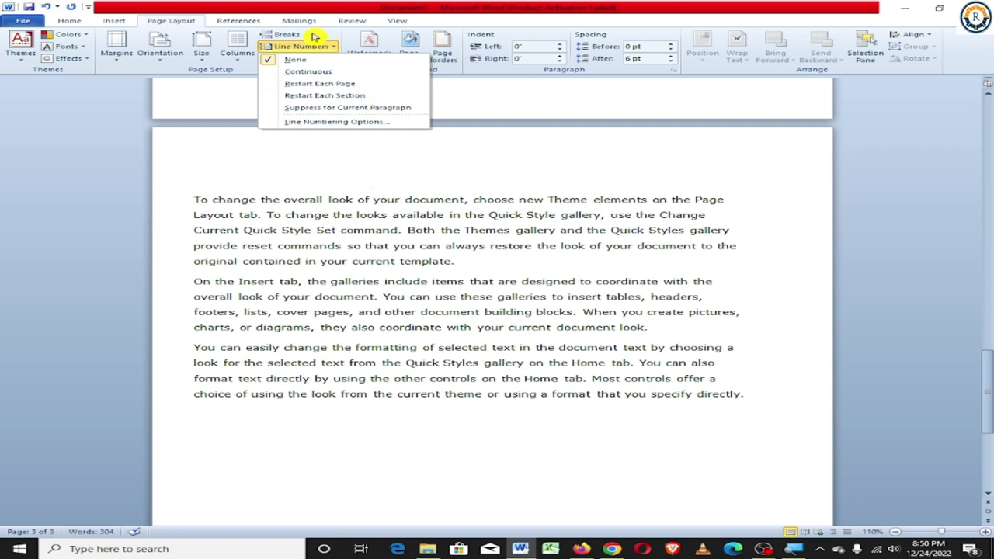
left_click(287, 34)
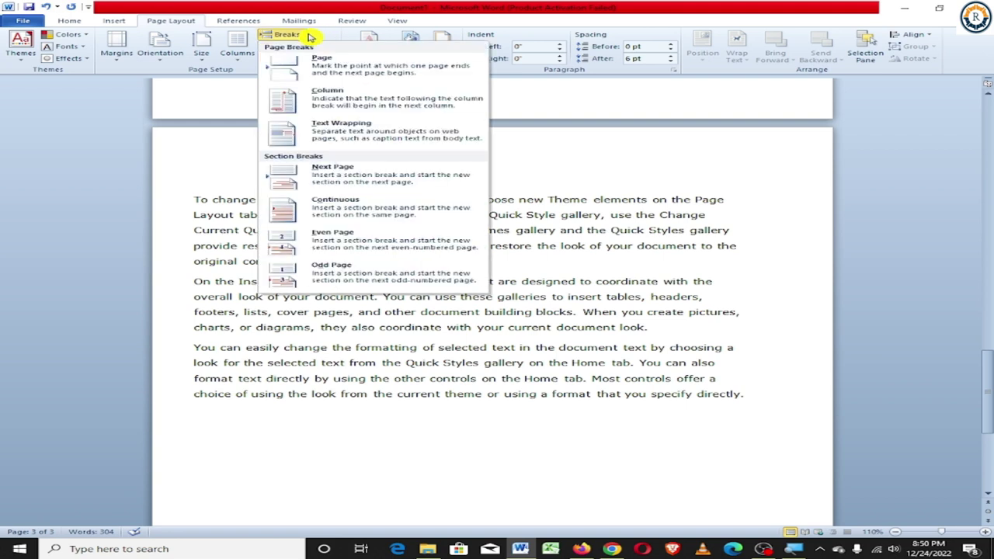
left_click(339, 221)
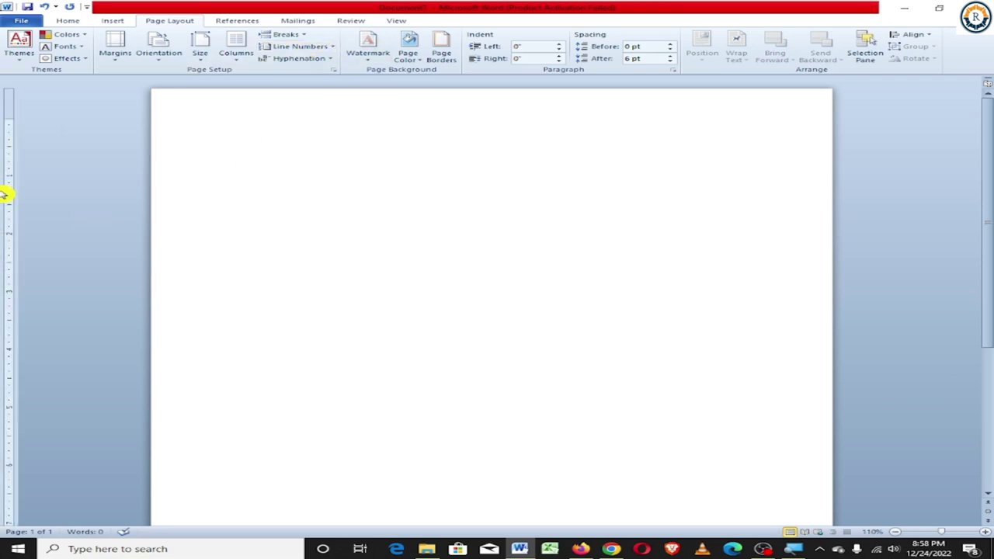
Generate sample text with =rand(), join the paragraphs into one block, and select all.
type("=ran")
type("d()")
key("Return")
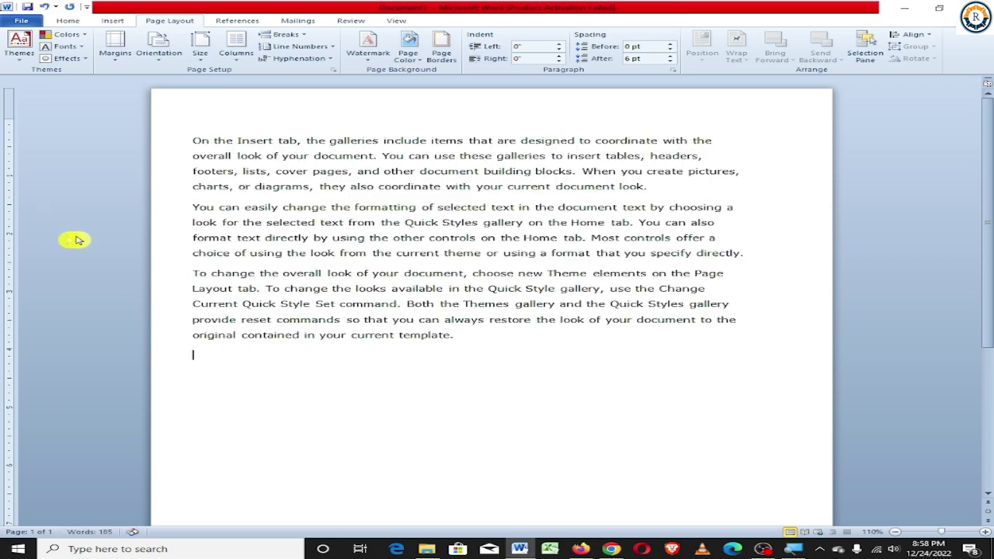
left_click(652, 184)
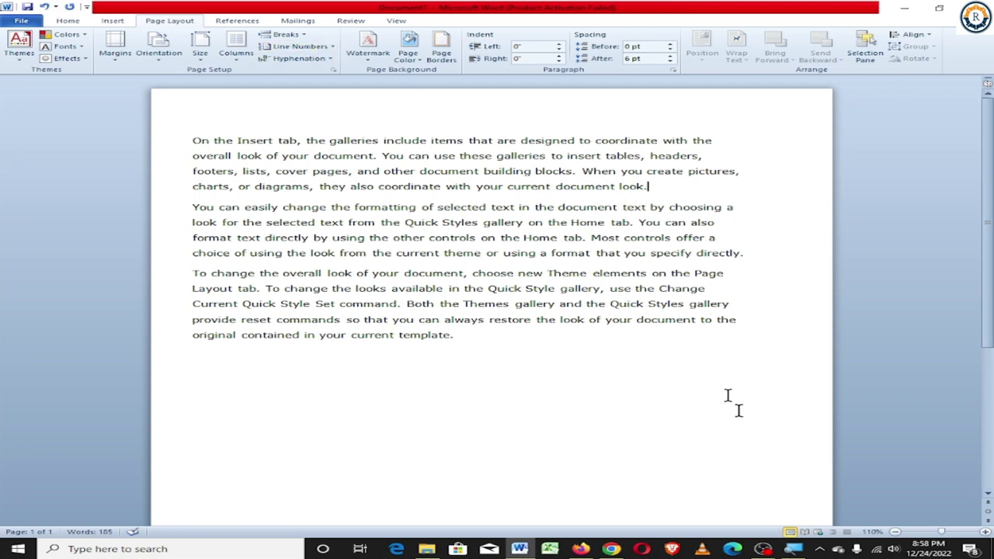
key("Delete")
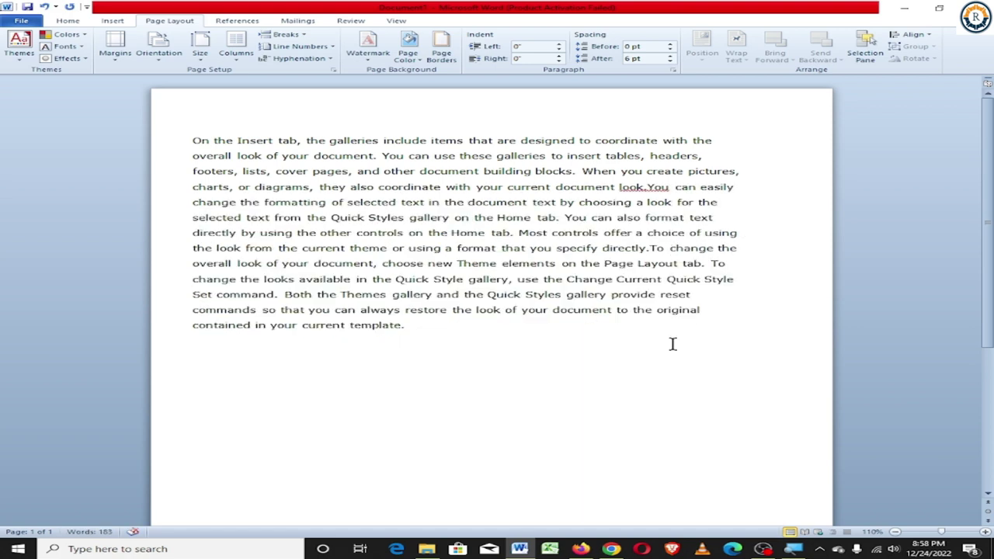
left_click(236, 189)
key("ctrl+a")
key("ctrl+c")
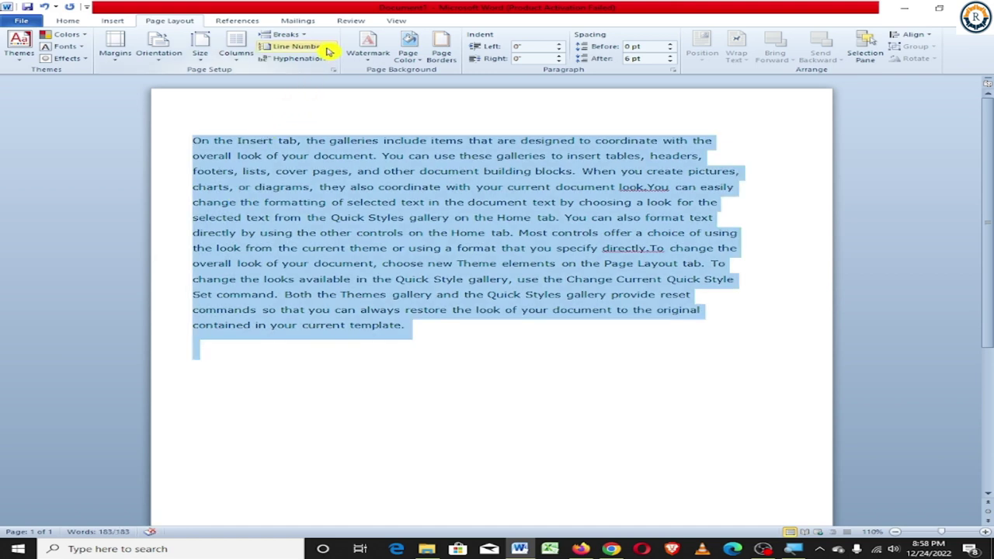
left_click(327, 49)
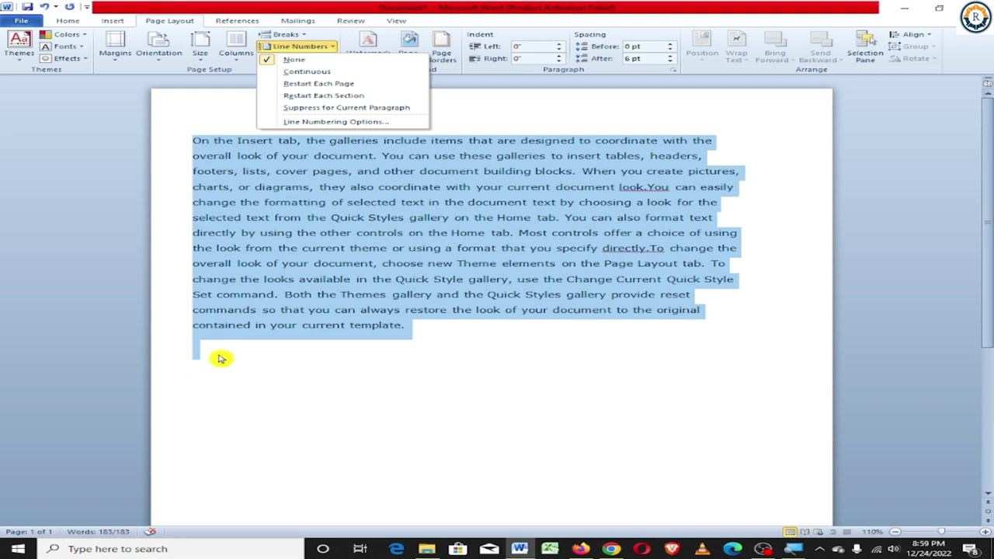
left_click(313, 72)
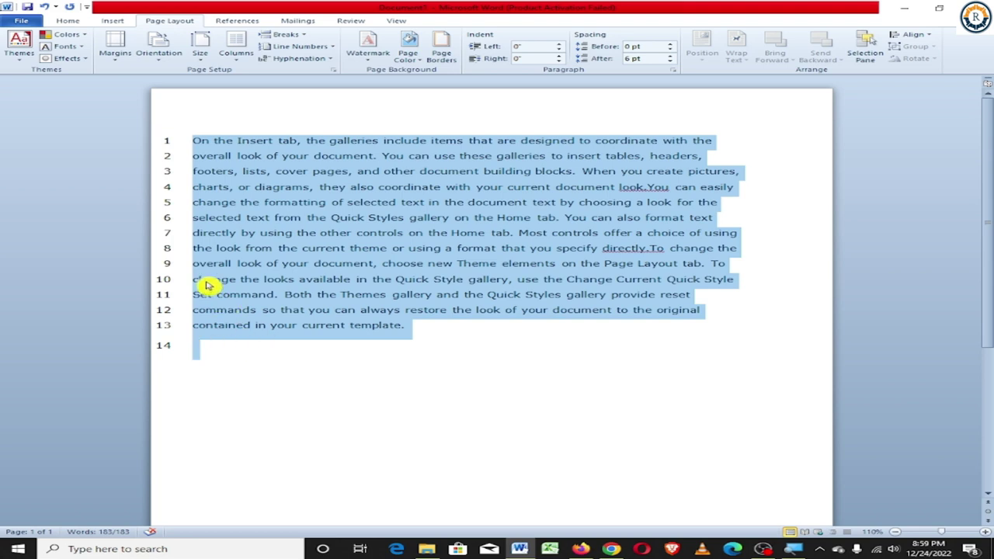
left_click(316, 51)
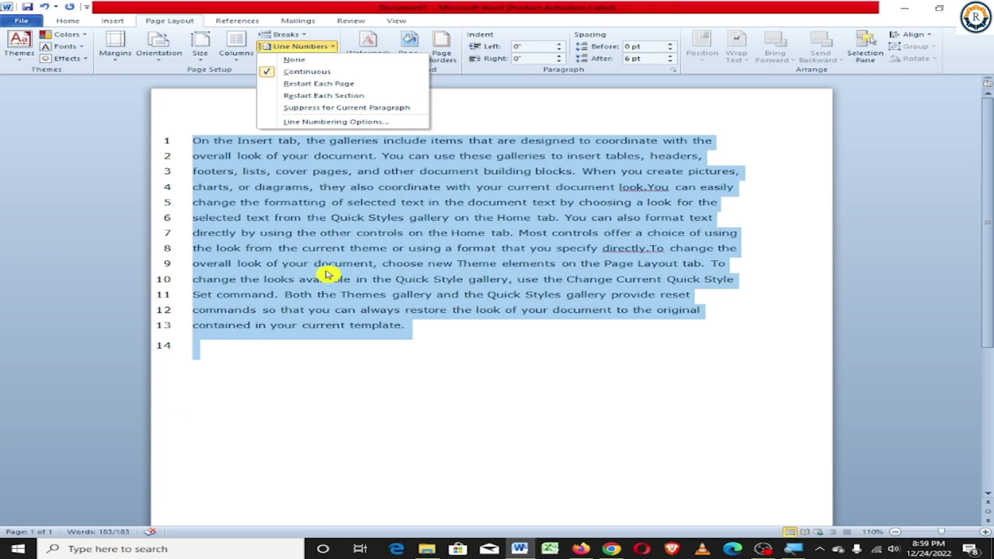
key("n")
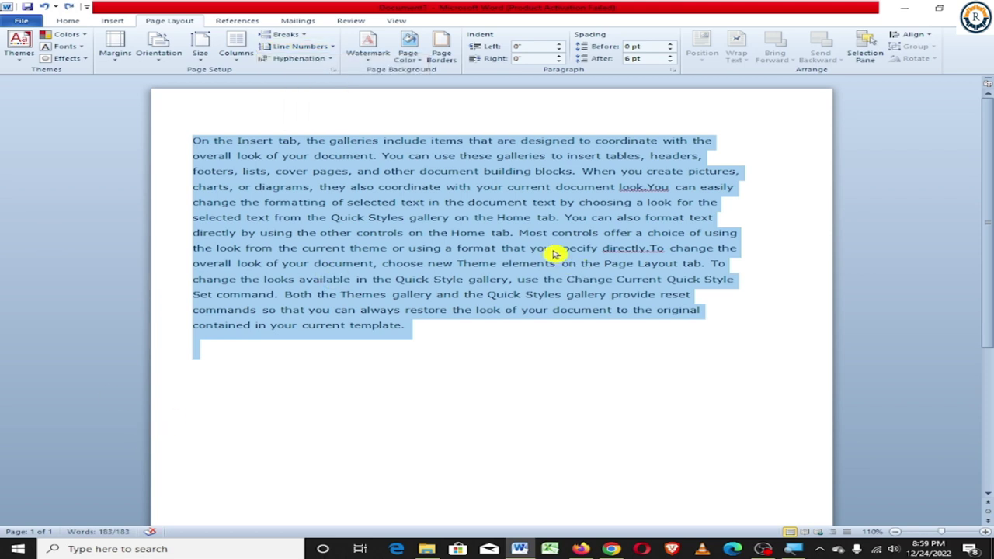
Paste three more copies of the paragraph and select the whole document.
left_click(4, 373)
key("ctrl+v")
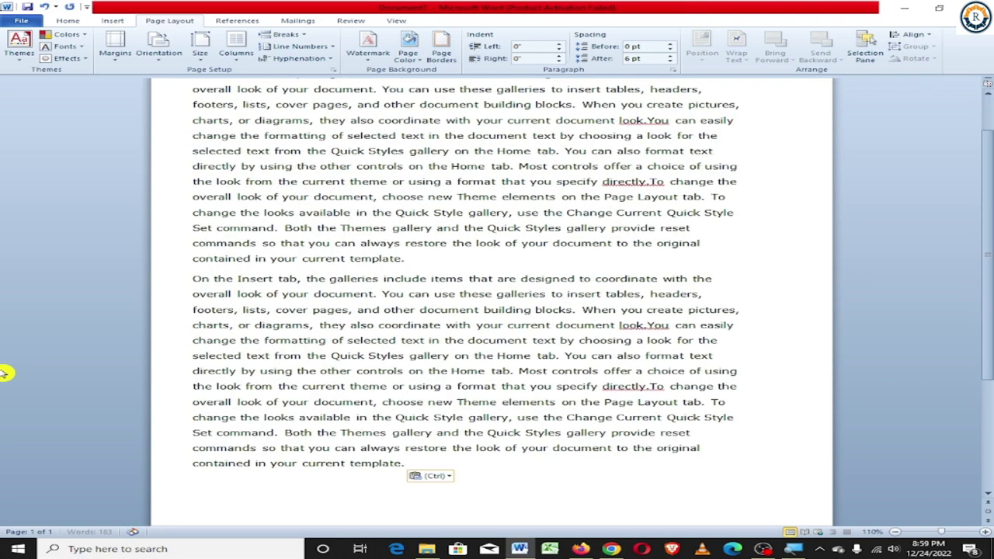
key("ctrl+v")
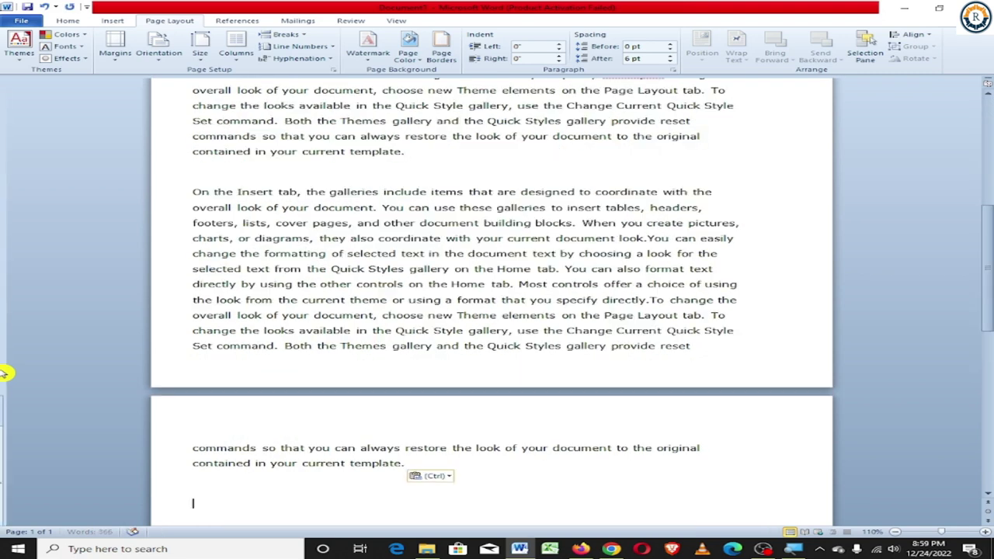
key("ctrl+v")
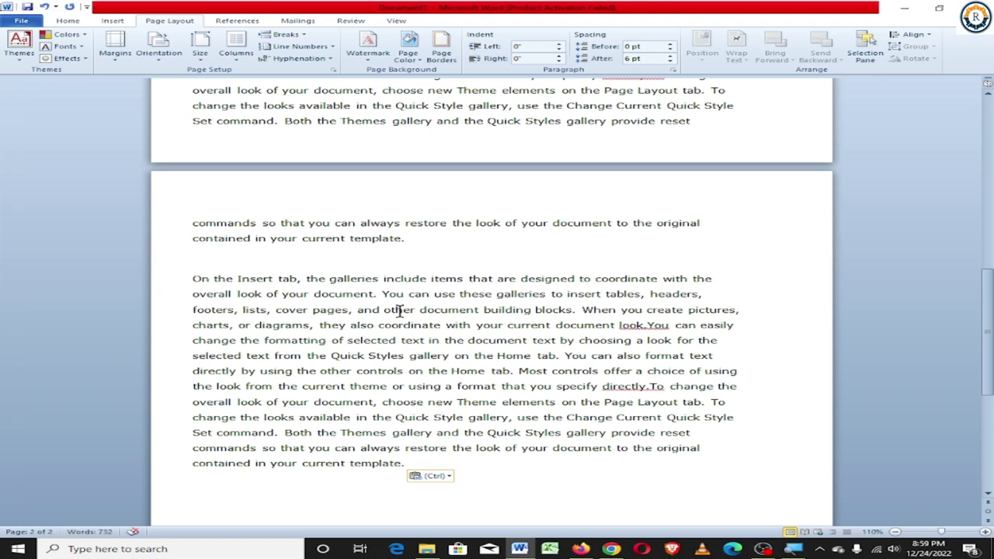
scroll(398, 310, "down", 4, "ctrl")
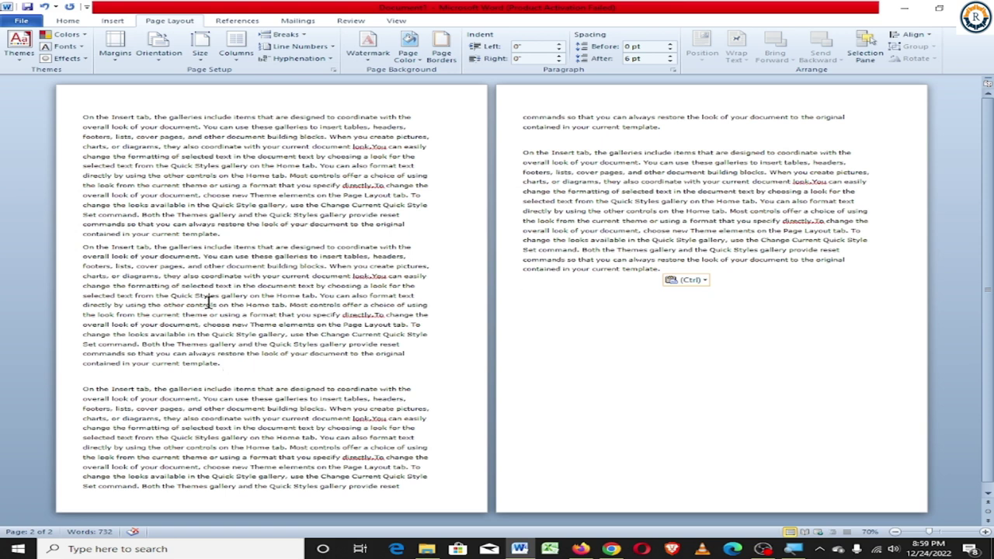
key("ctrl+a")
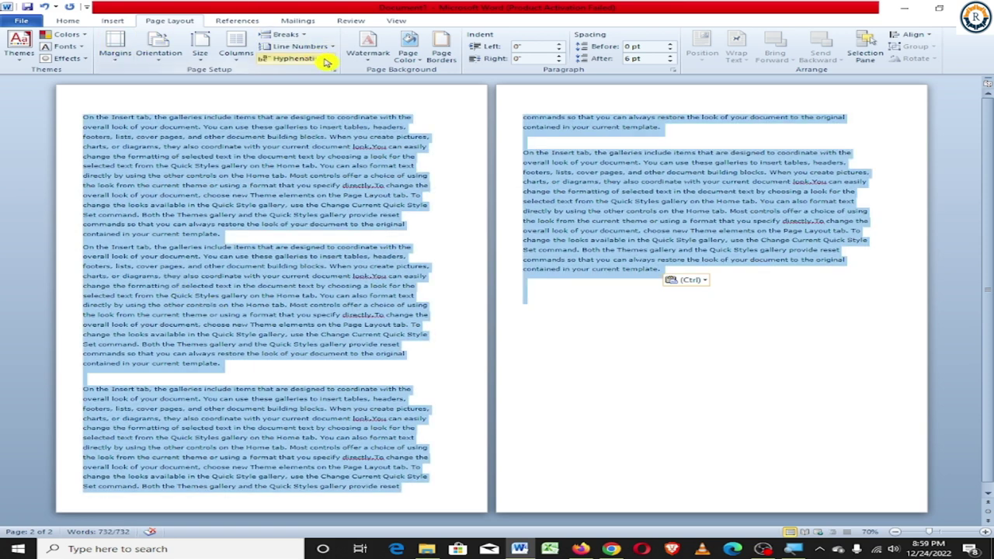
Try Continuous, then Restart Each Page line numbering, and undo the numbering.
left_click(330, 47)
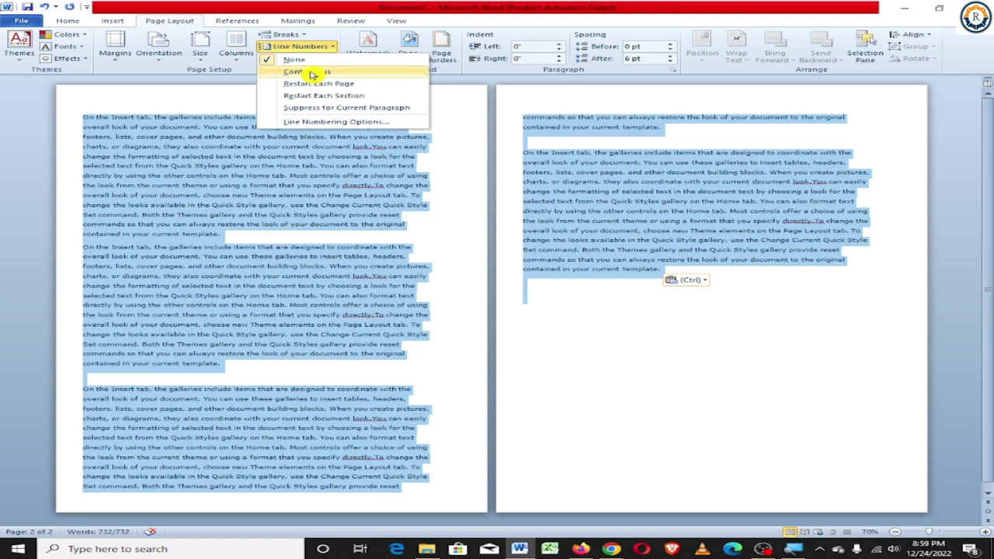
left_click(312, 72)
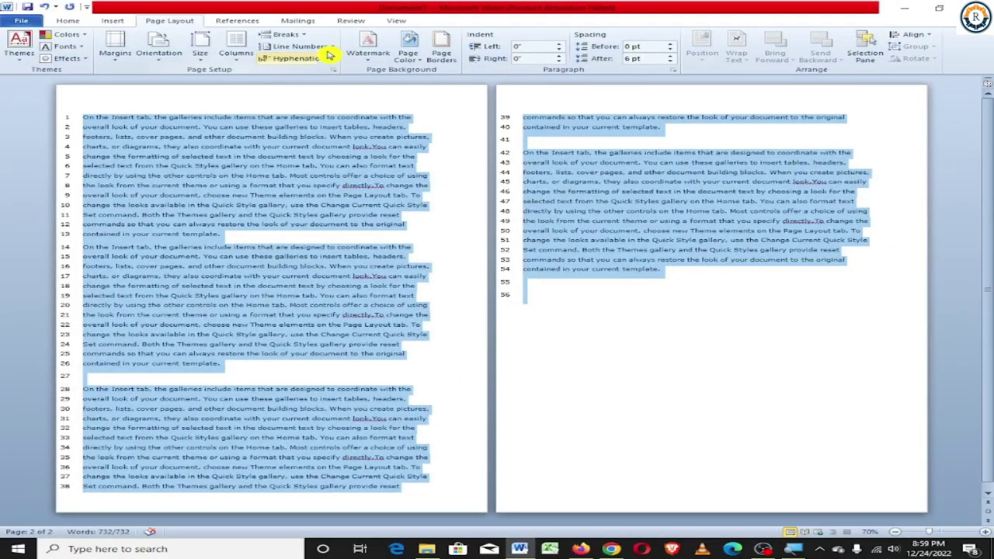
left_click(328, 48)
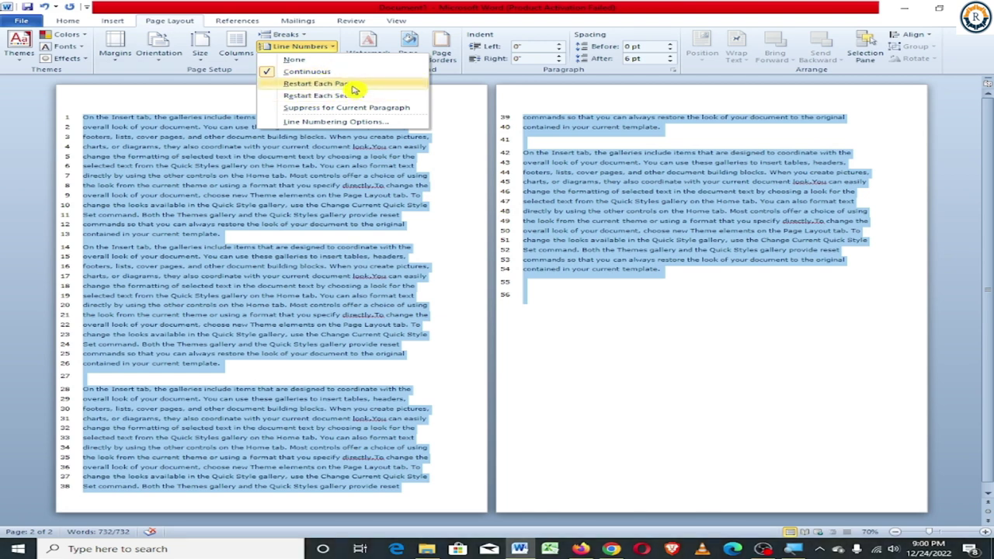
left_click(354, 90)
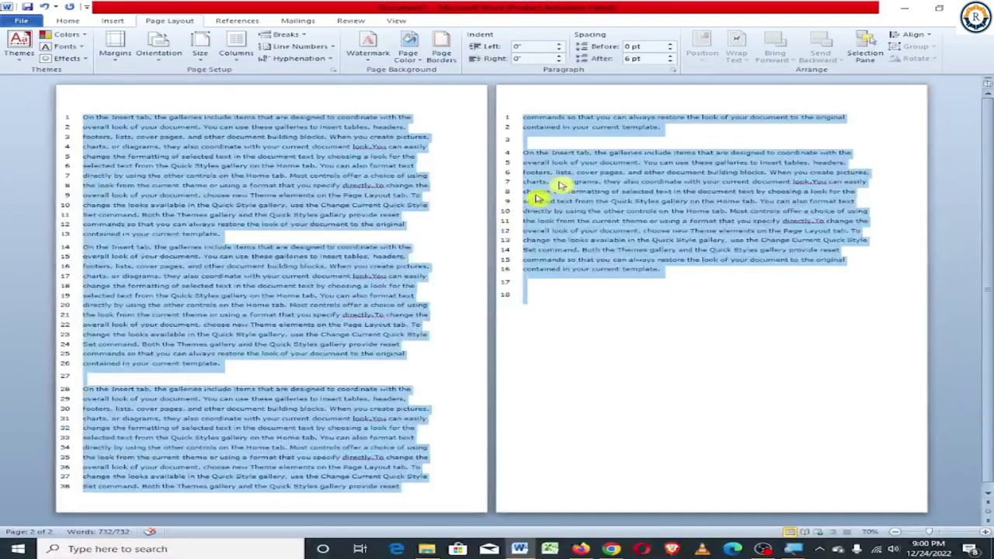
left_click(330, 48)
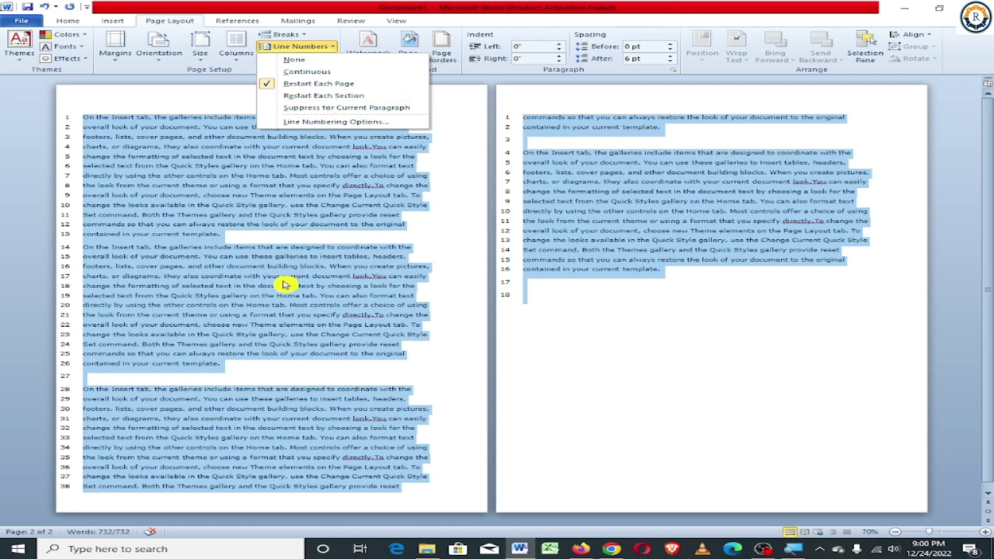
key("Escape")
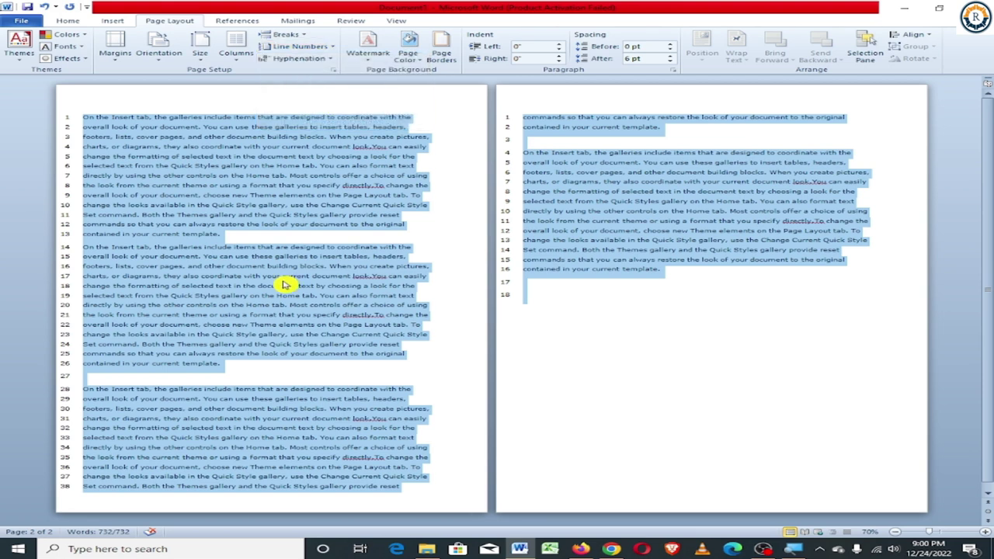
key("ctrl+z")
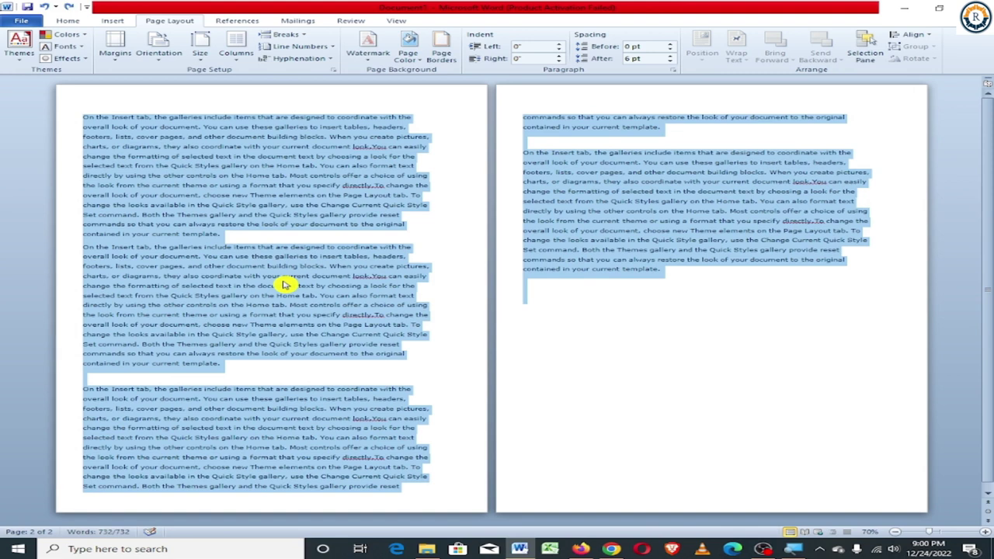
Delete all text and generate new sample paragraphs with =rand().
key("Delete")
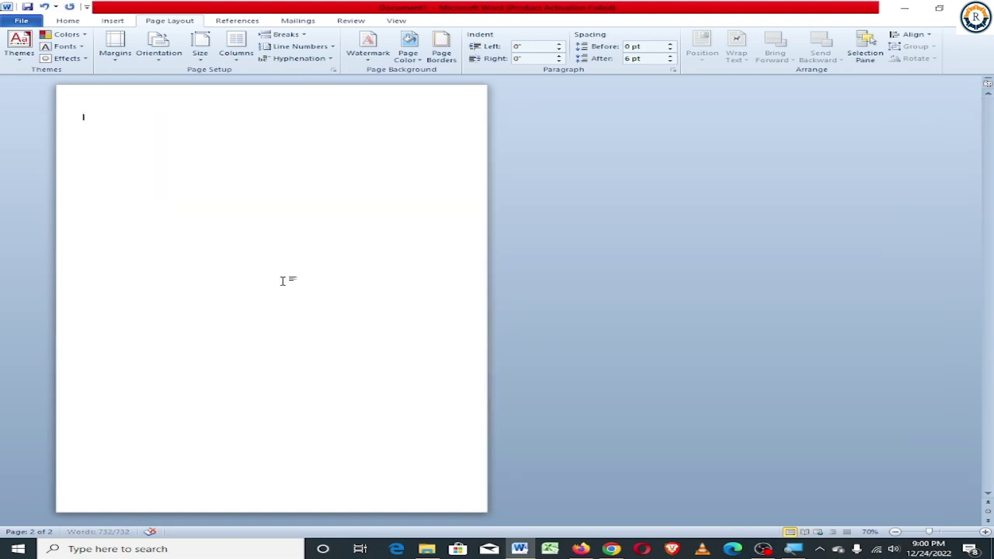
scroll(282, 281, "up", 6, "ctrl")
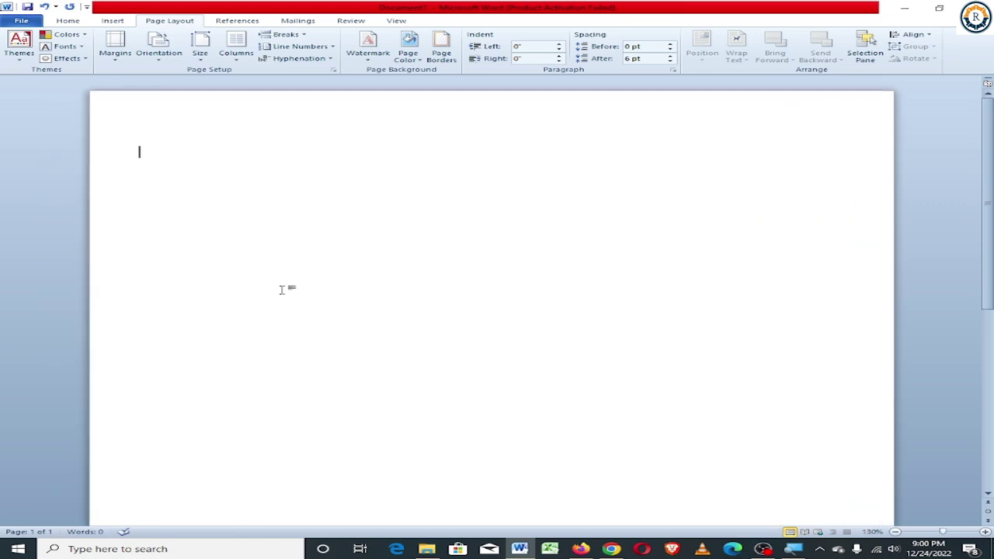
type("=rand(")
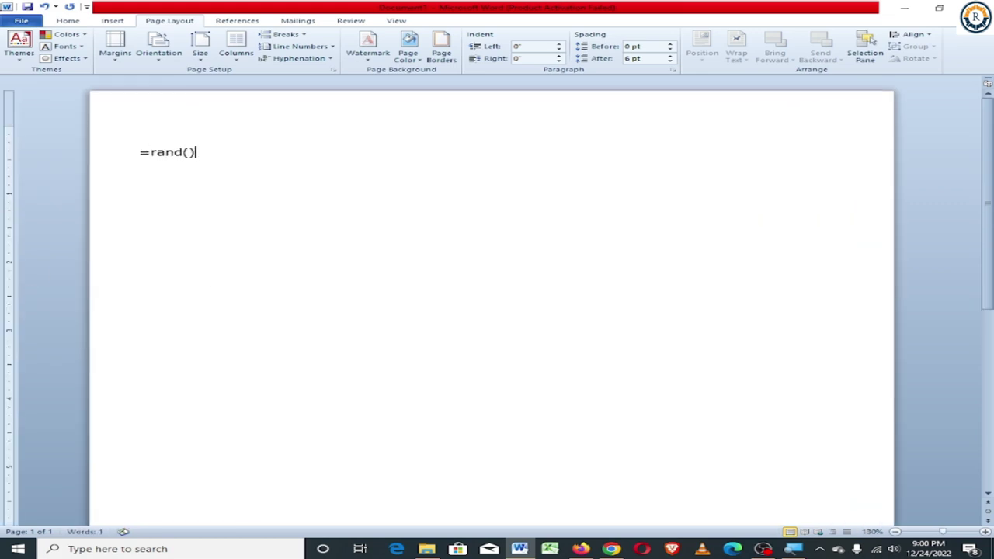
key("Return")
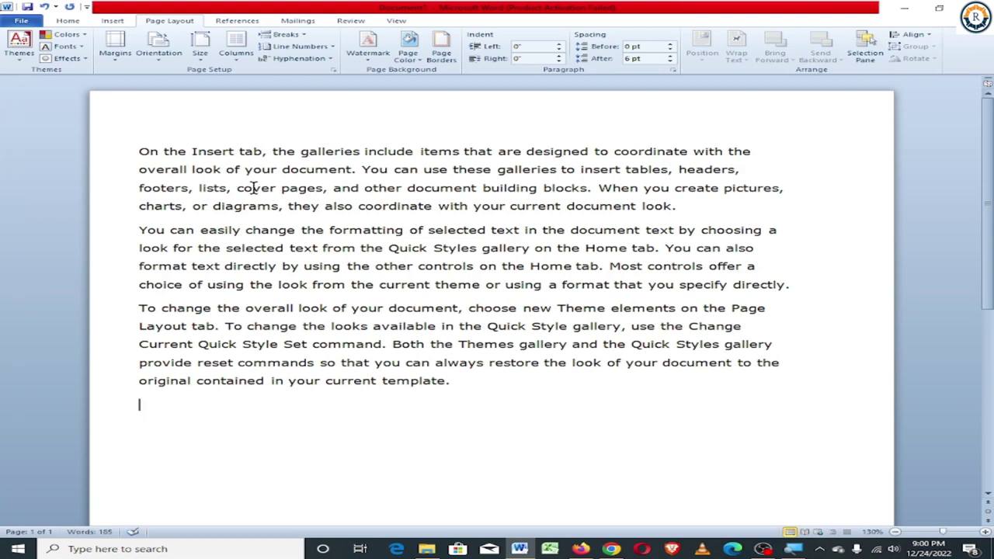
Merge the three sample paragraphs into a single paragraph.
left_click(676, 206)
key("Delete")
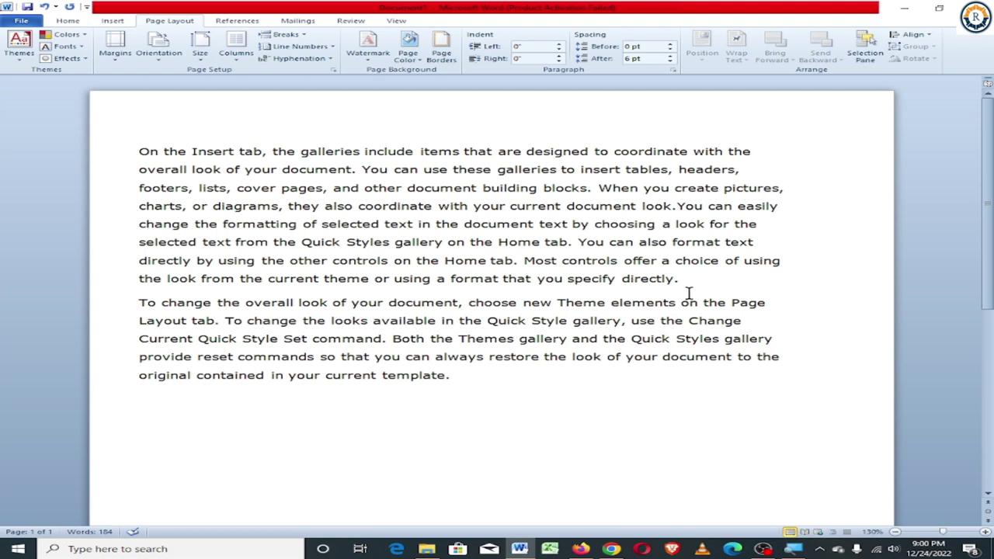
left_click(677, 278)
key("Delete")
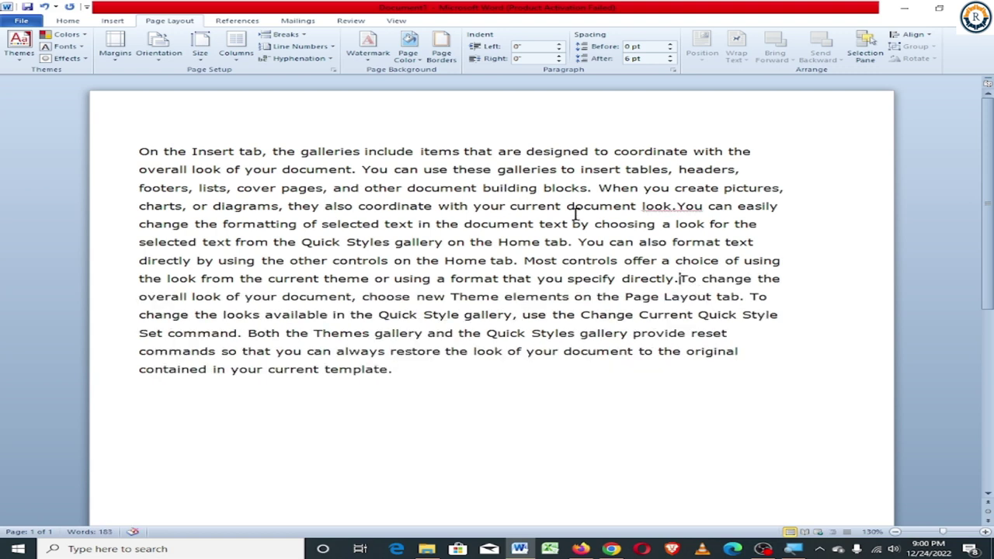
Insert continuous section breaks before 'You can', 'Most controls' and 'Quick Style gallery'.
left_click(677, 206)
left_click(297, 35)
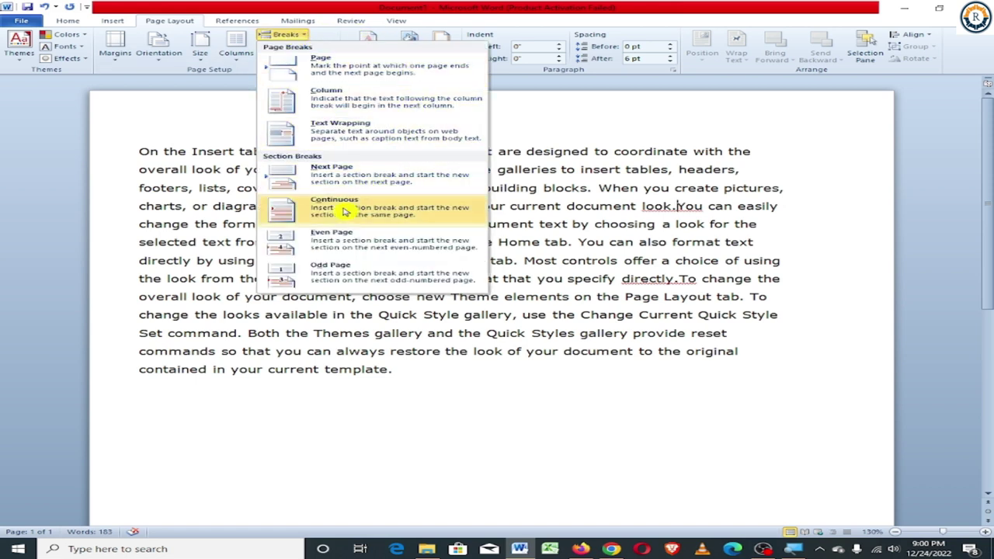
left_click(346, 212)
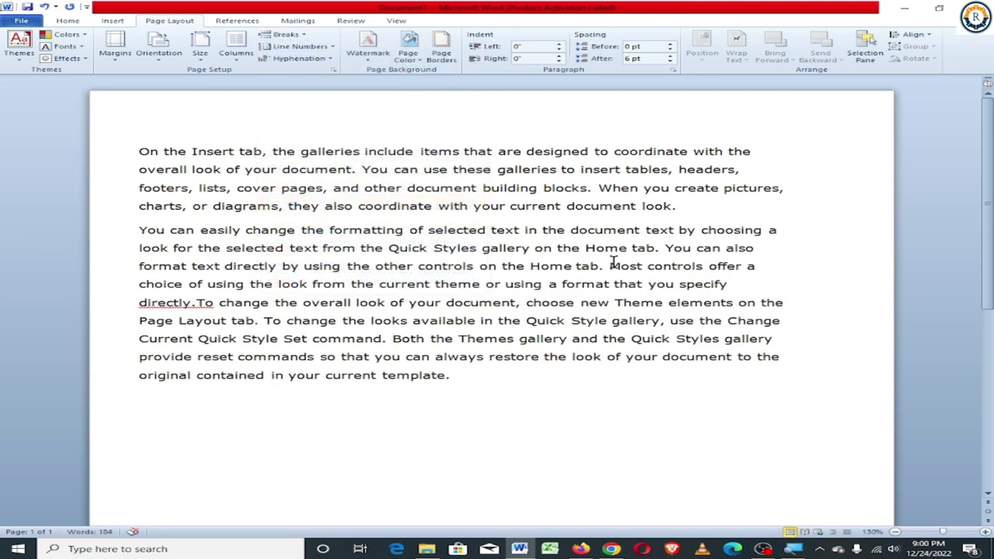
left_click(286, 34)
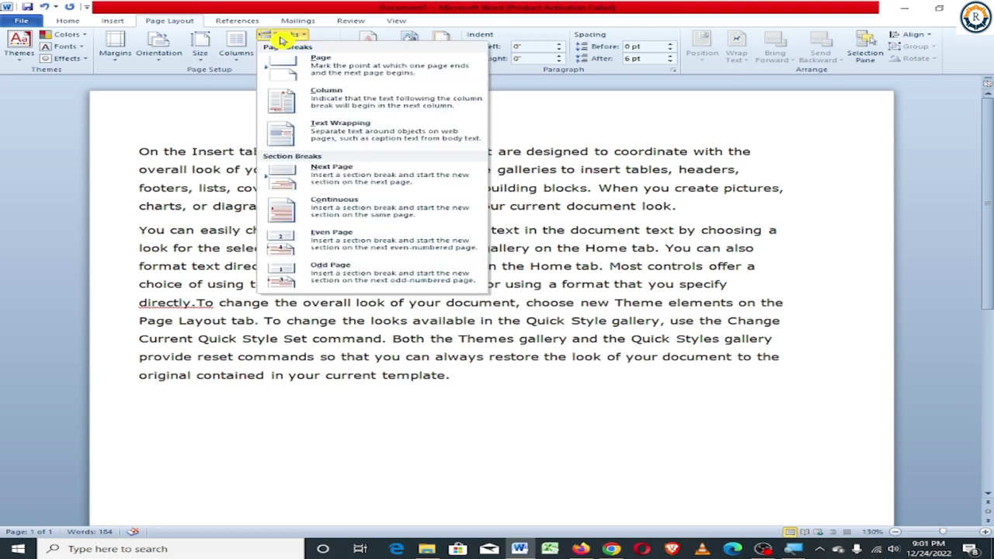
left_click(365, 210)
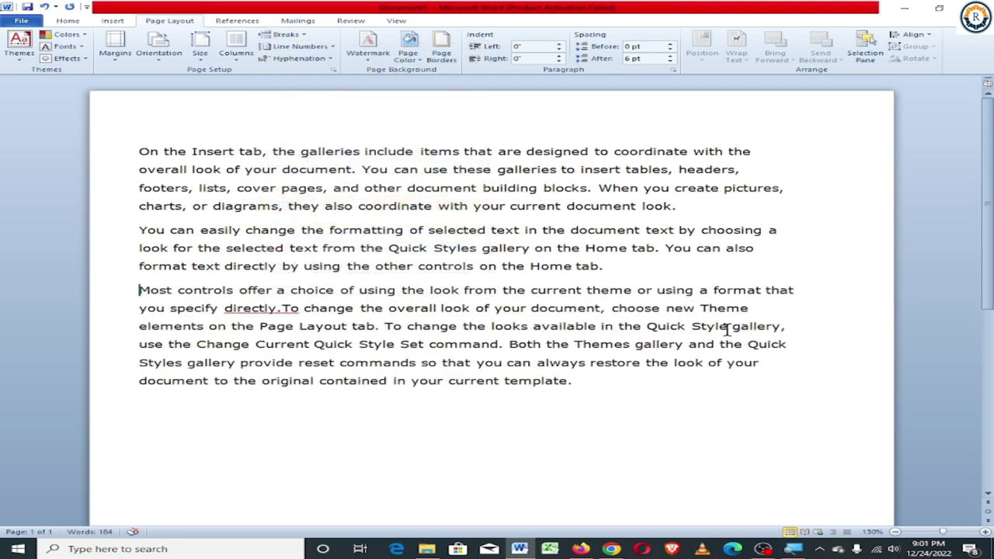
left_click(649, 326)
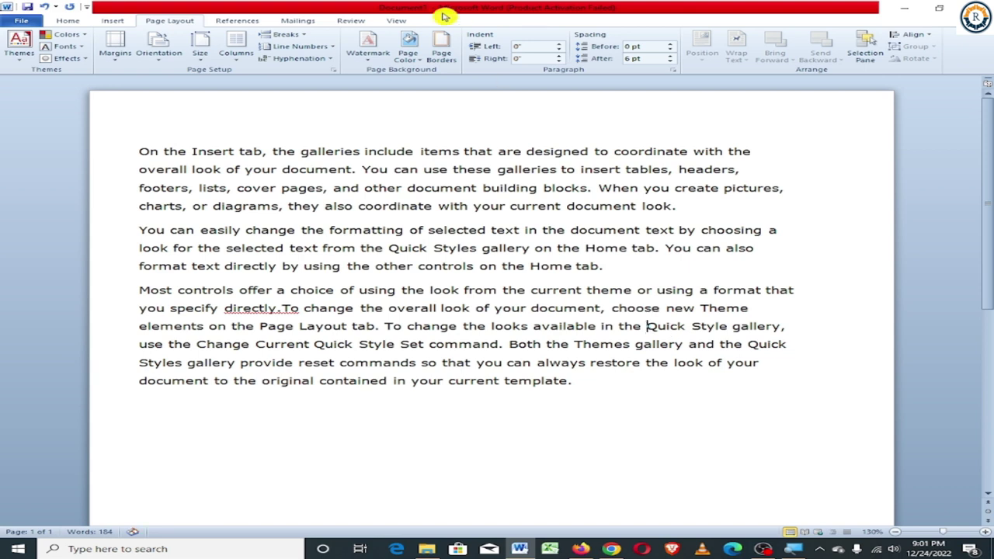
left_click(285, 34)
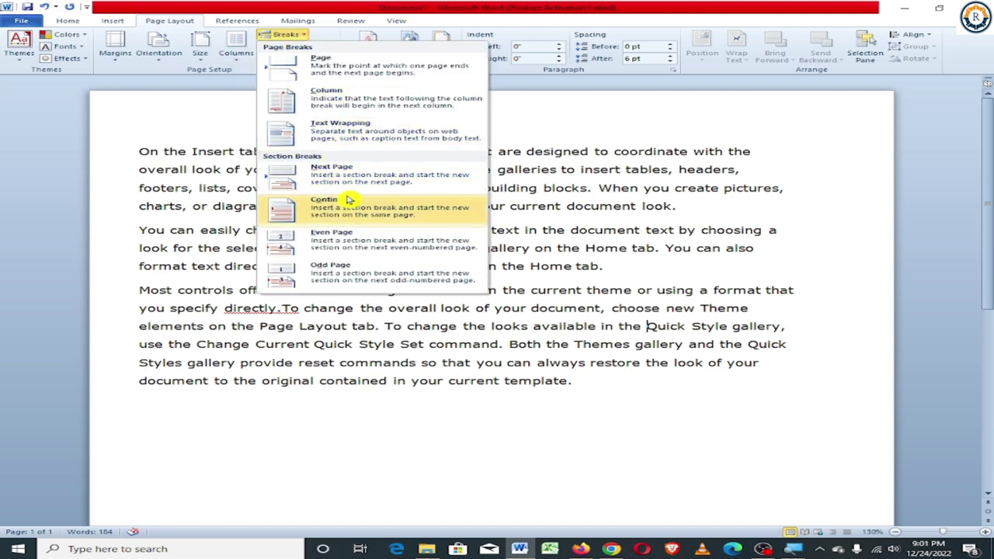
left_click(342, 202)
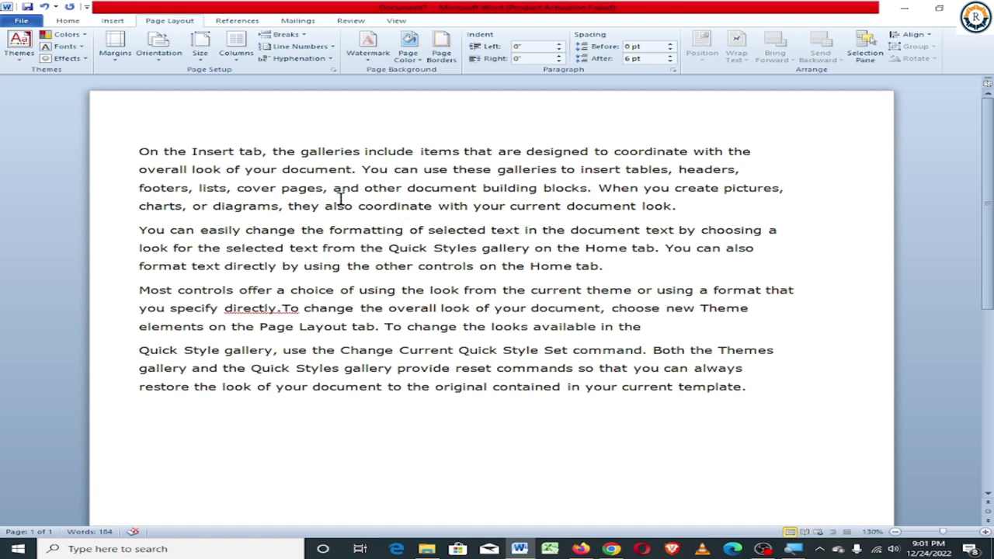
left_click(137, 154)
left_click(327, 48)
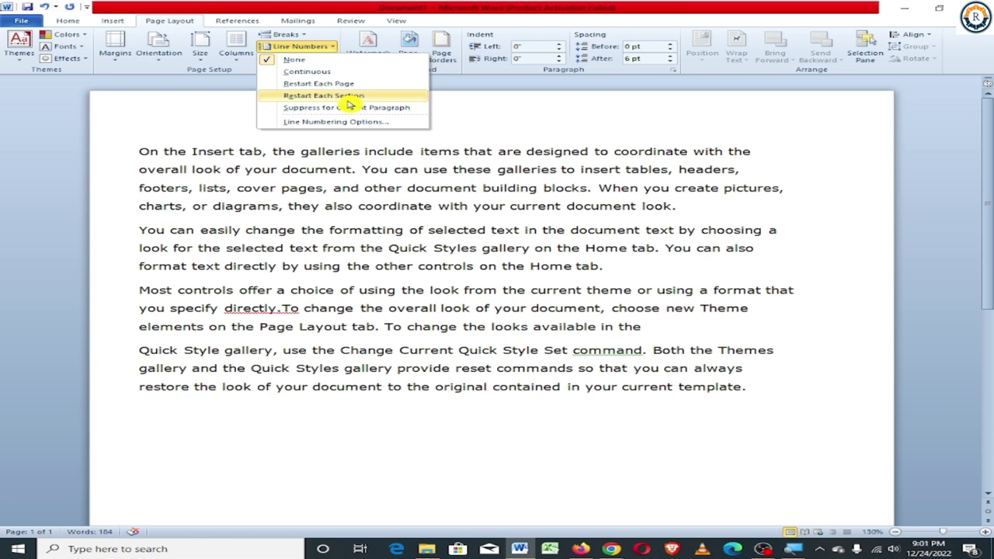
Set line numbering for all text to restart at 1 in each section.
key("Escape")
key("ctrl+a")
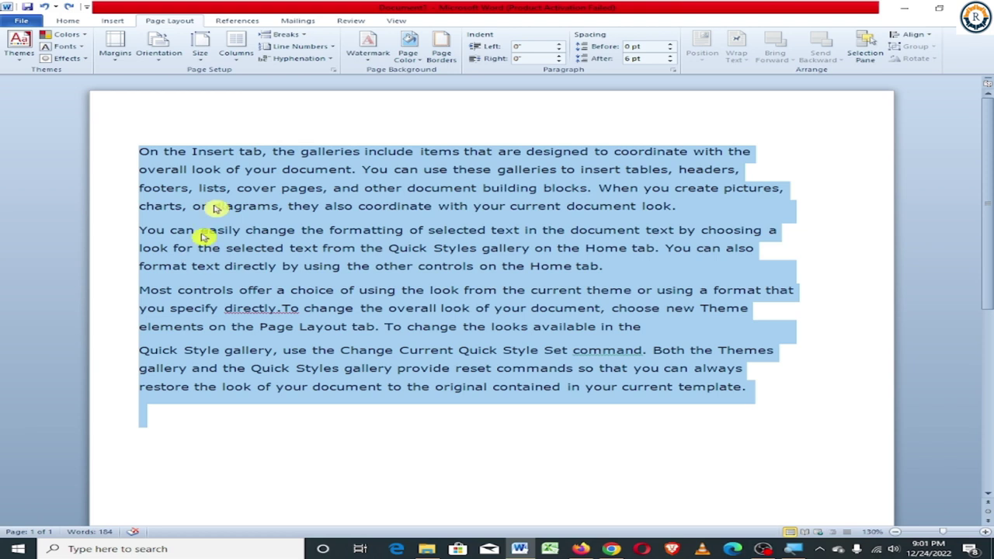
left_click(323, 48)
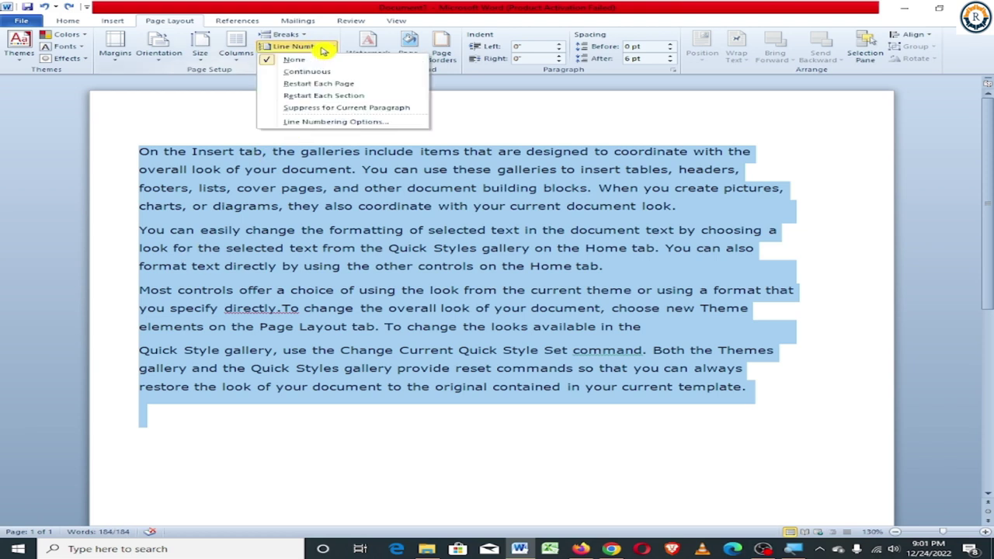
left_click(334, 97)
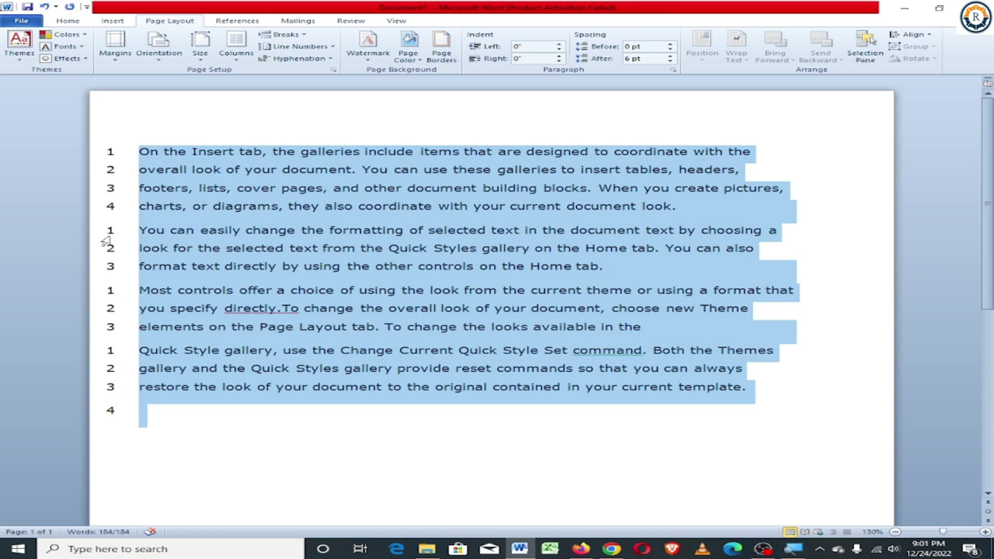
left_click(323, 48)
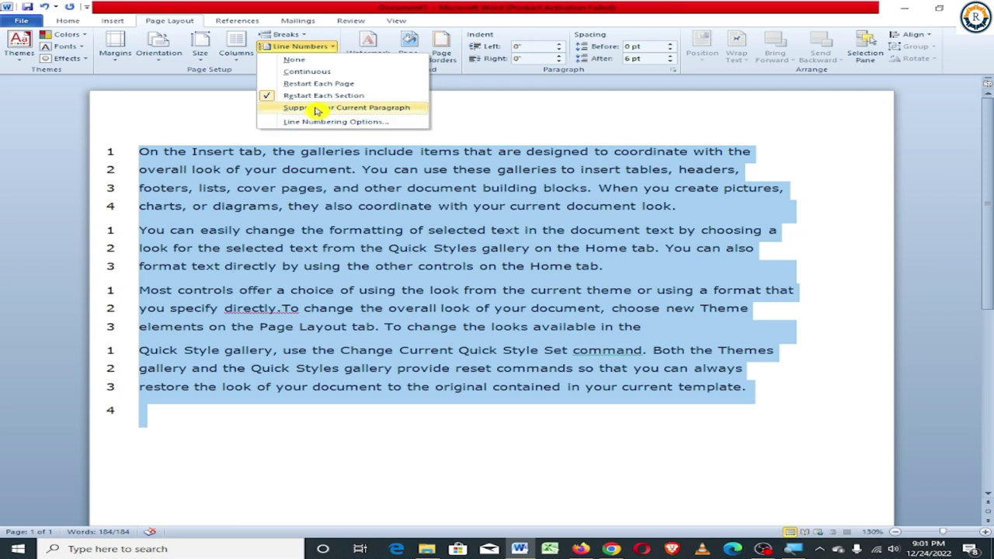
left_click(252, 246)
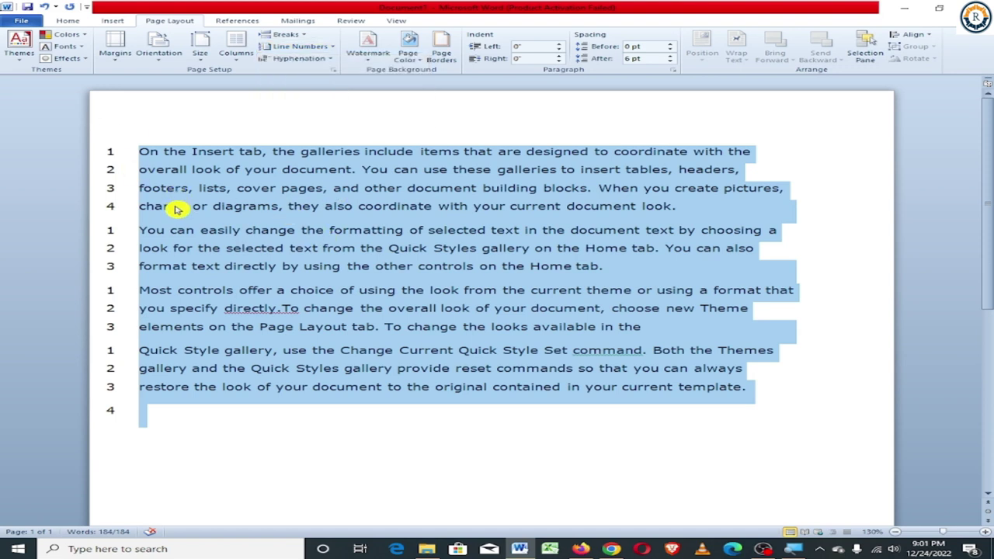
Suppress line numbers for the 'You can easily change' paragraph, then delete all text.
left_click(172, 231)
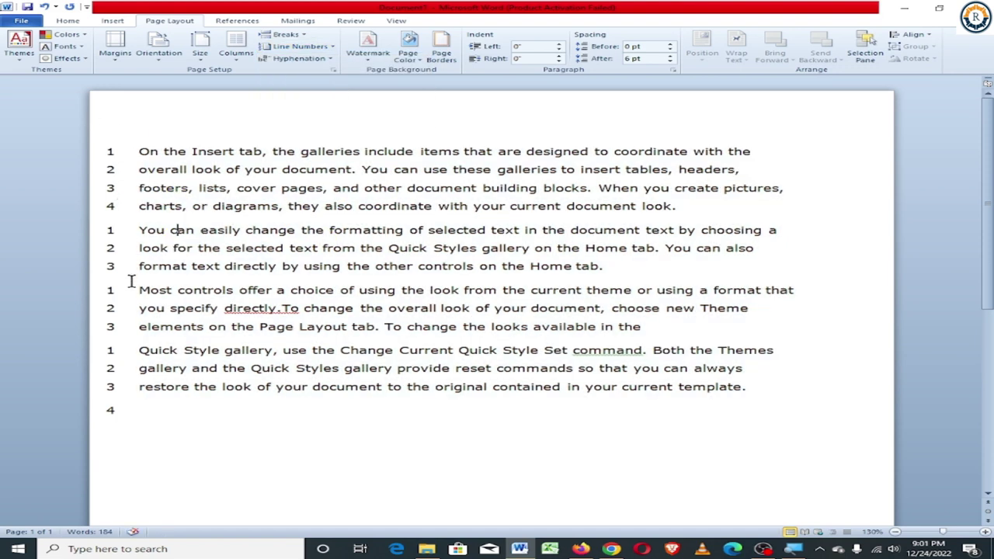
left_click_drag(136, 231, 606, 274)
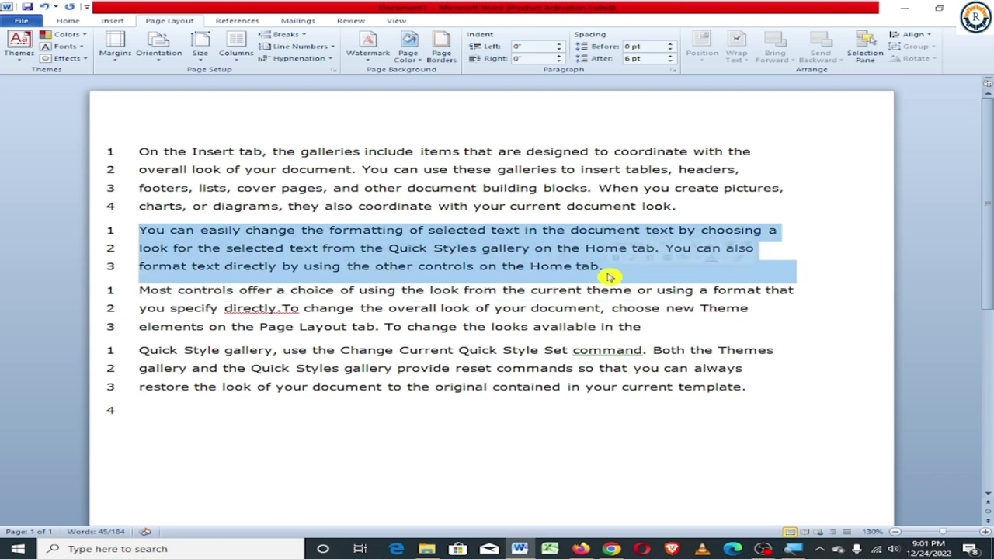
left_click(305, 245)
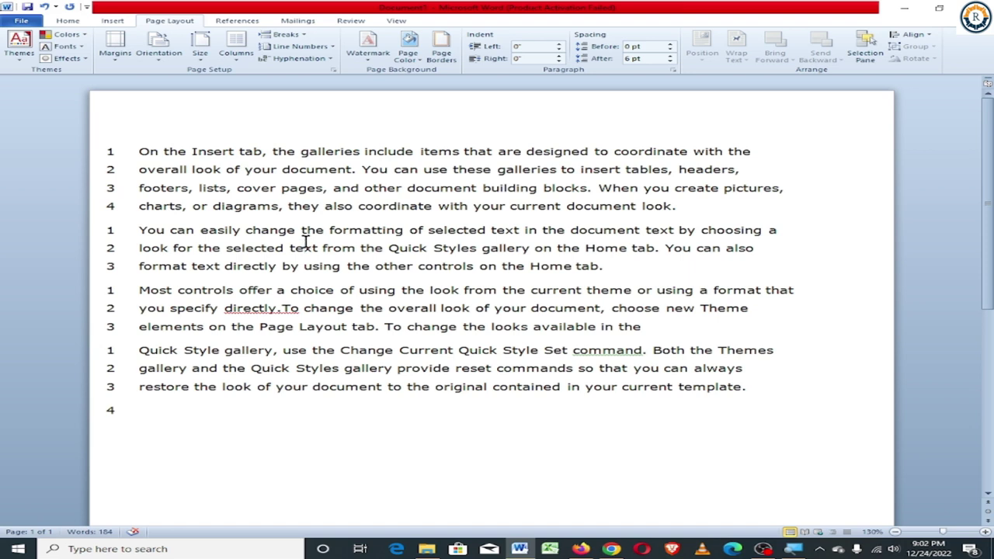
left_click(325, 48)
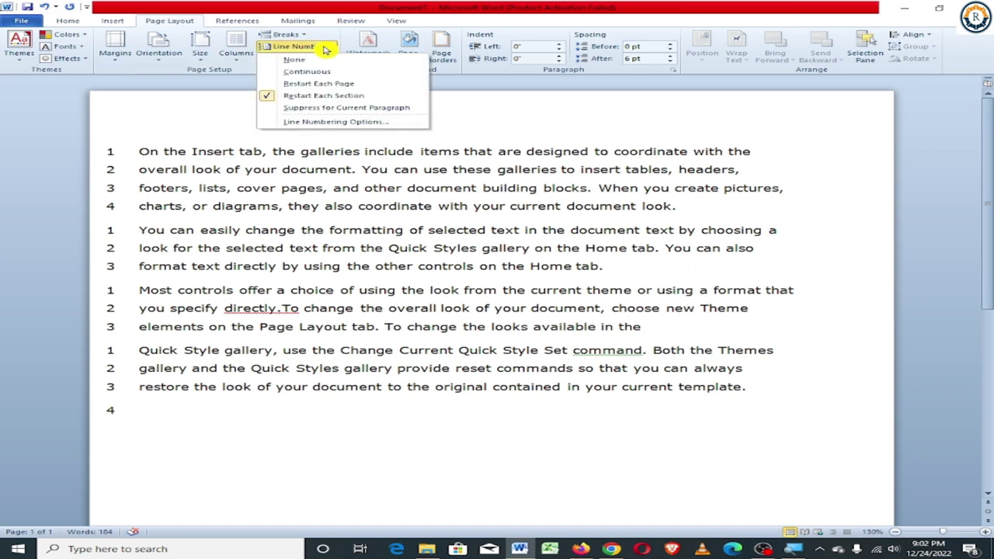
left_click(350, 114)
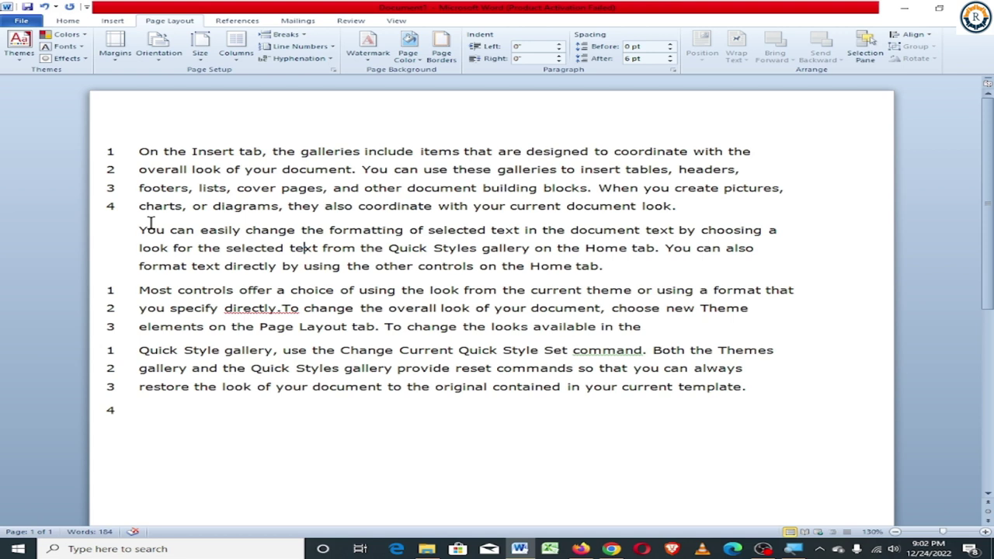
key("ctrl+a")
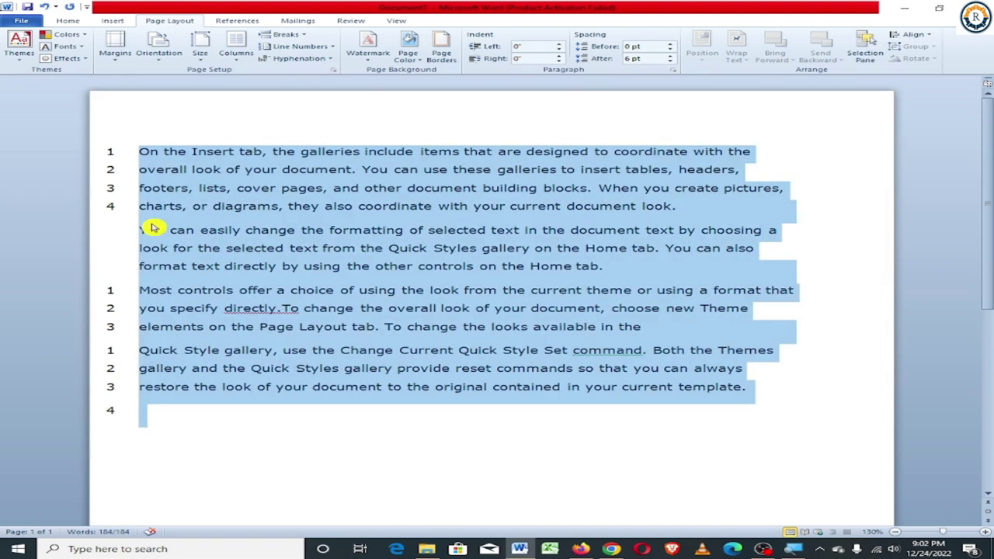
key("Delete")
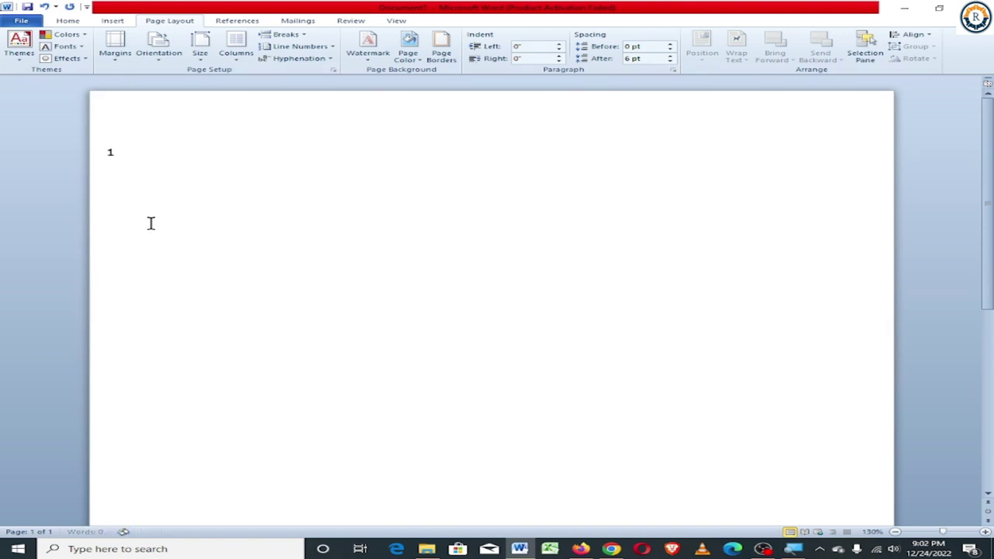
Turn line numbering off and generate three sample paragraphs with =rand.
left_click(329, 51)
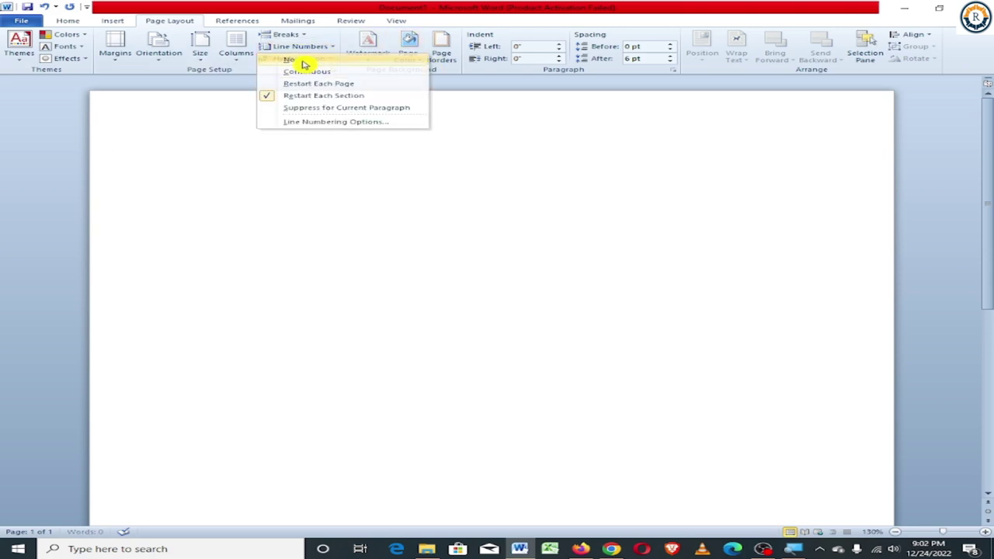
left_click(301, 61)
type("=")
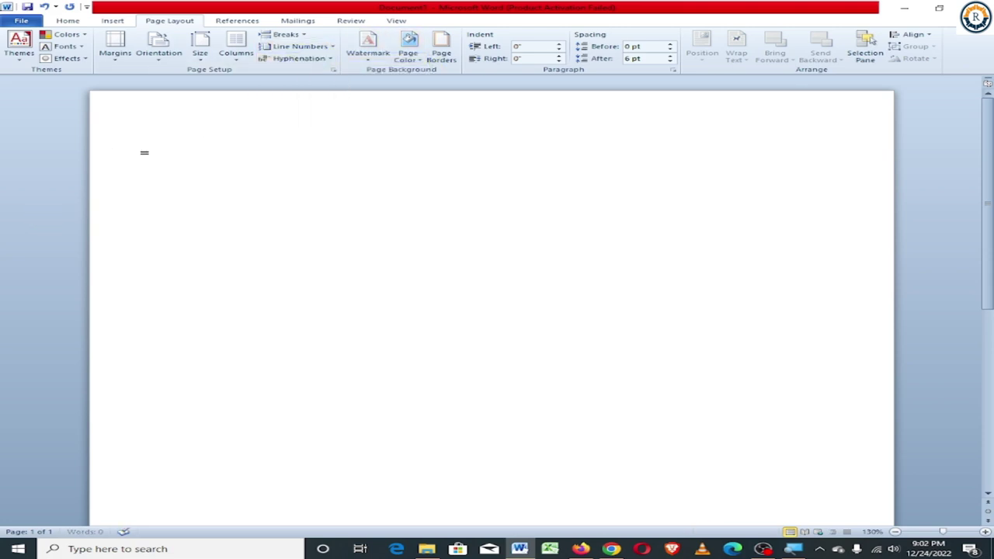
type("rand(")
key("Return")
type("\\")
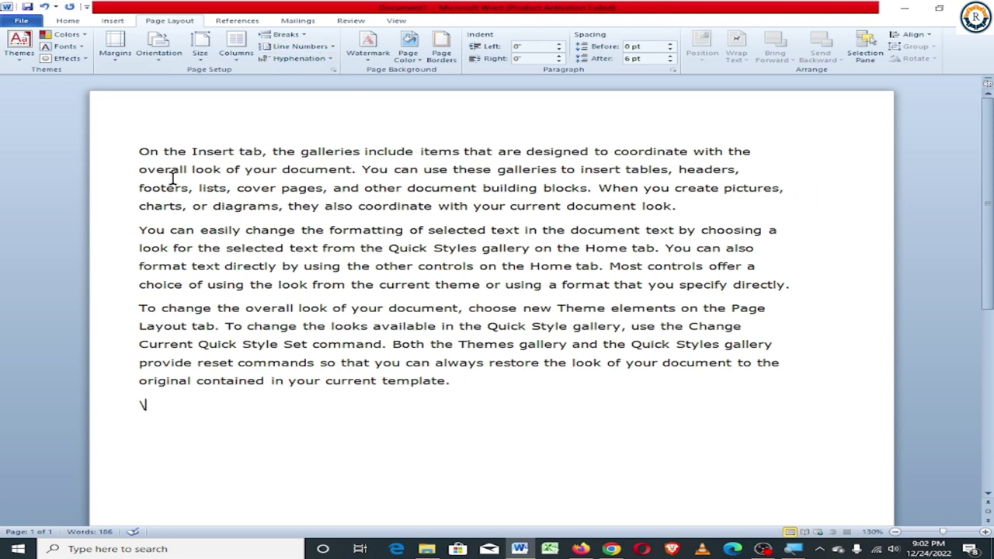
left_click(314, 62)
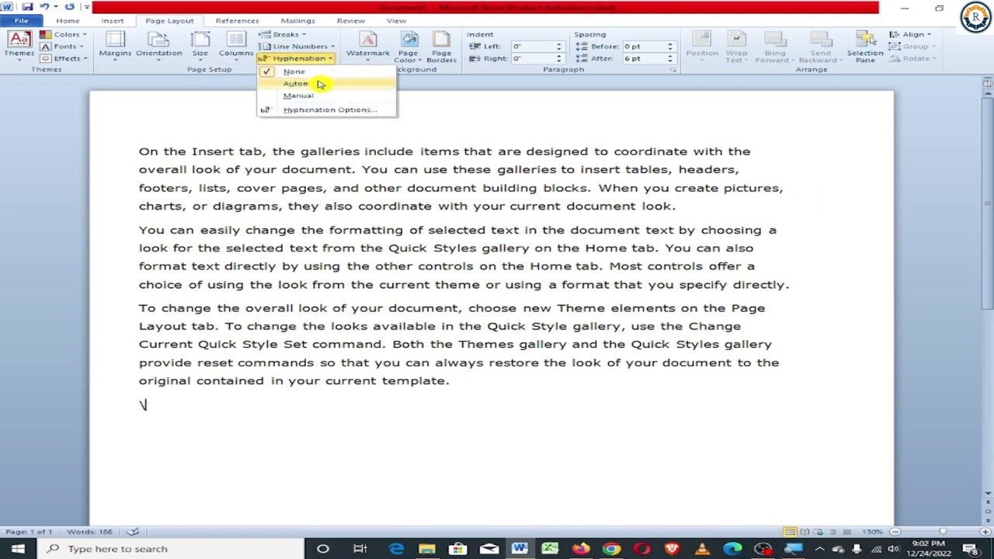
left_click(318, 86)
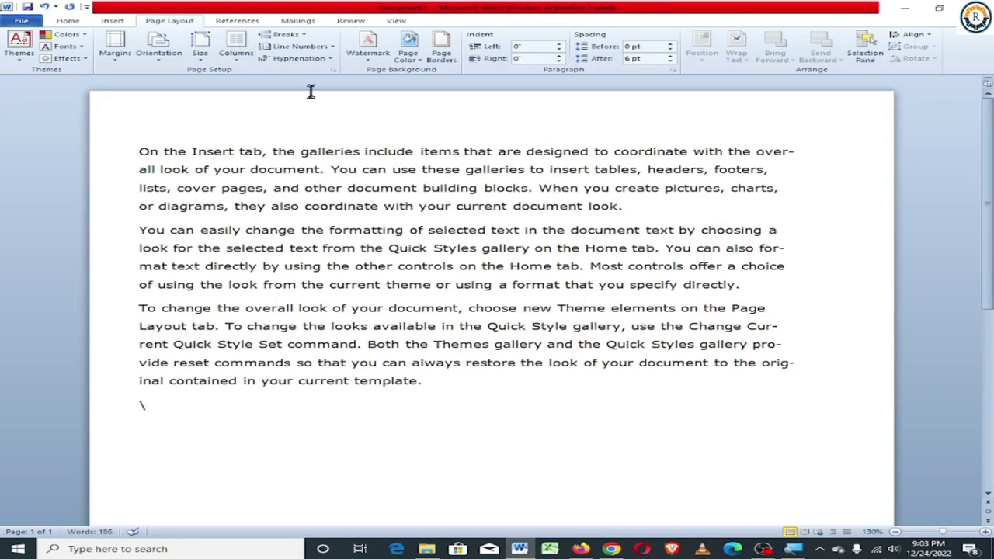
left_click(311, 60)
left_click(292, 72)
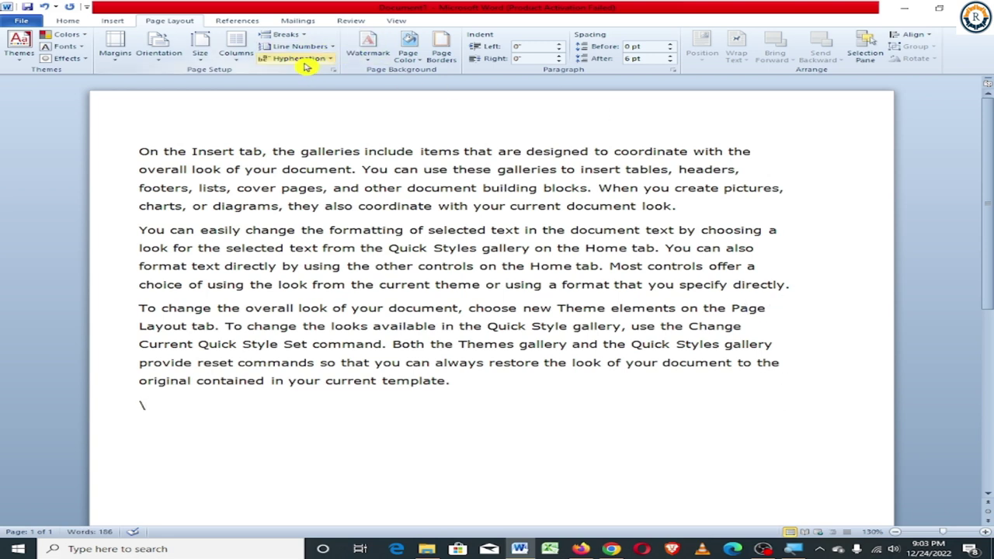
Manually hyphenate, accepting over-all and Cur-rent but rejecting for-mat and pro-vide.
left_click(309, 63)
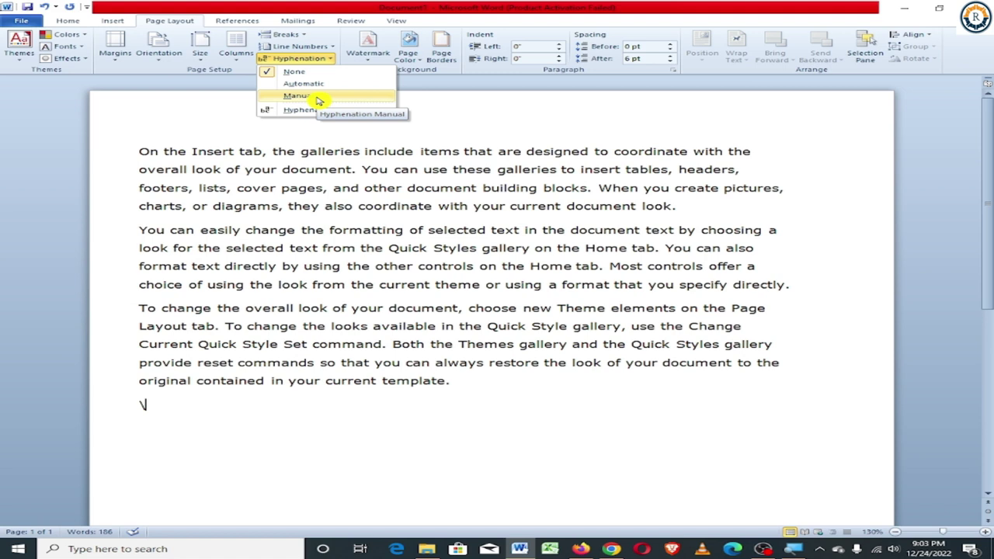
left_click(318, 101)
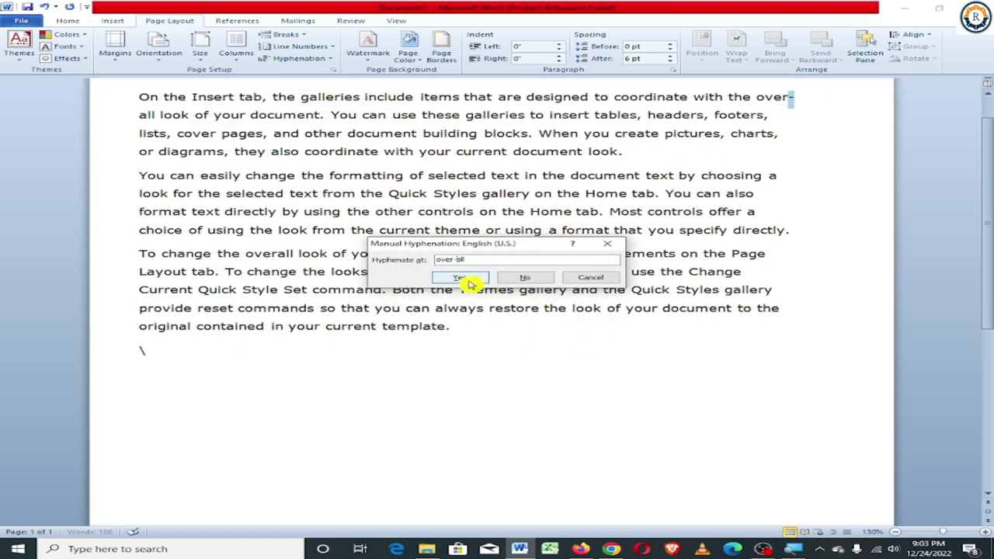
left_click(466, 279)
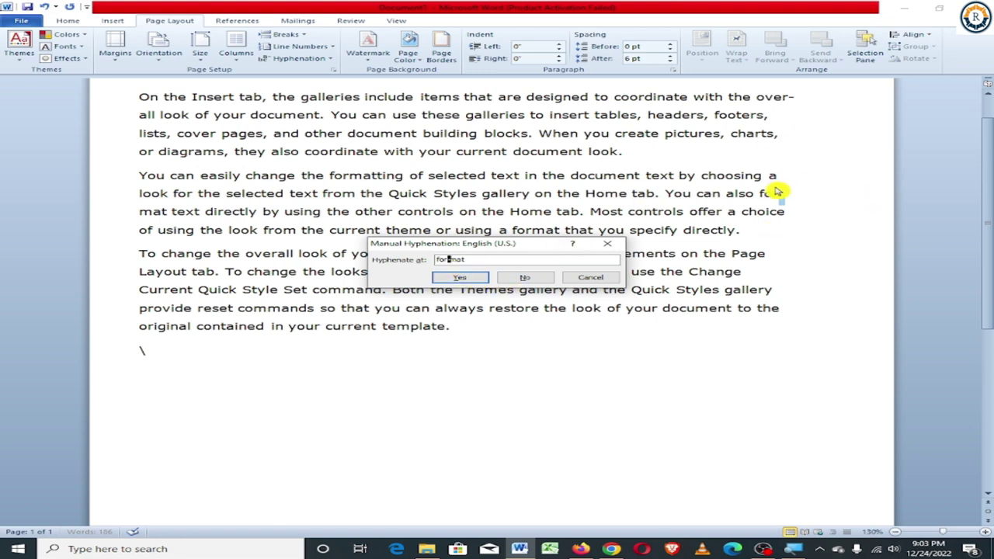
left_click(527, 281)
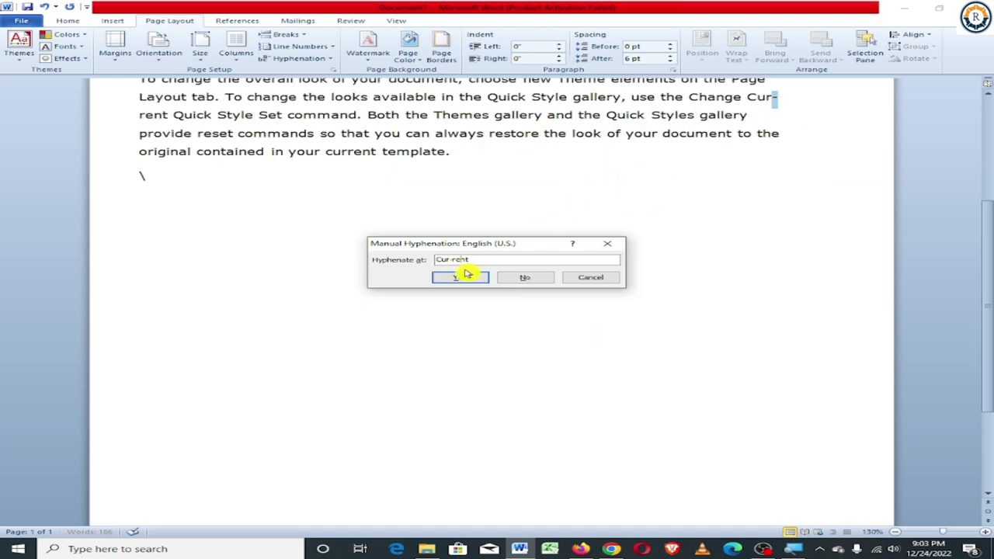
left_click(458, 281)
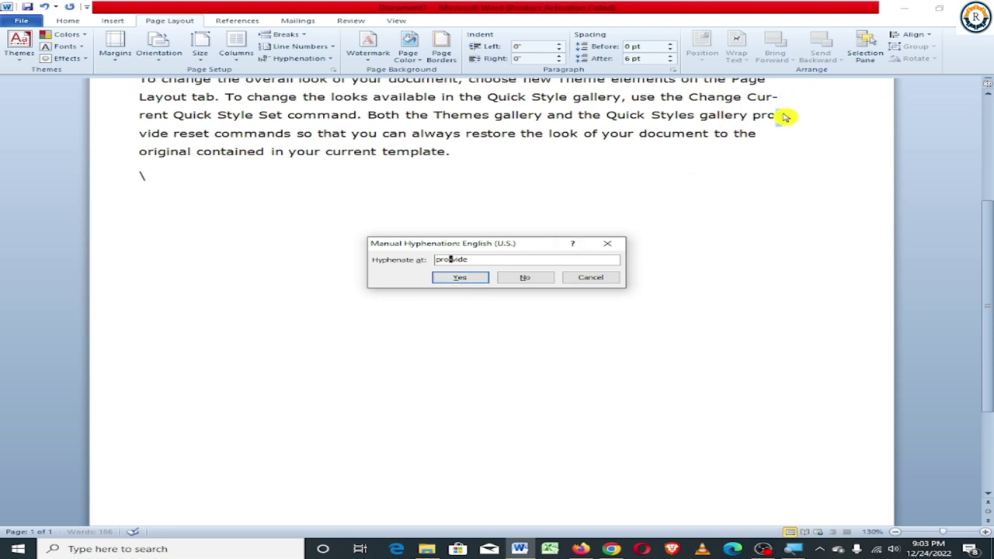
left_click(517, 278)
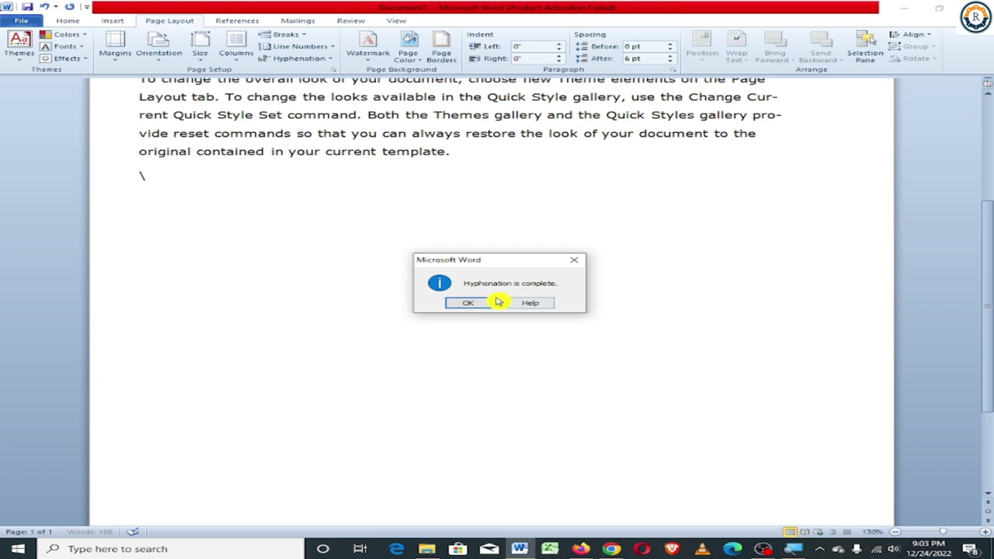
left_click(449, 304)
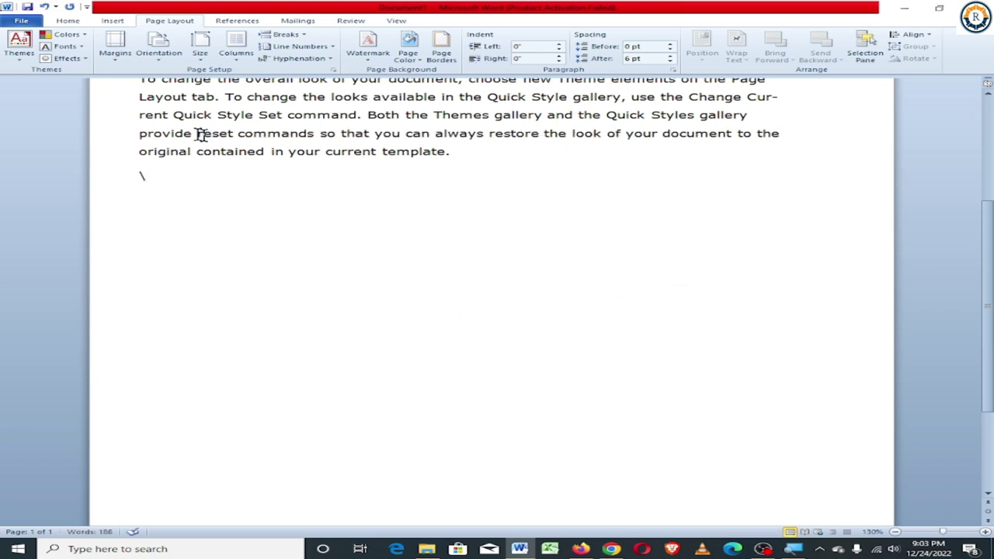
Return to the top of the page and open the Page Borders settings.
scroll(711, 150, "up", 5)
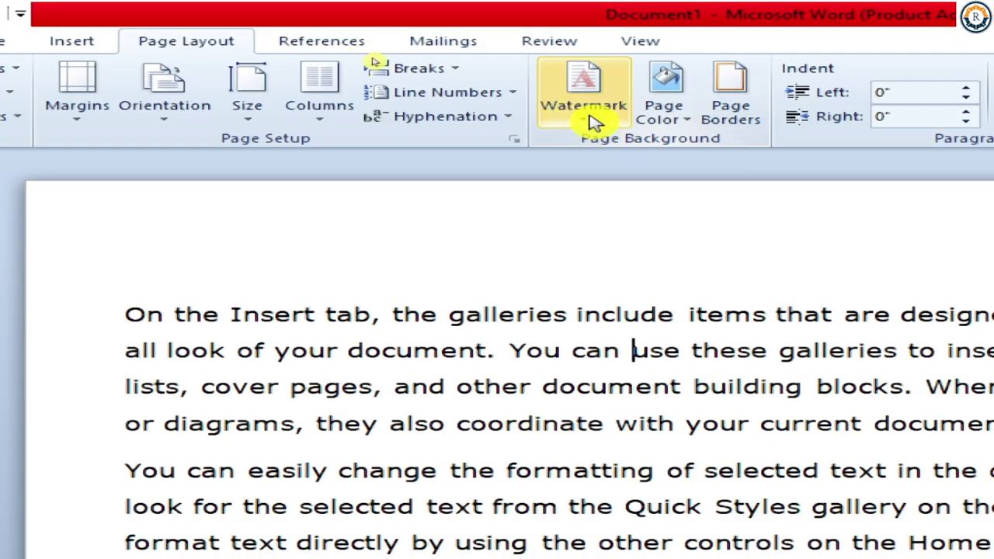
left_click(746, 122)
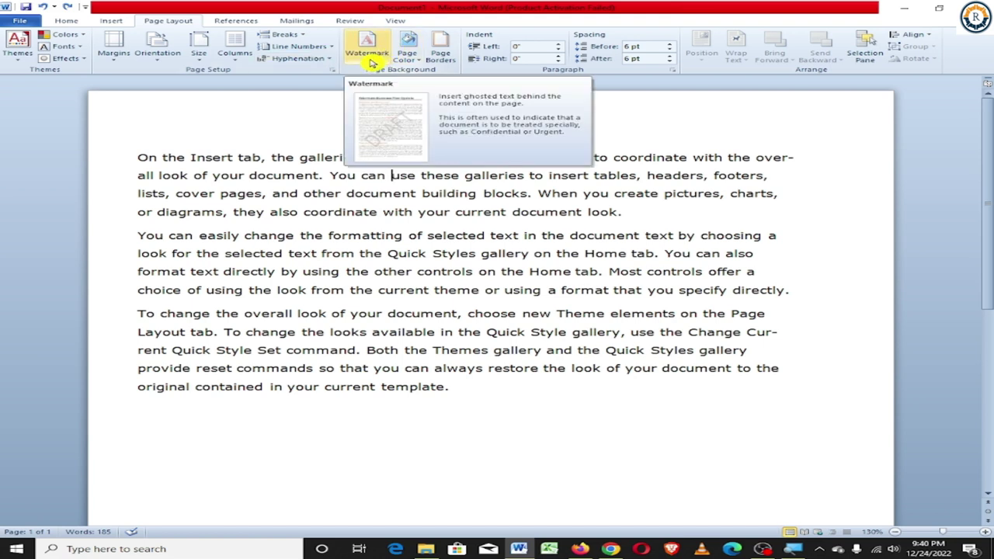
Apply the diagonal CONFIDENTIAL watermark, then replace it with the horizontal DRAFT watermark.
left_click(371, 64)
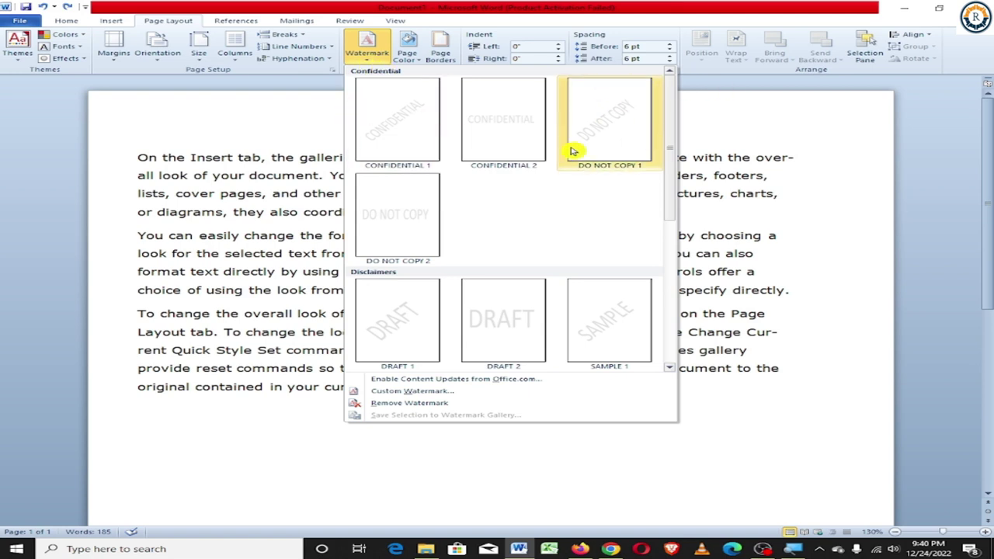
left_click(409, 134)
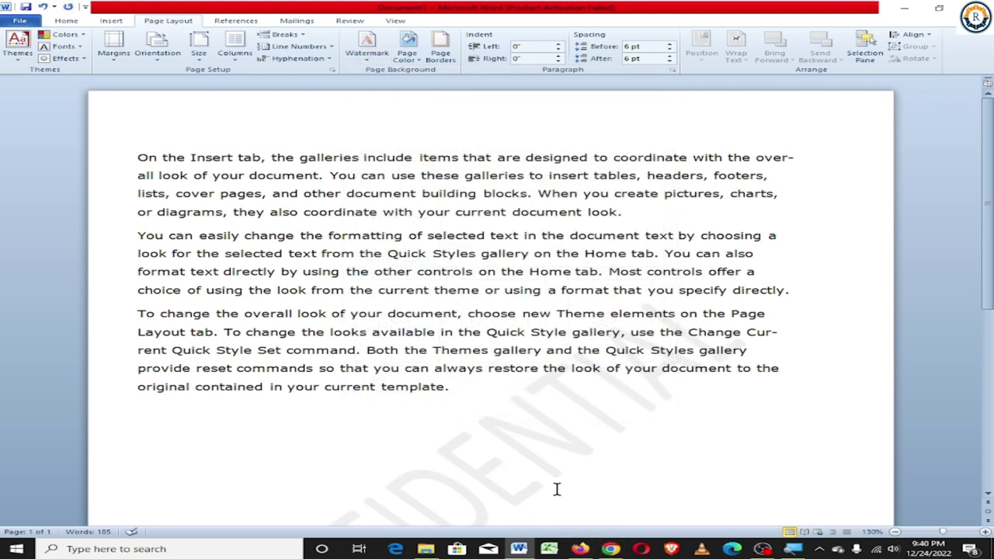
scroll(559, 389, "down", 2)
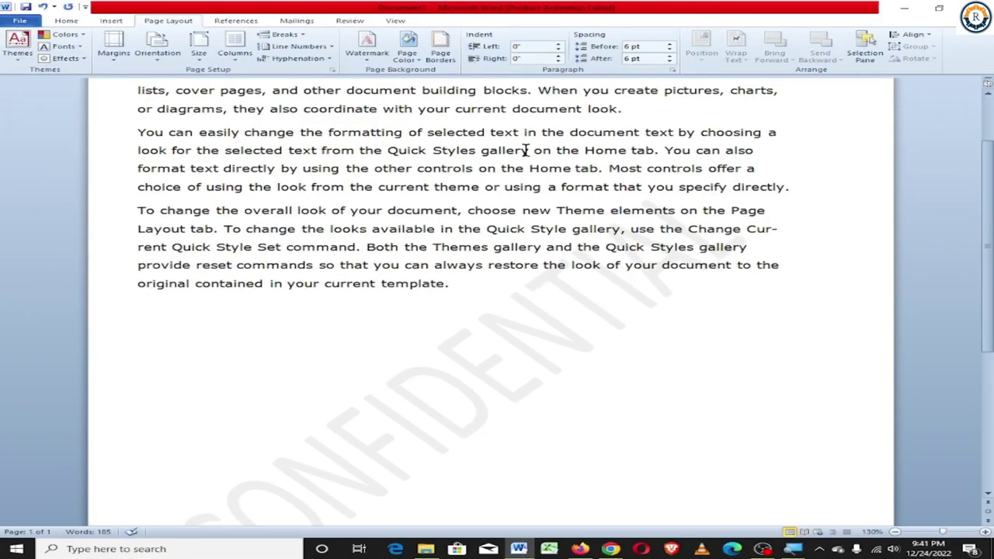
left_click(359, 48)
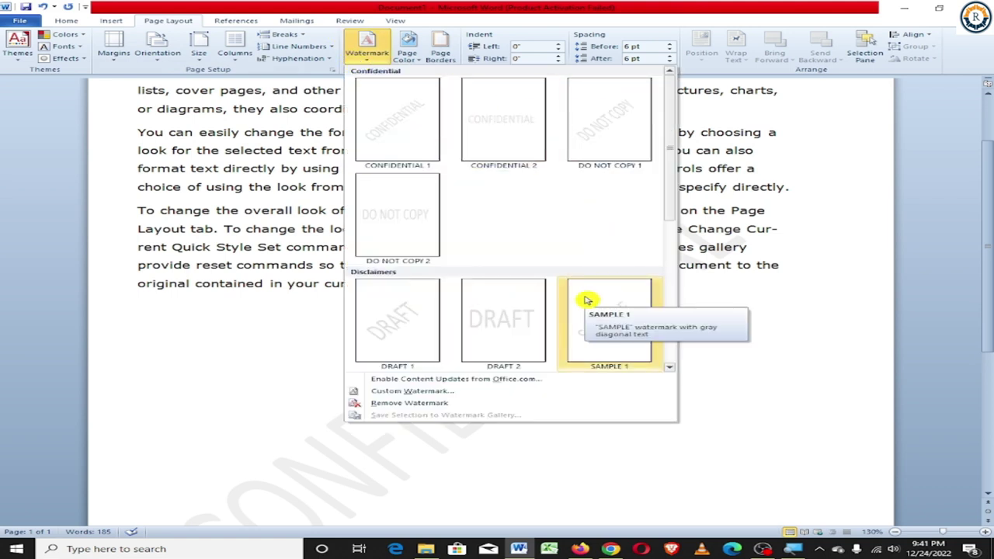
left_click(504, 351)
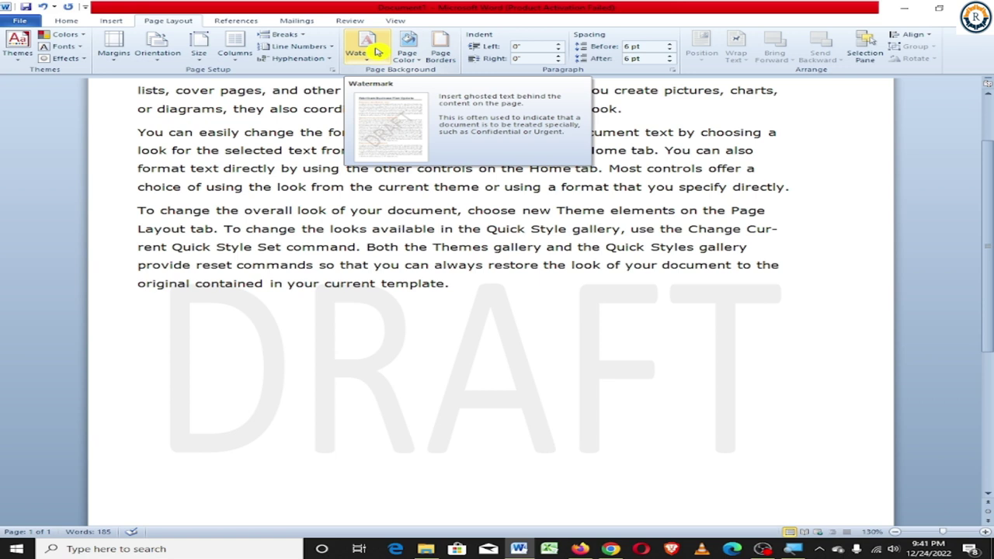
Use Custom Watermark to set image 20221109_183706_0000 as a washed-out picture watermark.
left_click(375, 61)
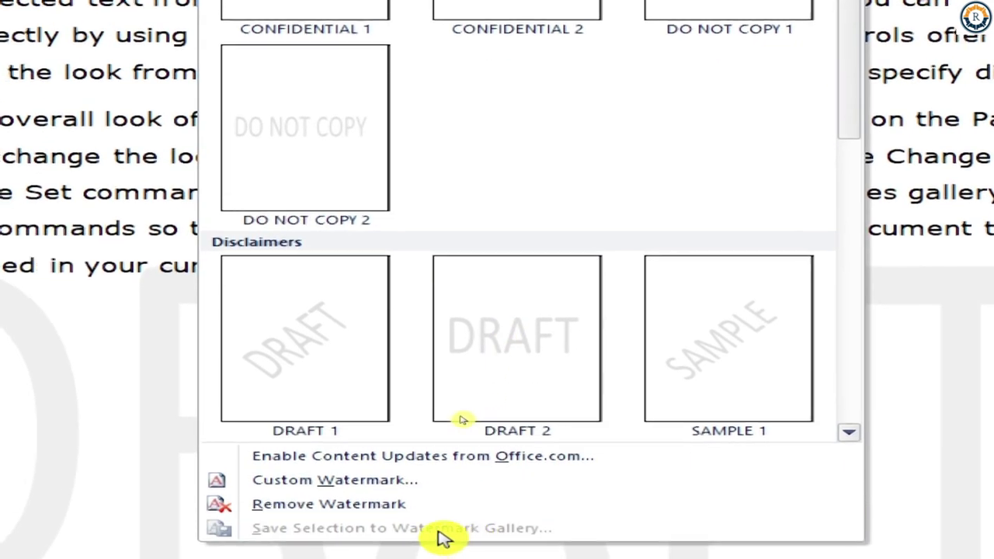
left_click(293, 488)
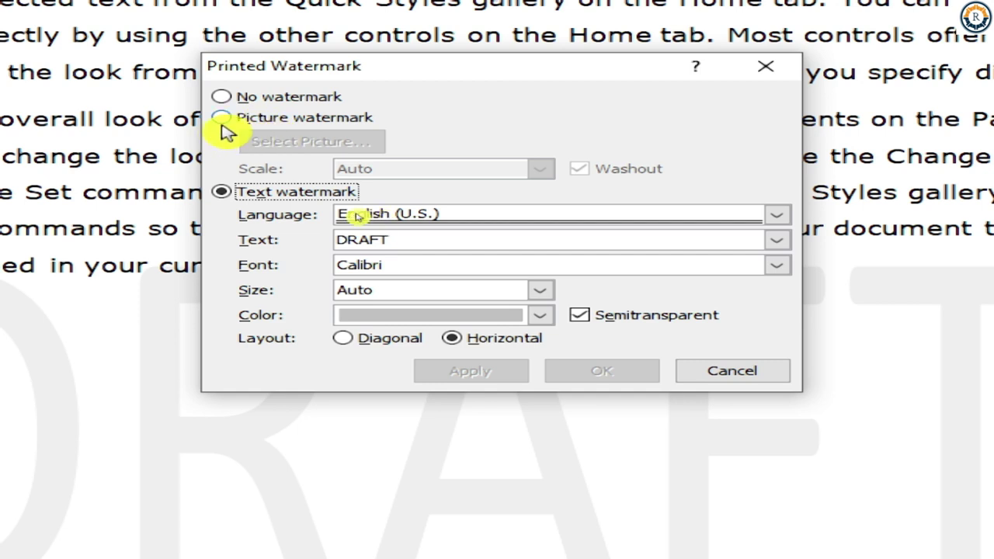
left_click(223, 119)
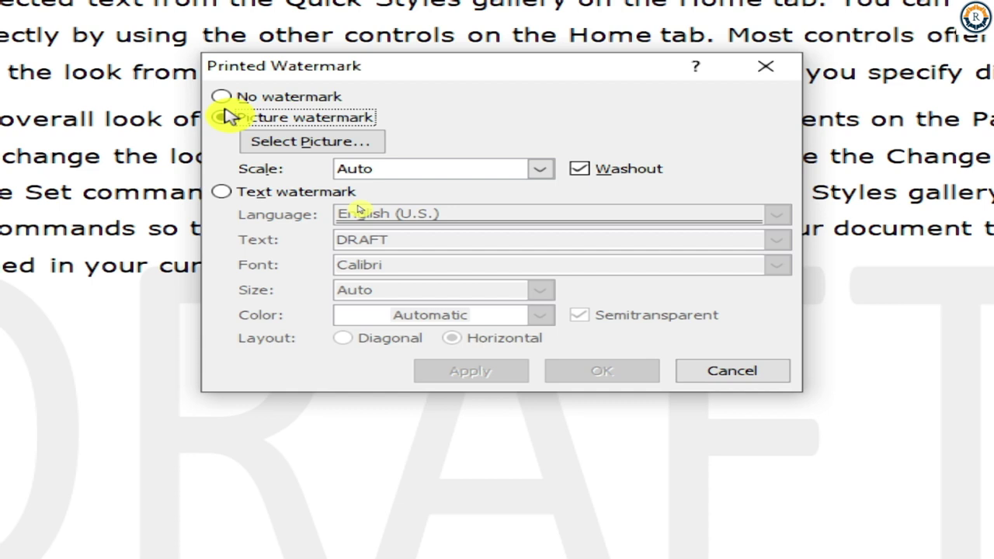
left_click(351, 149)
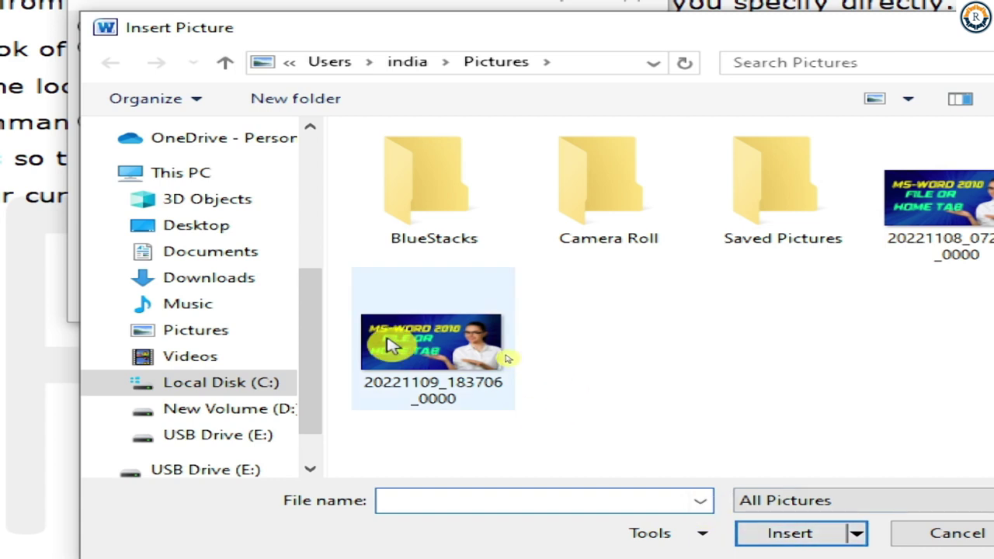
left_click(390, 345)
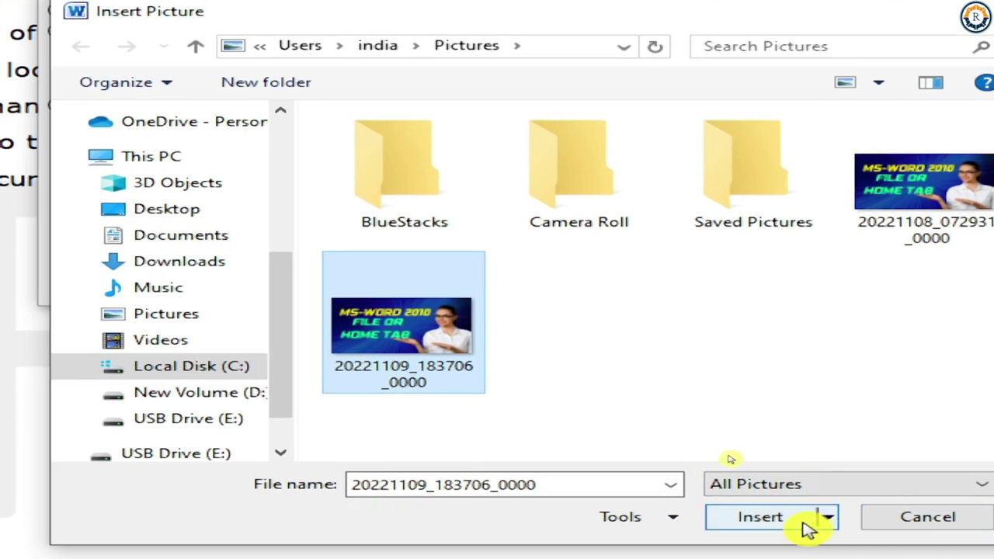
left_click(807, 527)
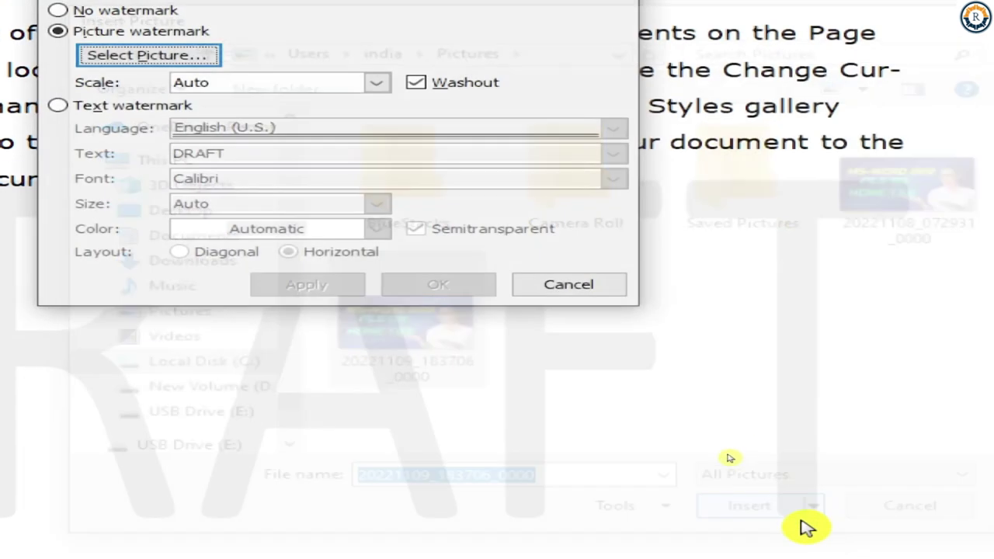
left_click(291, 287)
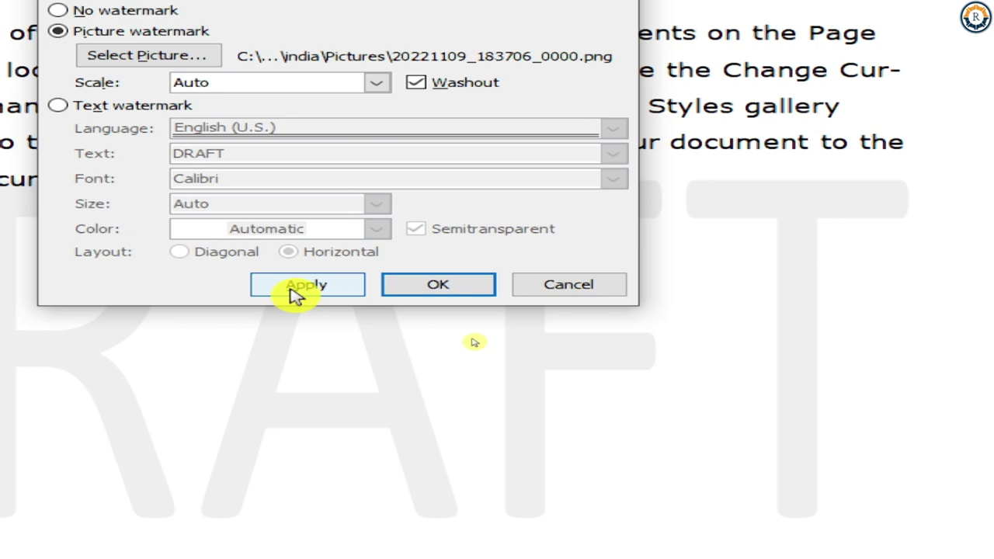
left_click(295, 291)
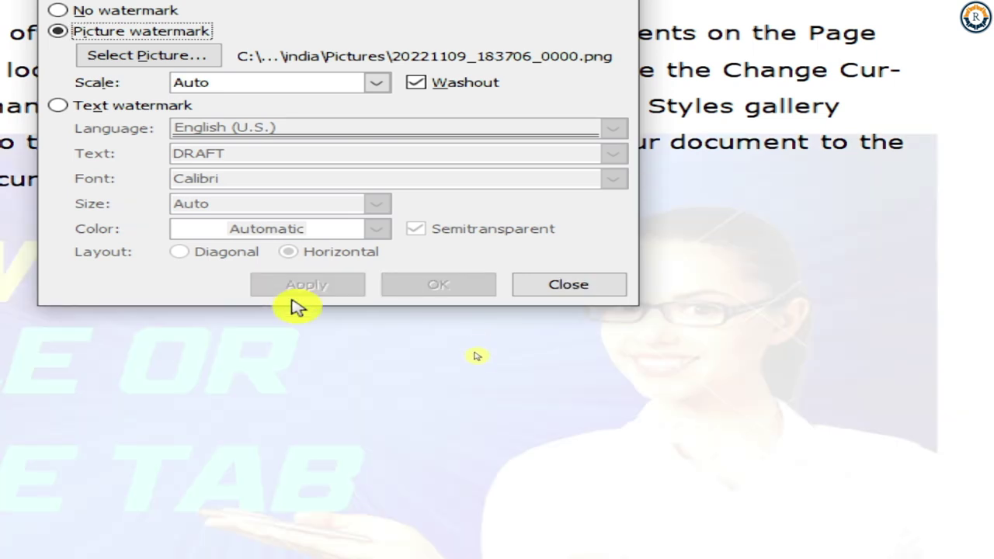
left_click(572, 311)
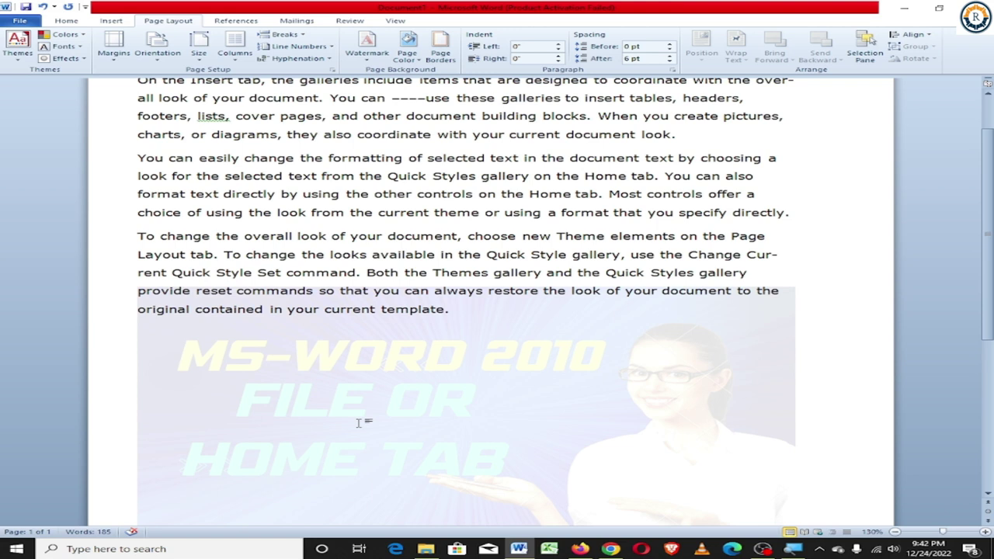
scroll(457, 380, "down", 4)
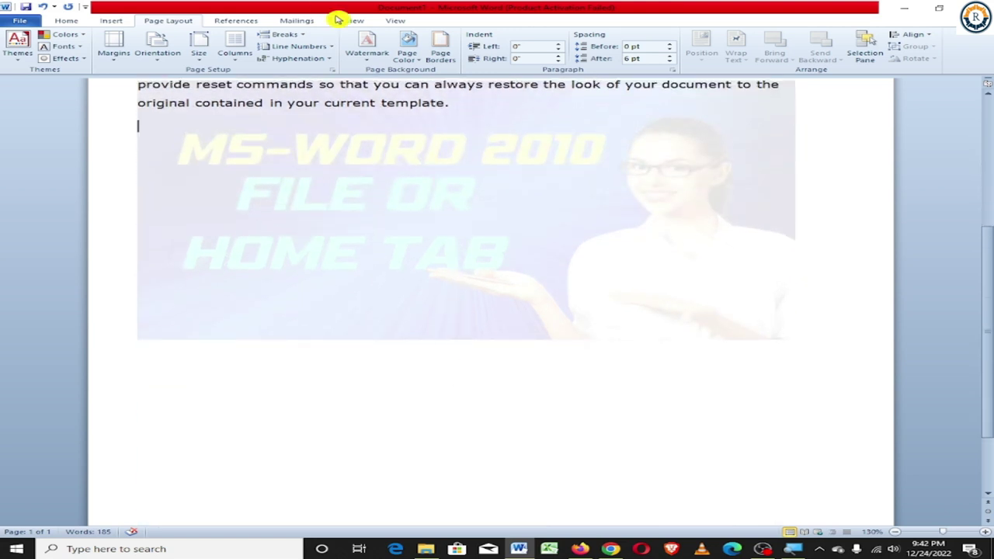
Turn off Washout on the picture watermark so it shows in full colour.
left_click(371, 49)
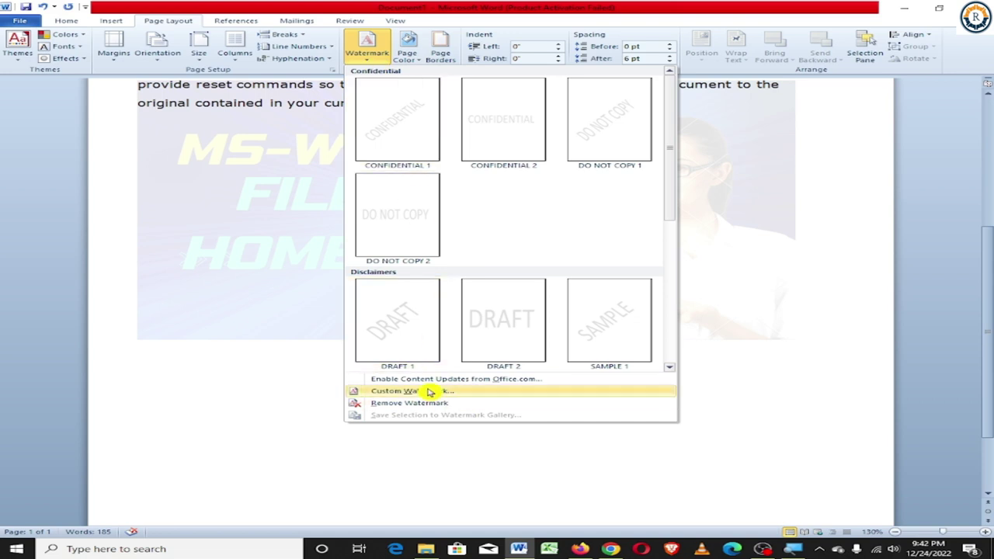
left_click(455, 389)
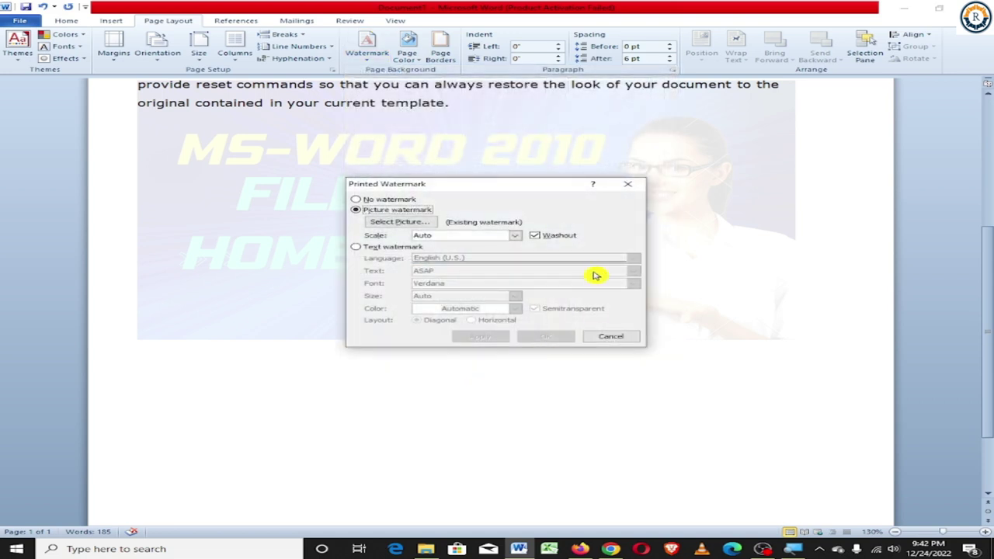
left_click(555, 241)
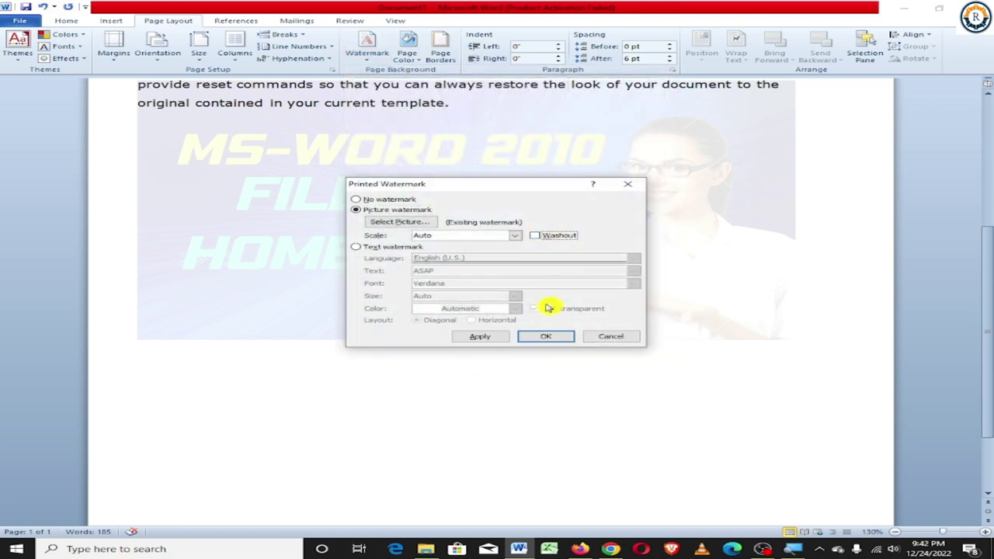
left_click(487, 337)
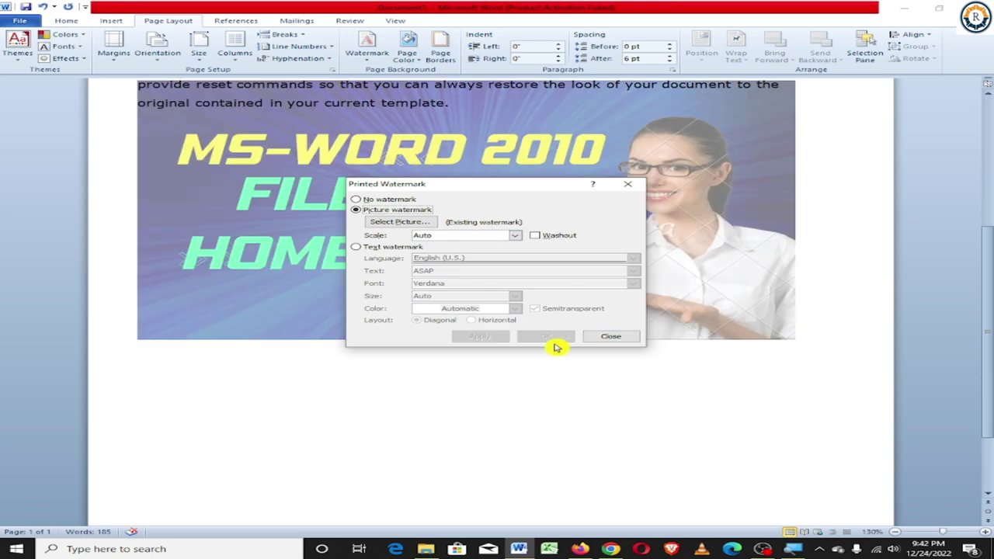
left_click(598, 337)
scroll(462, 295, "up", 1)
scroll(470, 289, "up", 3)
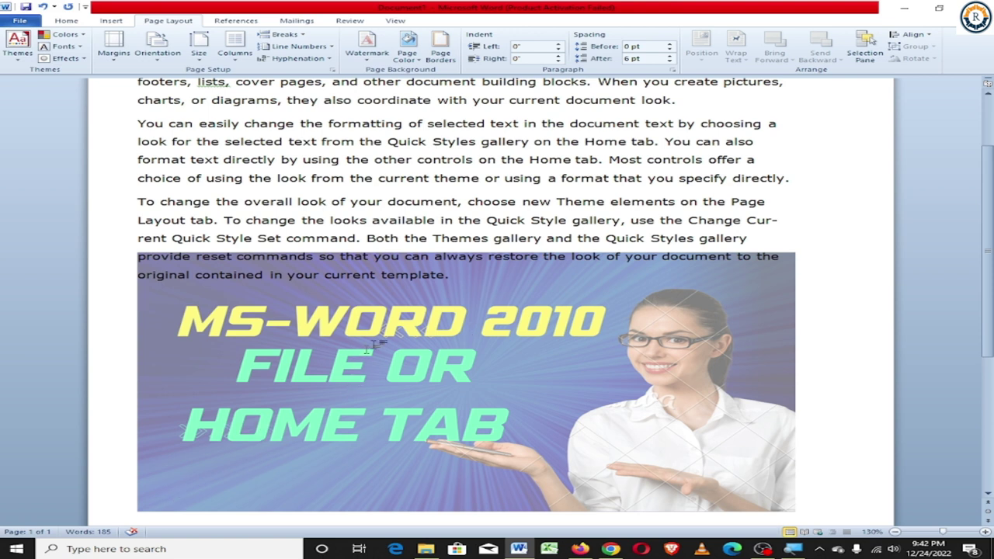
Type filler lines 'ghfdgfdgfd' and 'ghghgfjhgkjjhjkluu8658u56ujtrf' after the last paragraph.
type("ghfdgfdgfd")
key("Return")
type("ghghgfjhgkjjhlkj;lkj;lk")
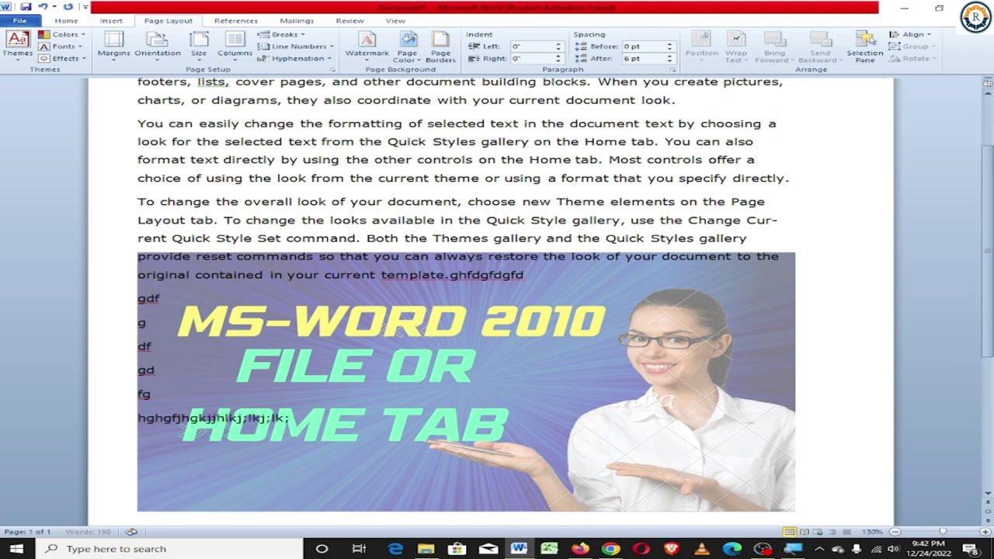
type("jkluu8658u56ujtrf")
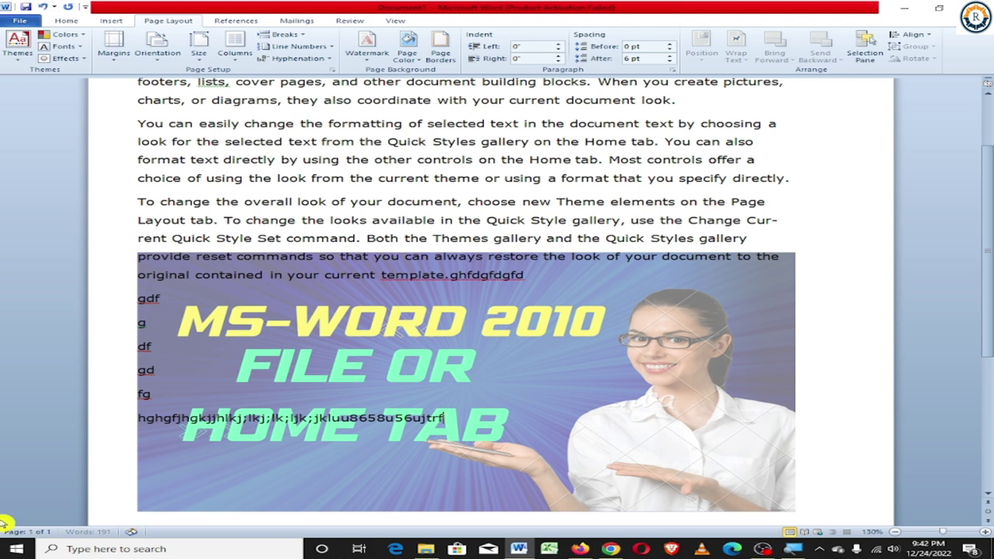
Check the page in print preview, then return to the document.
mouse_move(4, 525)
key("ctrl+p")
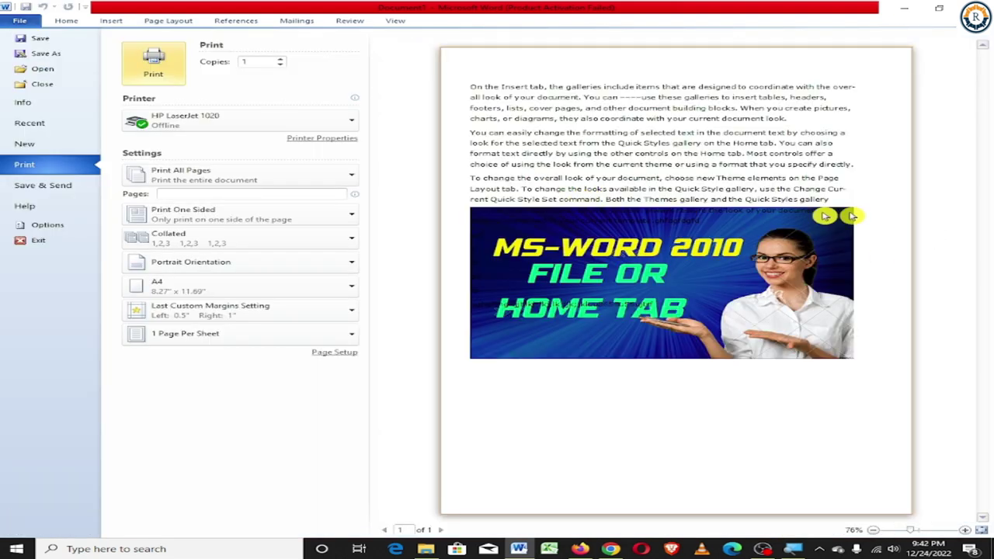
key("Escape")
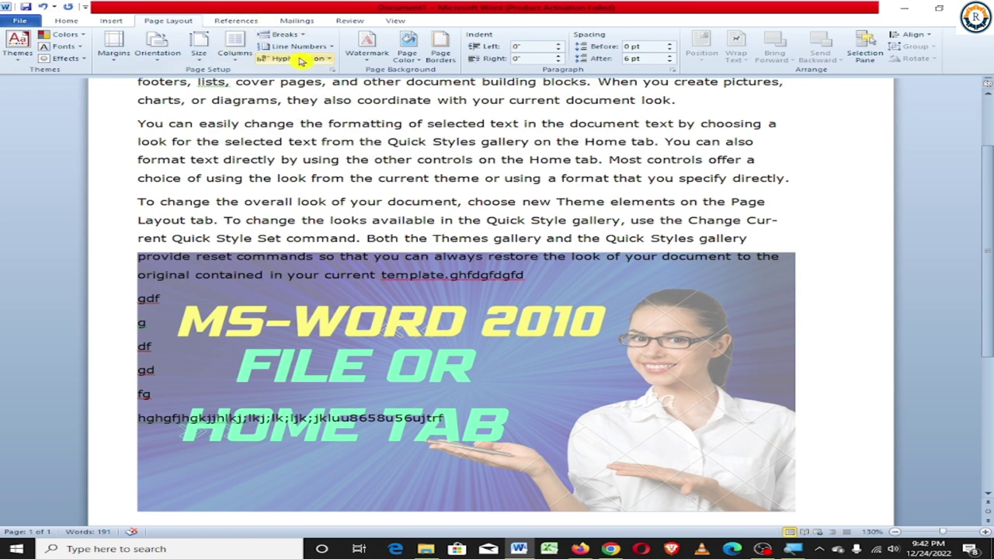
Set the picture watermark scale to 200% in Custom Watermark and apply it.
left_click(363, 59)
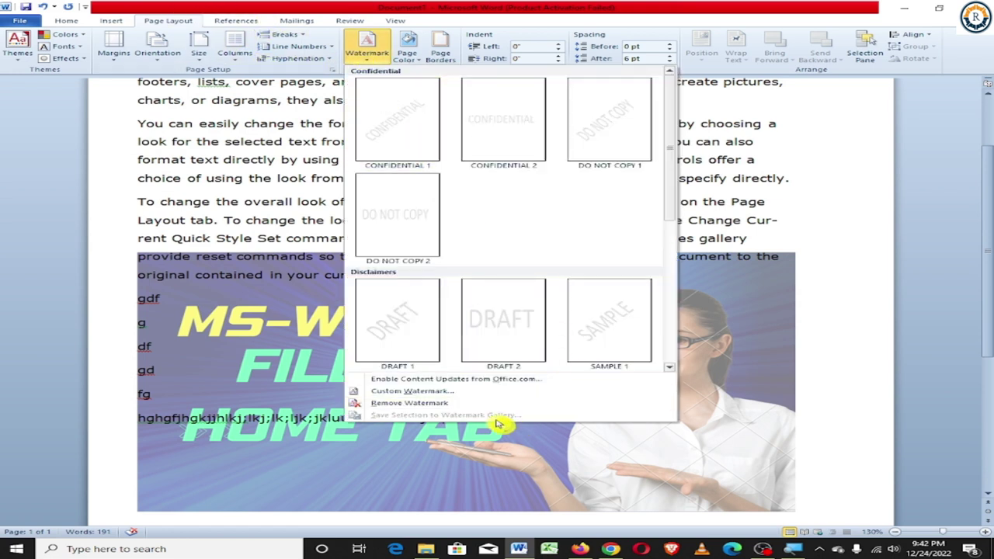
left_click(453, 392)
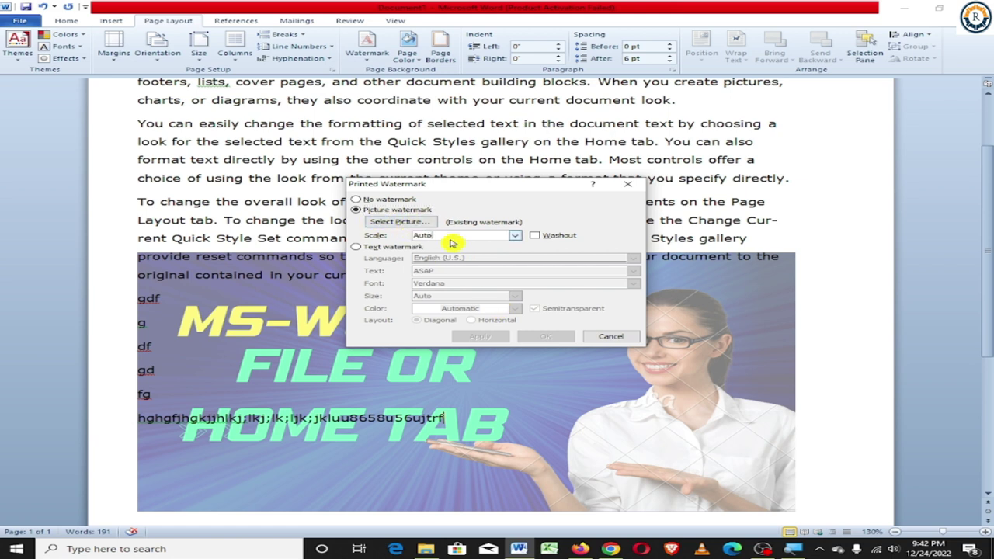
left_click(515, 236)
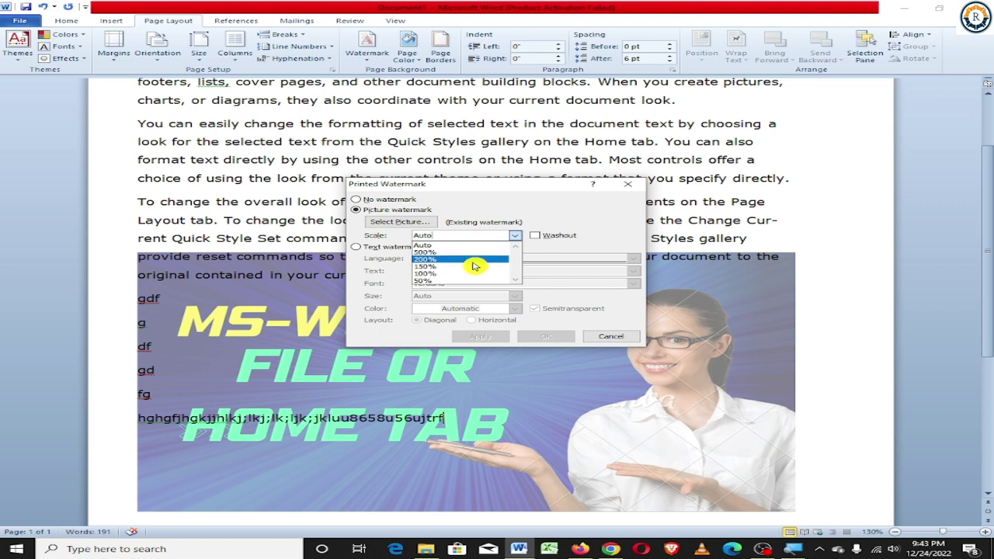
left_click(475, 266)
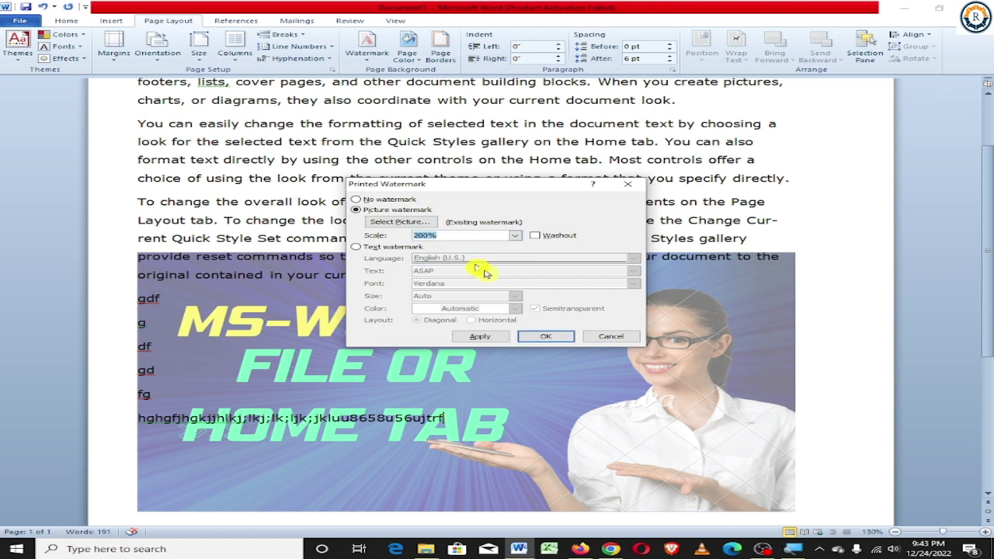
left_click(479, 338)
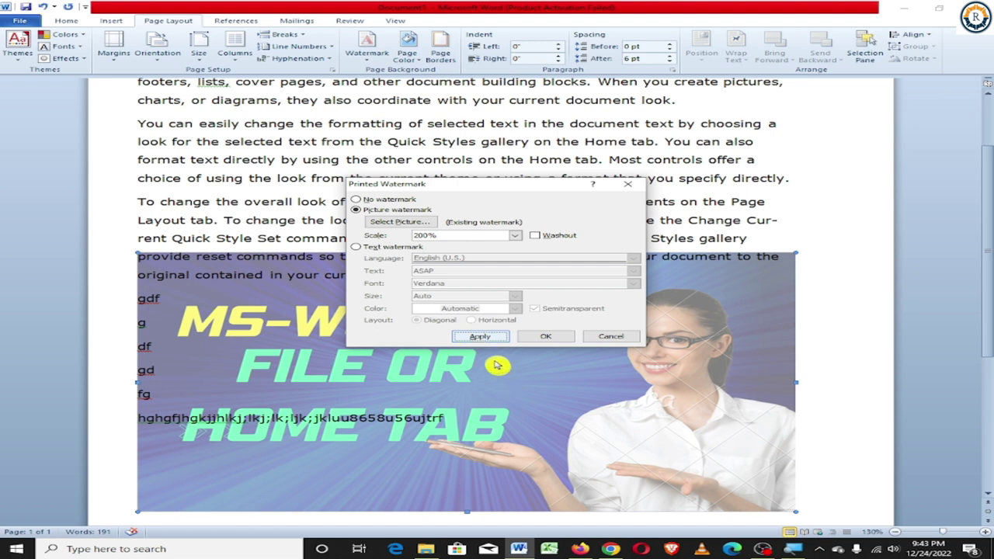
left_click(479, 338)
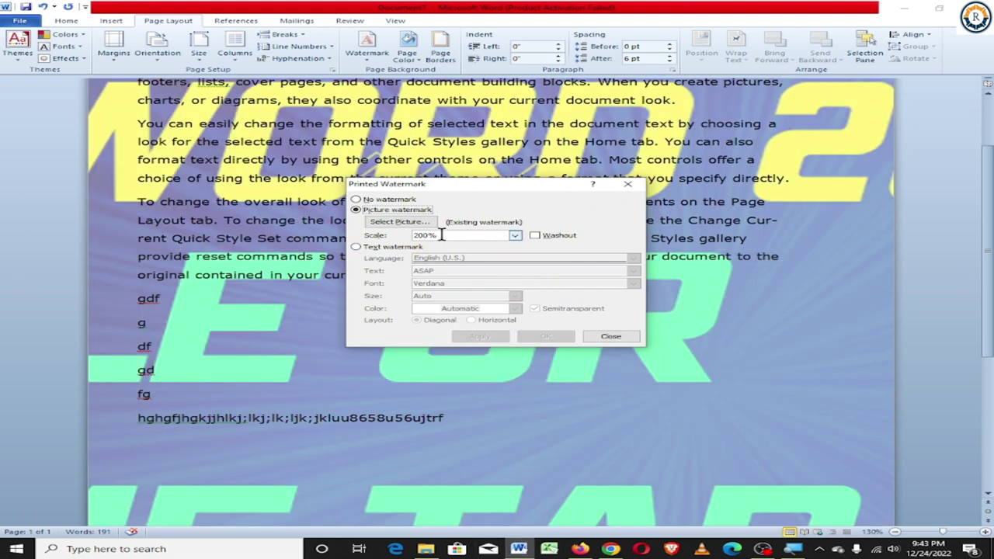
Rescale the watermark to 100%, then to 50%, applying each size.
left_click(514, 235)
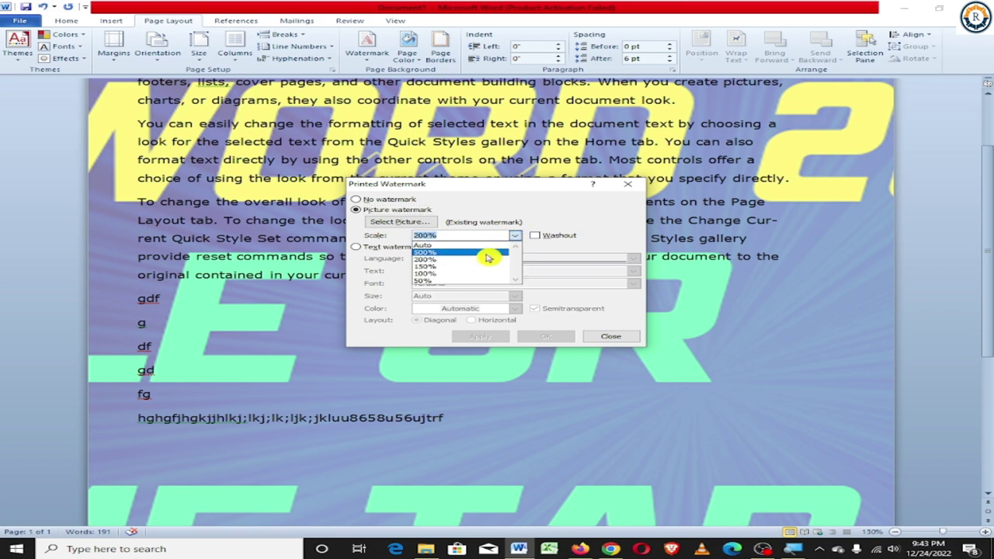
left_click(466, 273)
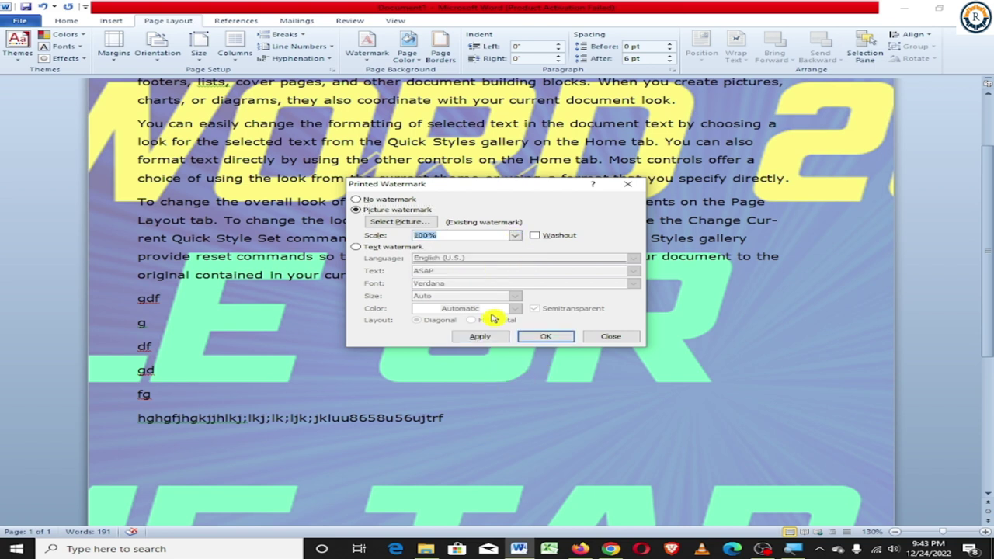
left_click(482, 337)
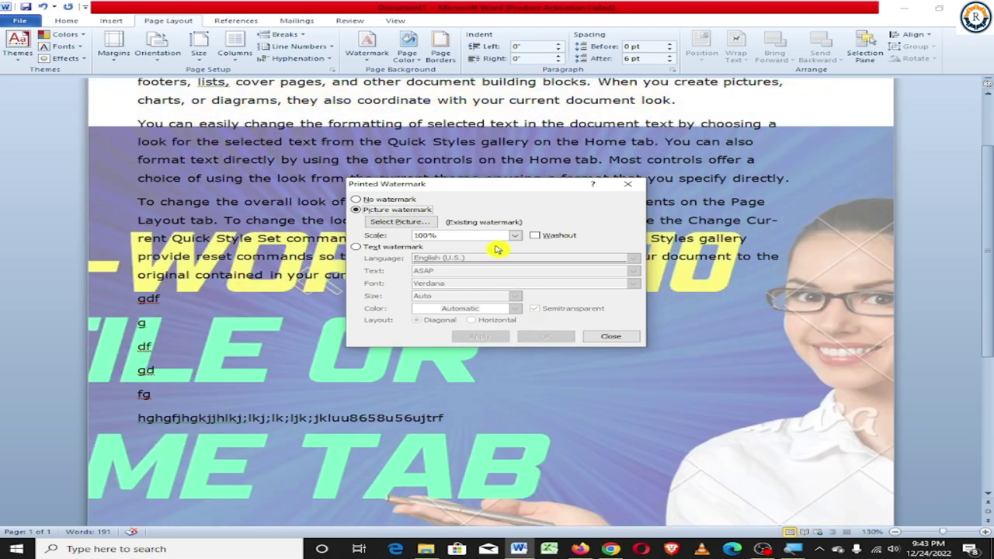
left_click(517, 236)
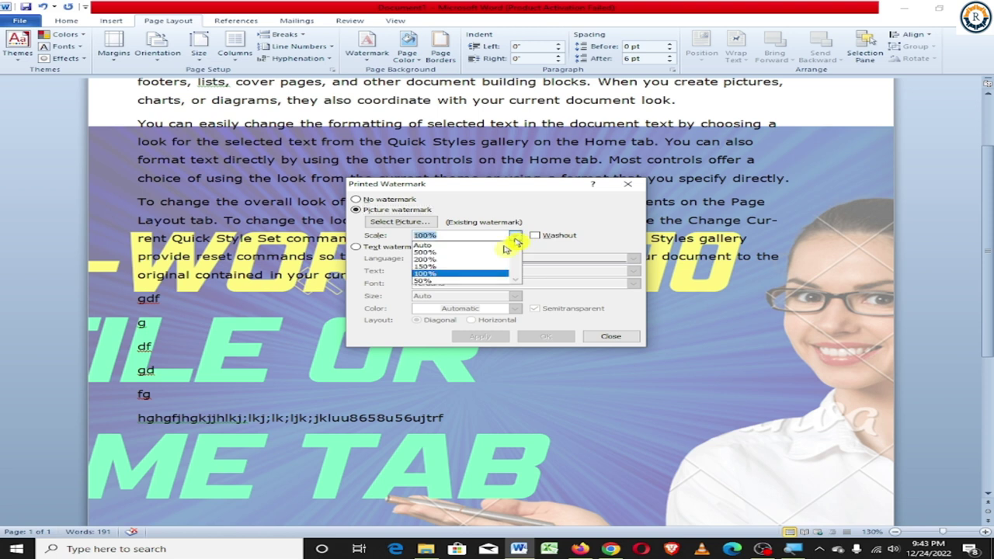
left_click(439, 283)
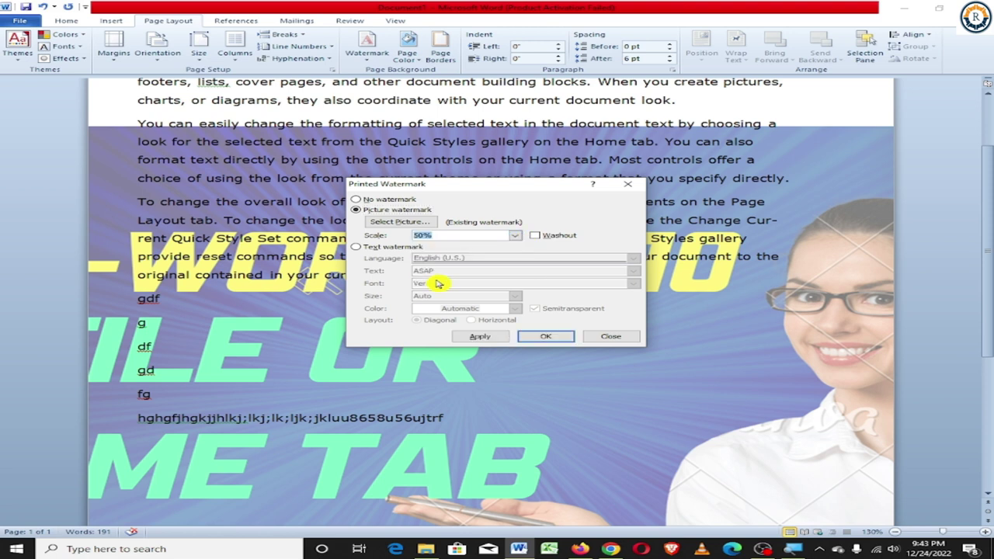
left_click(476, 338)
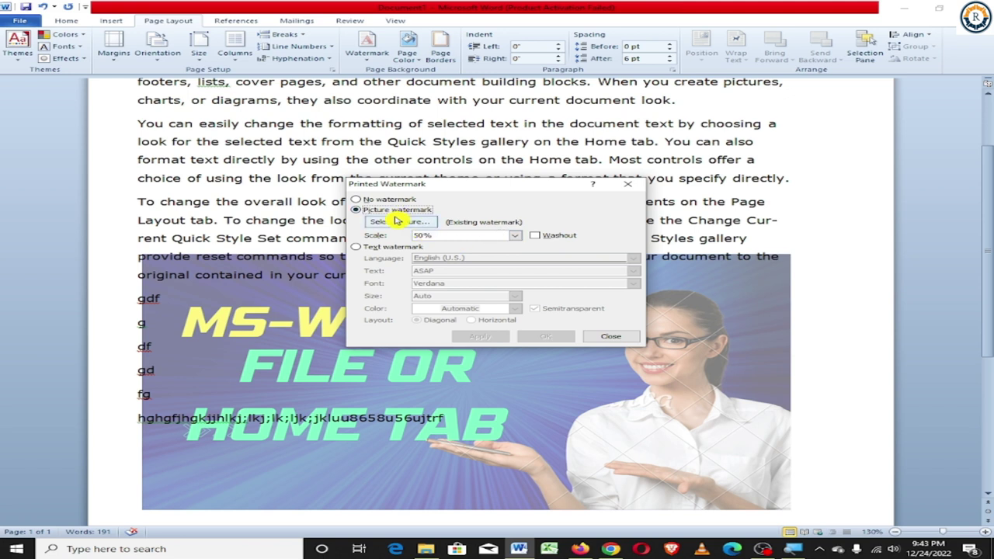
Remove the picture watermark and switch to a text watermark with a person's name.
left_click(373, 199)
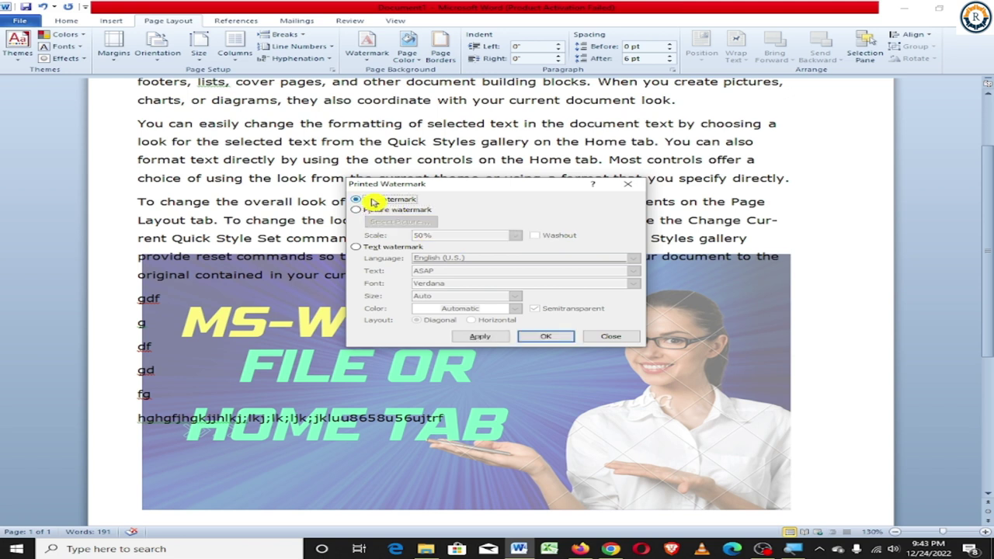
left_click(471, 341)
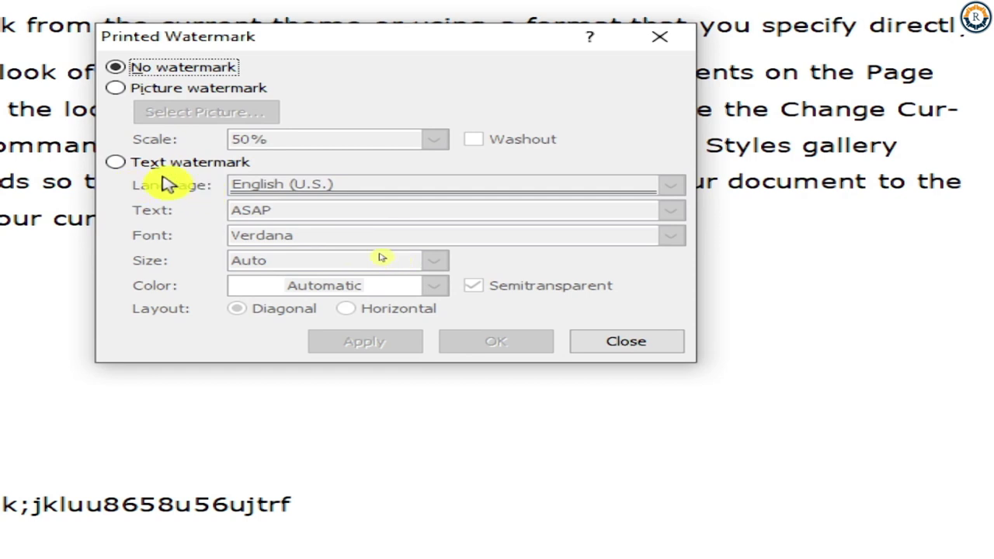
left_click(120, 165)
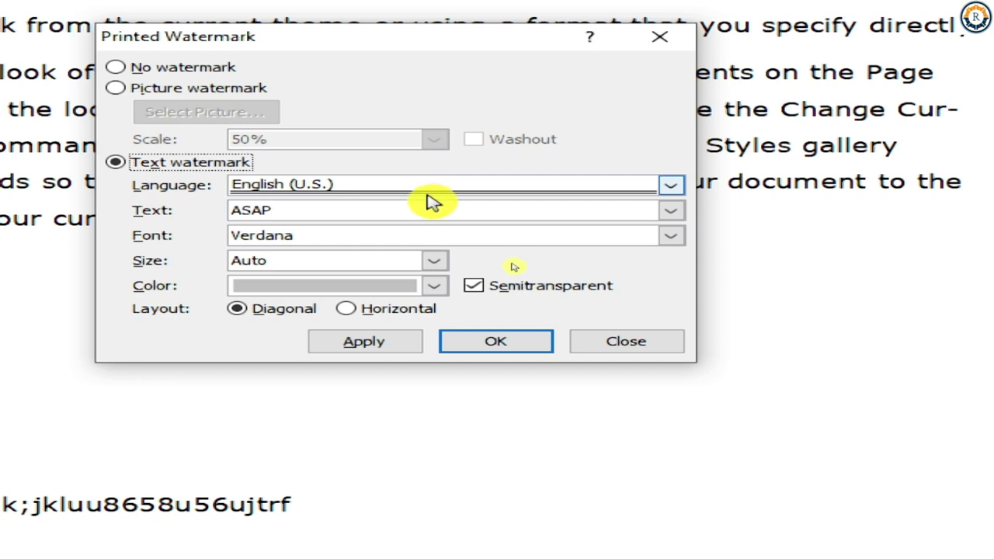
left_click(252, 210)
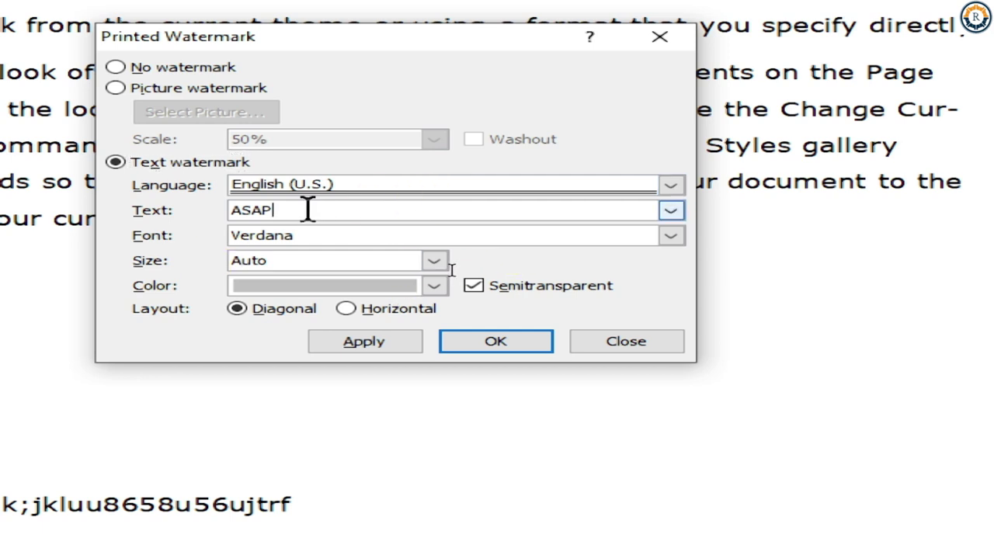
key("BackSpace")
key("BackSpace")
key("BackSpace")
key("BackSpace")
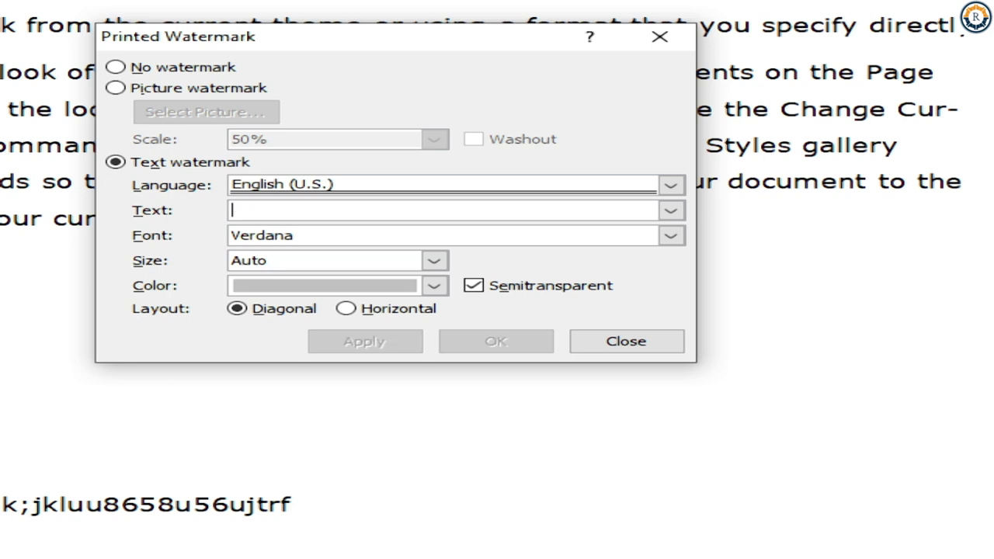
type("RAJENDRA")
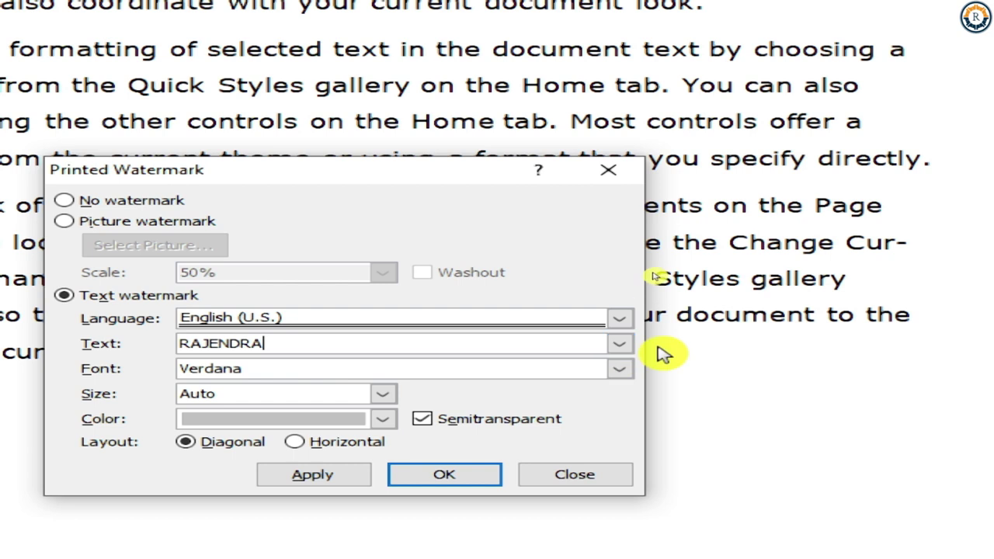
Keep the Verdana font, colour the watermark text red, and apply it.
left_click(619, 369)
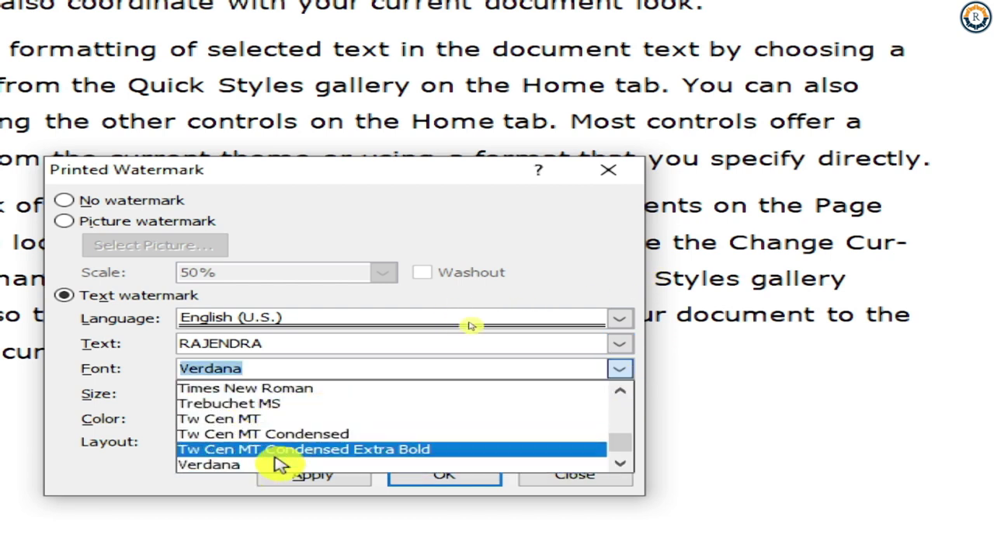
left_click(550, 211)
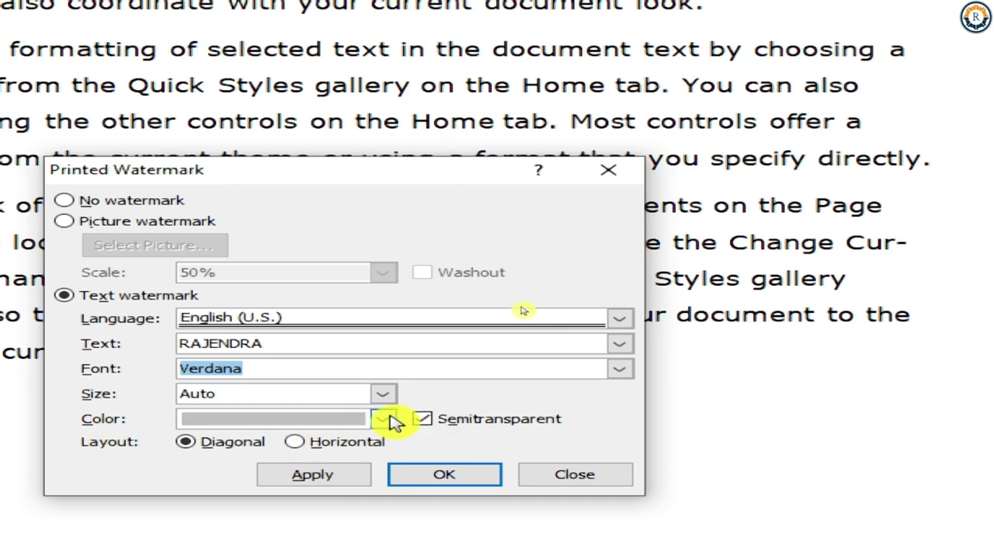
left_click(382, 419)
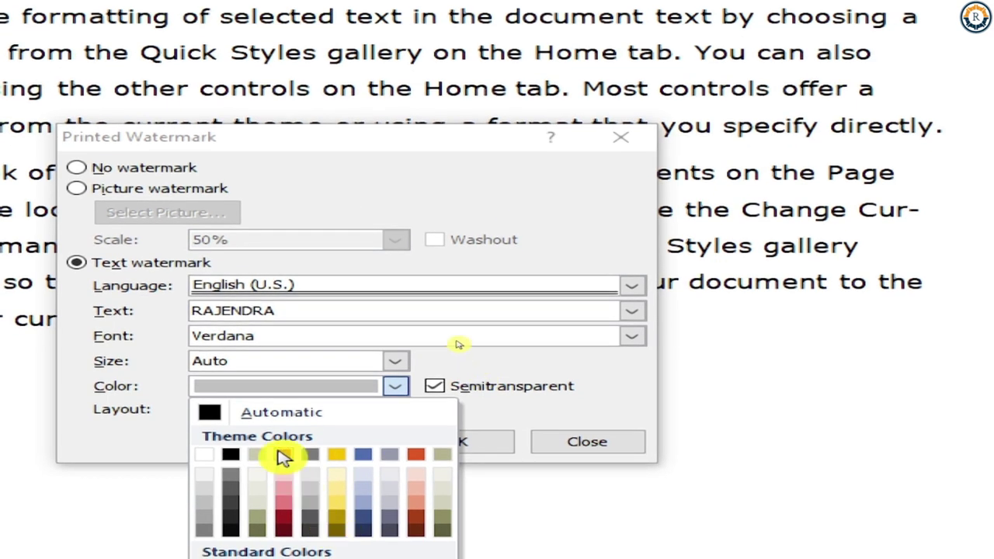
left_click(282, 457)
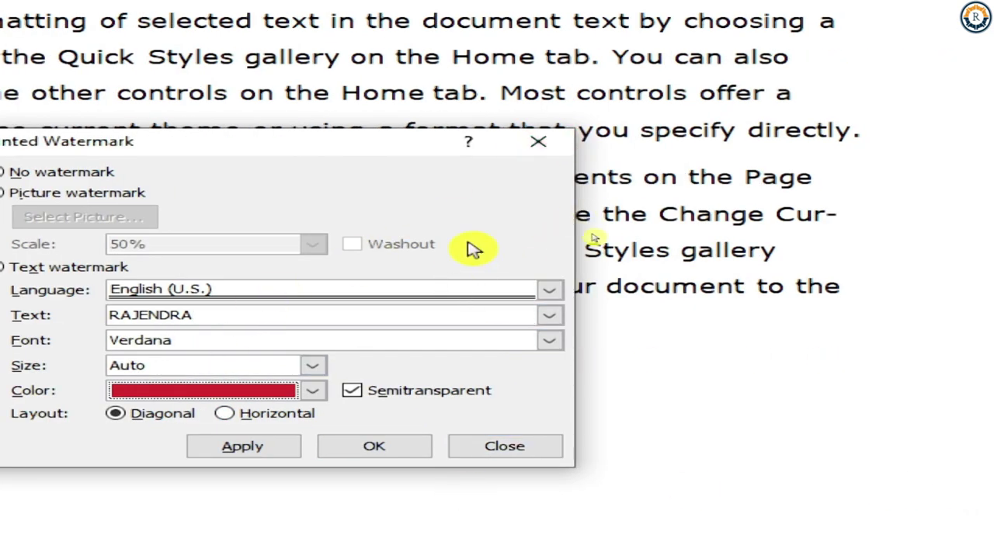
left_click(244, 450)
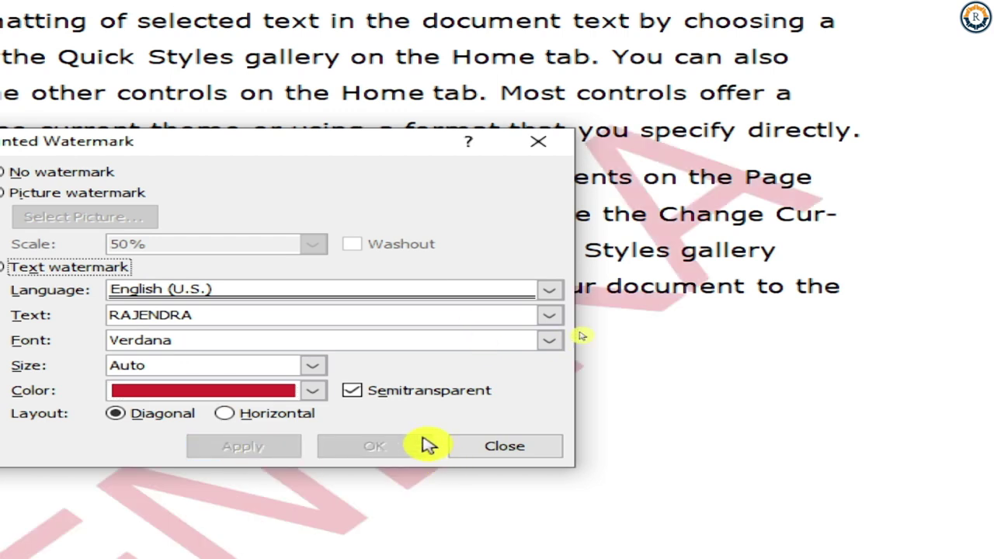
left_click(489, 447)
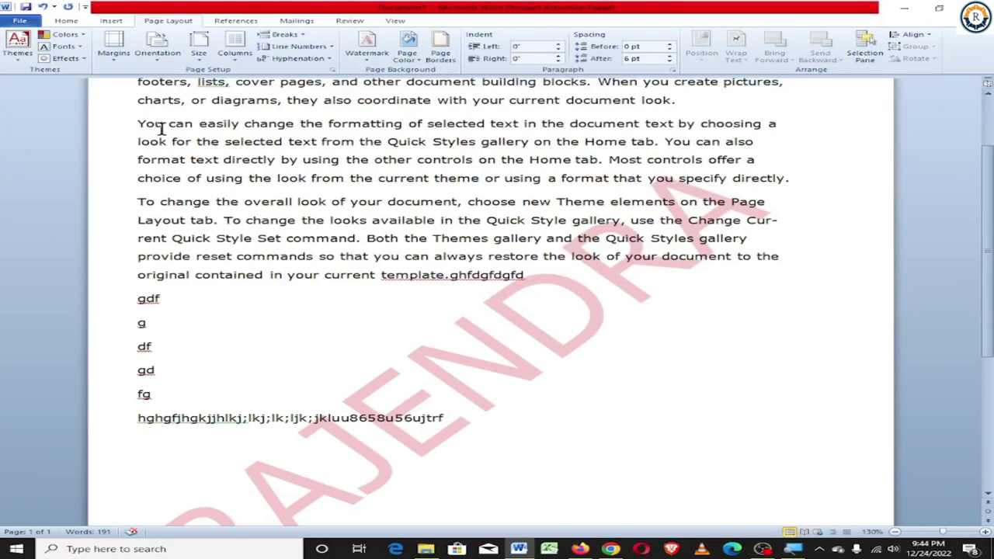
Open and cancel Custom Watermark, then remove the red text watermark entirely.
left_click(376, 63)
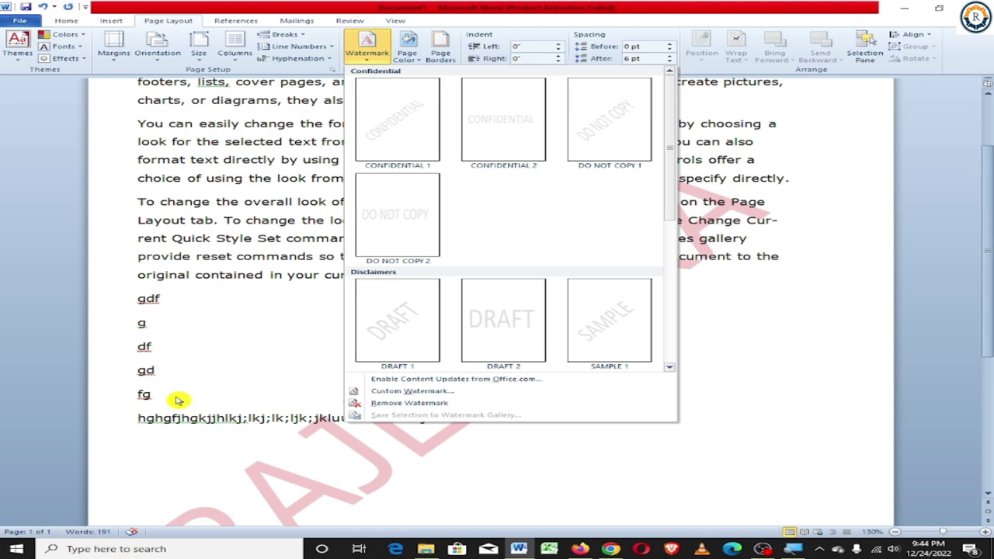
left_click(399, 390)
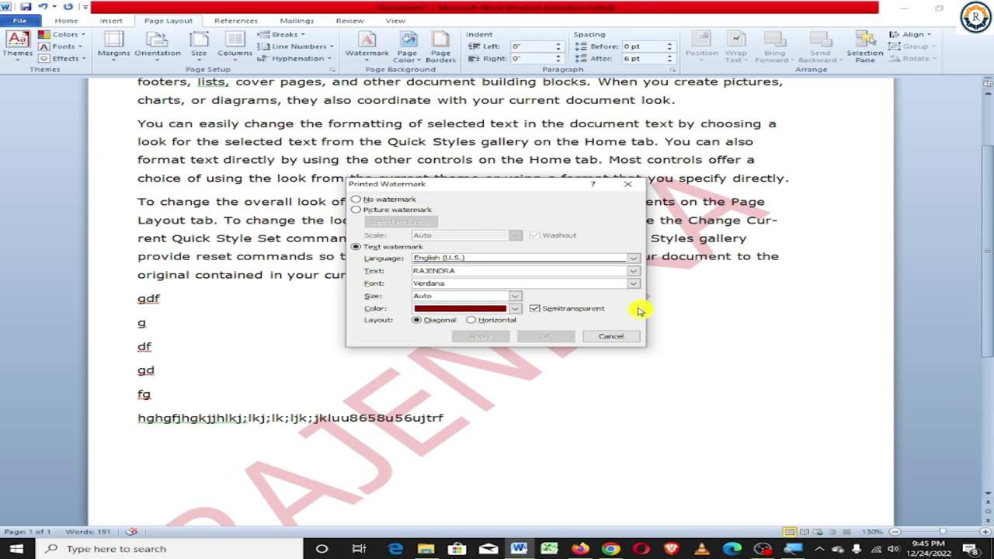
left_click(609, 339)
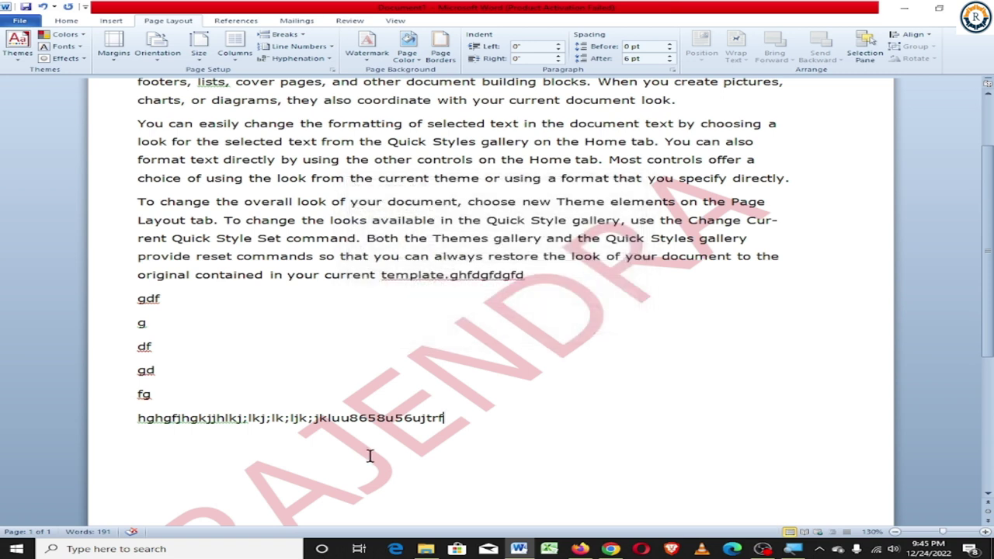
left_click(367, 47)
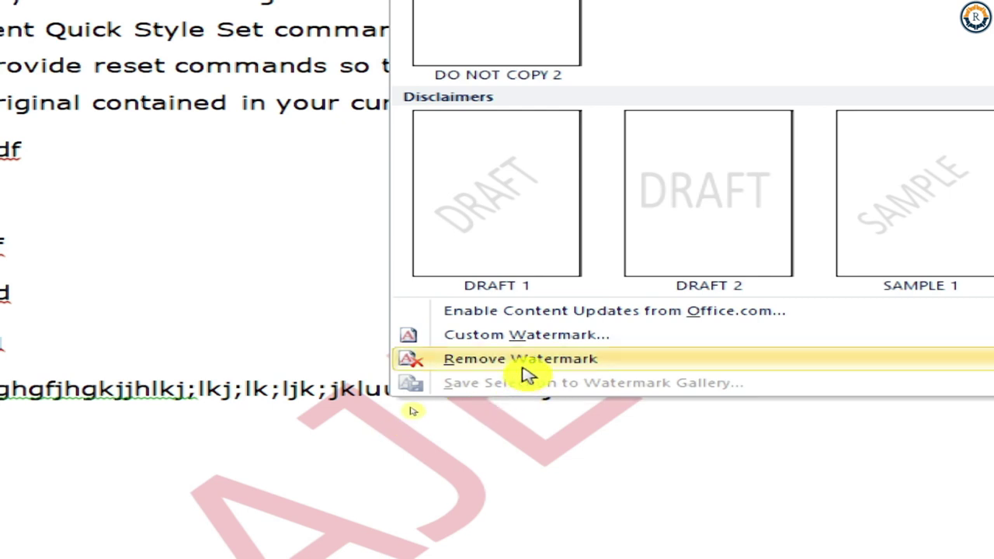
left_click(520, 366)
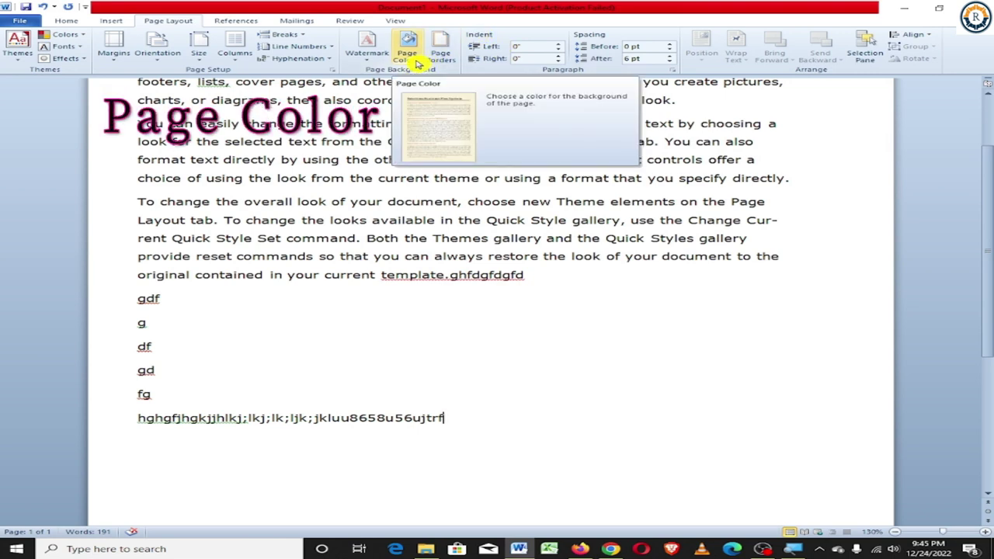
Set the page colour to the green swatch under Recent Colors.
left_click(414, 56)
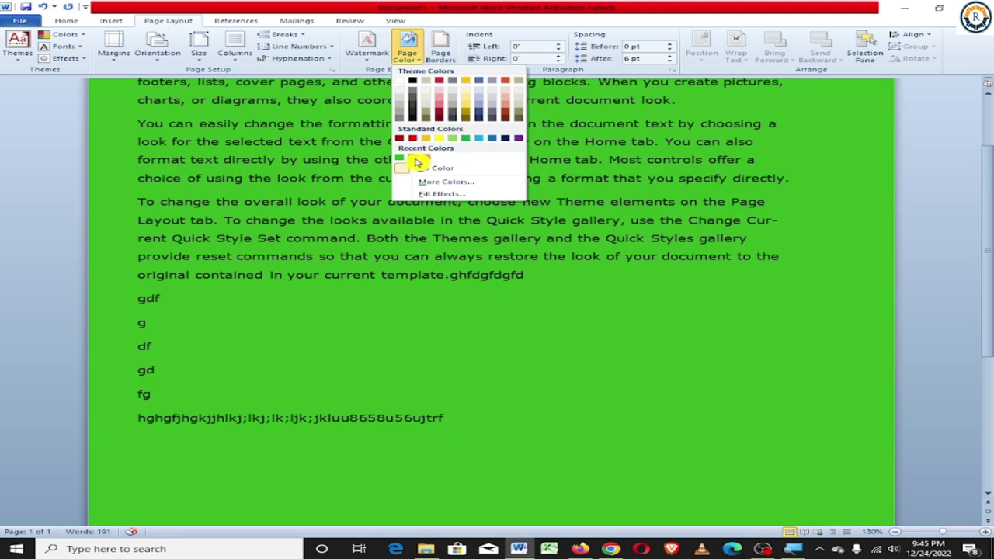
left_click(416, 160)
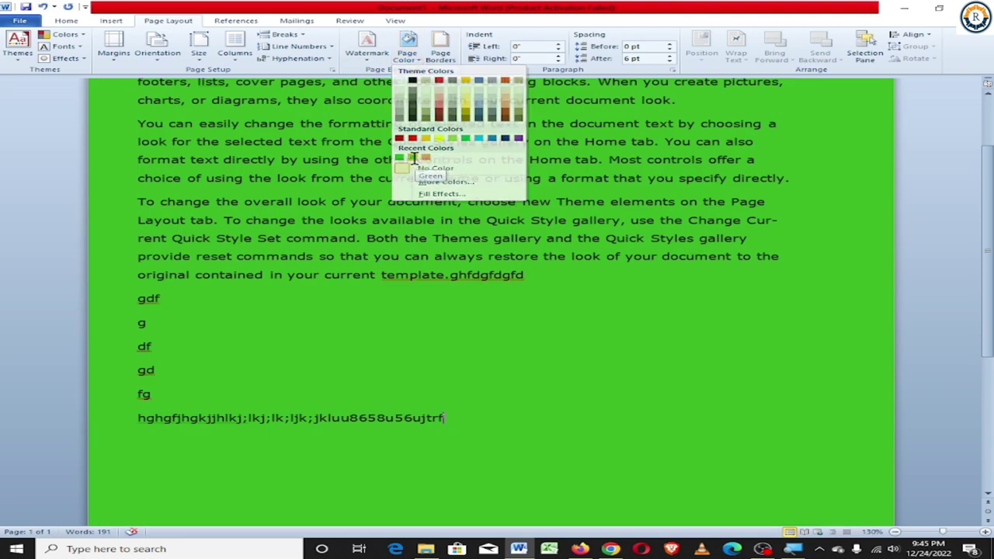
left_click(407, 47)
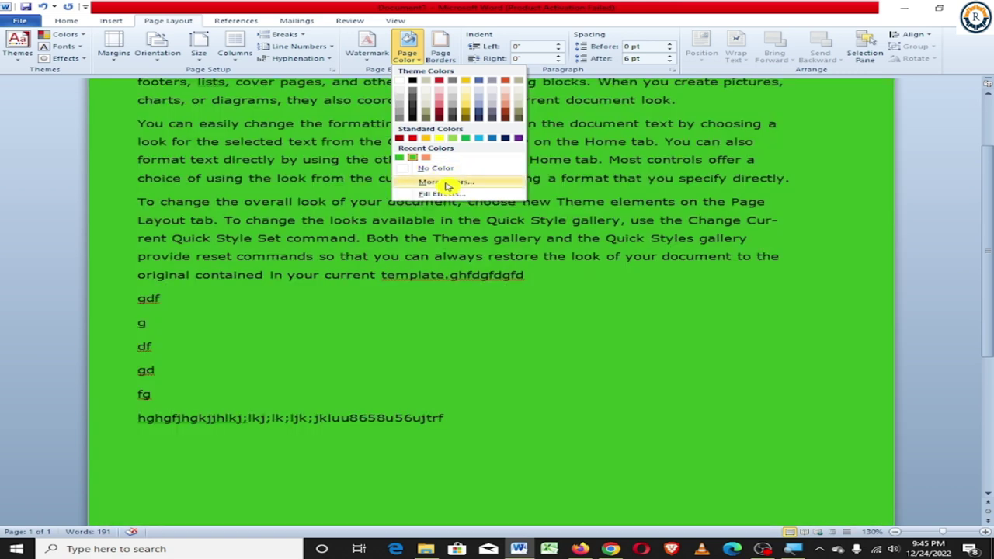
Set the page background to a custom golden yellow via More Colors.
left_click(438, 182)
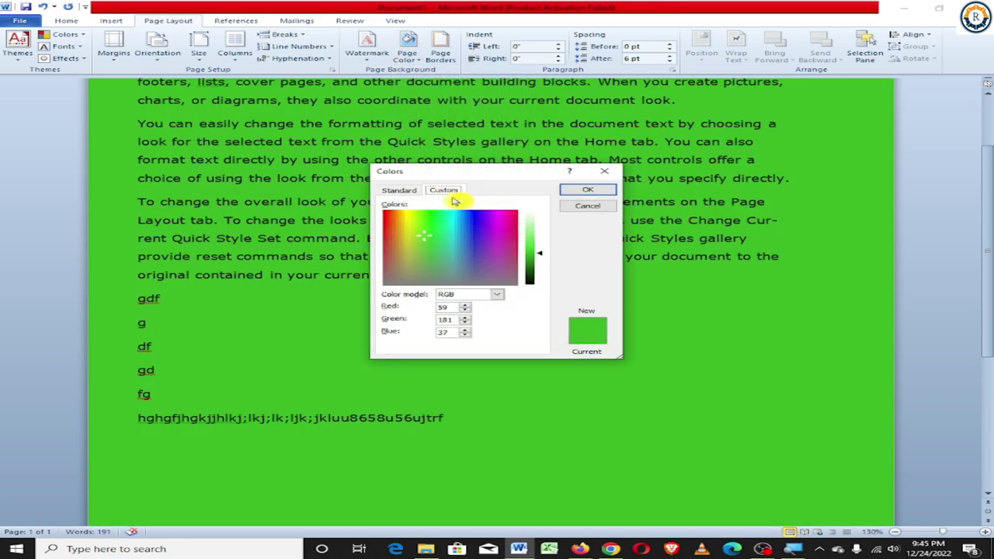
left_click_drag(435, 222, 484, 256)
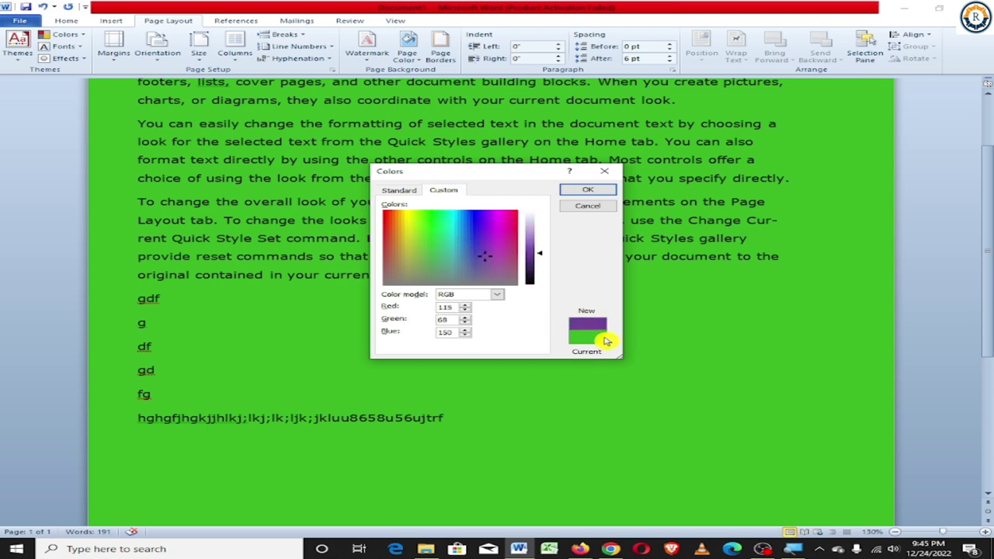
left_click(412, 243)
left_click_drag(412, 242, 401, 237)
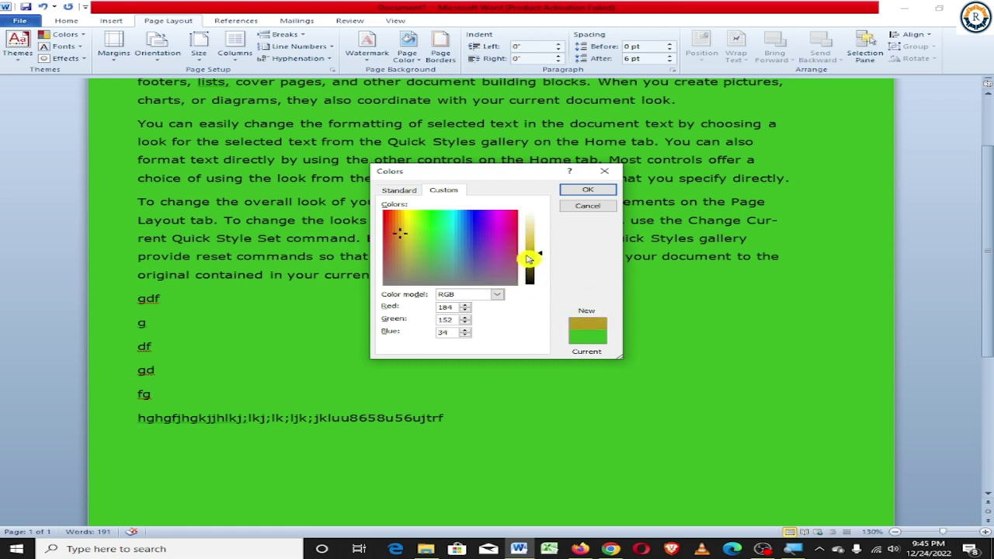
mouse_move(541, 257)
left_mouse_down()
mouse_move(543, 277)
mouse_move(540, 246)
left_mouse_up()
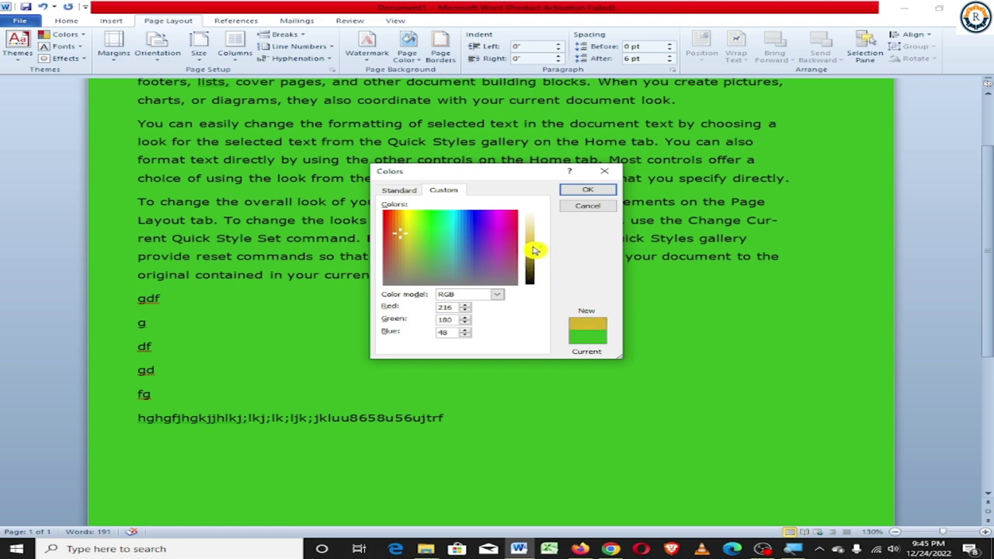
left_click(584, 188)
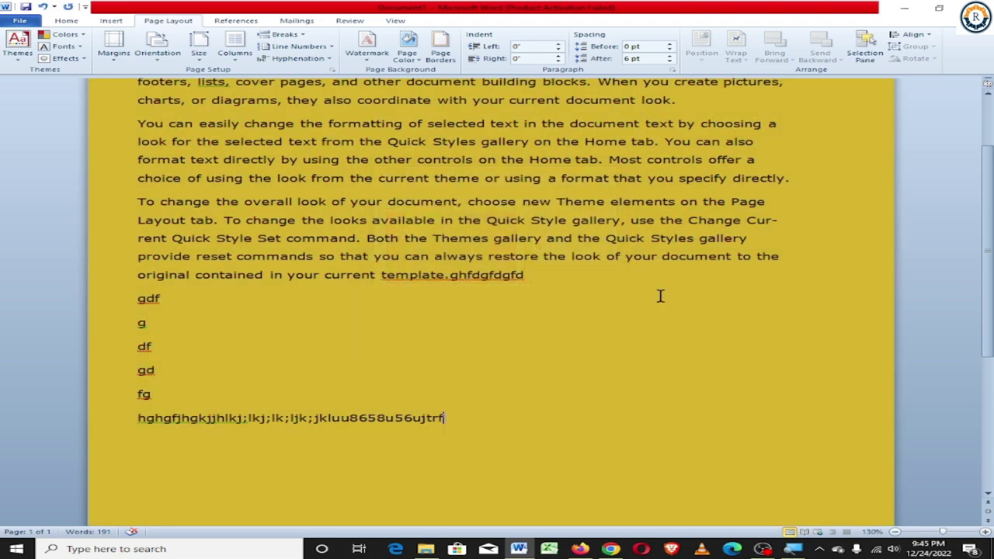
Change the page background to dark green from the Standard hexagon palette.
left_click(408, 60)
left_click(437, 185)
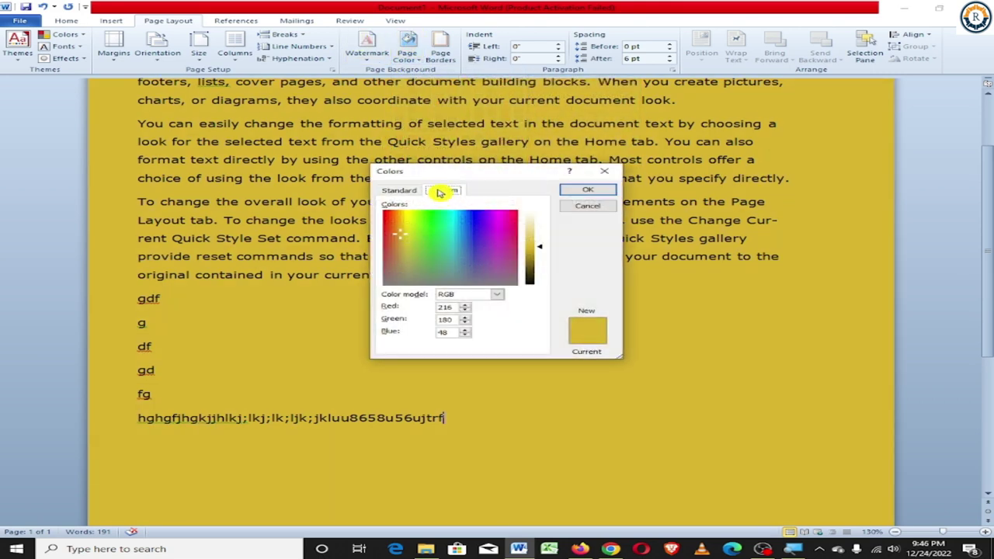
left_click(412, 191)
left_click(458, 253)
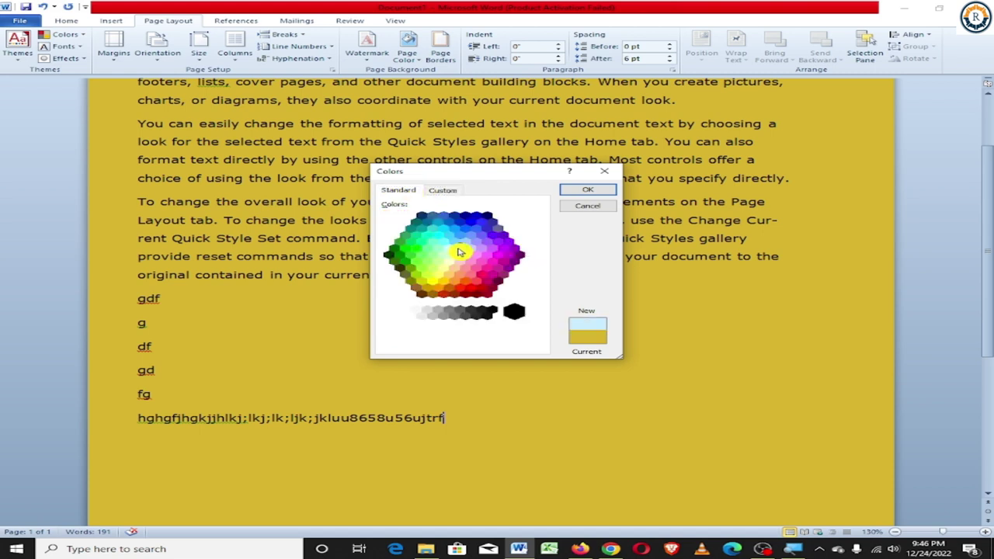
left_click(466, 256)
left_click(395, 260)
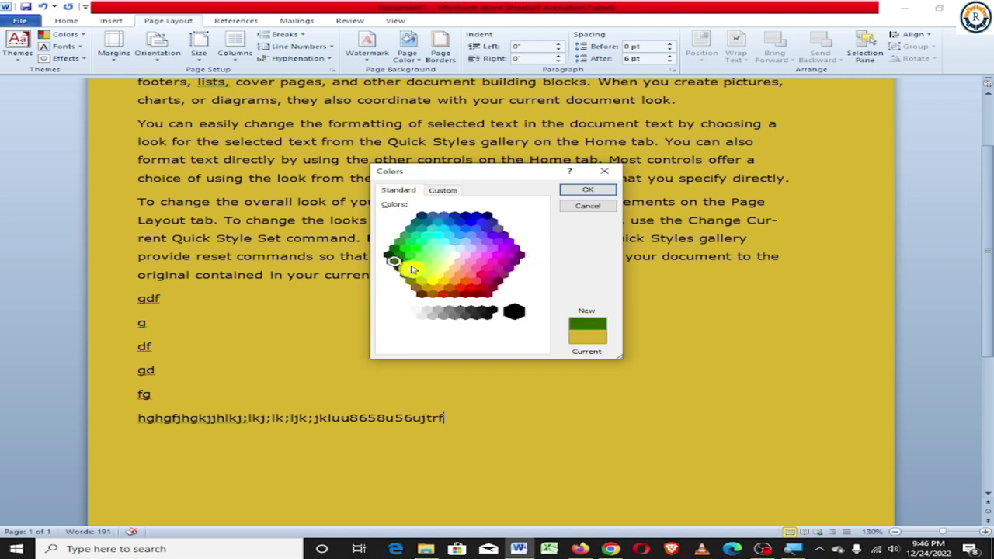
left_click(572, 191)
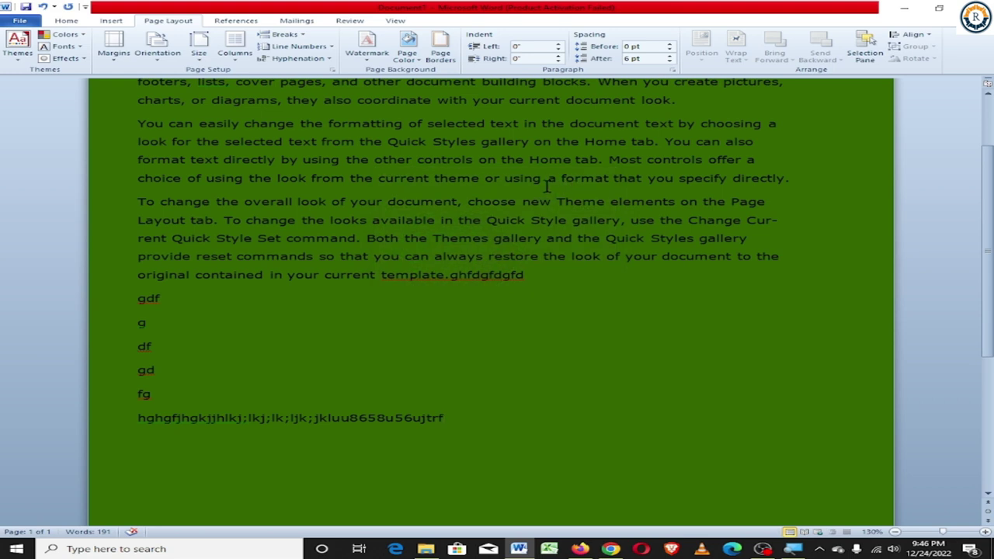
left_click(407, 50)
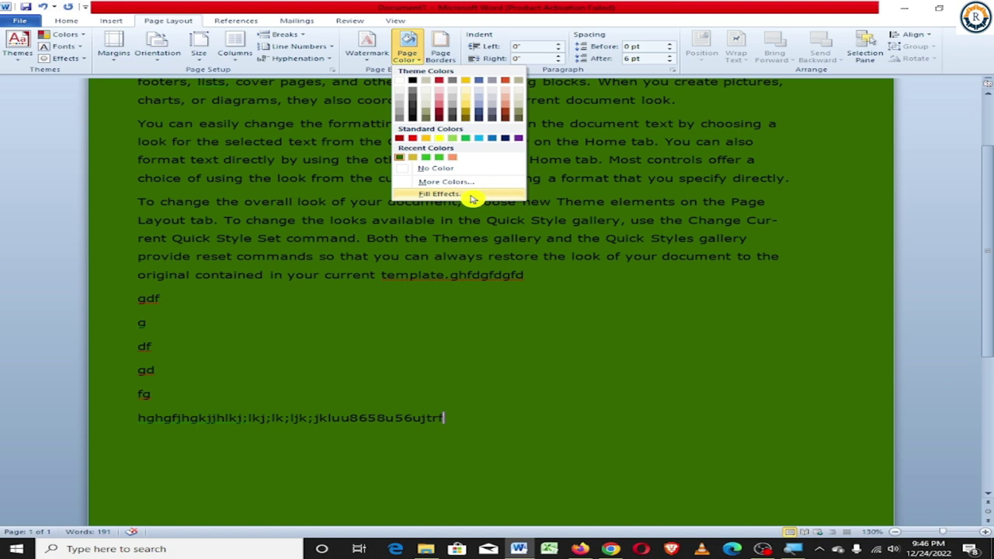
Apply a two-colour green and red horizontal gradient as the page background.
left_click(439, 195)
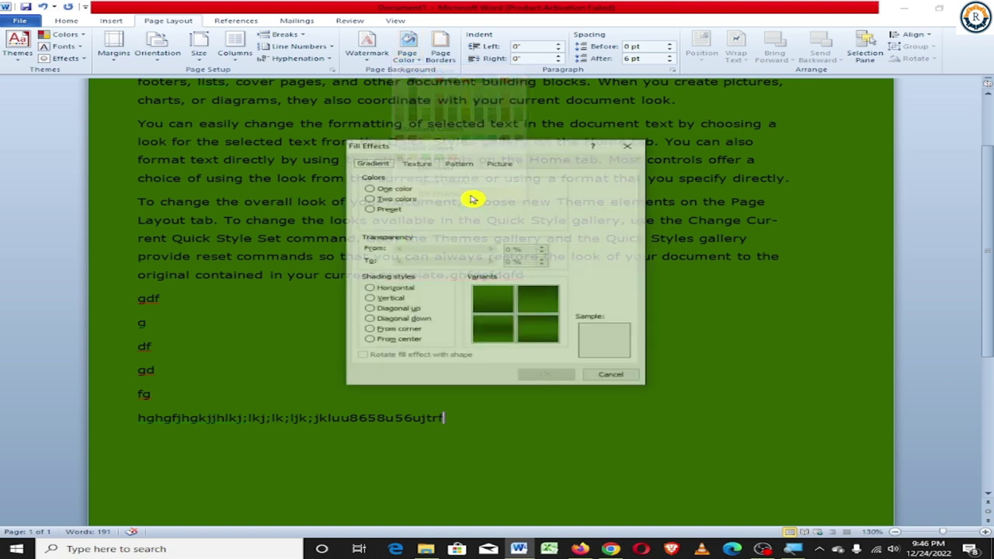
left_click(397, 191)
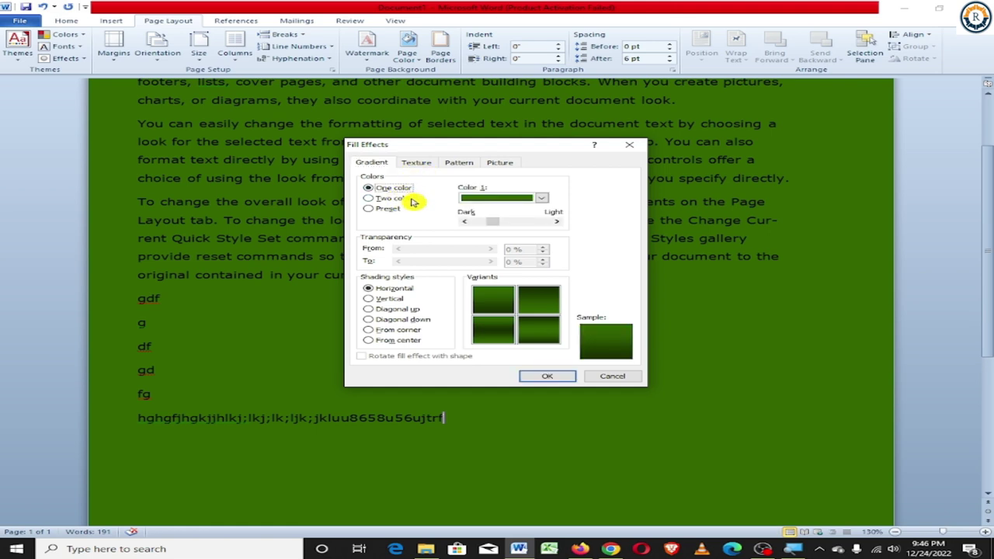
left_click(410, 199)
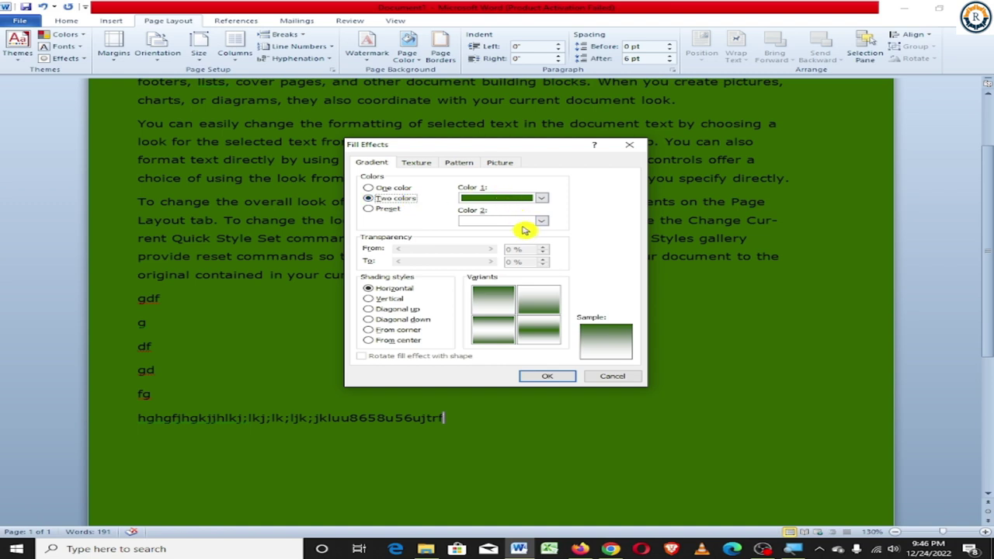
left_click(526, 223)
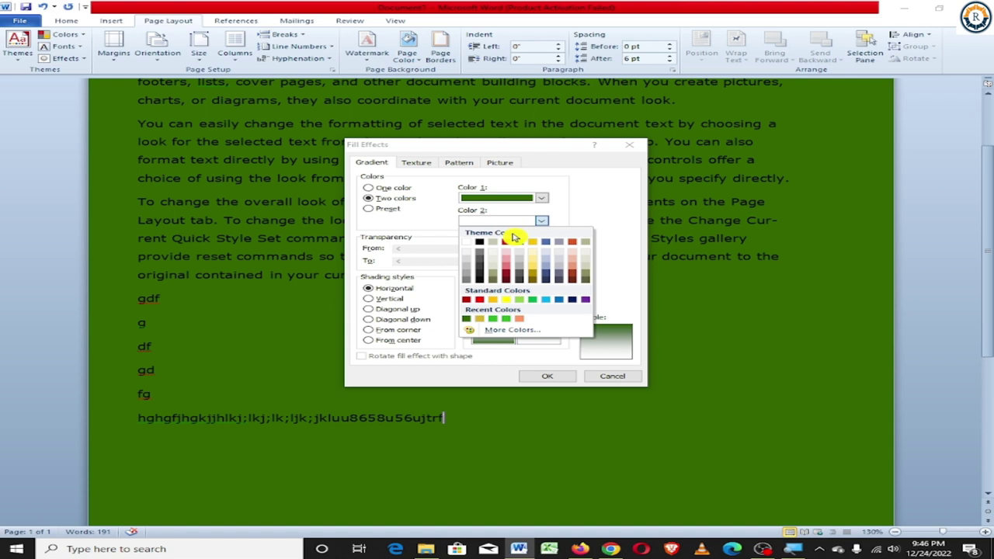
left_click(507, 247)
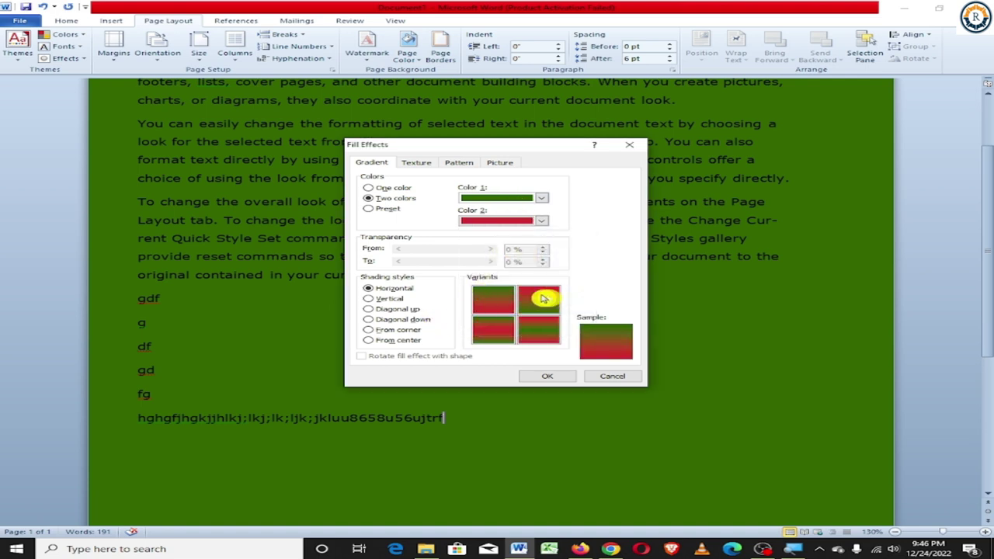
left_click(552, 378)
scroll(458, 295, "up", 3)
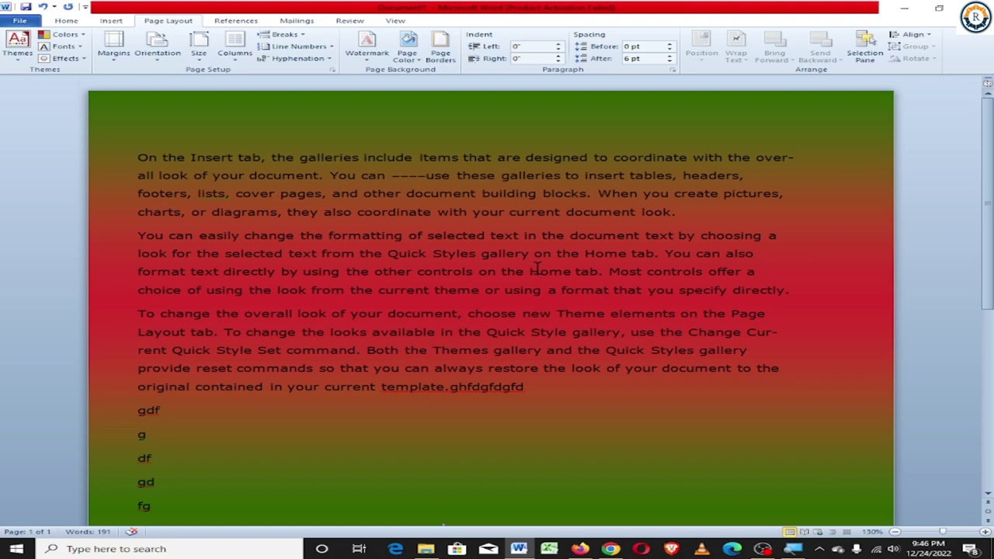
Switch the gradient's shading style to Vertical.
left_click(409, 58)
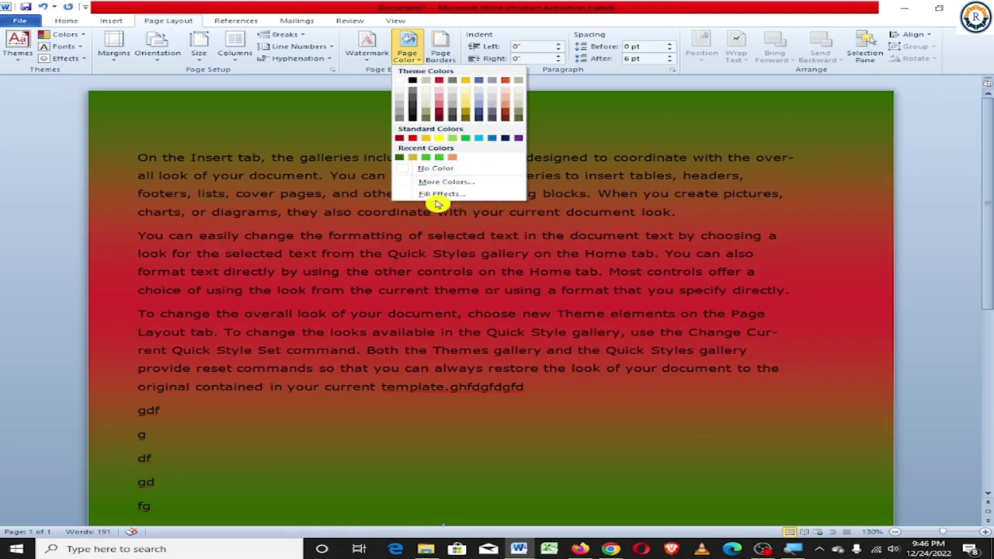
left_click(435, 194)
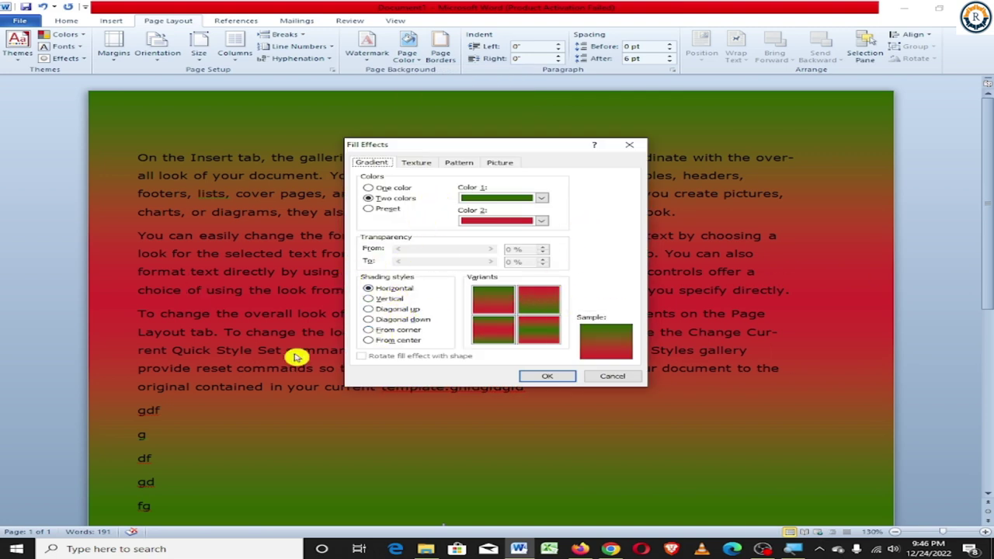
left_click(383, 300)
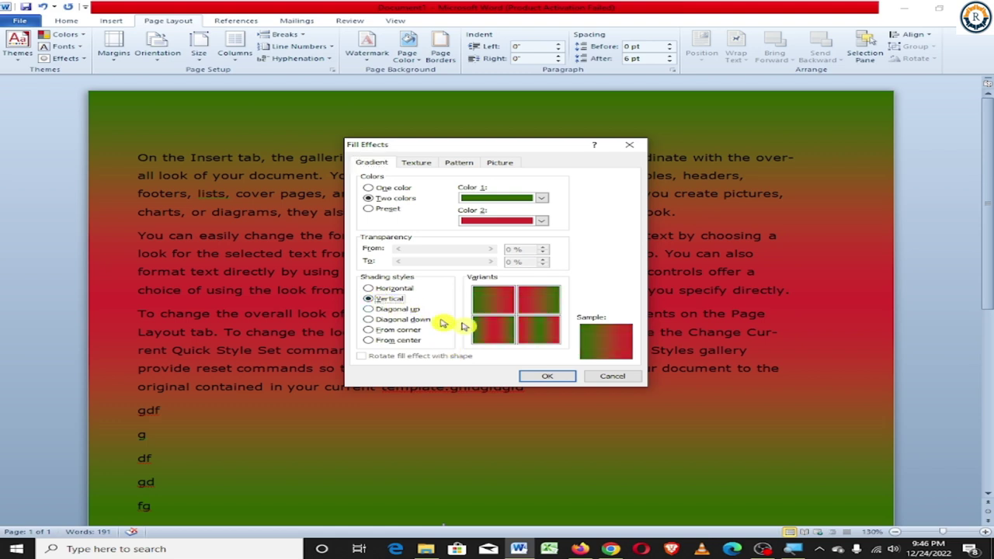
left_click(548, 376)
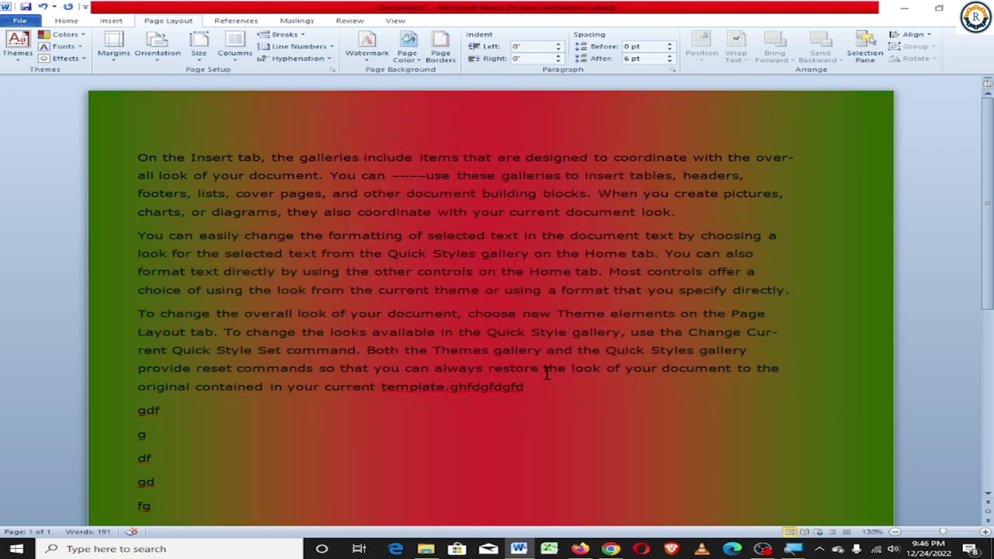
Change the page gradient to From center shading, green in the middle fading to red edges.
left_click(409, 53)
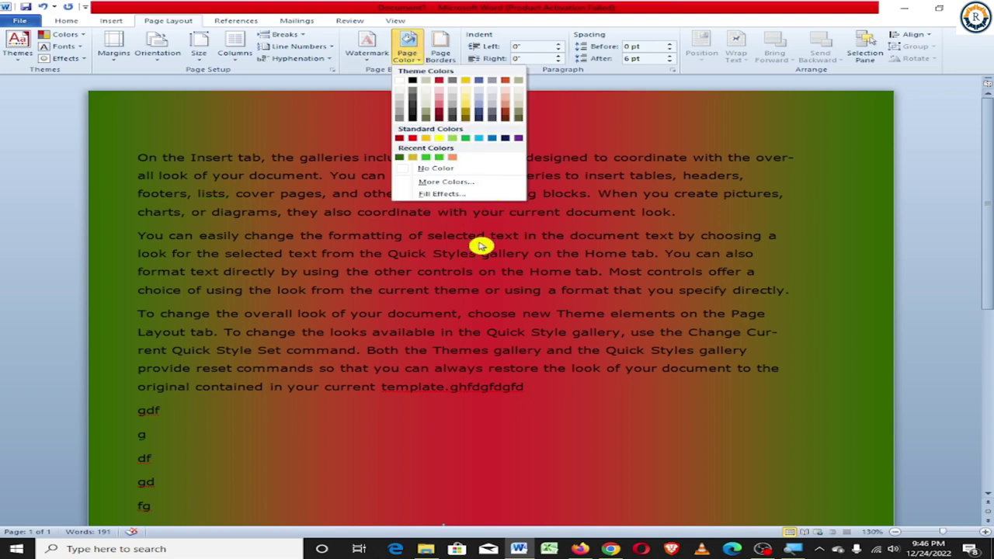
left_click(463, 197)
left_click(406, 311)
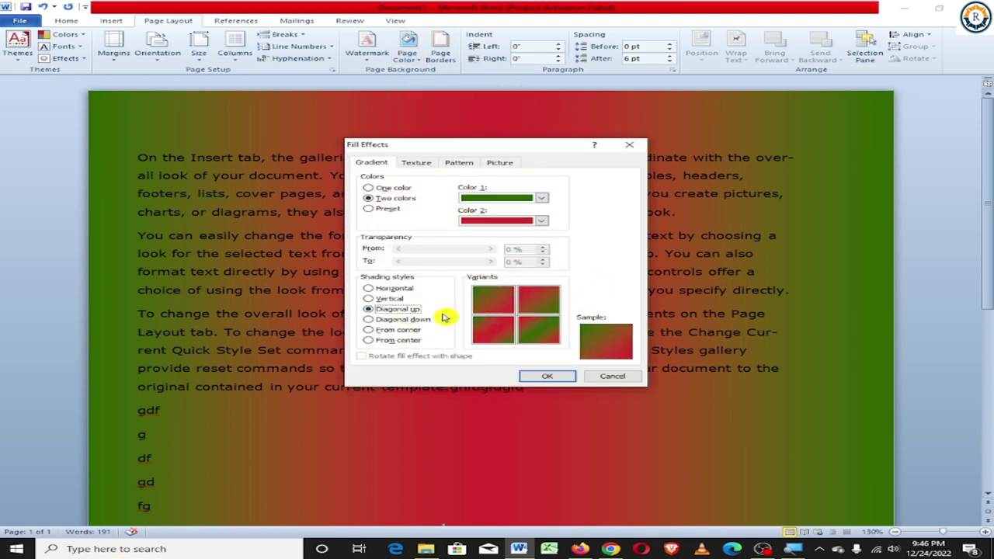
left_click(410, 319)
left_click(407, 330)
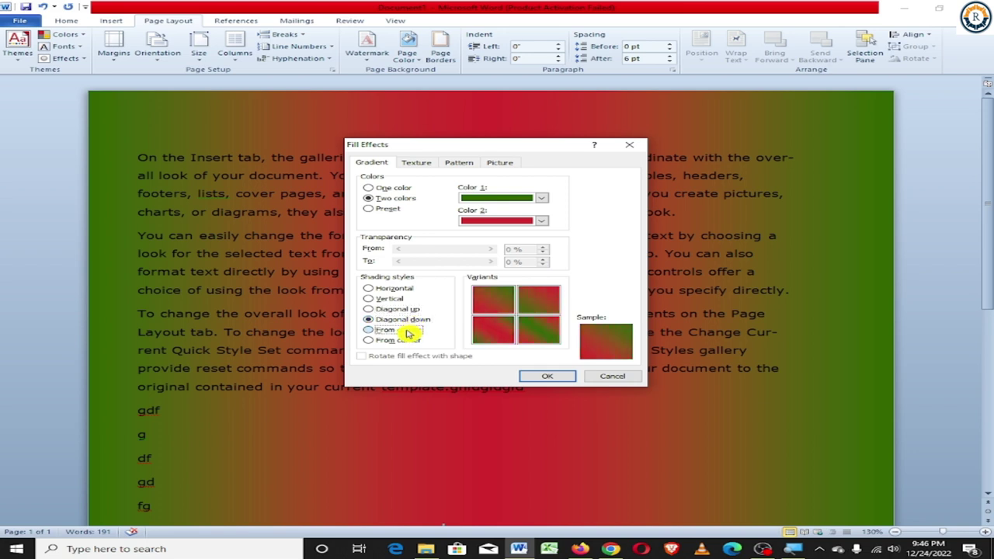
left_click(407, 340)
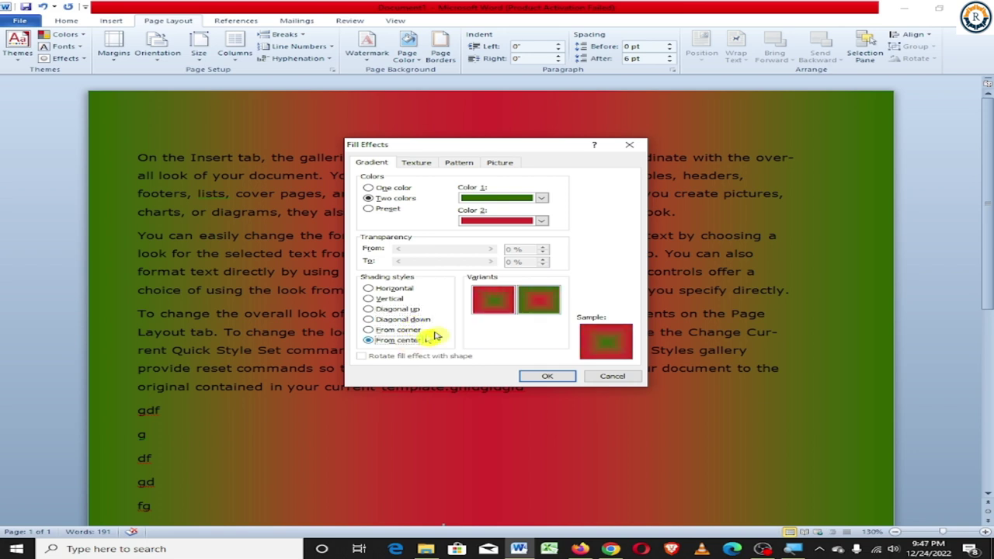
left_click(545, 377)
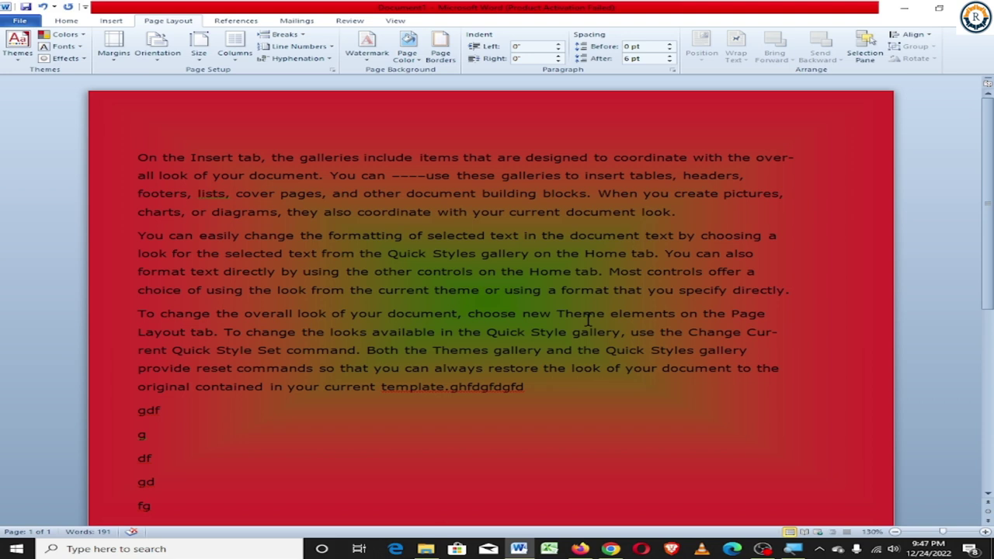
Check the print preview of the gradient page, then return to the document.
key("ctrl+p")
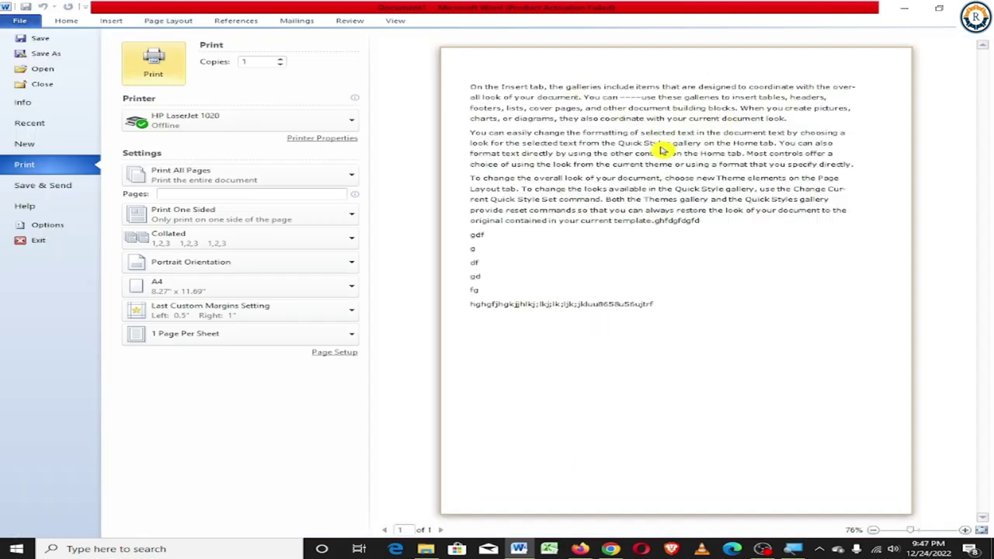
key("Escape")
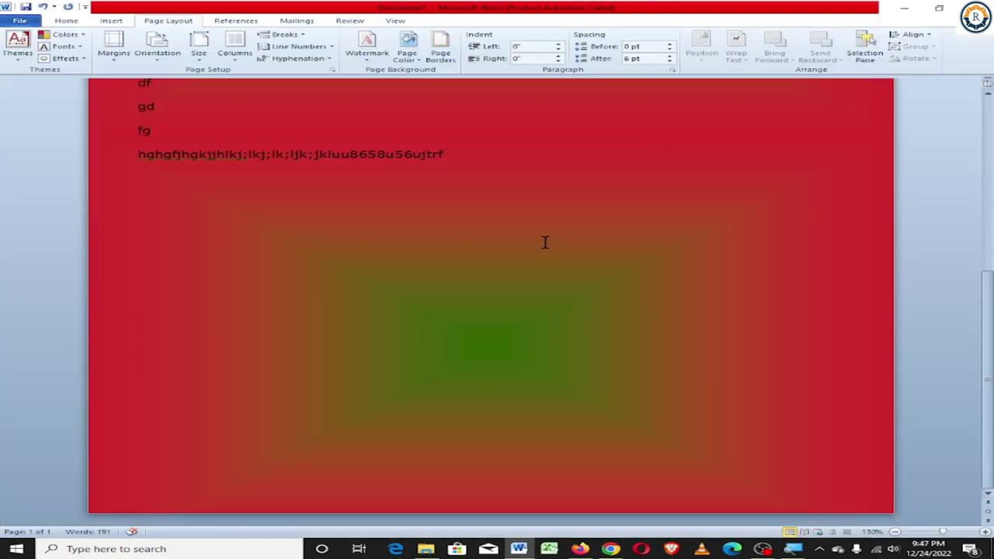
scroll(506, 99, "up", 8)
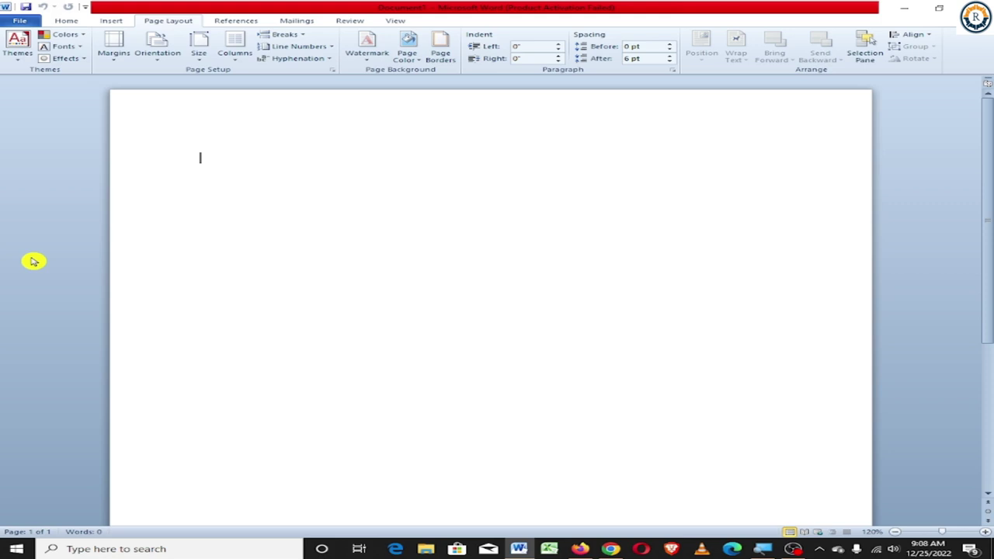
Fill the document with =rand(30) sample paragraphs and zoom to 40% to see all pages.
type("=rand(")
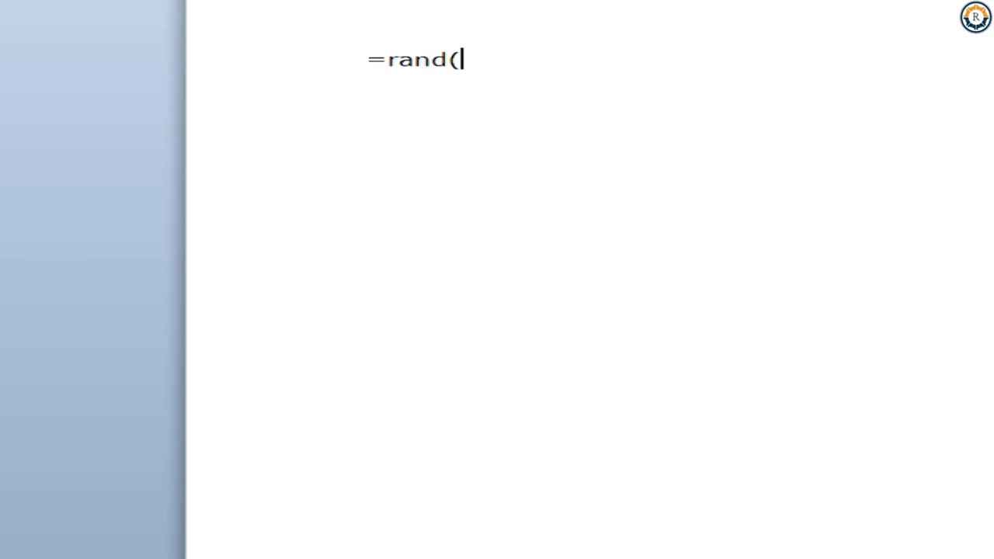
type("30")
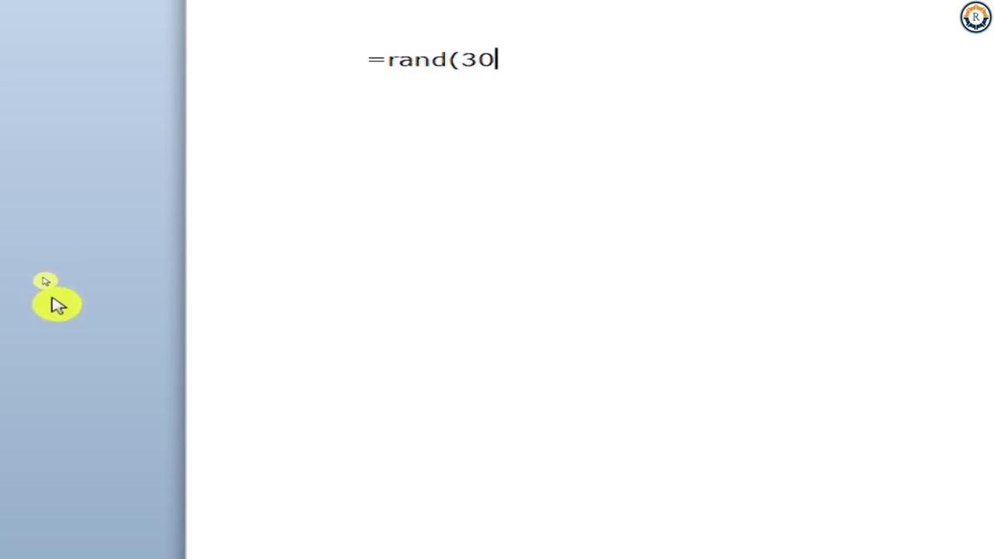
type(")")
key("Return")
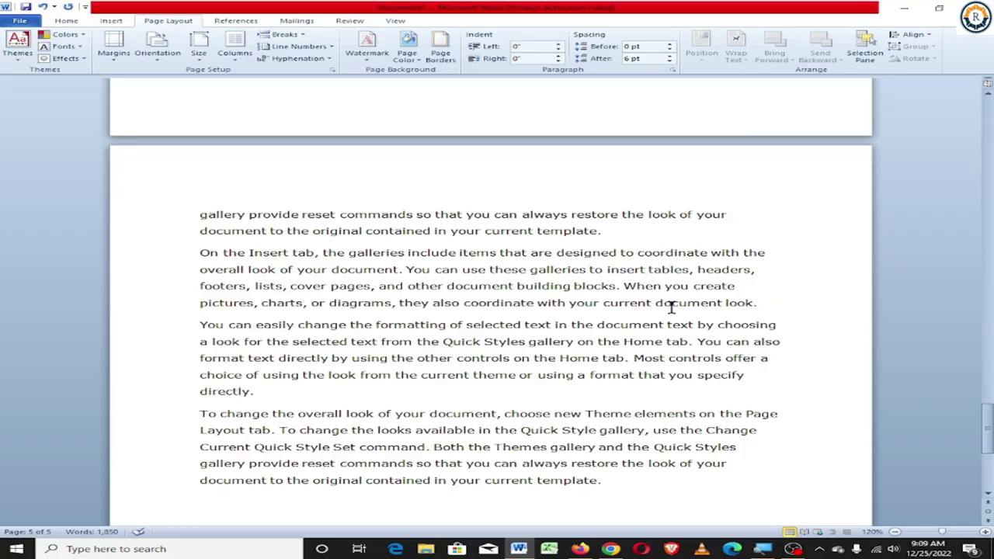
scroll(673, 308, "down", 5, "ctrl")
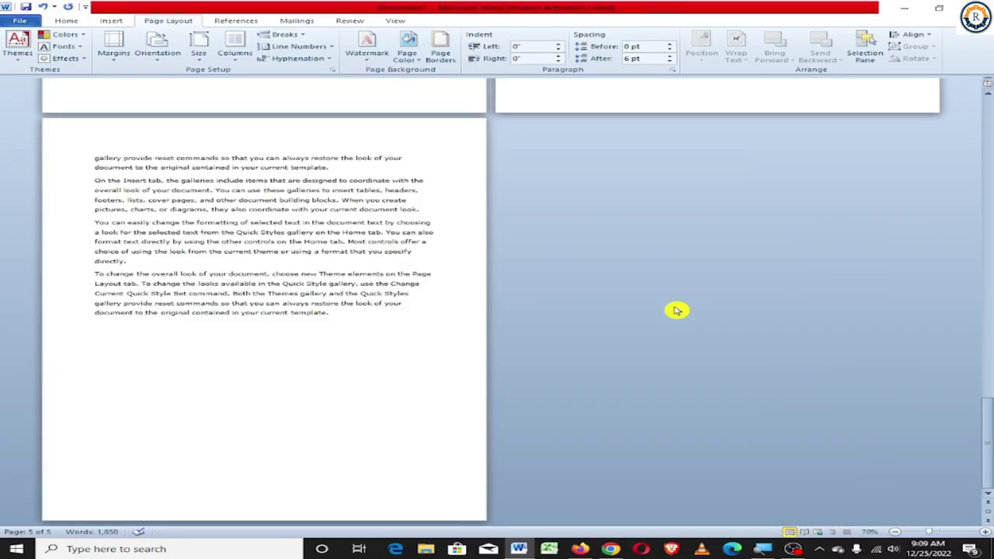
scroll(675, 311, "down", 1, "ctrl")
scroll(676, 310, "down", 1, "ctrl")
scroll(676, 311, "down", 1, "ctrl")
scroll(677, 313, "down", 1, "ctrl")
scroll(680, 312, "up", 1, "ctrl")
left_click(681, 311)
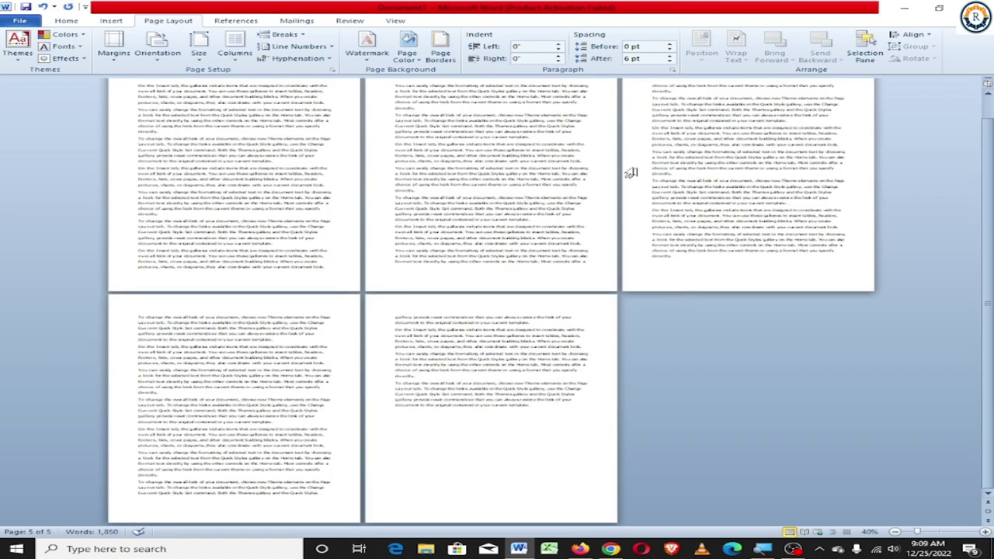
Give the whole document a Box page border with a dotted line style.
left_click(448, 62)
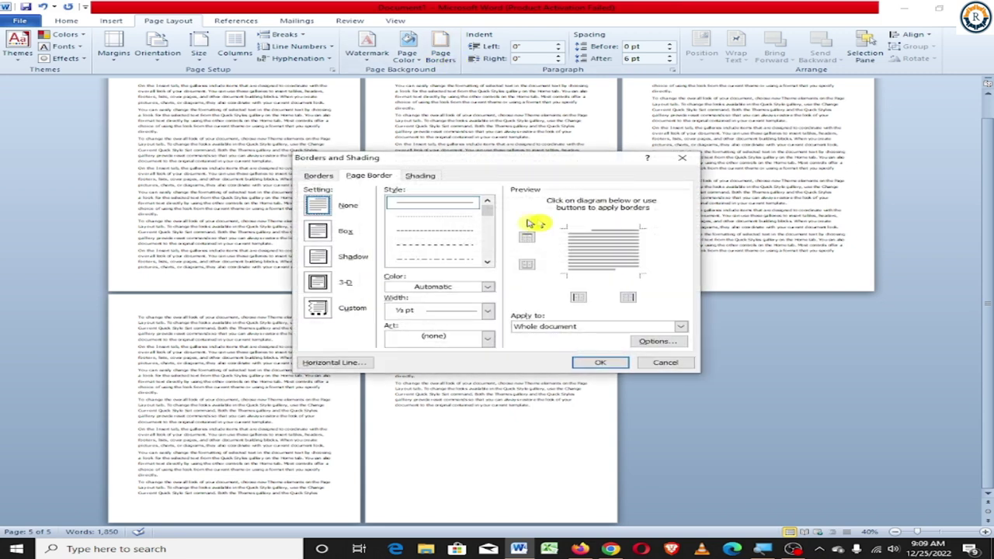
left_click(325, 236)
scroll(446, 246, "down", 1)
scroll(447, 246, "down", 2)
scroll(447, 246, "down", 1)
scroll(445, 241, "up", 4)
left_click(433, 208)
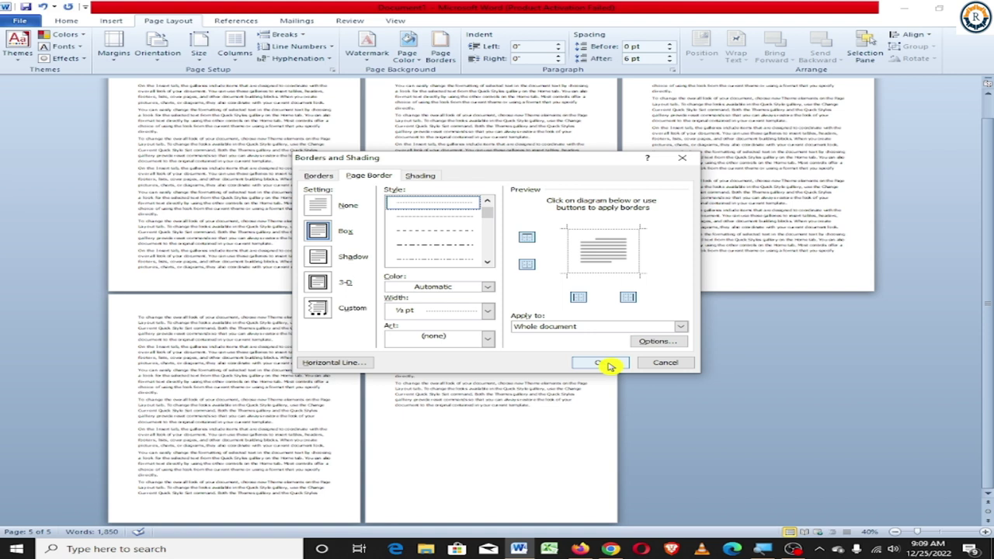
left_click(609, 365)
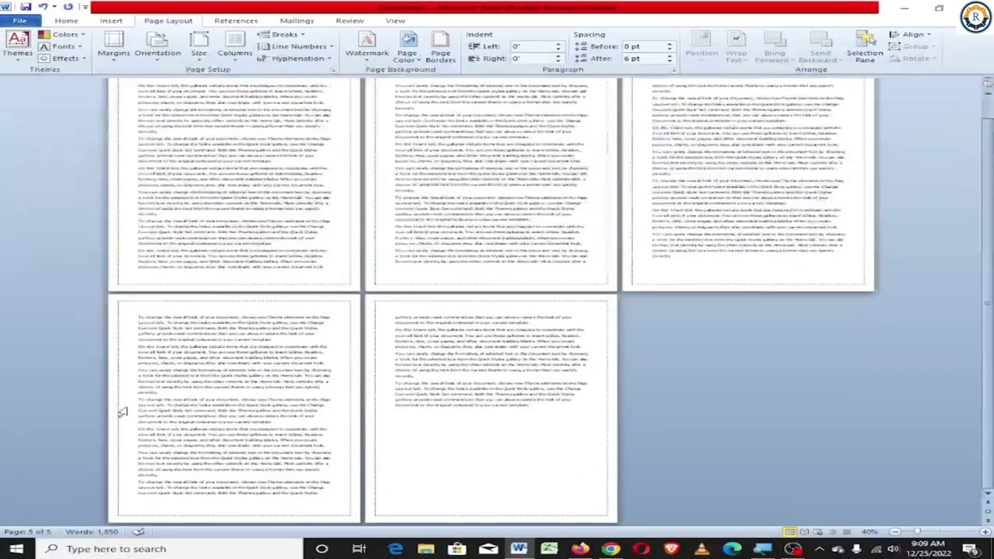
Replace the dotted page border with a 3 pt double-line box border.
left_click(444, 61)
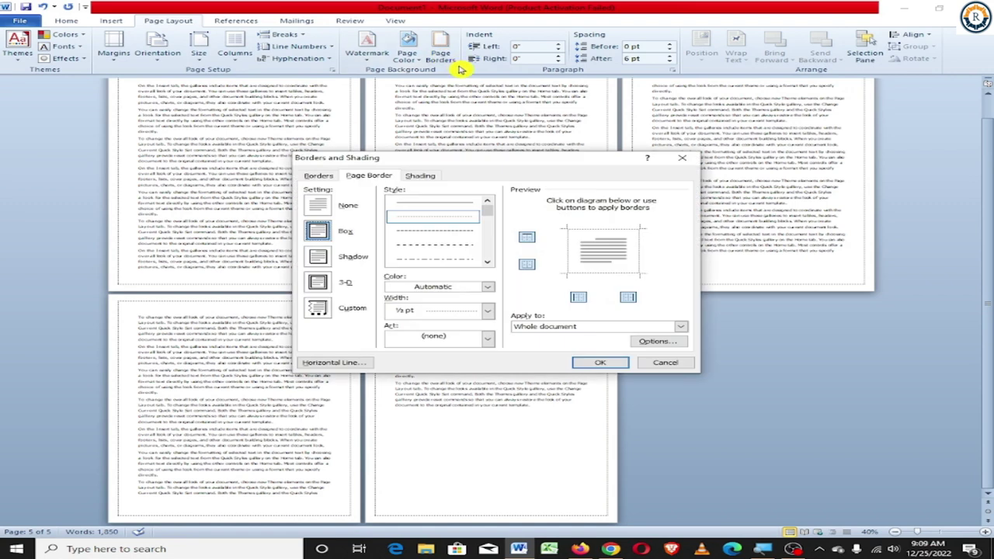
scroll(453, 252, "down", 1)
left_click(424, 245)
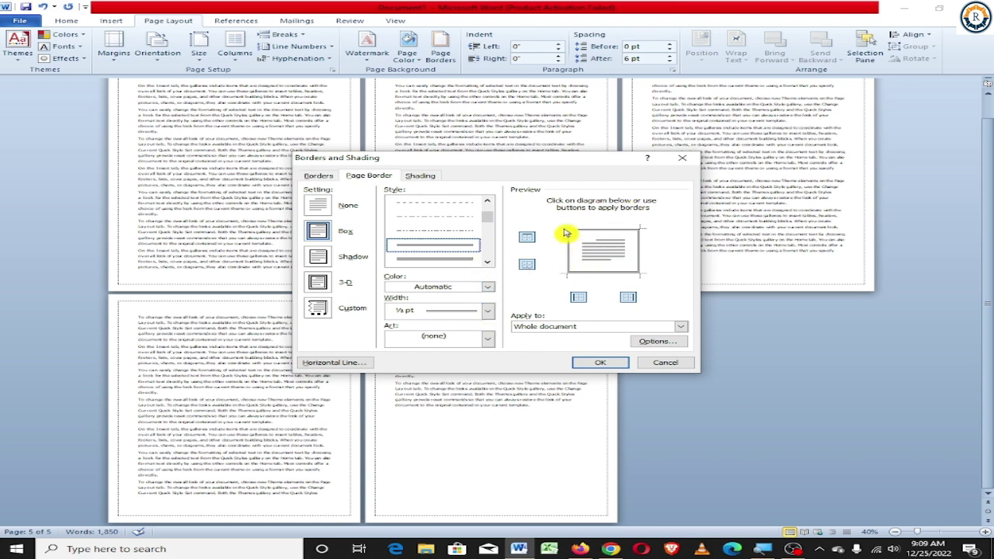
left_click(487, 312)
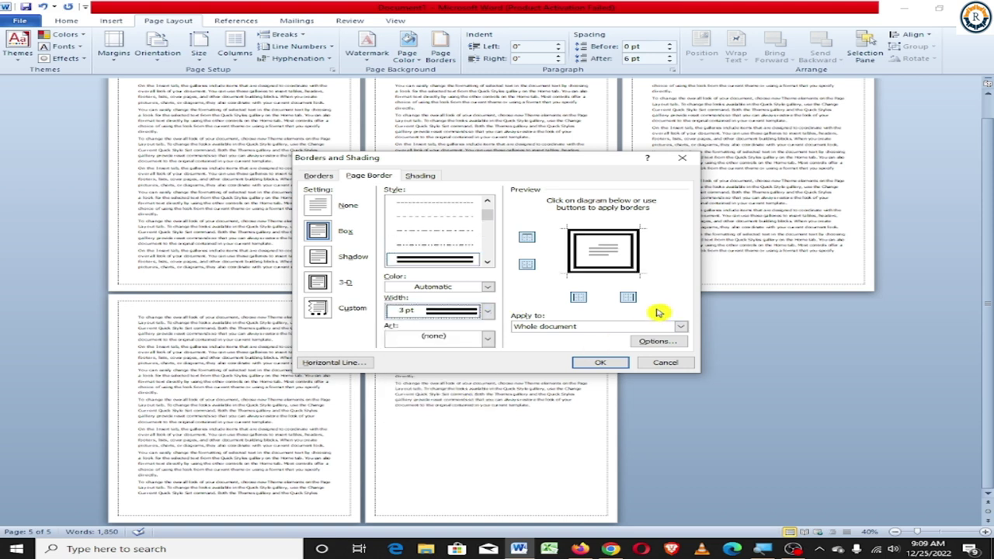
left_click(599, 362)
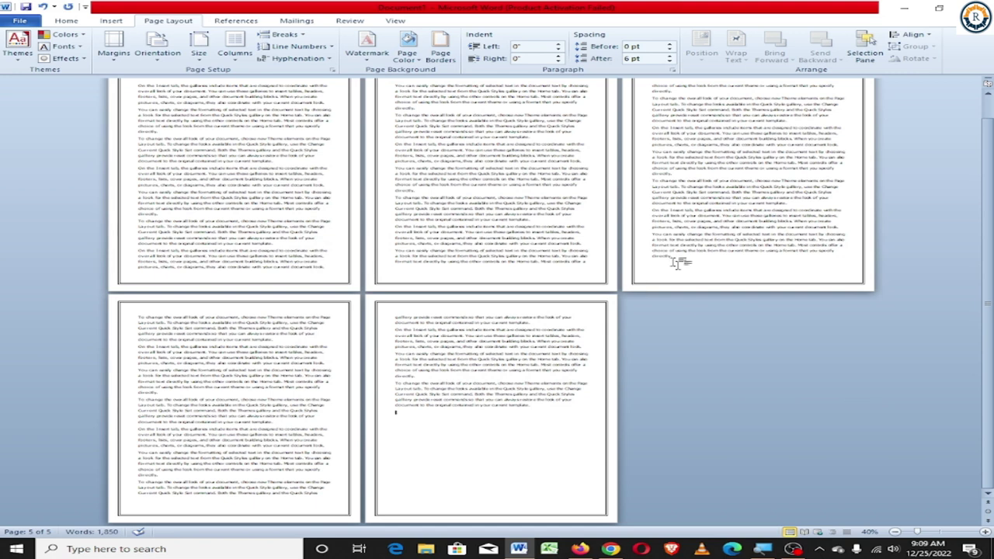
scroll(671, 279, "up", 1)
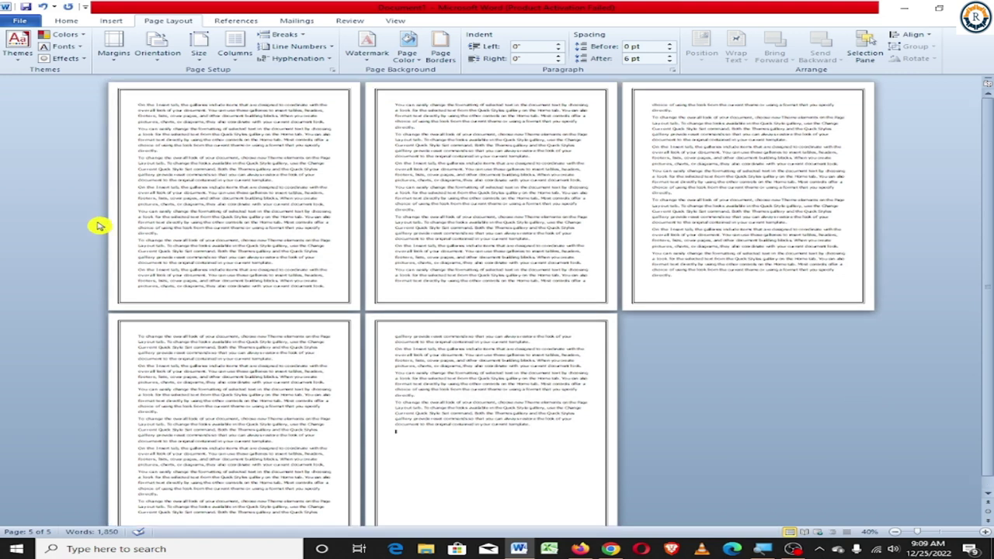
key("super")
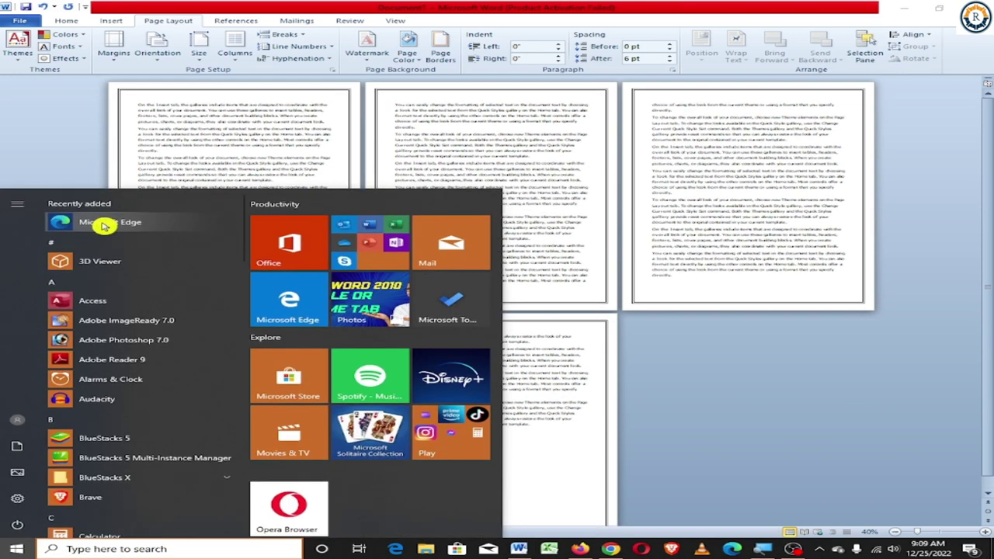
Recolour the 3 pt double-line page border dark red on all pages.
key("super")
left_click(109, 226)
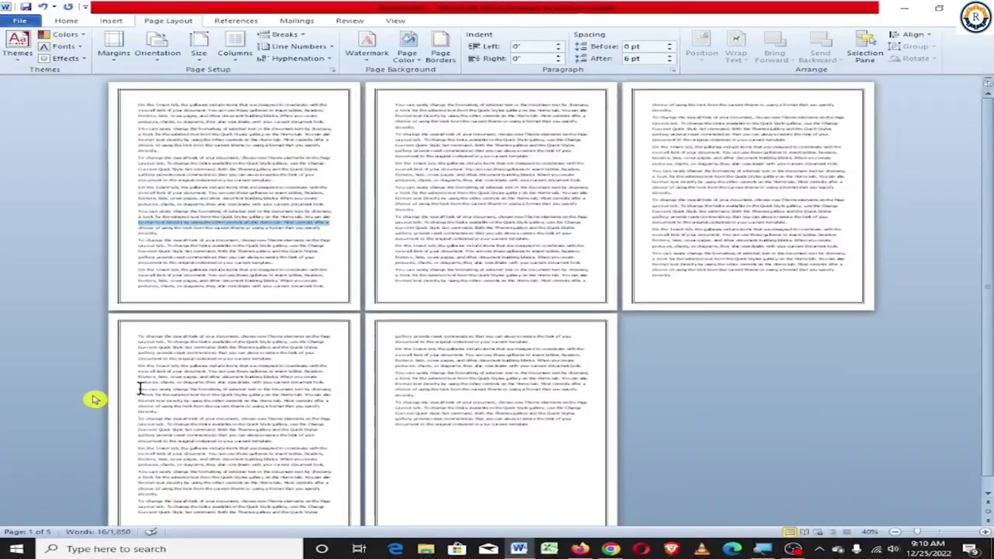
left_click(440, 43)
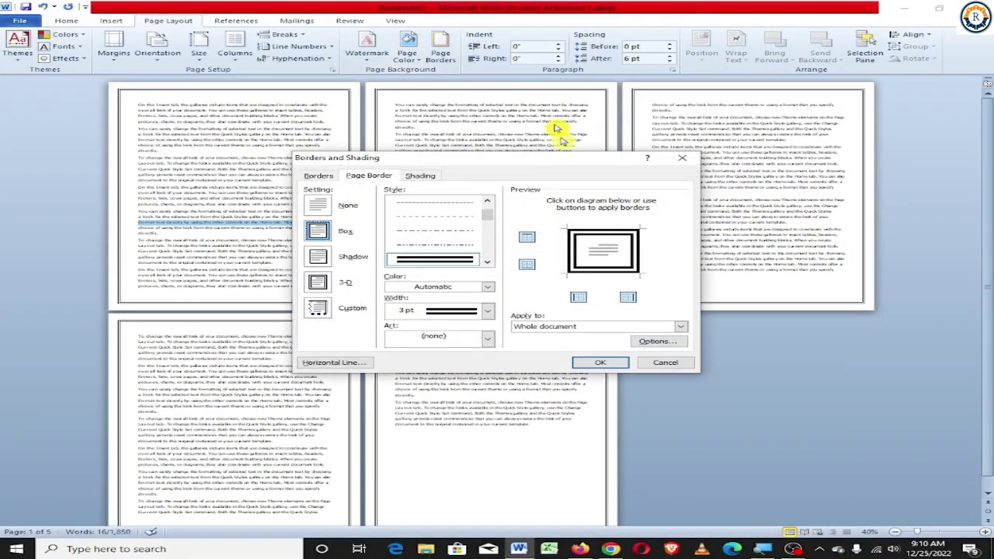
left_click(486, 287)
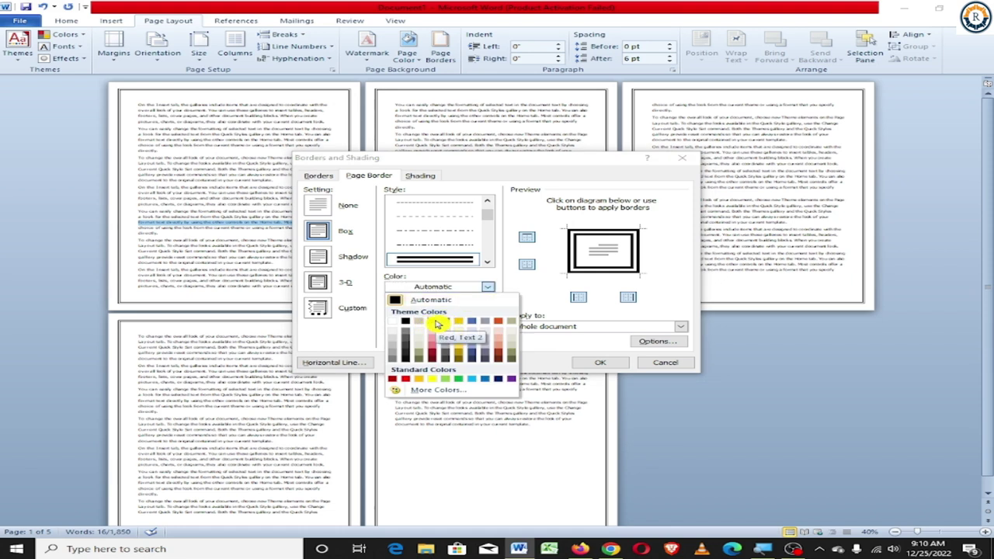
left_click(433, 321)
left_click(601, 362)
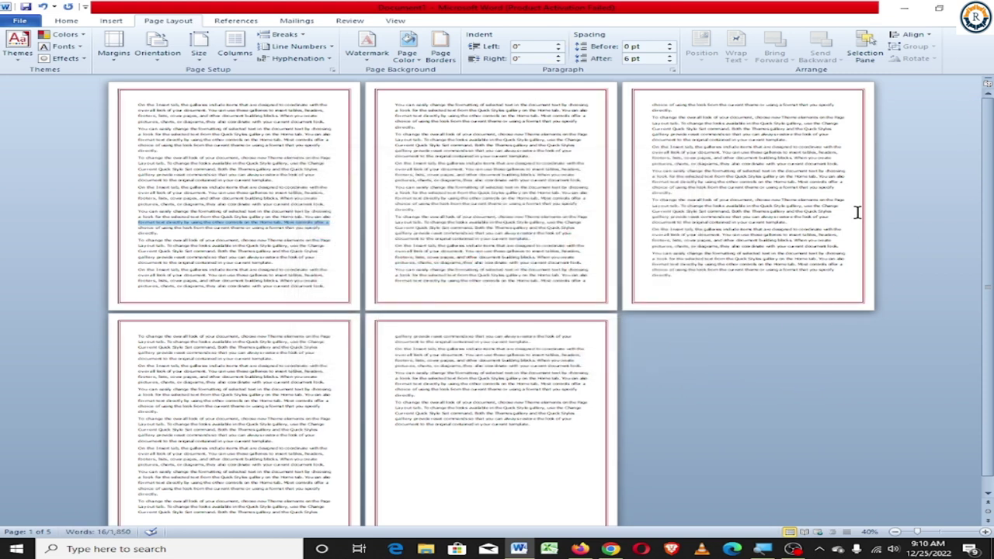
left_click(363, 207)
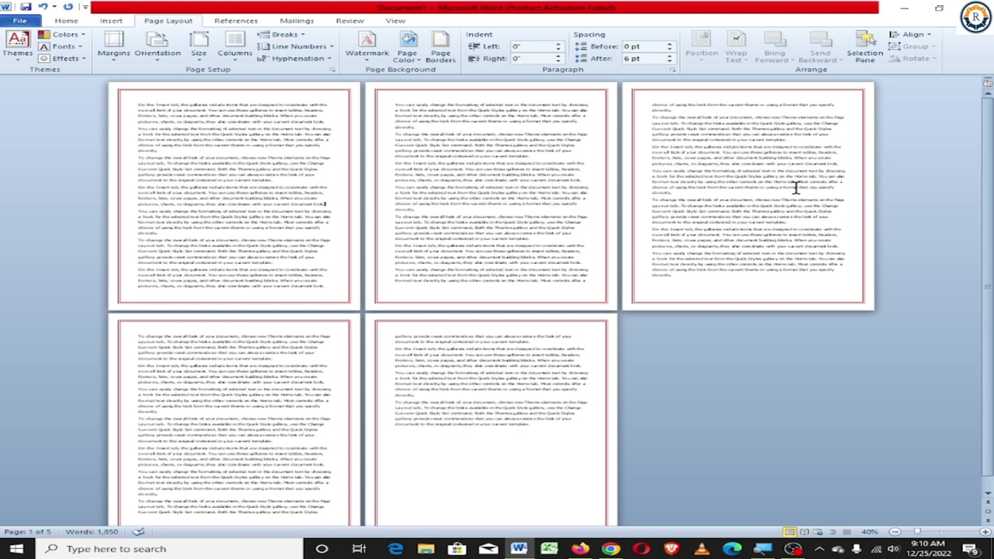
left_click(440, 43)
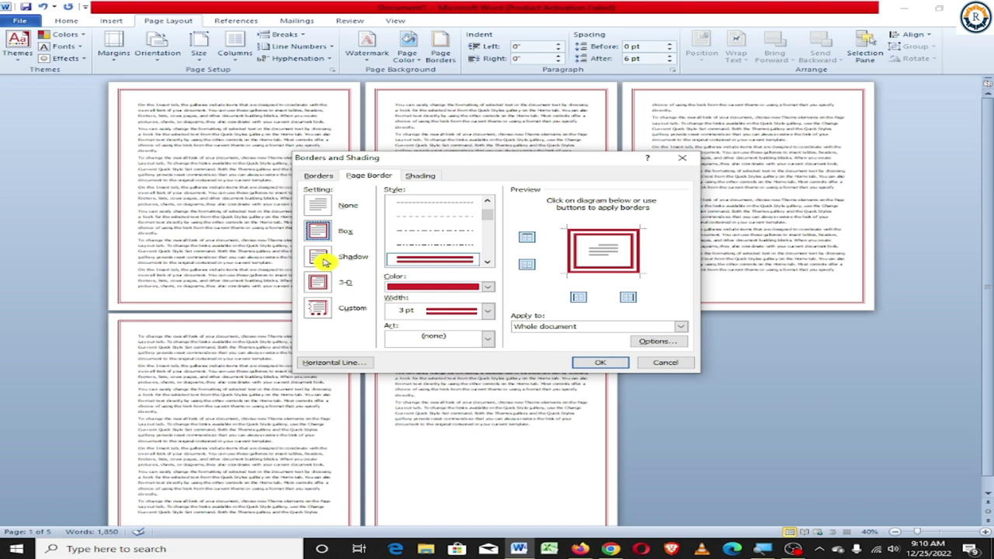
Try the Shadow and then the 3-D page border settings on all pages.
left_click(324, 261)
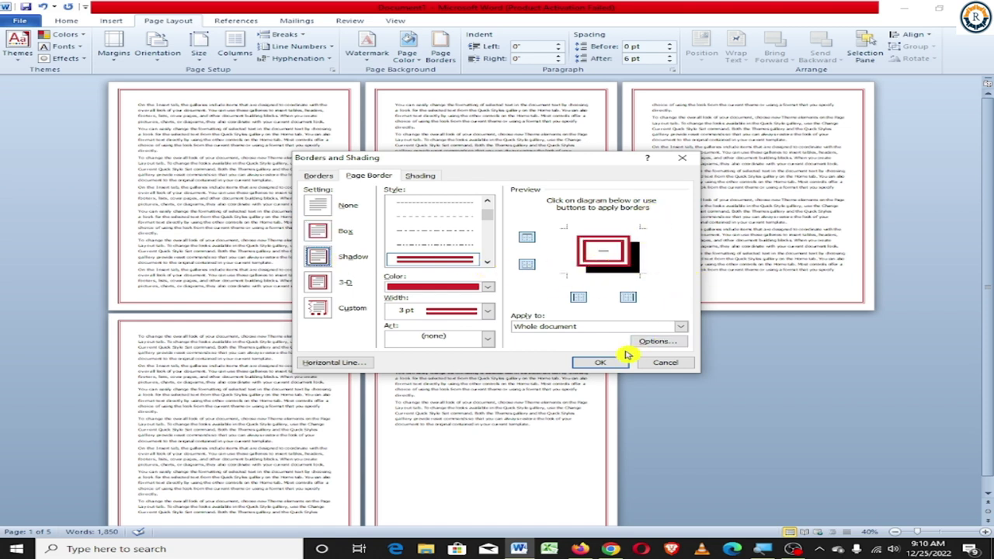
left_click(594, 363)
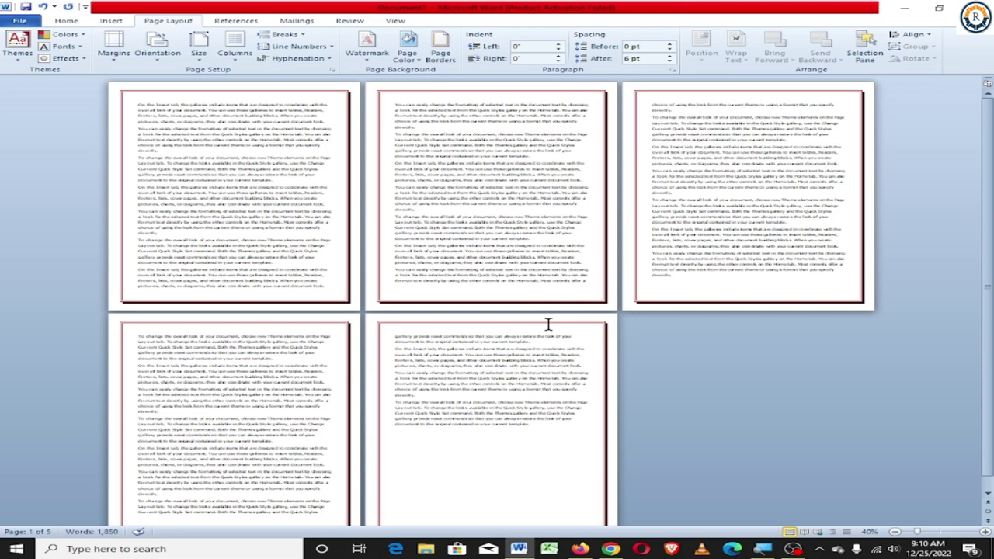
scroll(628, 358, "down", 1)
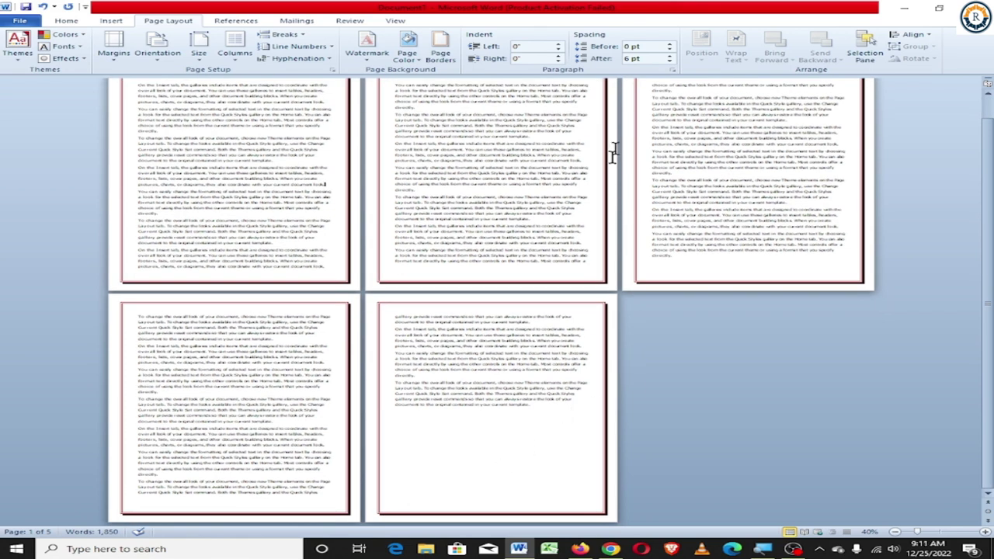
left_click(441, 48)
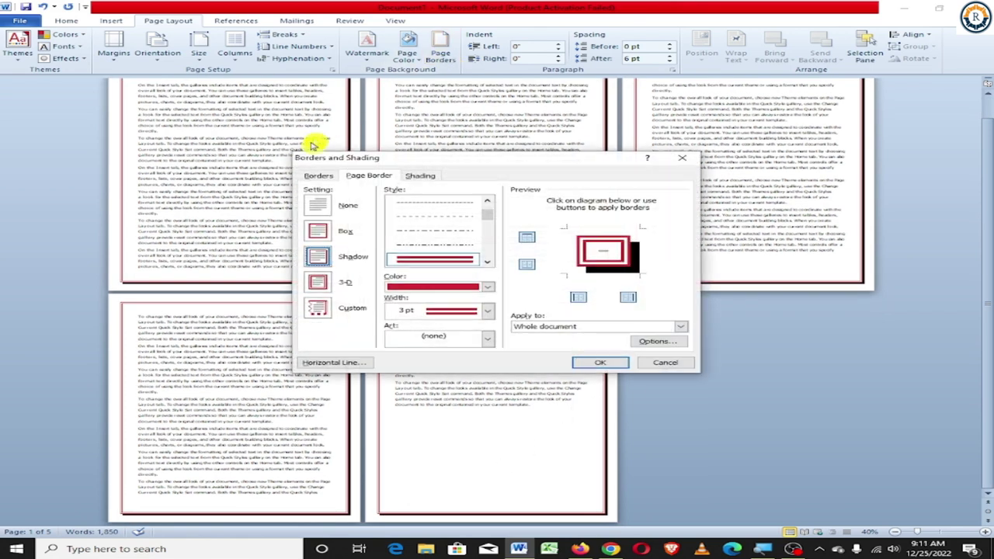
left_click(319, 285)
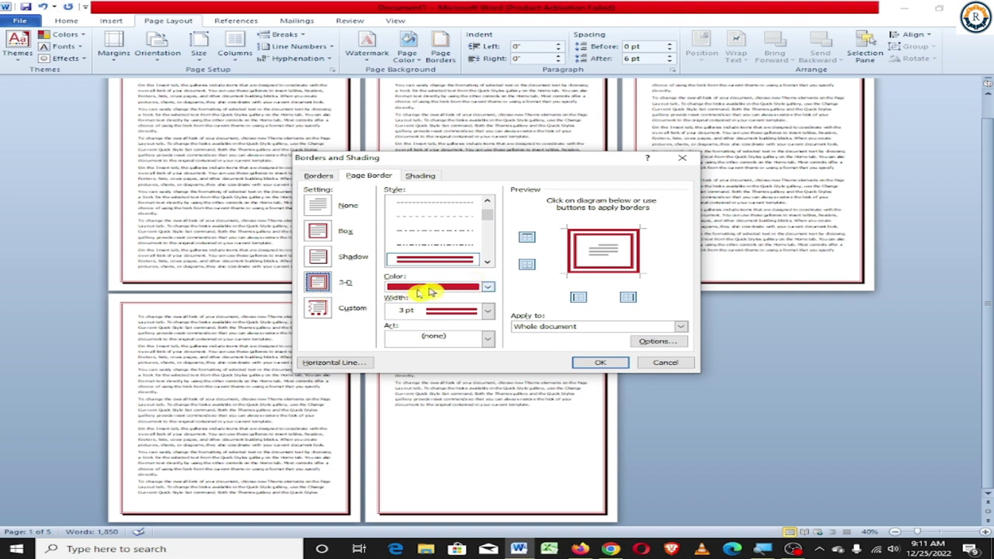
left_click(599, 362)
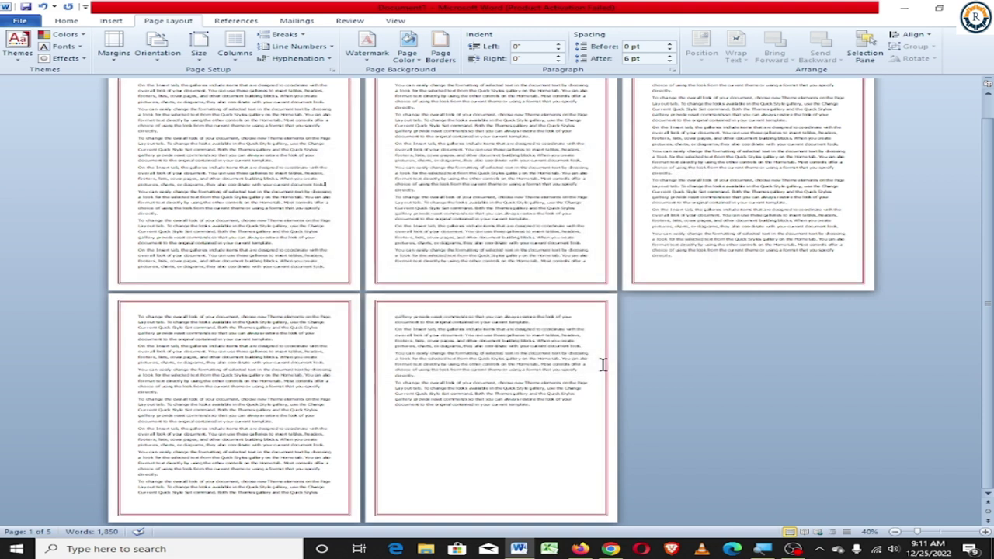
Try a Custom wavy-line page border, then settle back on the red double-line Custom border.
left_click(440, 50)
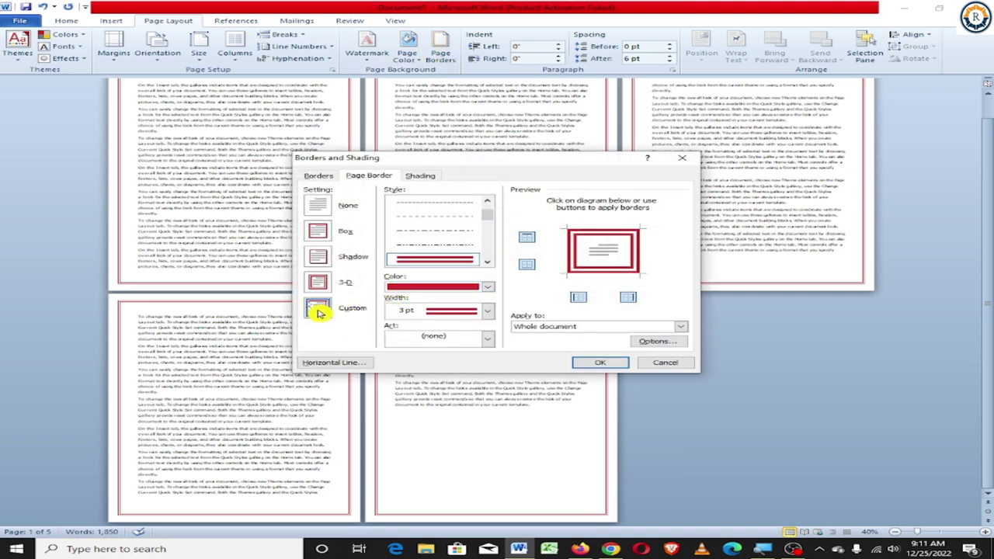
left_click(317, 309)
scroll(435, 233, "down", 3)
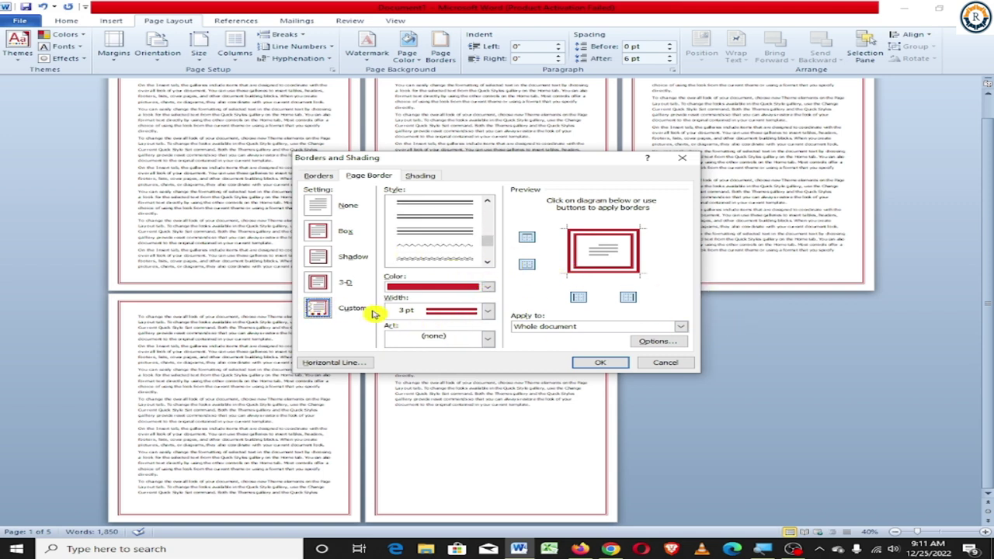
left_click(439, 247)
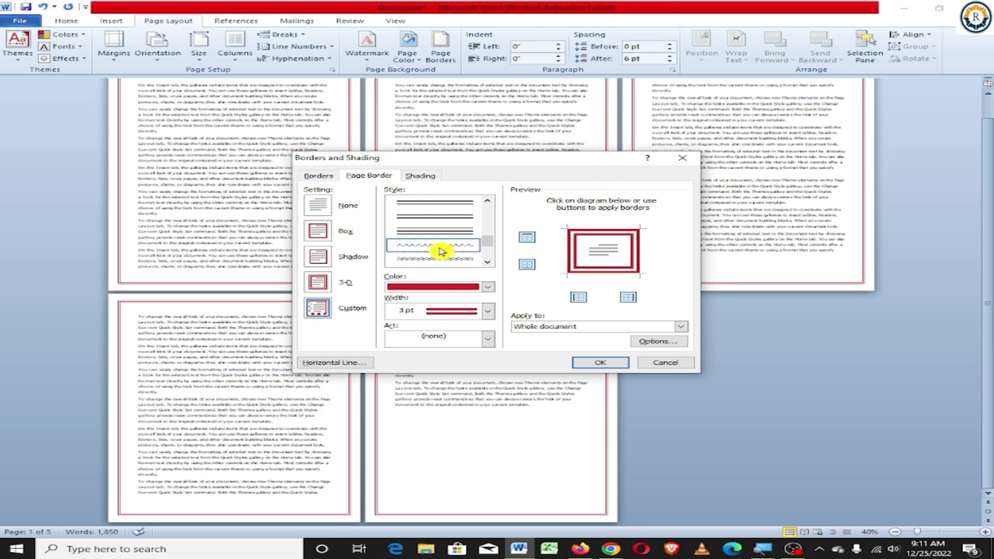
left_click(600, 362)
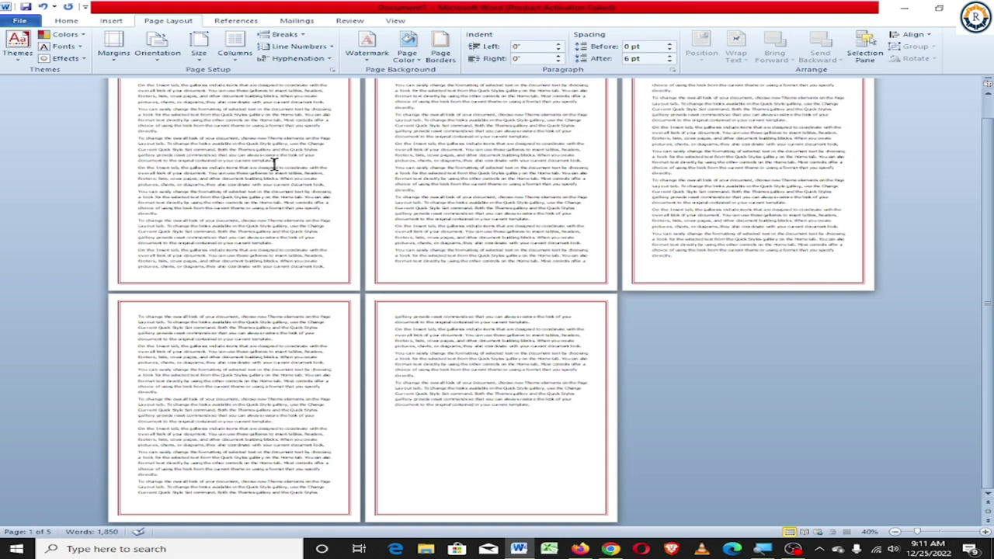
left_click(450, 56)
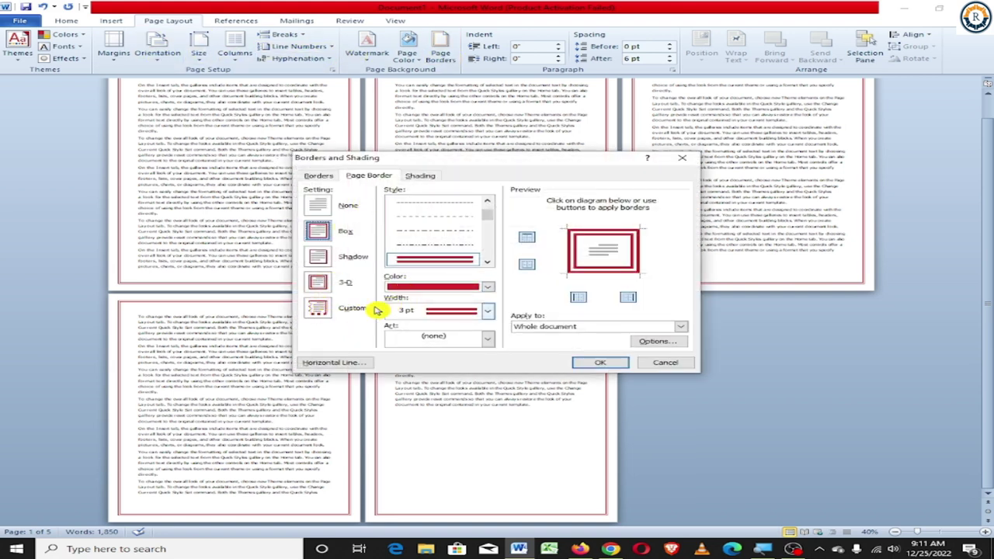
left_click(316, 308)
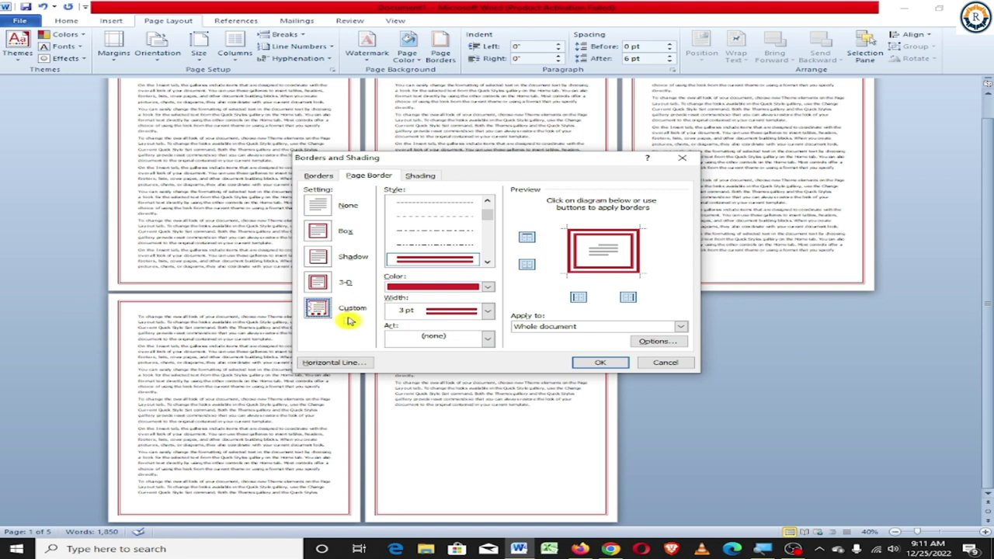
left_click(590, 363)
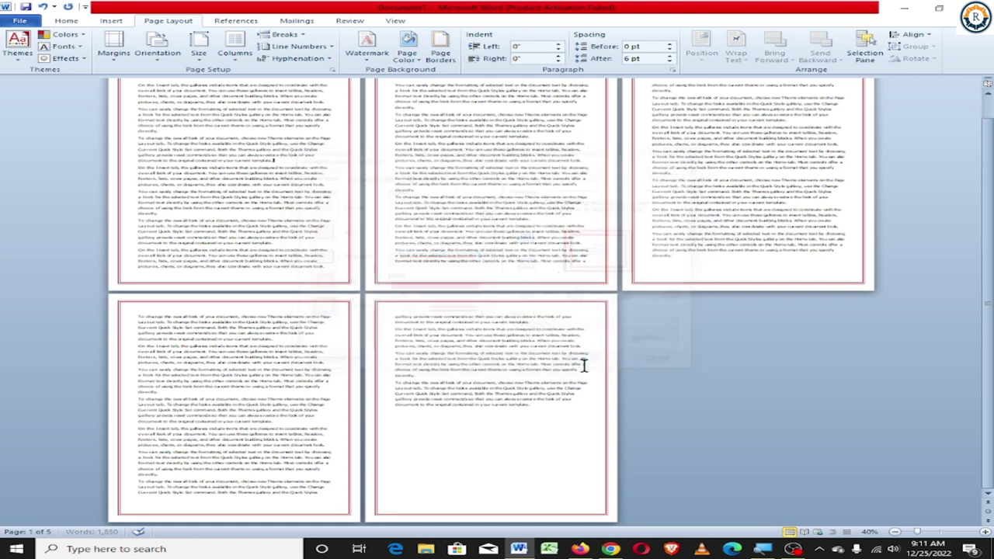
key("ctrl+a")
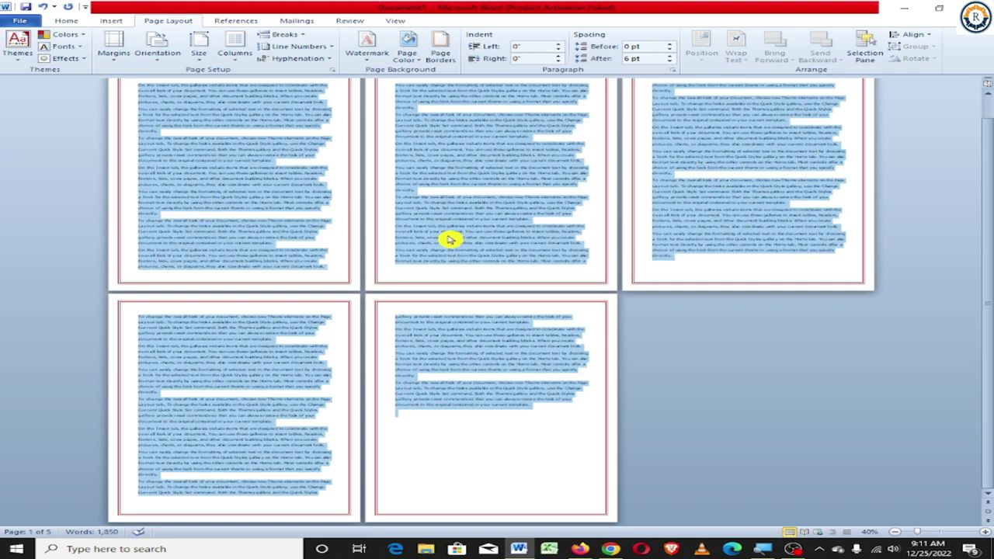
left_click(439, 48)
left_click(317, 309)
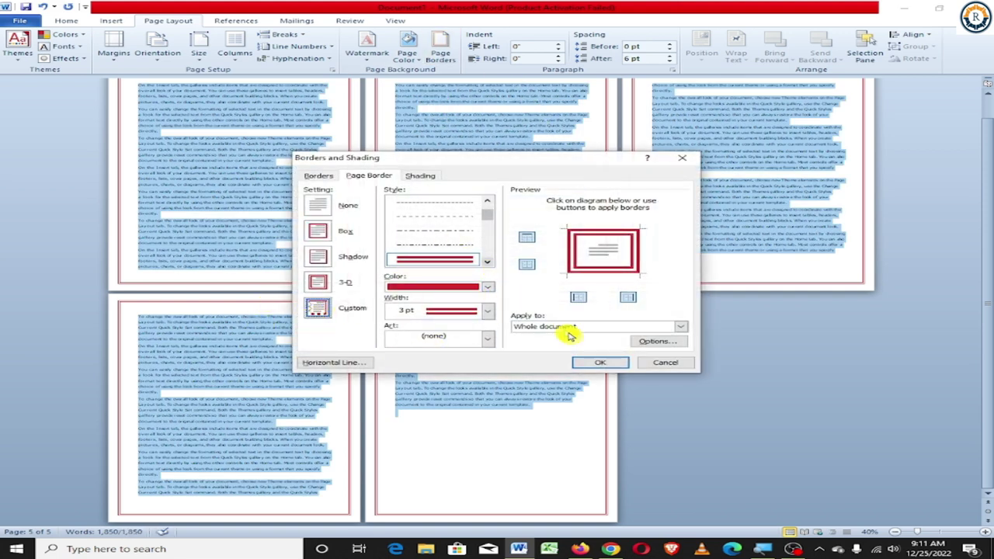
left_click(595, 364)
left_click(439, 56)
left_click(325, 314)
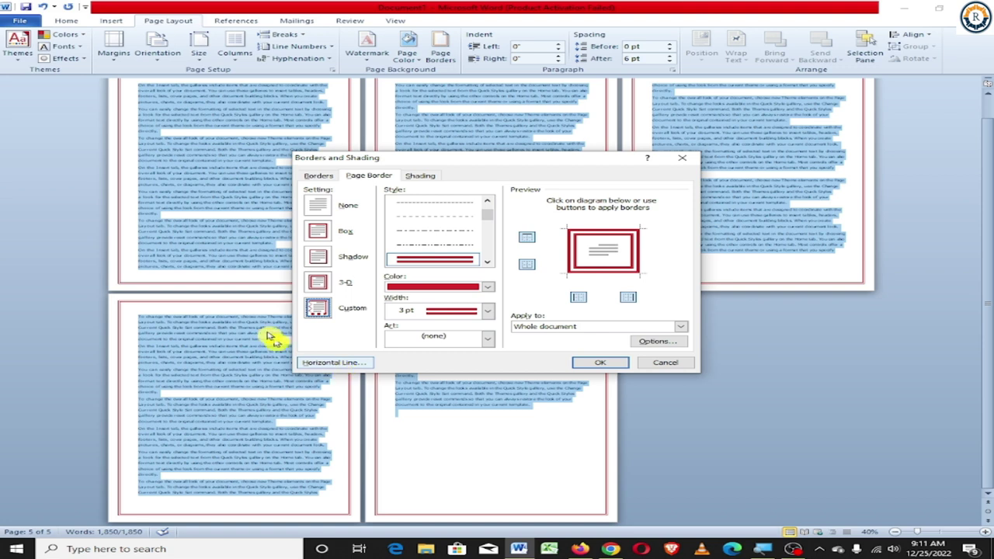
left_click(207, 232)
key("Return")
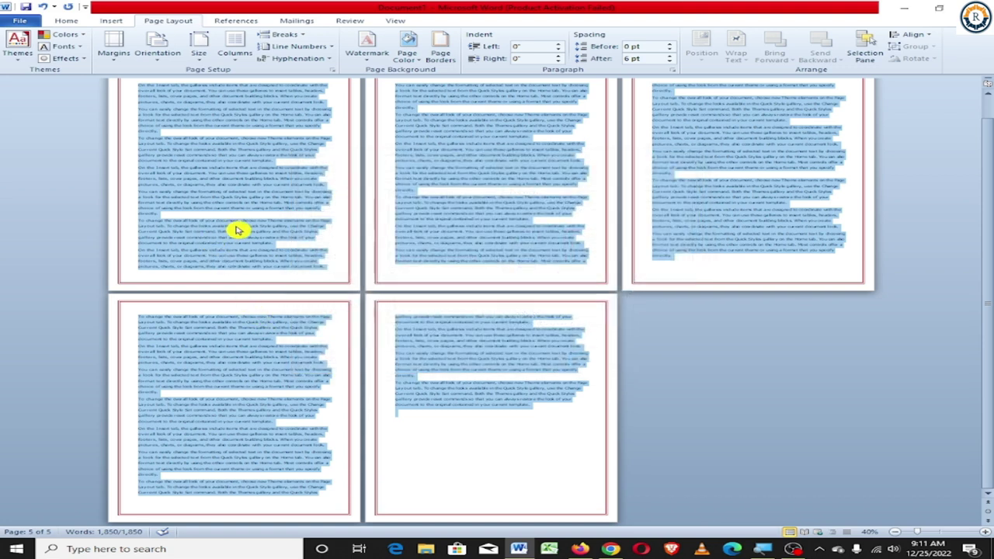
left_click(244, 195)
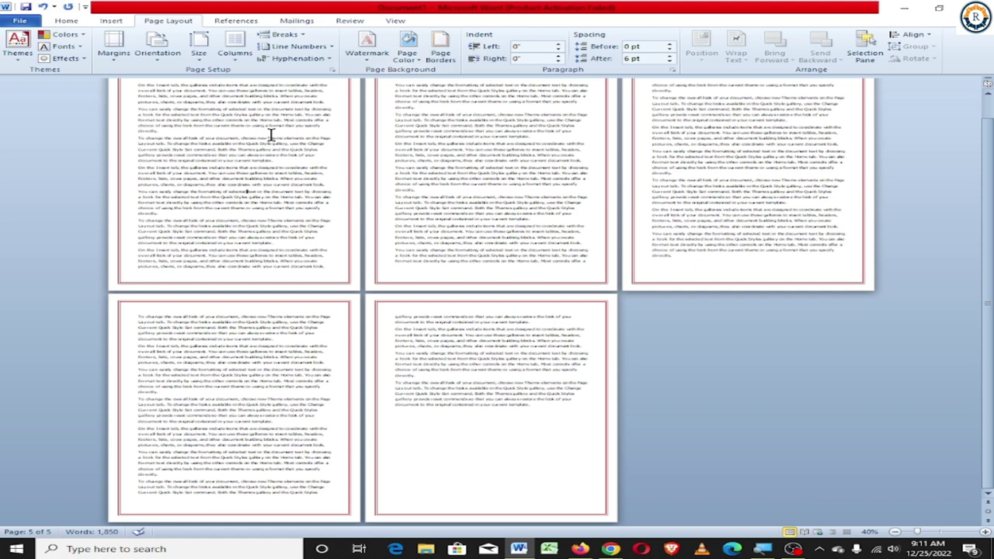
left_click(440, 46)
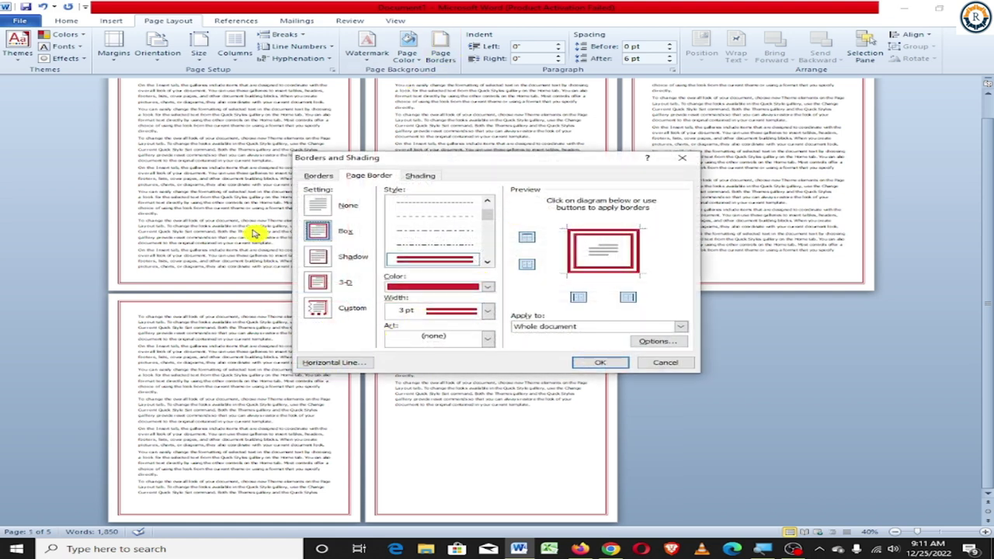
left_click(697, 161)
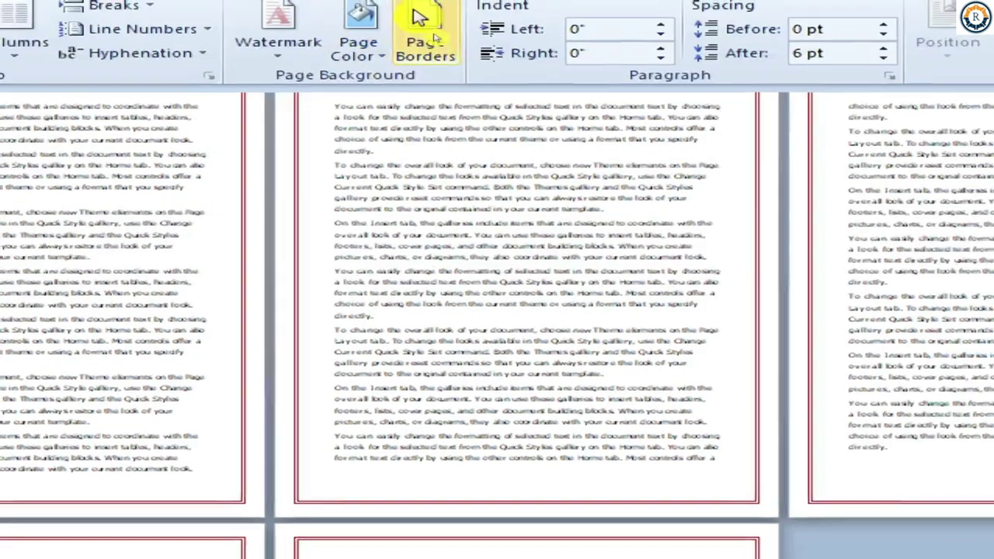
Insert a decorative horizontal divider line between two paragraphs on page 1.
left_click(424, 31)
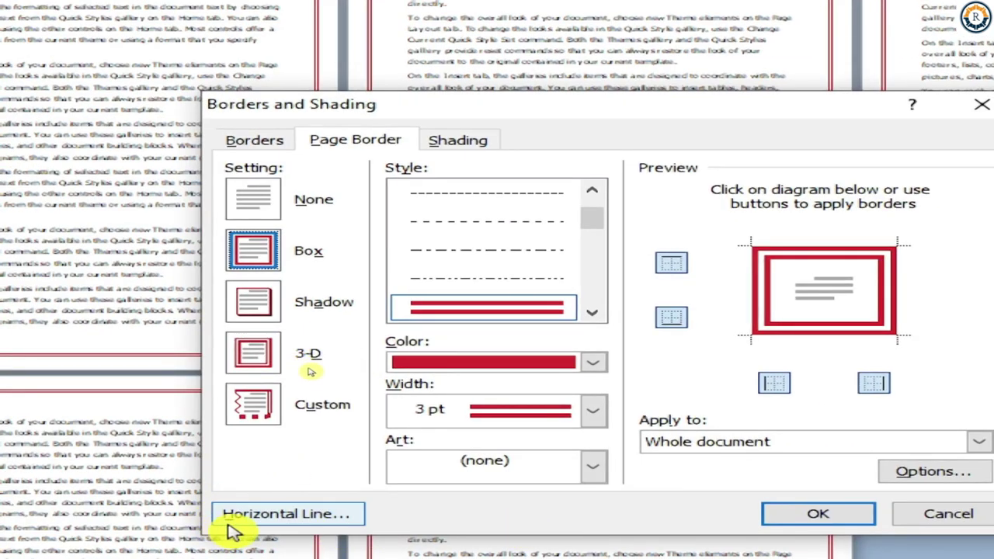
left_click(260, 516)
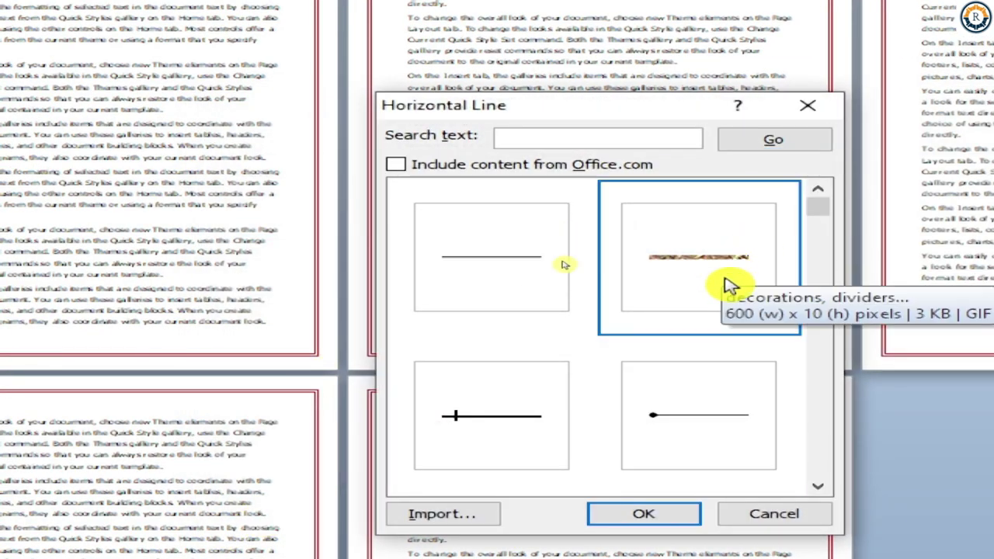
left_click(730, 285)
left_click(643, 513)
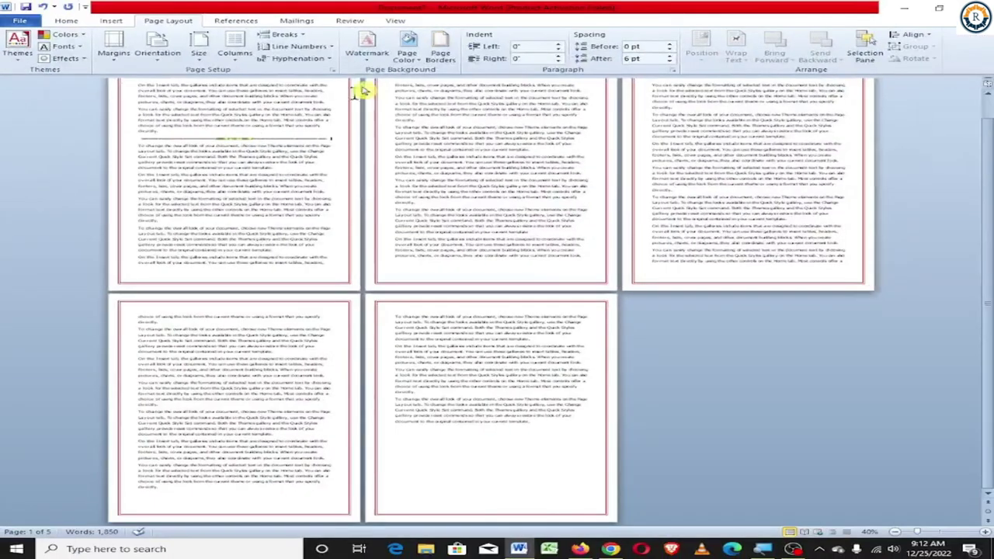
left_click(438, 51)
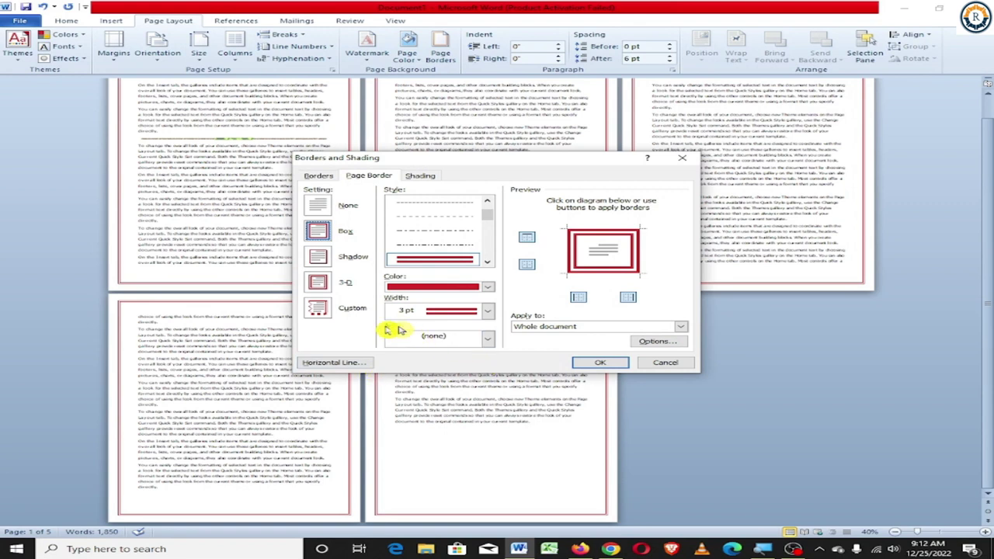
Apply the green Christmas-tree art border at 31 pt to every page.
left_click(488, 339)
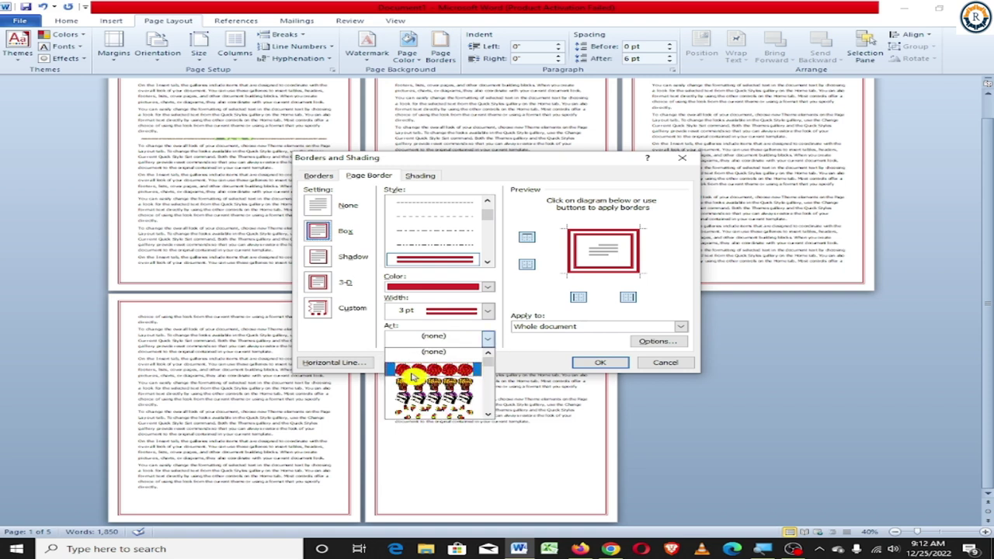
scroll(454, 407, "down", 2)
scroll(450, 411, "down", 2)
scroll(449, 418, "down", 2)
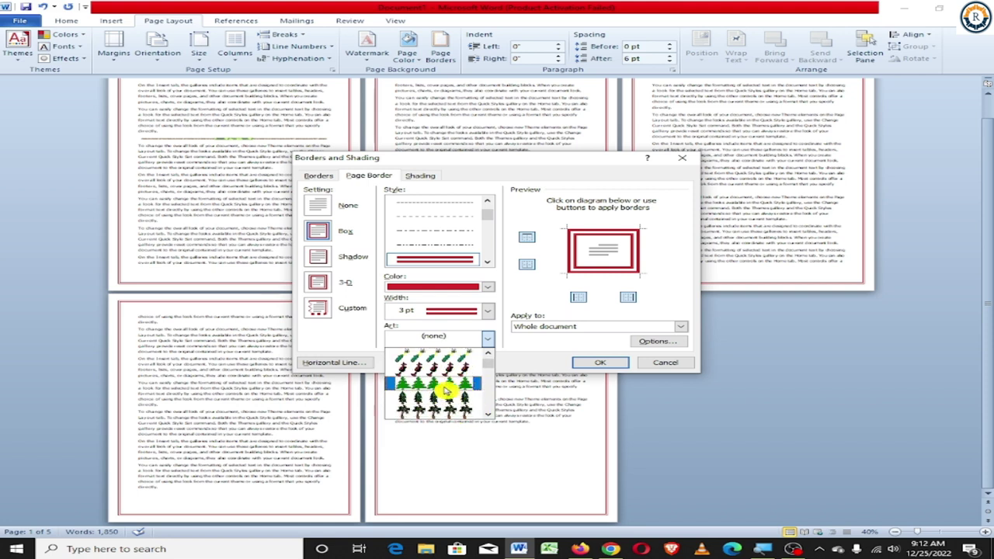
left_click(446, 384)
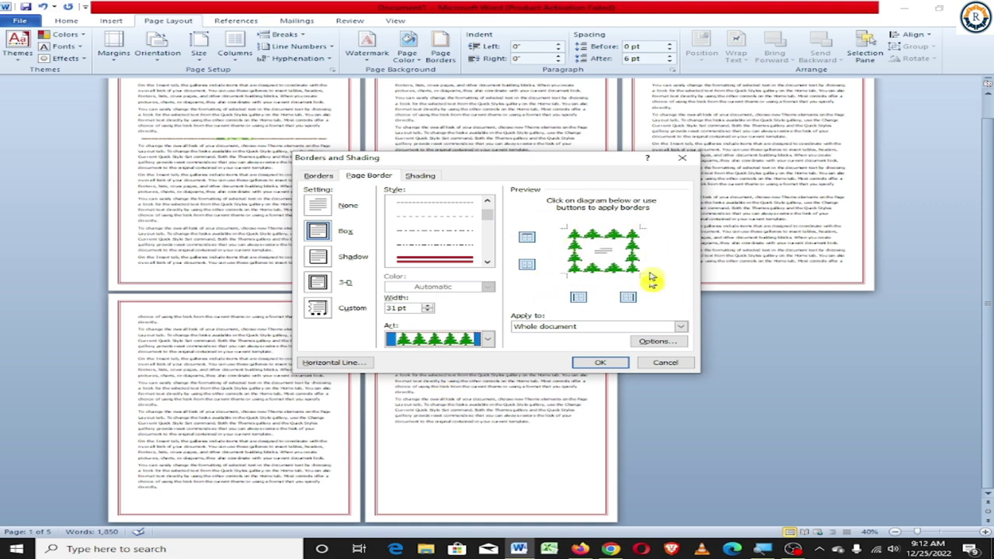
left_click(602, 363)
scroll(466, 303, "up", 1)
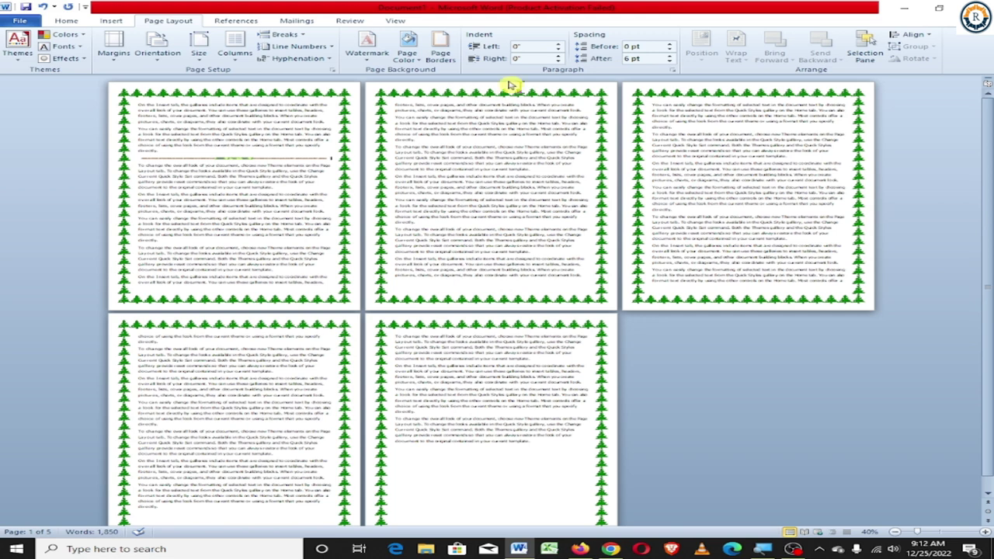
left_click(439, 48)
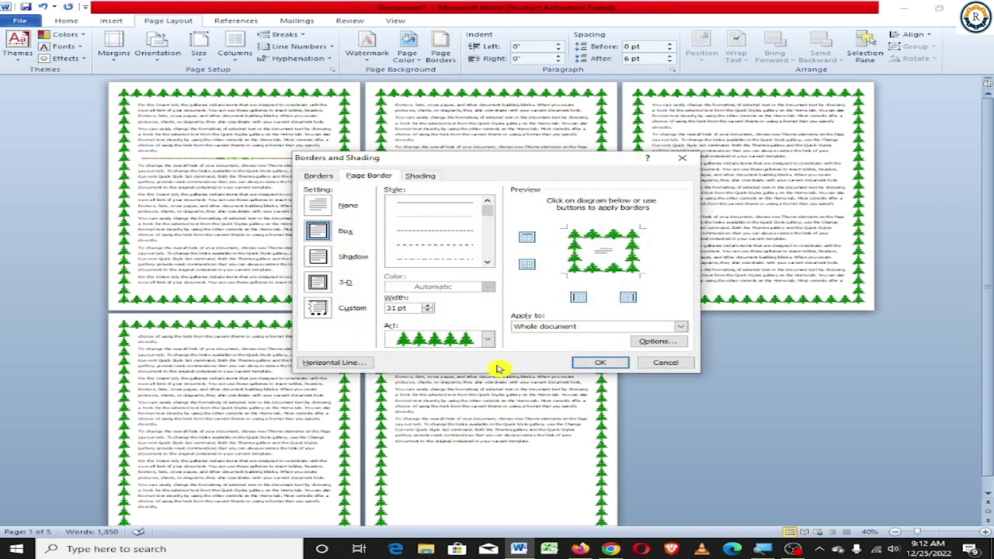
Narrow the tree art border to 20 pt and apply it to all pages.
left_click(431, 311)
left_click(429, 311)
left_click(429, 310)
left_click(429, 310)
left_click(429, 311)
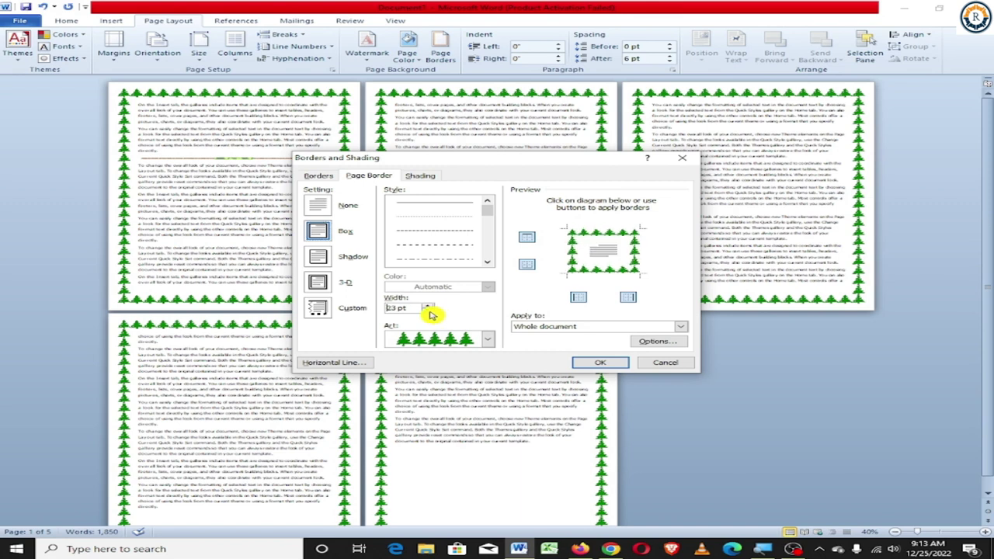
left_click(429, 312)
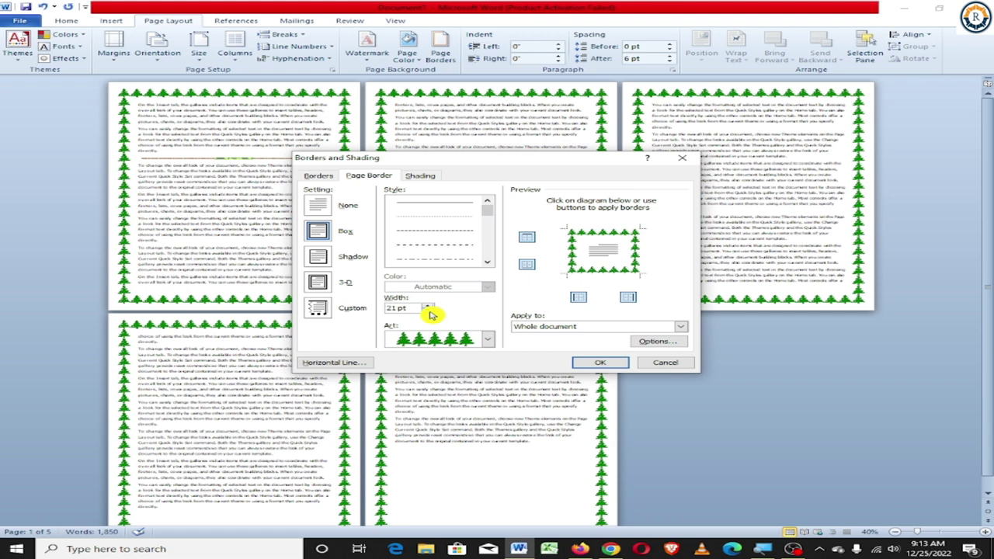
left_click(599, 365)
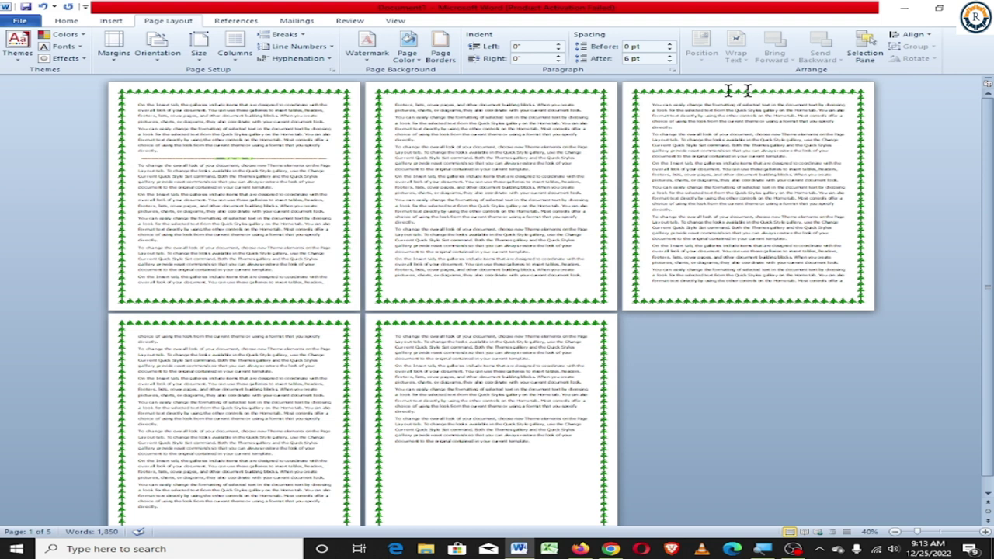
Undo the tree art border to restore the red double-line border, then select all text.
left_click(437, 58)
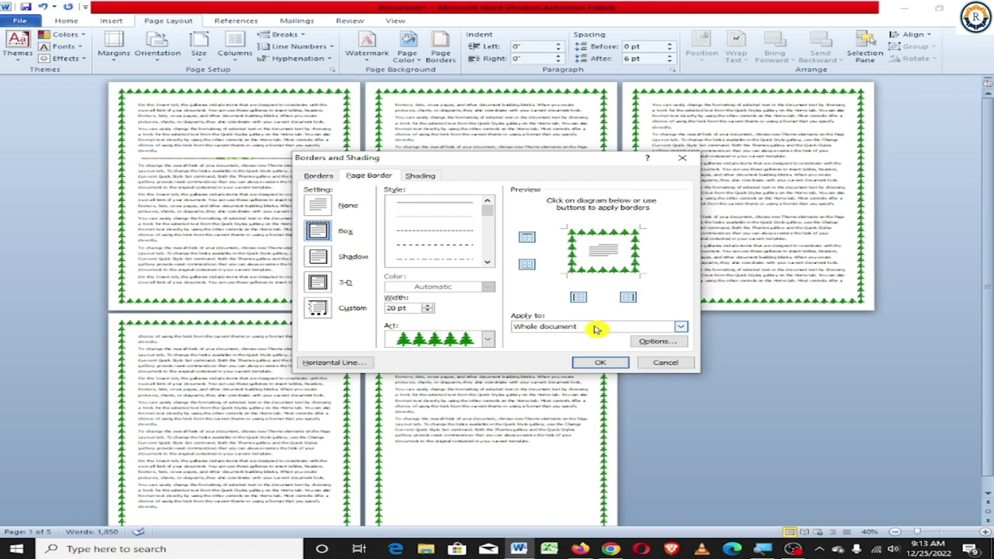
left_click(595, 328)
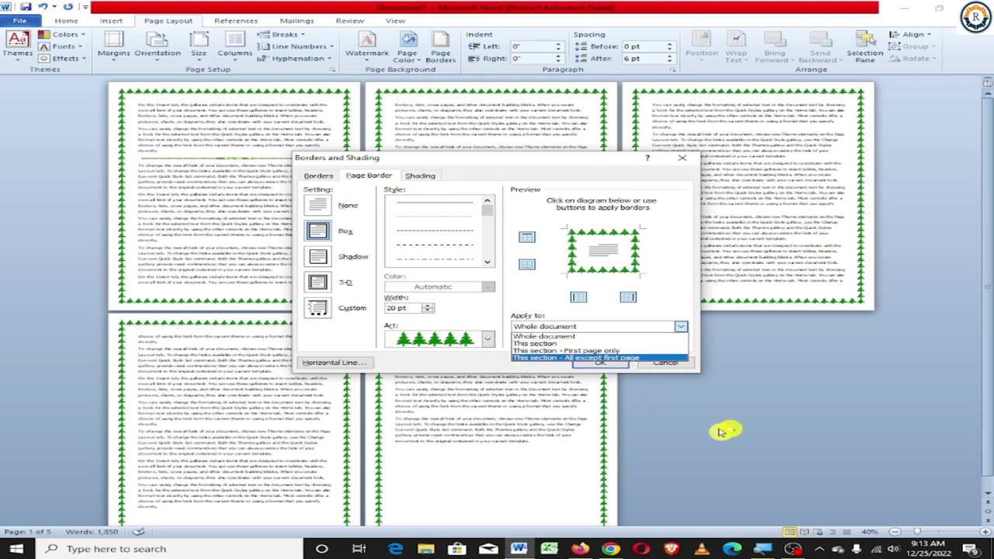
key("Return")
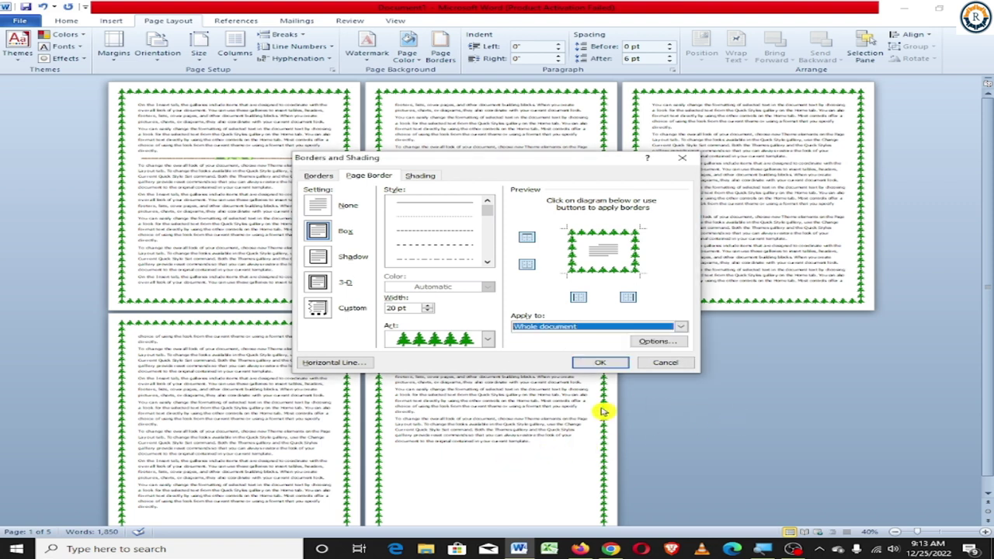
key("Return")
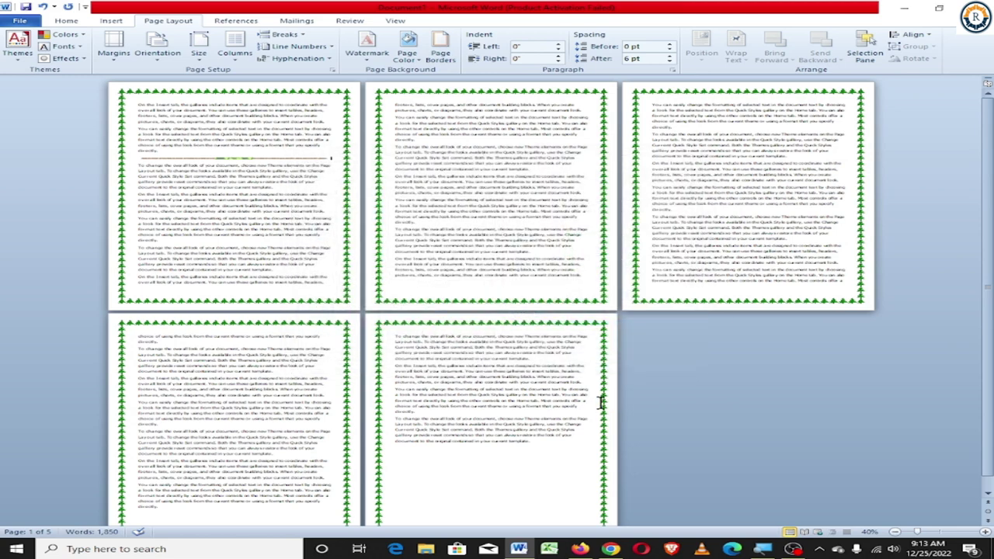
key("ctrl+z")
key("ctrl+a")
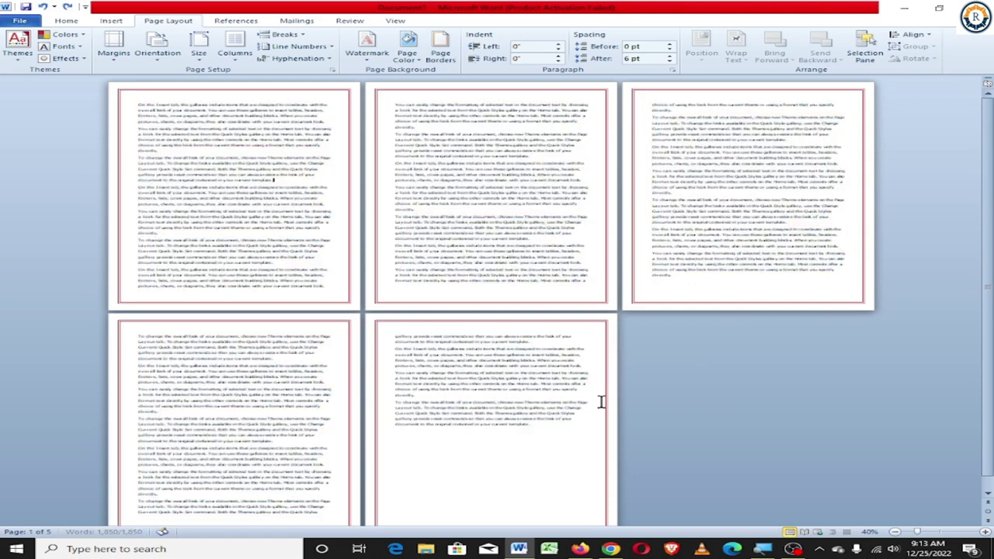
Undo the red page borders and check the header and footer areas.
key("ctrl+z")
key("ctrl+z")
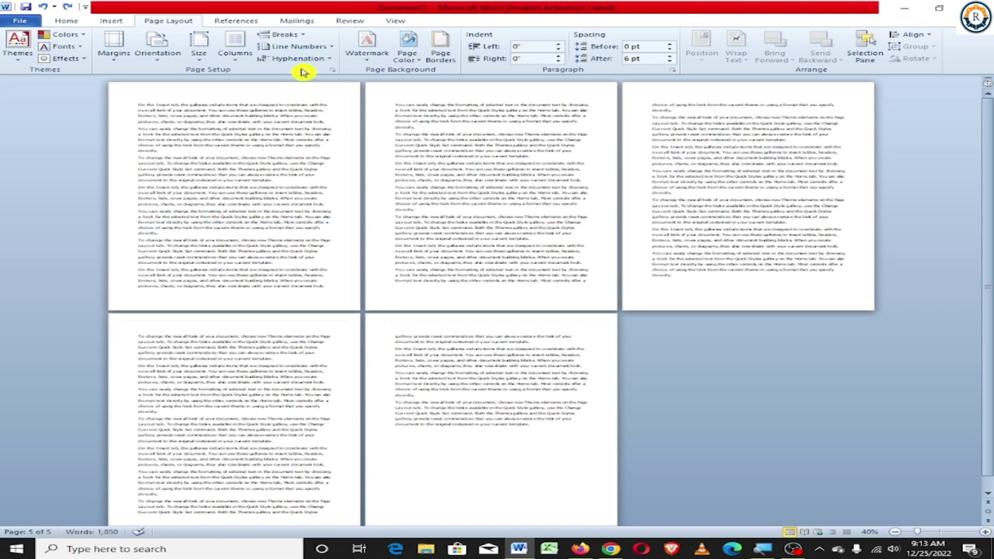
double_click(225, 90)
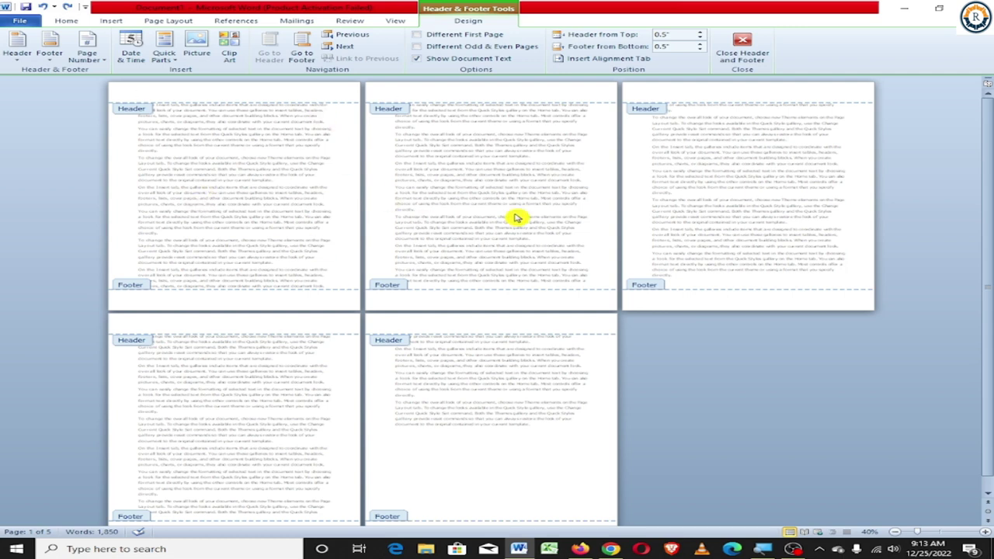
double_click(513, 214)
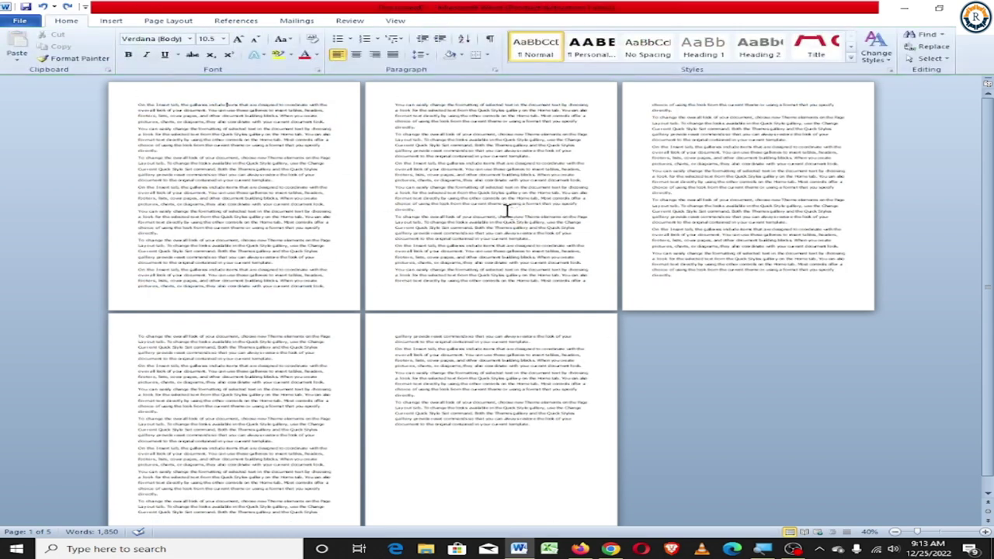
Put the insertion point at the end of page 2 and bring up the Page Layout breaks list.
left_click(597, 283)
left_click(178, 21)
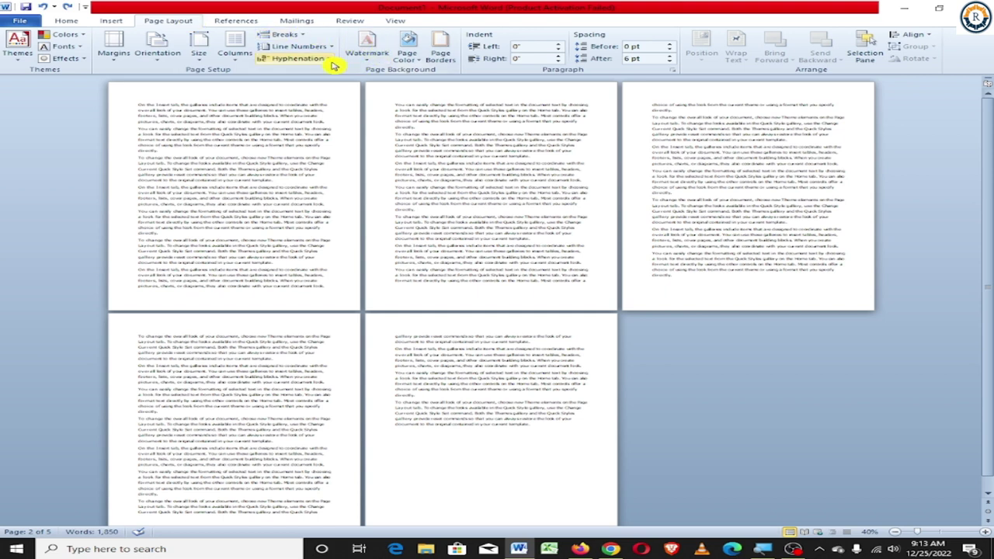
left_click(281, 35)
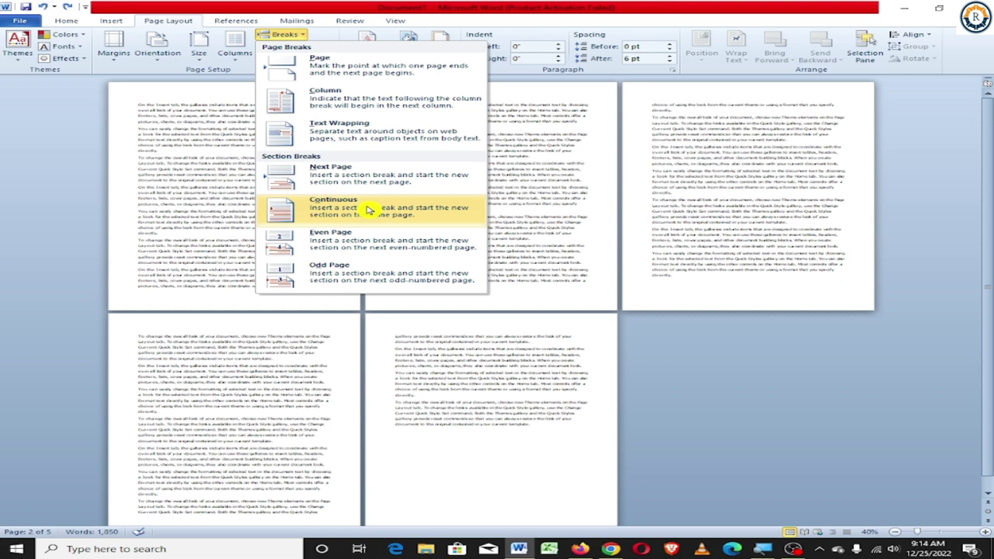
Insert a continuous section break after page 2 and verify the Section 1 and Section 2 header labels.
left_click(368, 208)
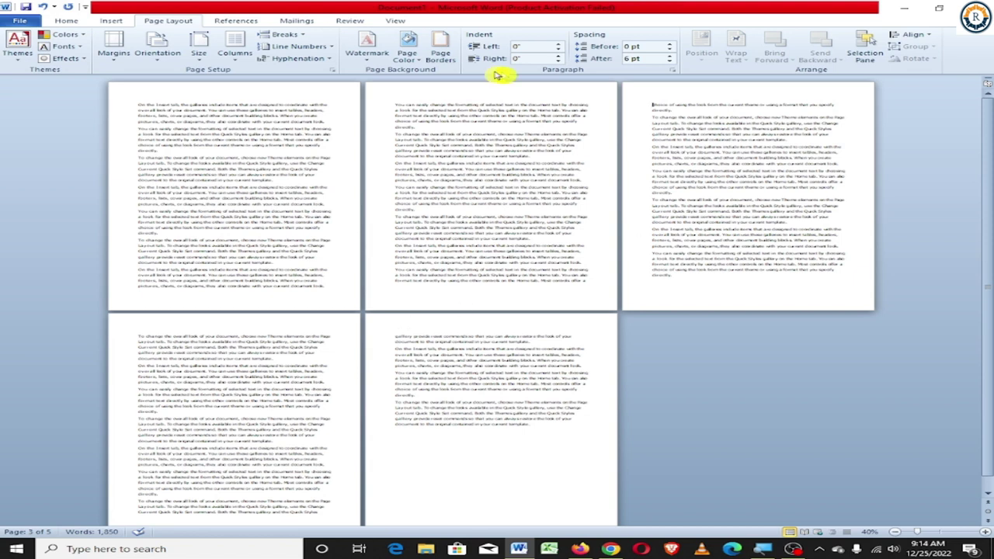
double_click(207, 92)
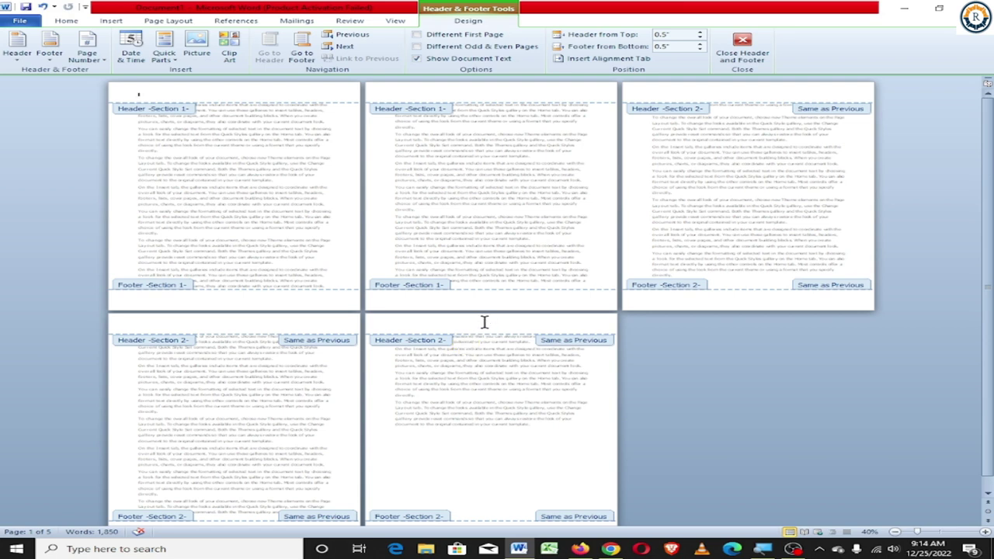
double_click(527, 222)
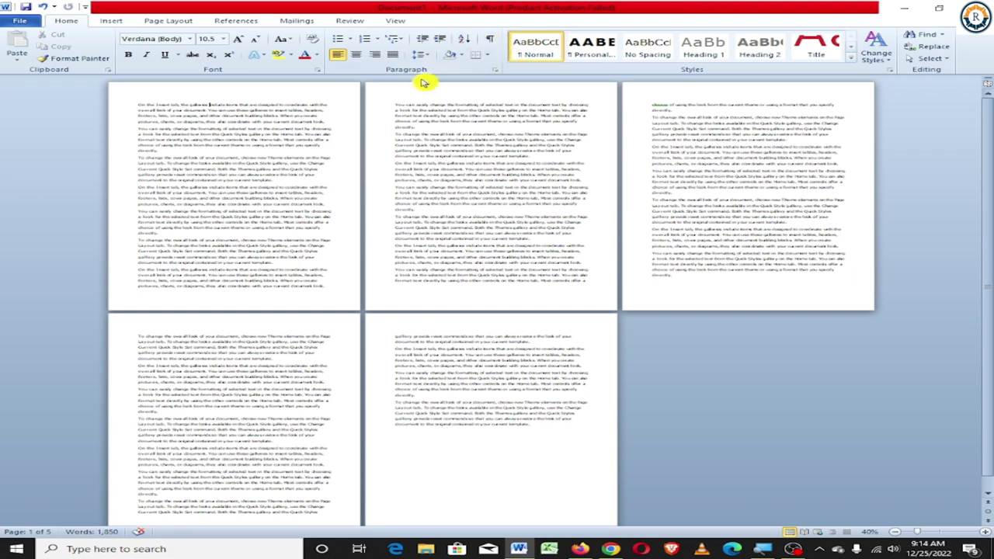
left_click(191, 22)
left_click(441, 51)
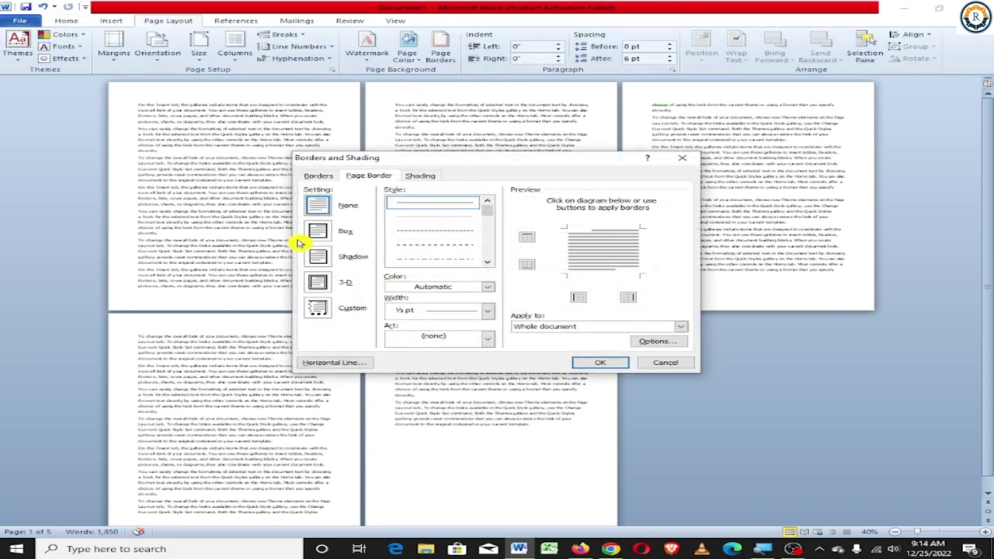
left_click(317, 231)
scroll(451, 262, "down", 3)
left_click(451, 262)
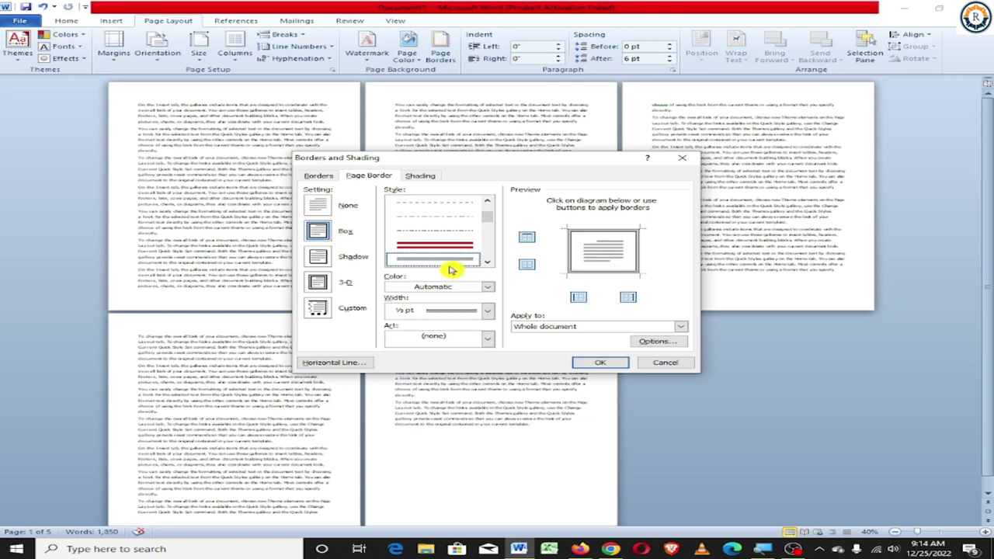
left_click(618, 329)
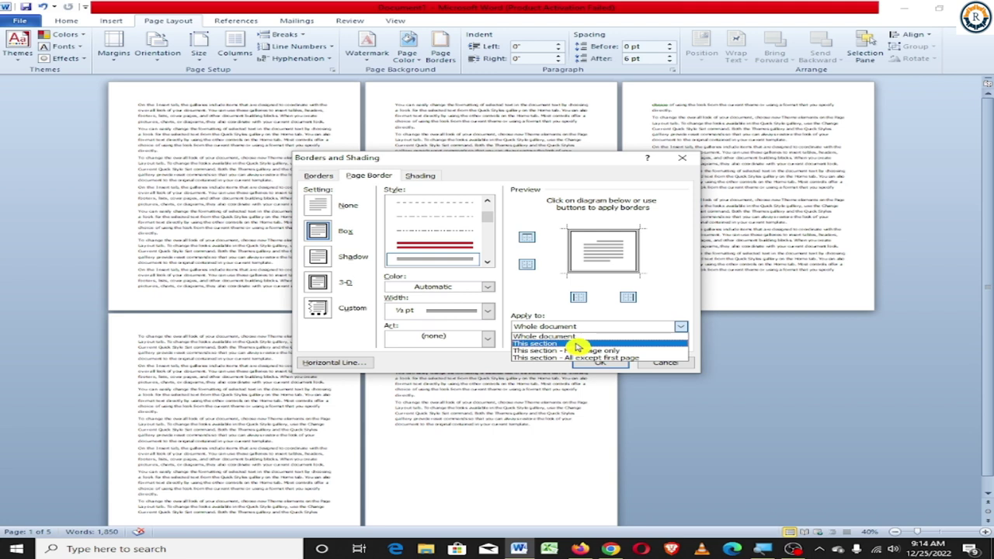
left_click(578, 347)
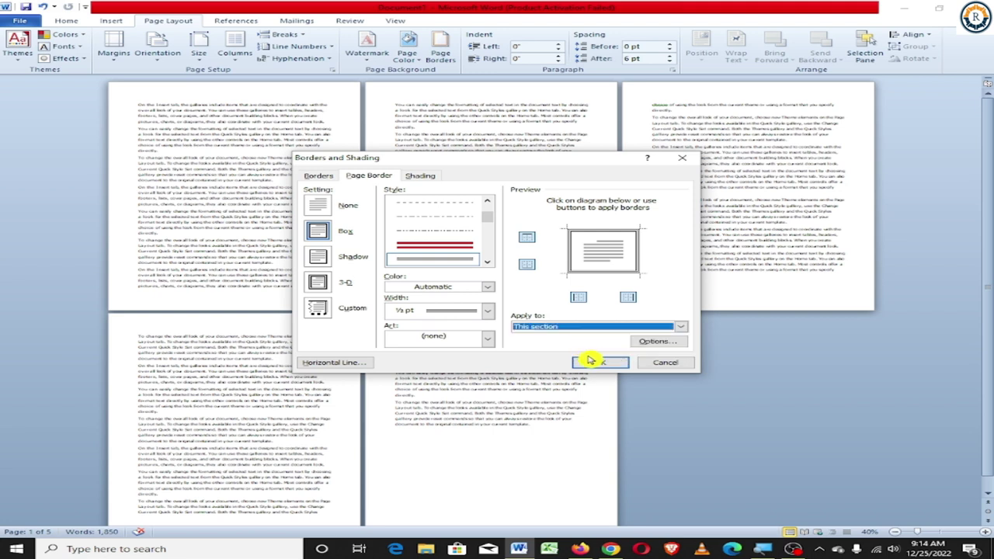
left_click(596, 363)
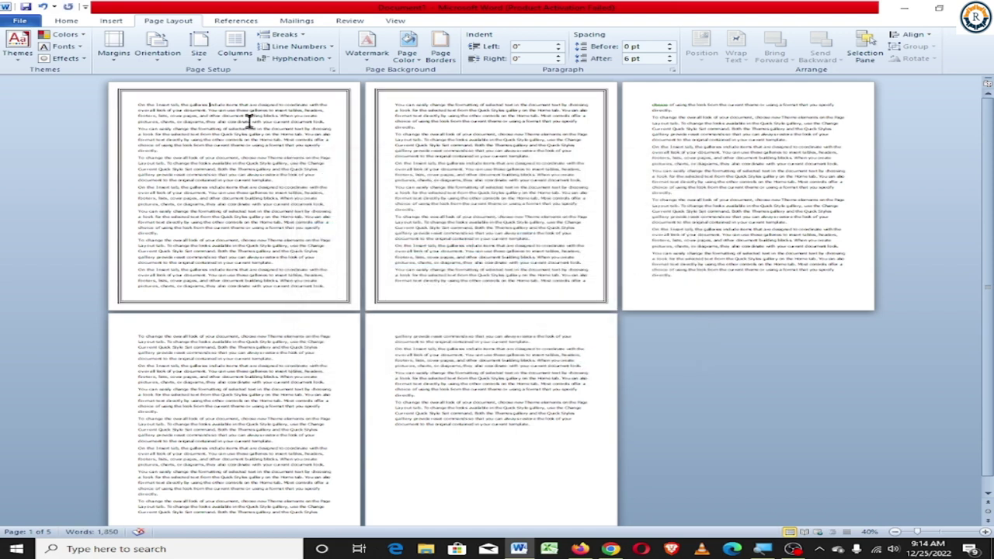
scroll(516, 173, "down", 1)
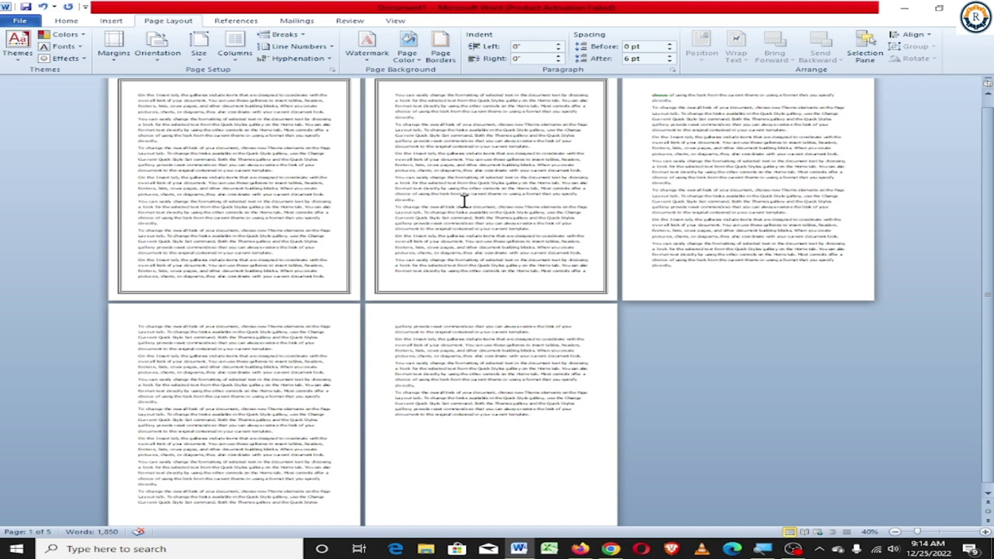
key("ctrl+z")
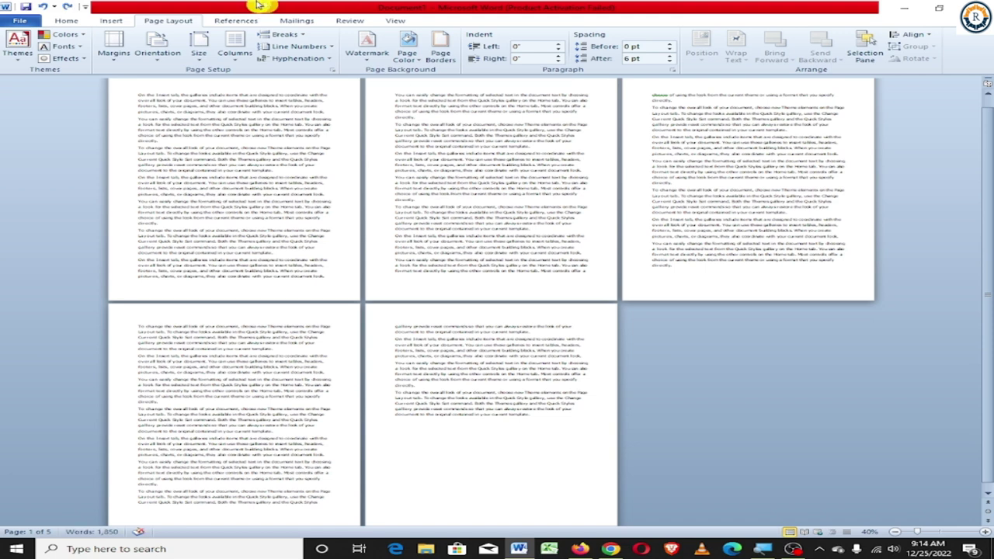
Apply a box page border to this section's first page only, then undo it.
left_click(440, 55)
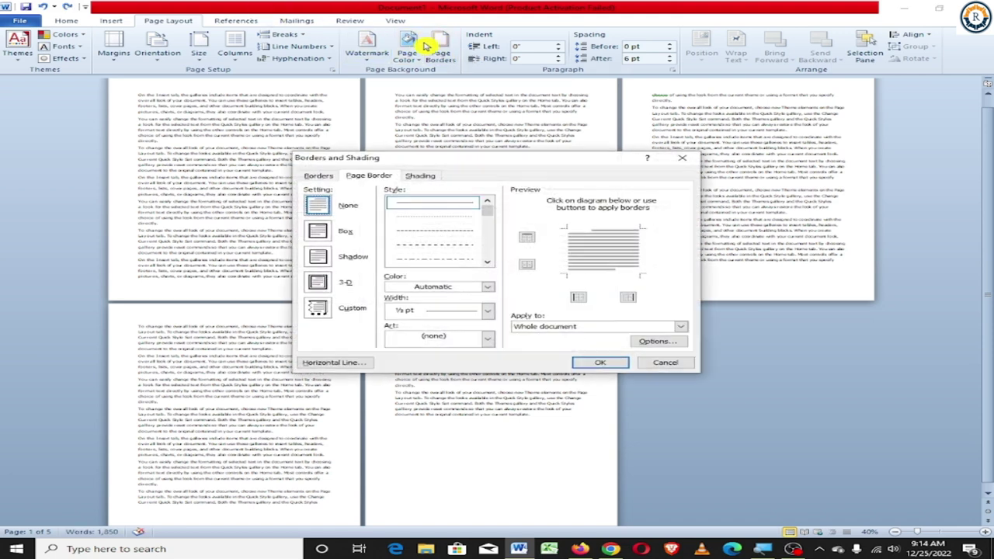
left_click(317, 231)
left_click(615, 327)
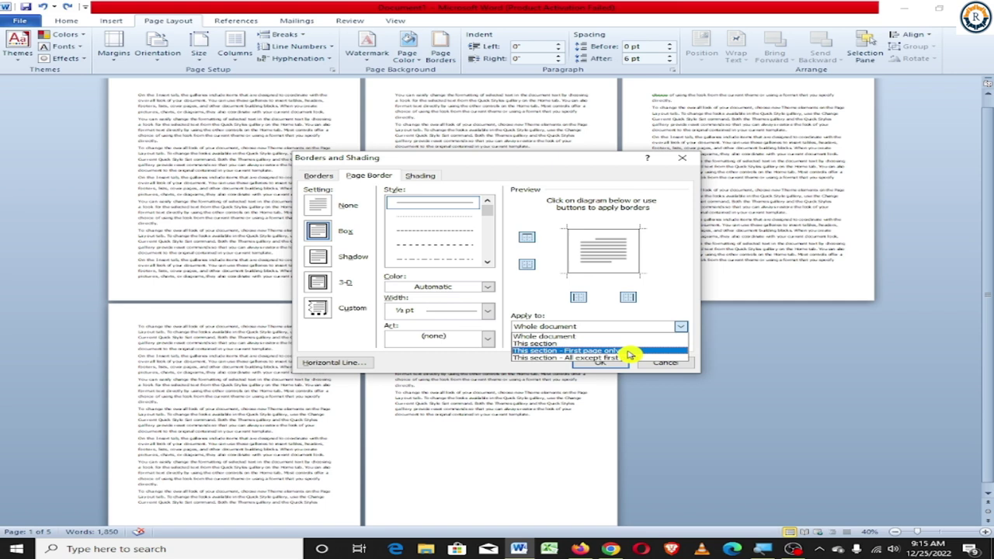
left_click(629, 353)
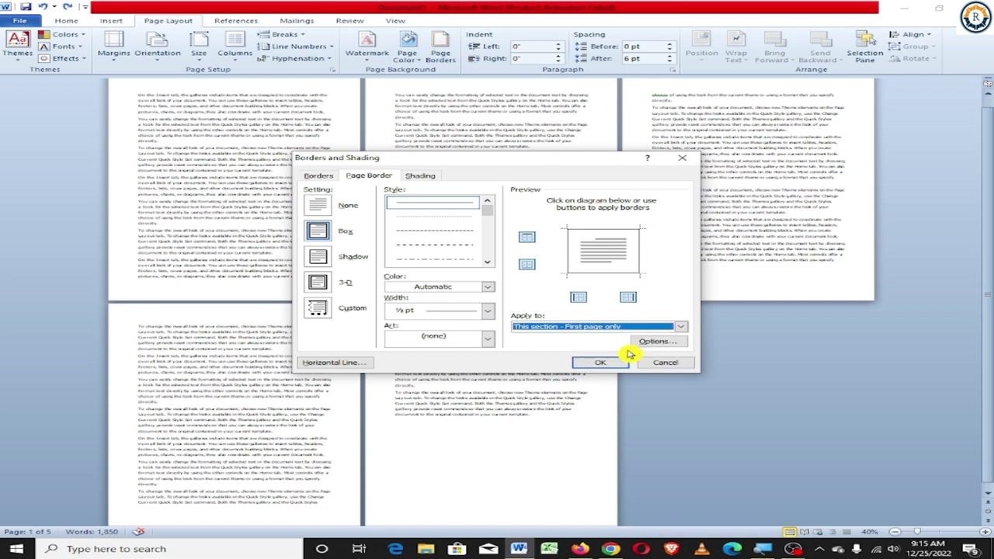
left_click(597, 368)
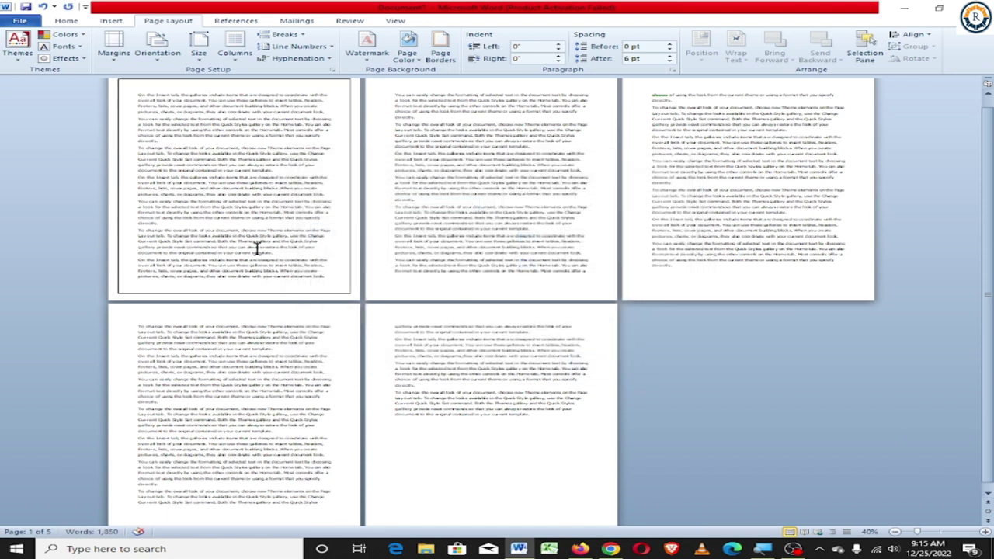
key("ctrl+z")
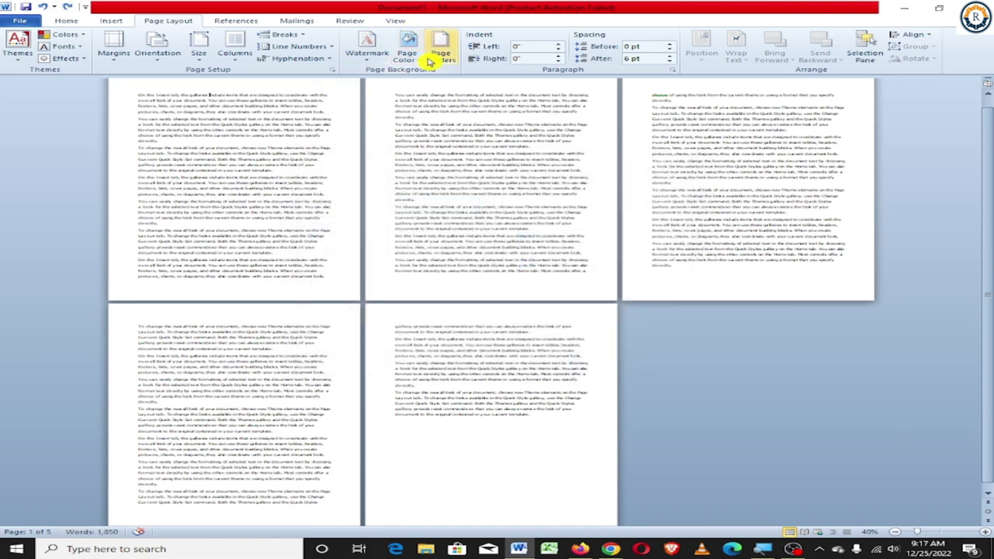
Apply a double-line box page border to this section, all pages except the first.
left_click(438, 59)
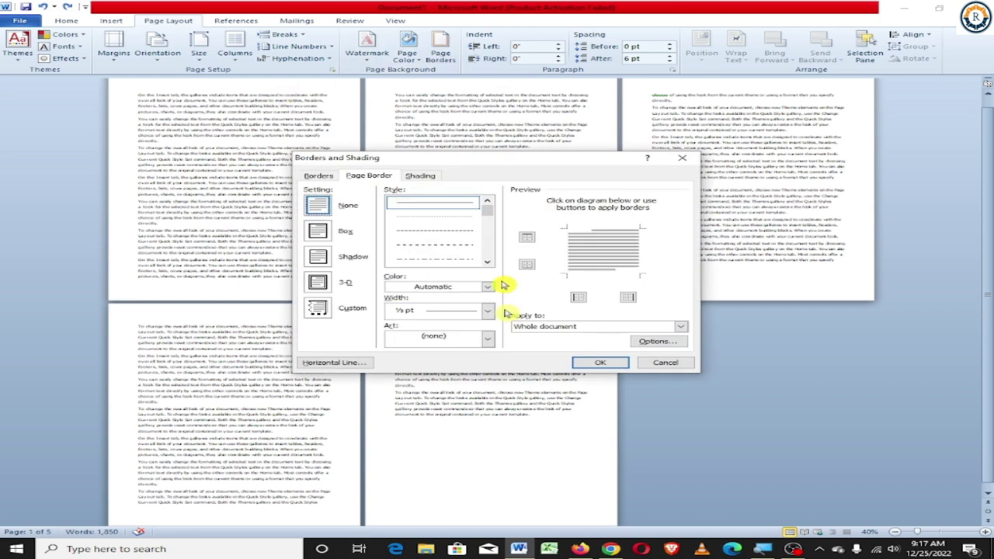
left_click(338, 231)
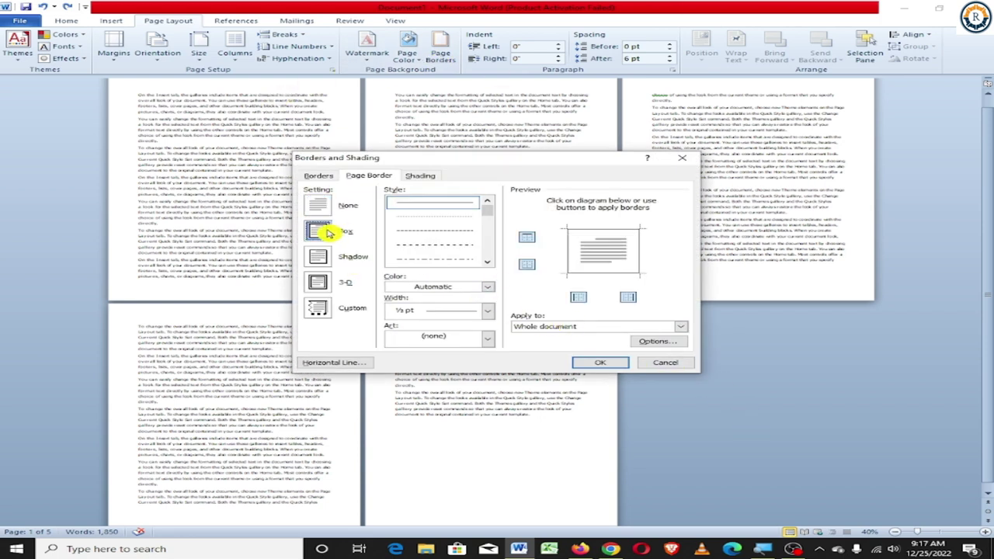
scroll(435, 251, "down", 2)
left_click(435, 260)
left_click(612, 327)
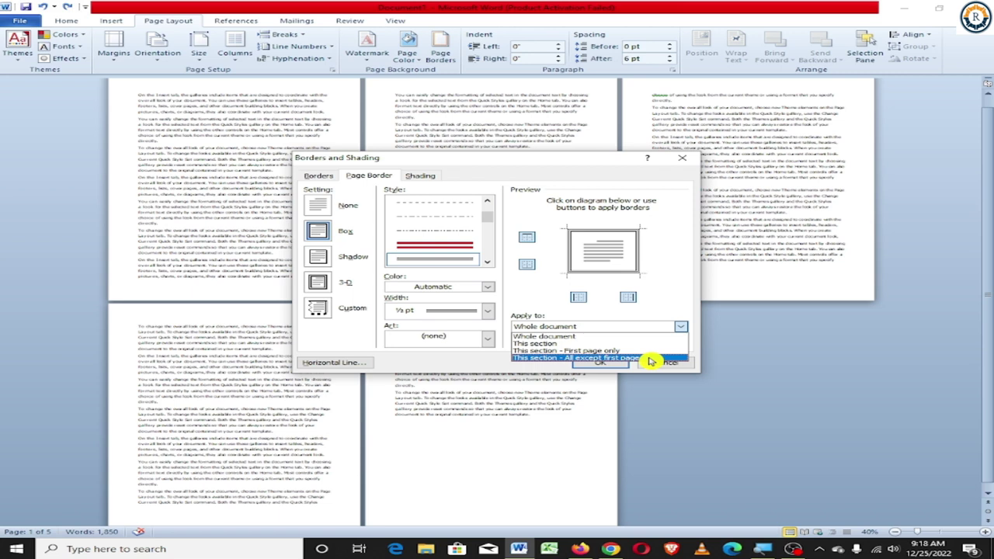
left_click(651, 359)
left_click(601, 362)
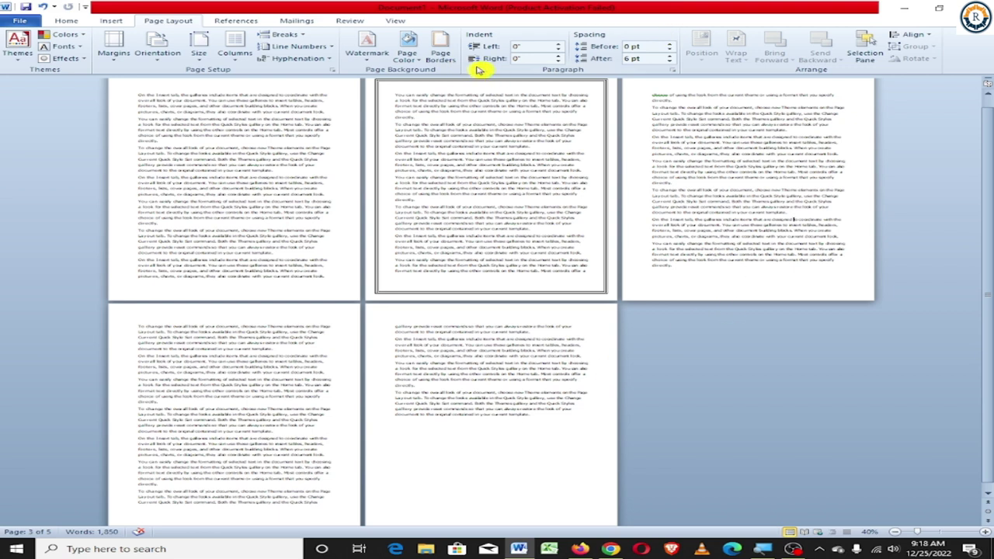
Set the page border to apply to this section except its first page.
left_click(440, 52)
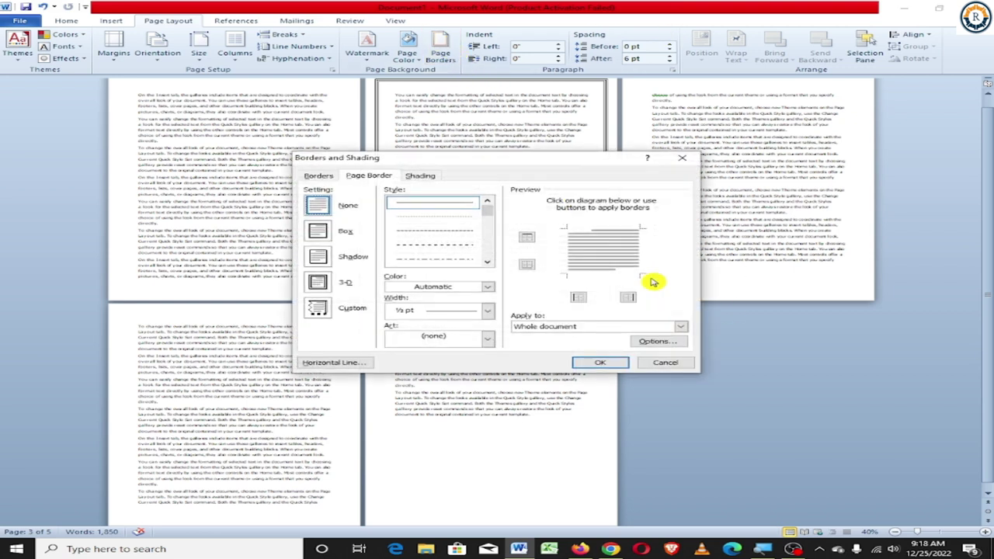
left_click(601, 332)
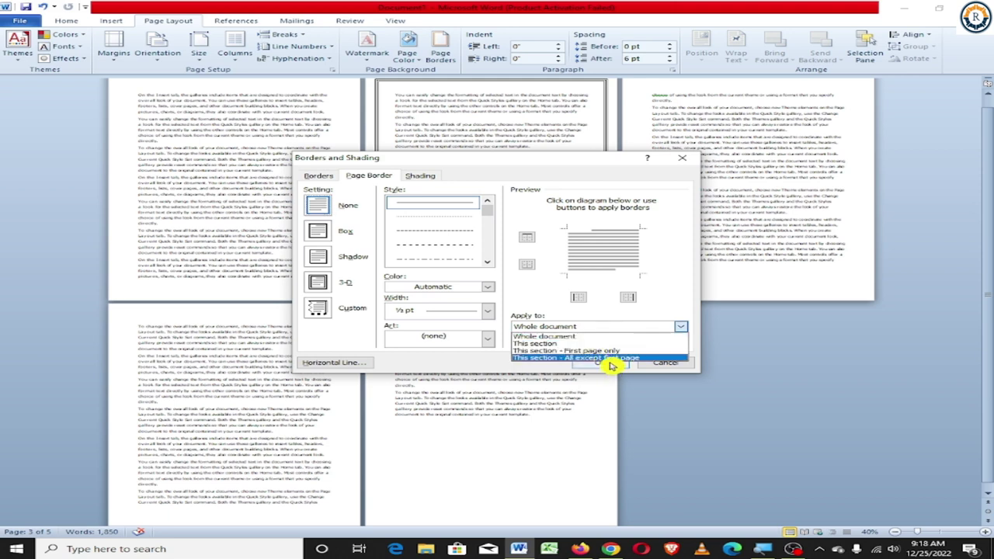
left_click(617, 358)
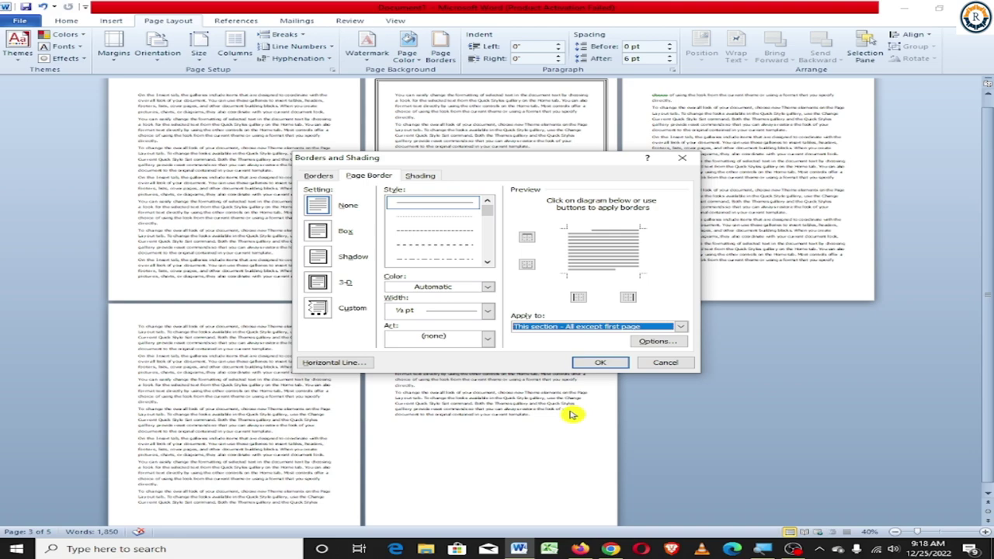
key("Return")
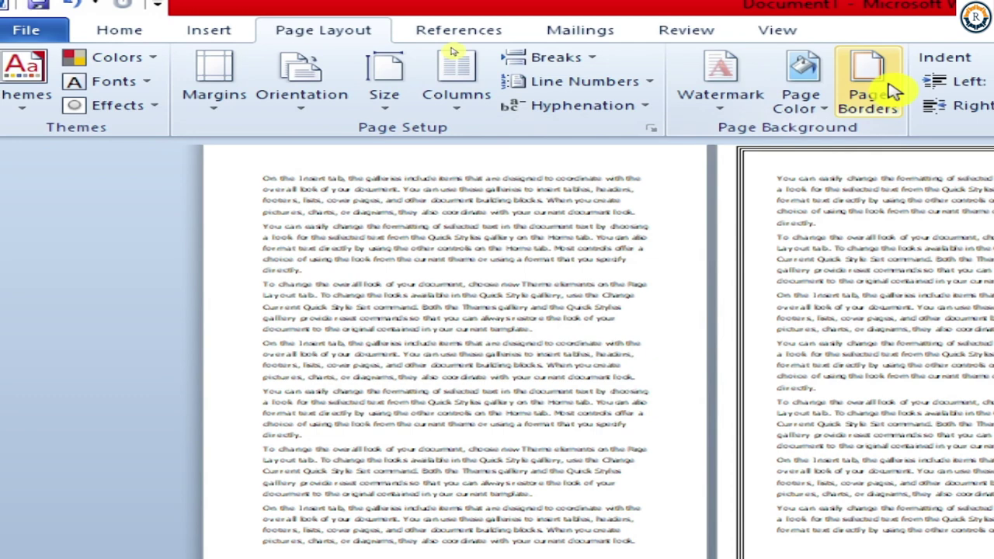
Reapply a thin double-line box border to all but the section's first page.
left_click(885, 81)
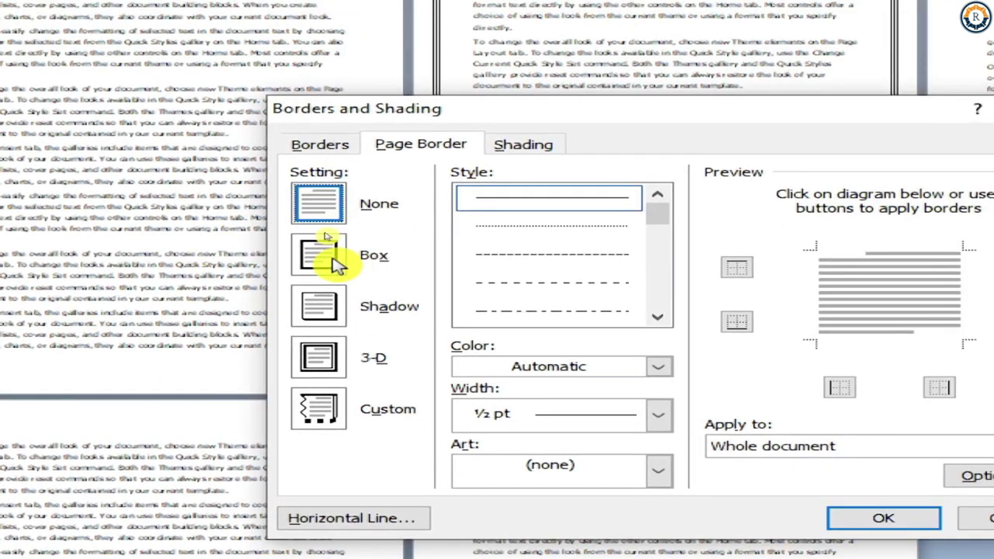
left_click(333, 264)
scroll(614, 287, "down", 1)
left_click(590, 294)
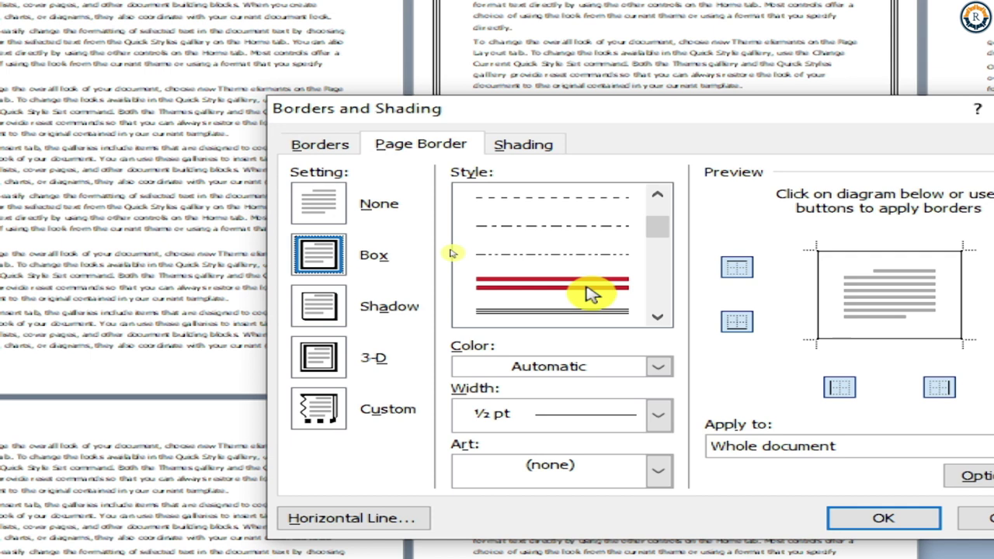
left_click(565, 315)
left_click(879, 435)
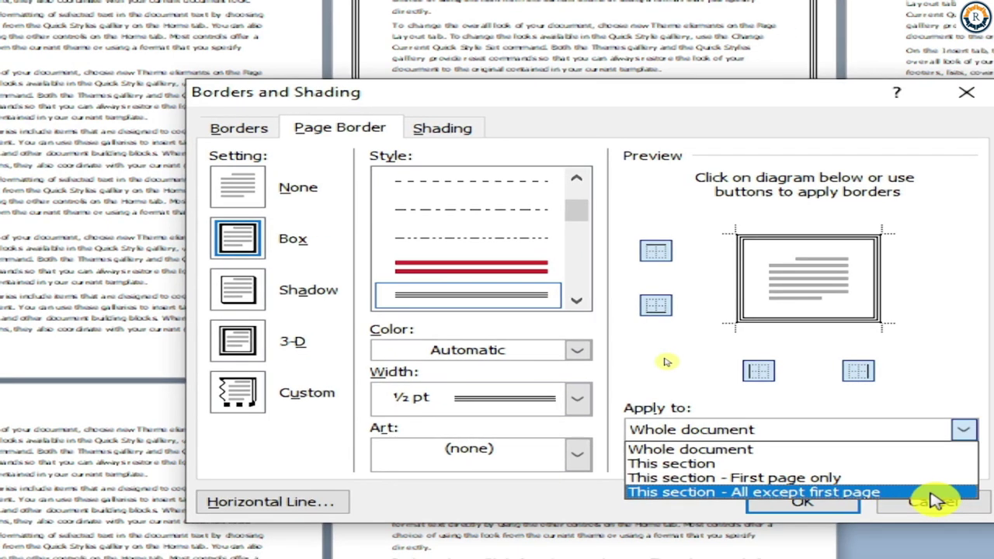
left_click(938, 495)
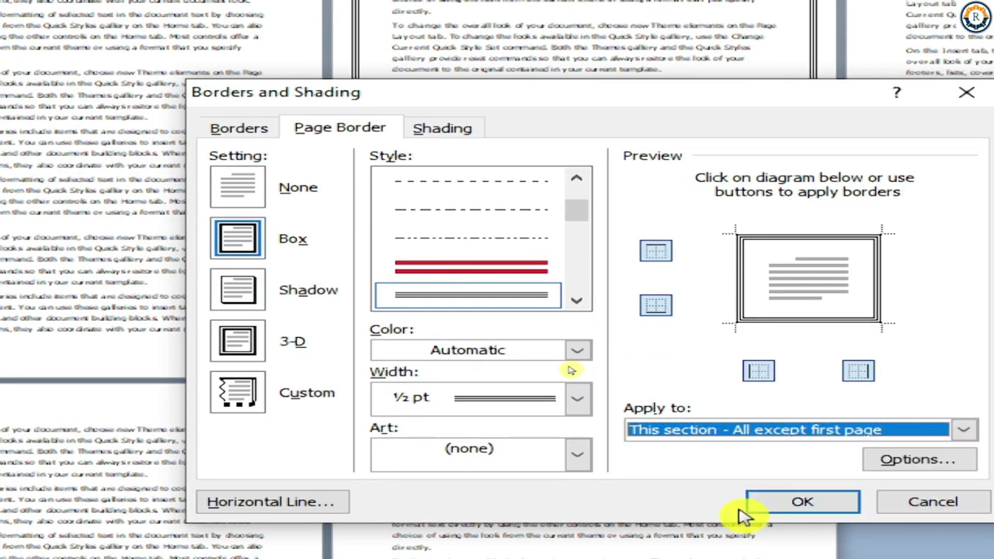
left_click(800, 502)
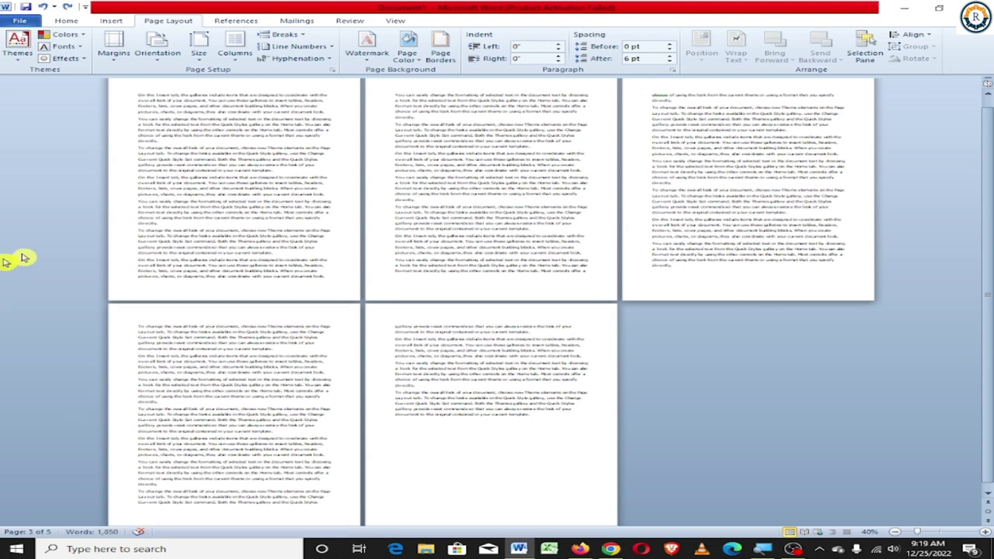
Apply a double-line box border to the whole document, then delete all its text.
left_click(441, 48)
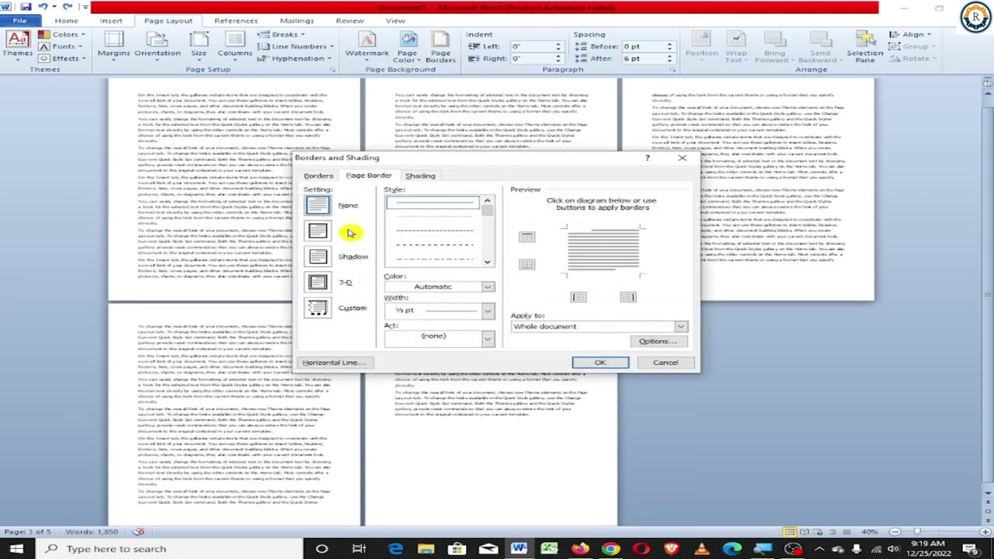
left_click(319, 231)
scroll(445, 239, "down", 3)
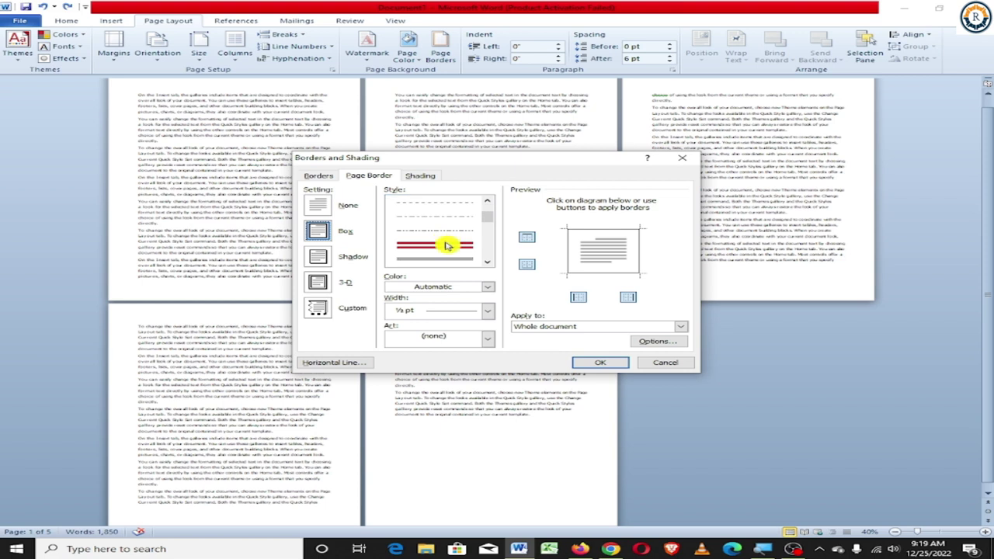
left_click(447, 260)
left_click(640, 325)
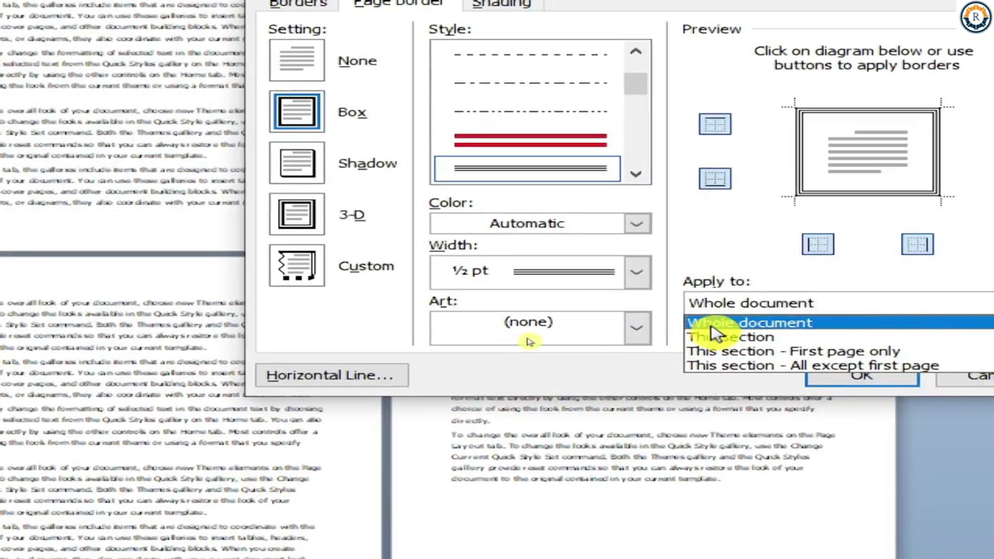
left_click(766, 326)
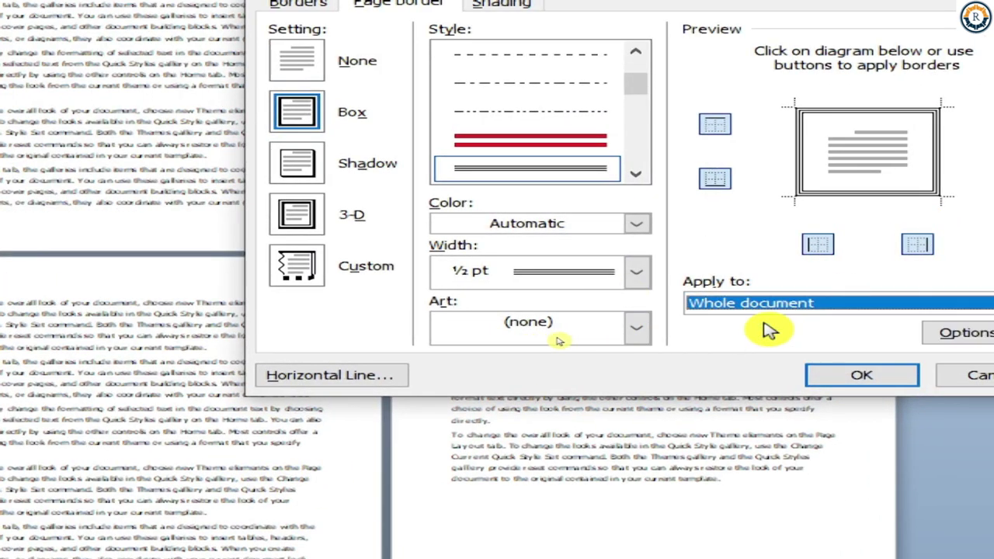
left_click(843, 396)
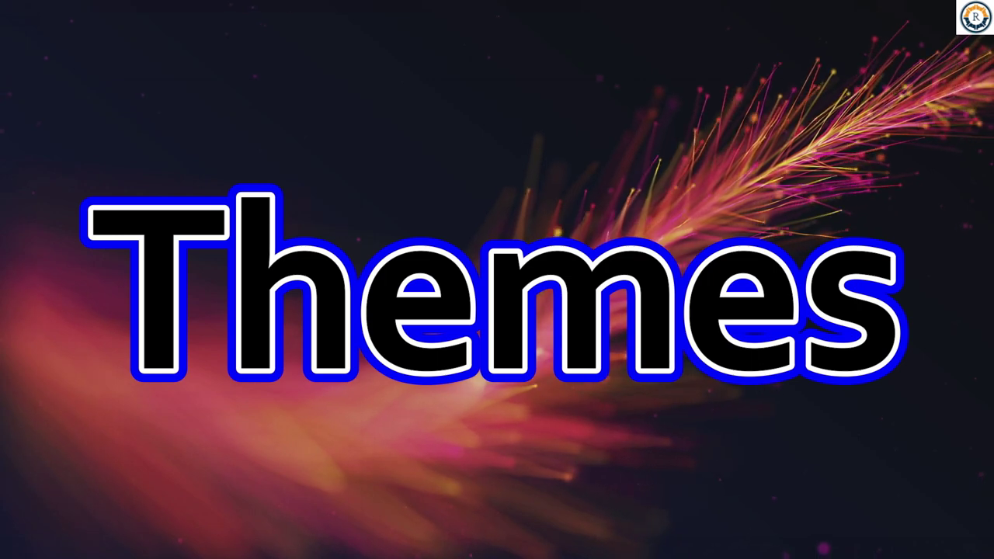
key("ctrl+a")
key("Delete")
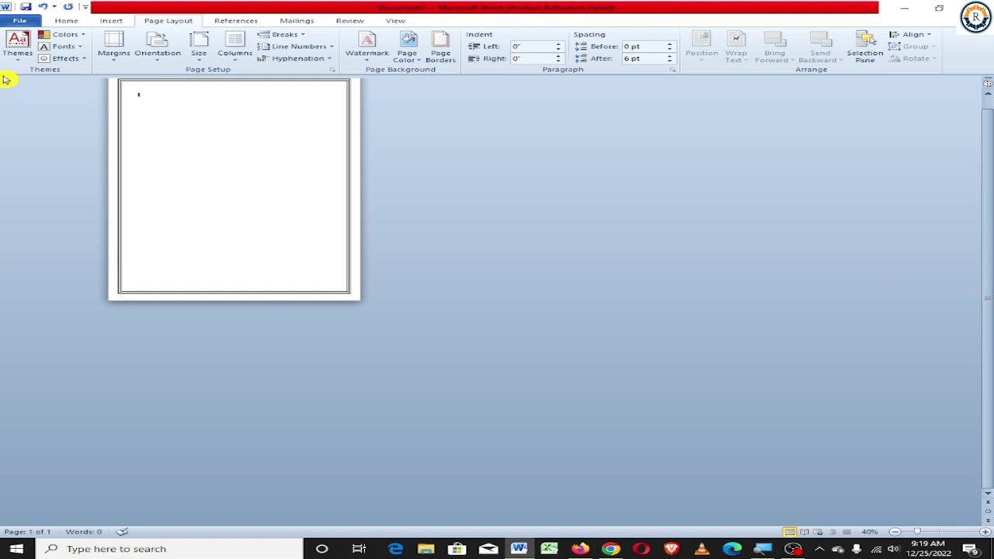
Set the page border to None and fill the page with =rand(20) sample paragraphs.
scroll(259, 225, "up", 5)
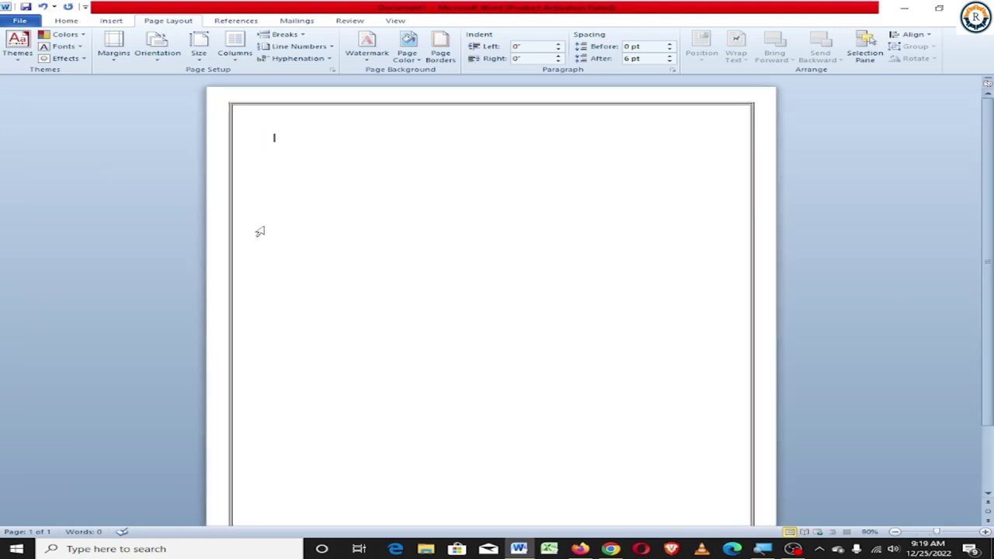
scroll(260, 231, "up", 1)
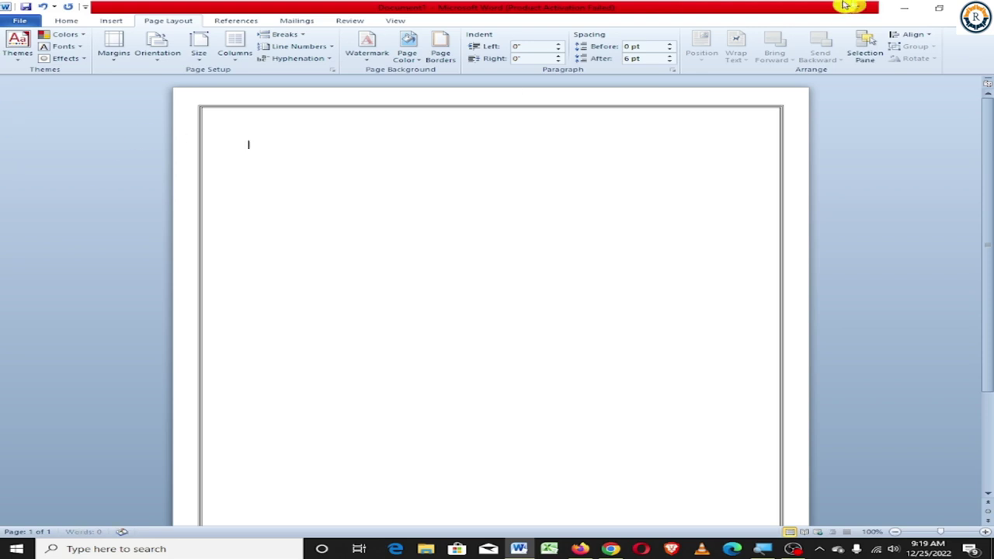
left_click(423, 58)
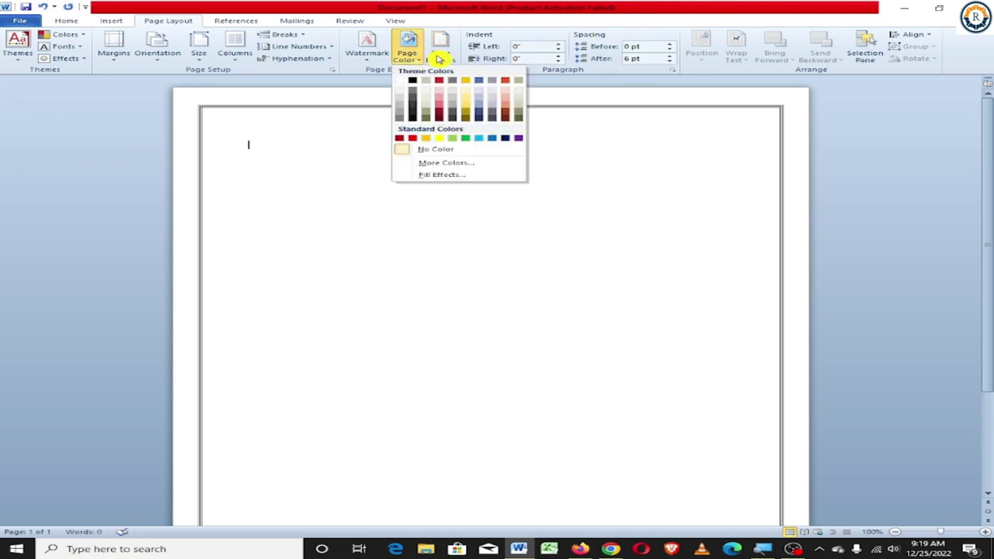
left_click(439, 56)
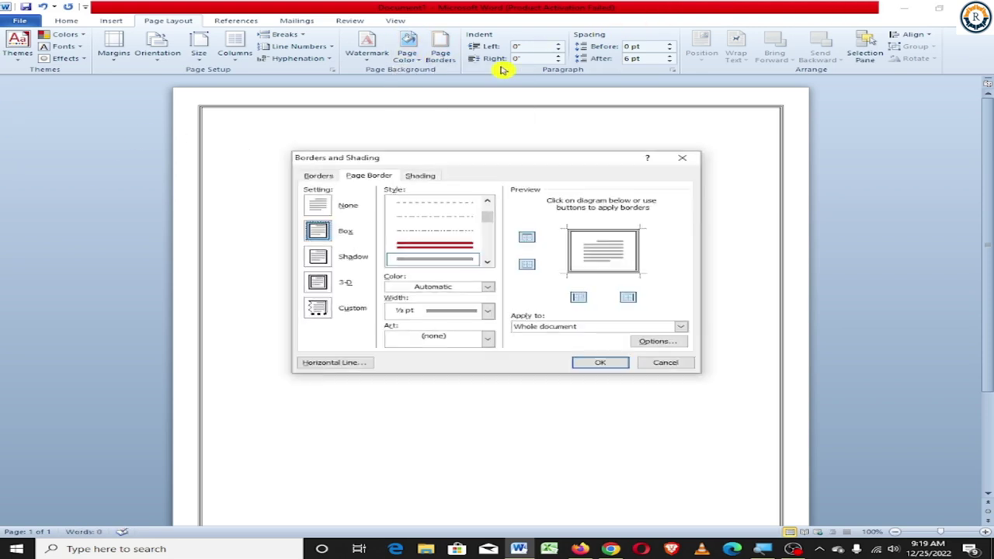
left_click(326, 204)
left_click(600, 363)
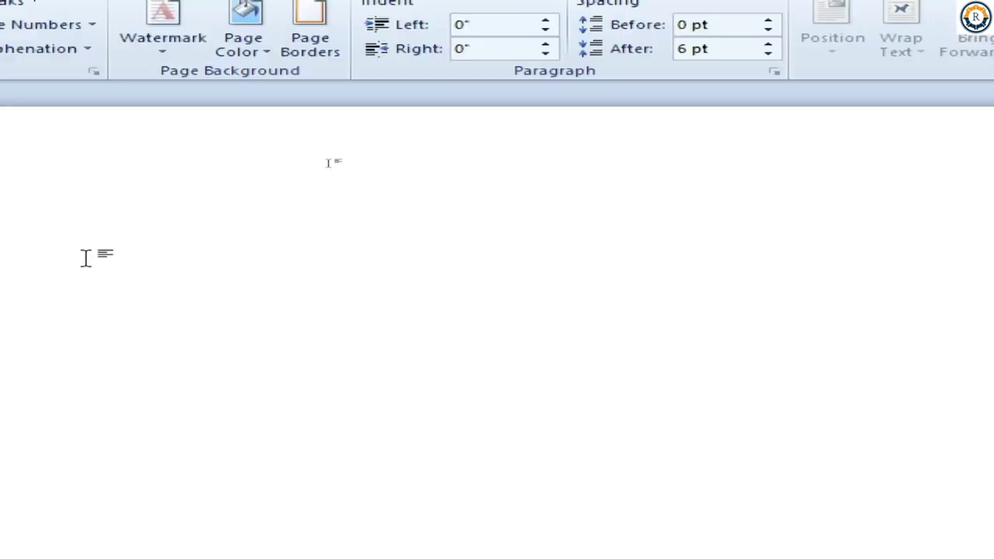
type("=")
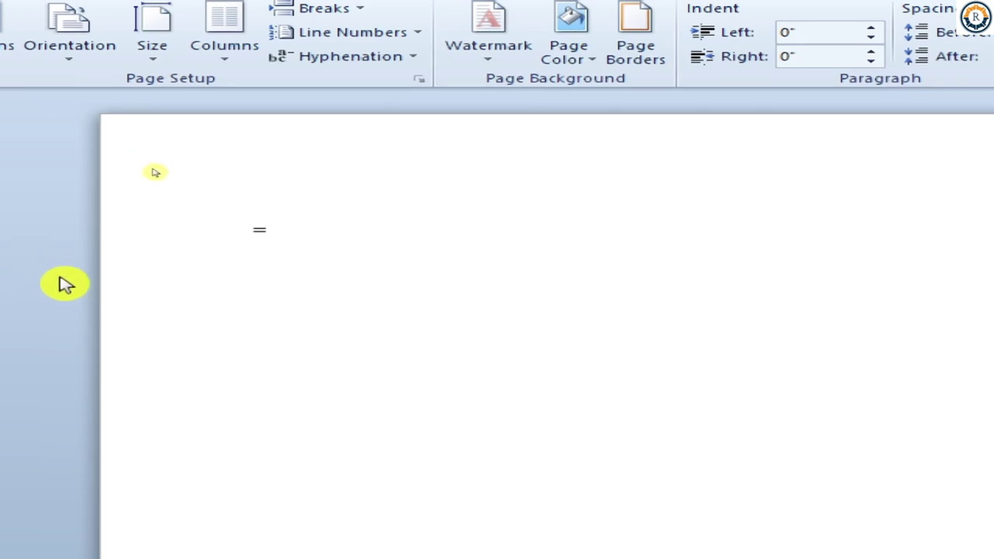
type("rand(")
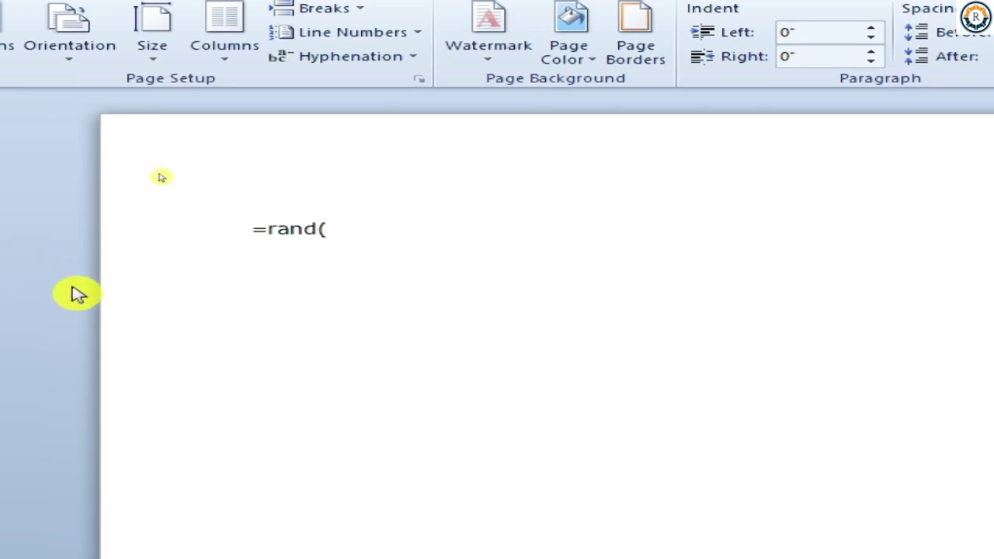
type("20)")
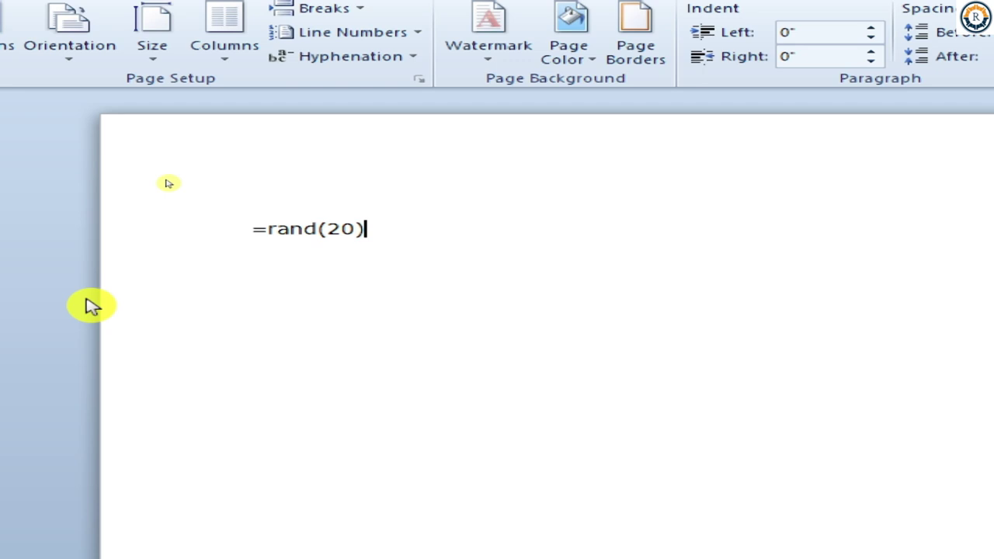
key("Return")
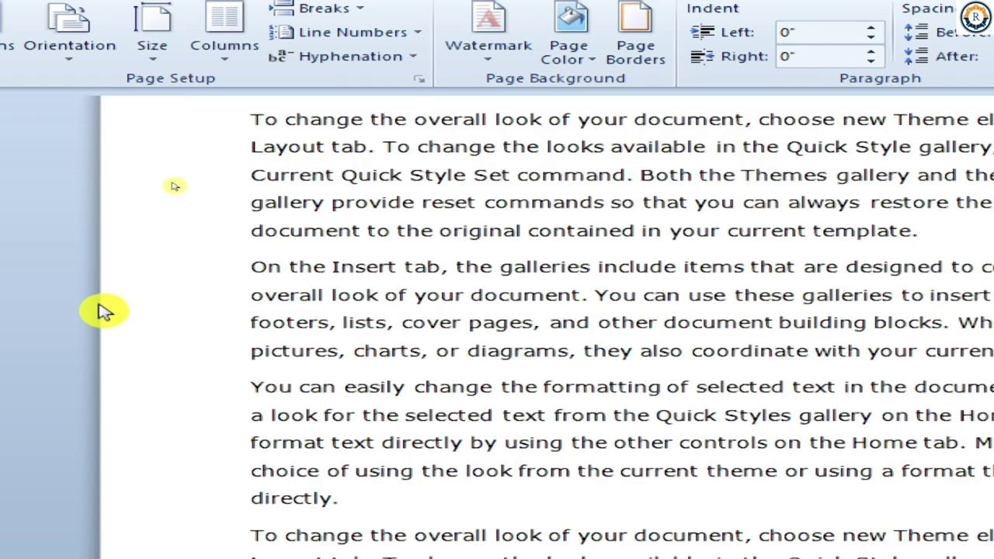
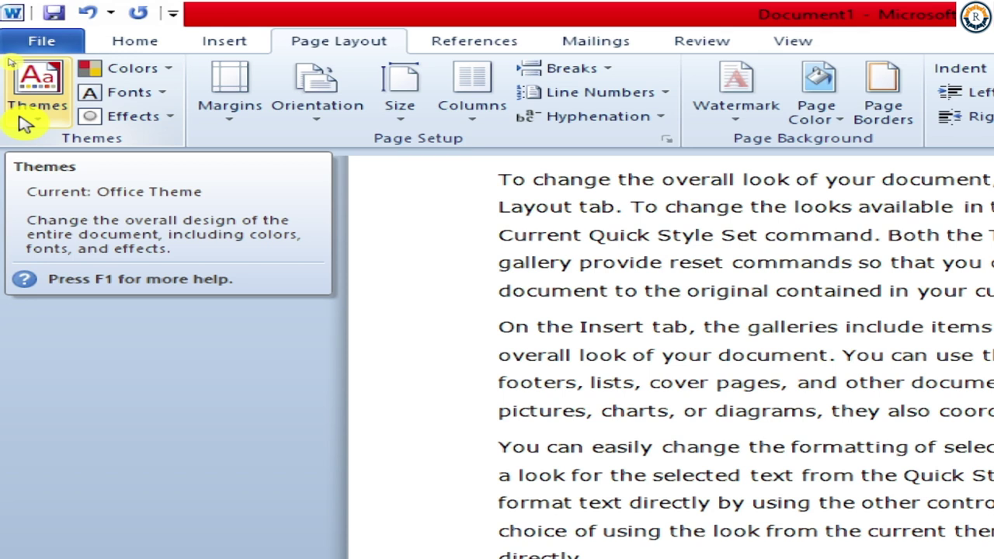
Look through the Themes gallery and close it without changing the theme.
left_click(25, 124)
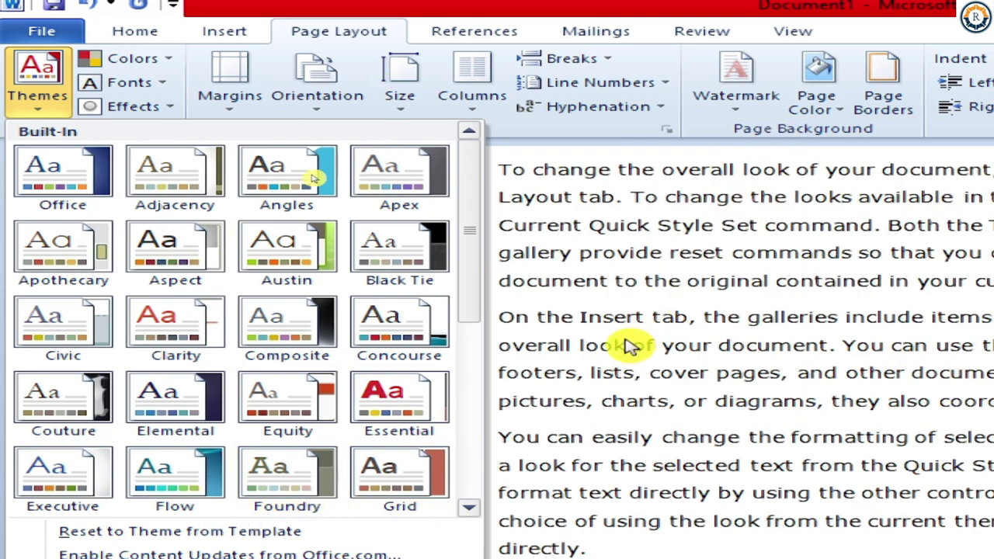
left_click(629, 345)
scroll(597, 287, "down", 10)
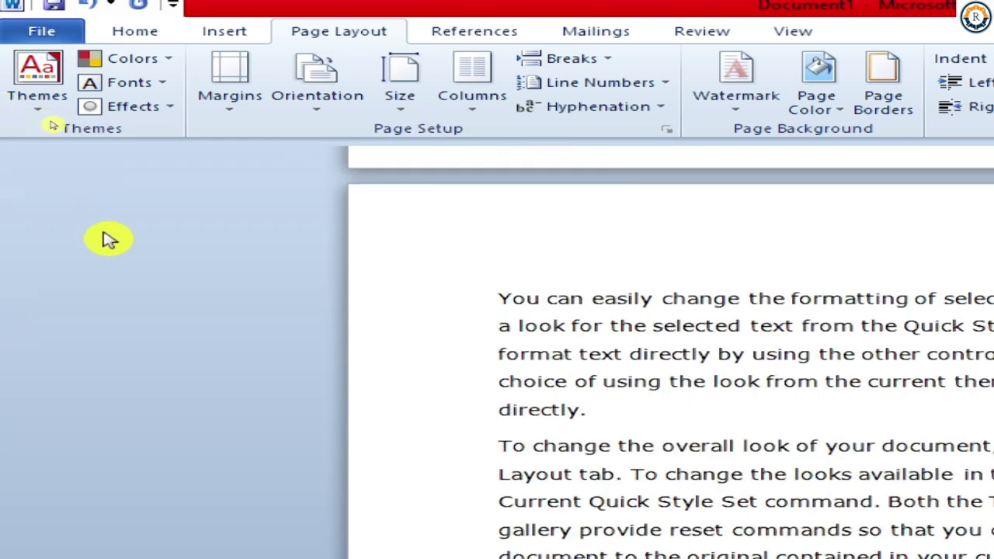
scroll(326, 175, "down", 5)
scroll(319, 182, "down", 5)
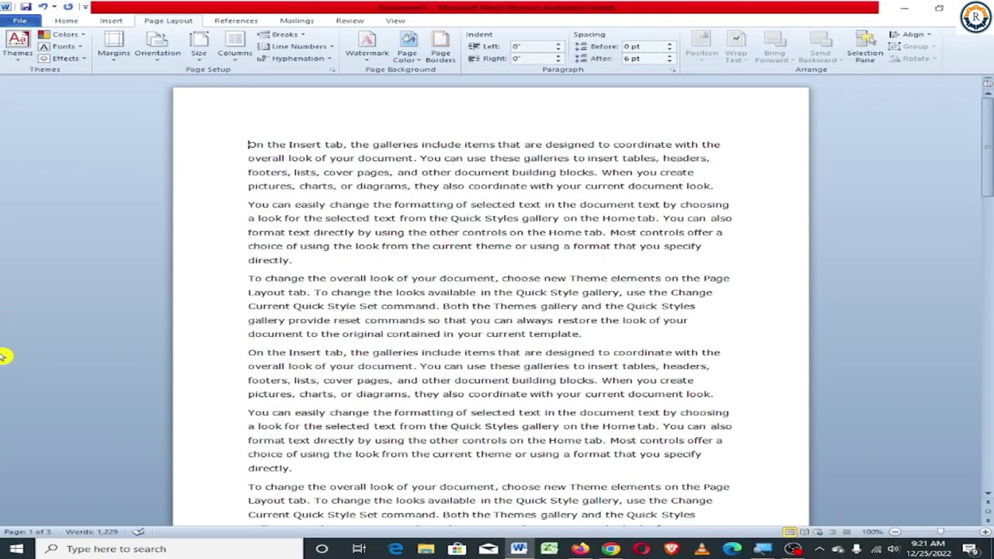
Type 'COmputer' on its own line above Document, then select the word.
type("COmputer")
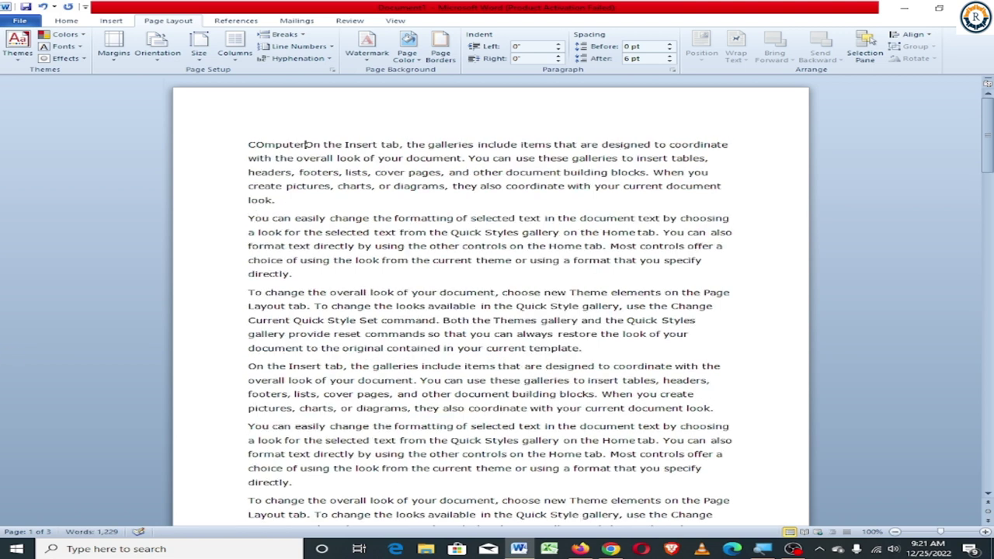
key("Return")
key("Return")
key("Return")
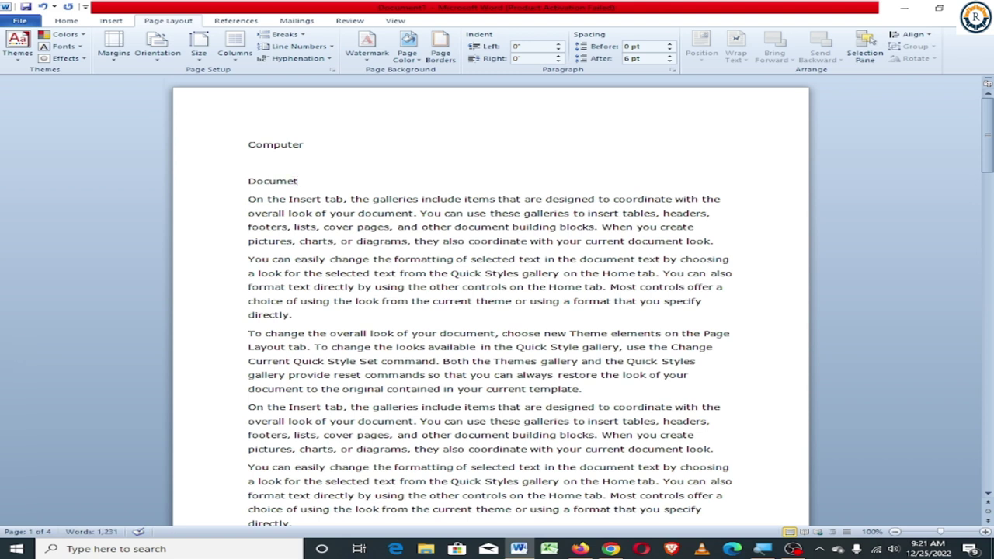
key("Up")
double_click(255, 152)
left_click_drag(242, 144, 316, 147)
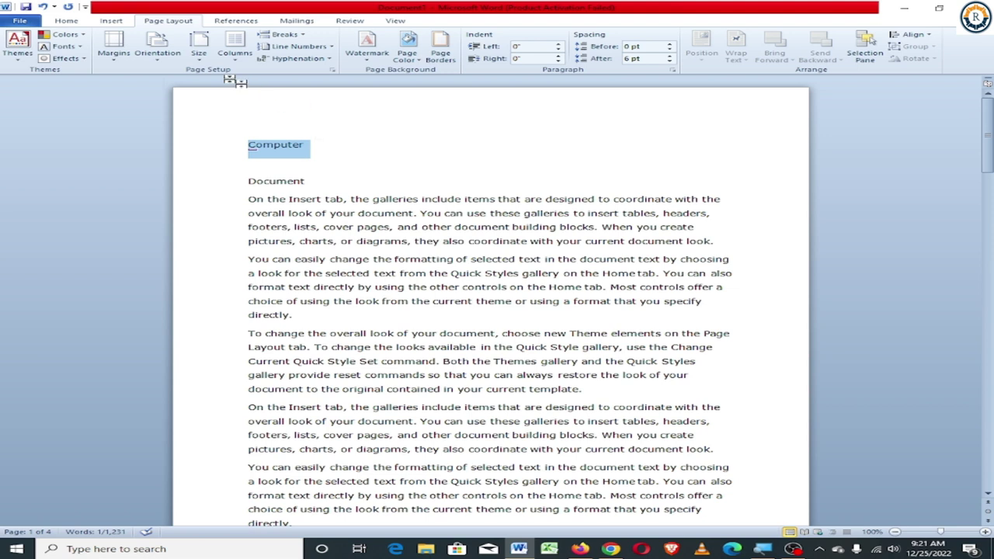
Give Computer the Title quick style plus bold, italic and underline.
left_click(67, 23)
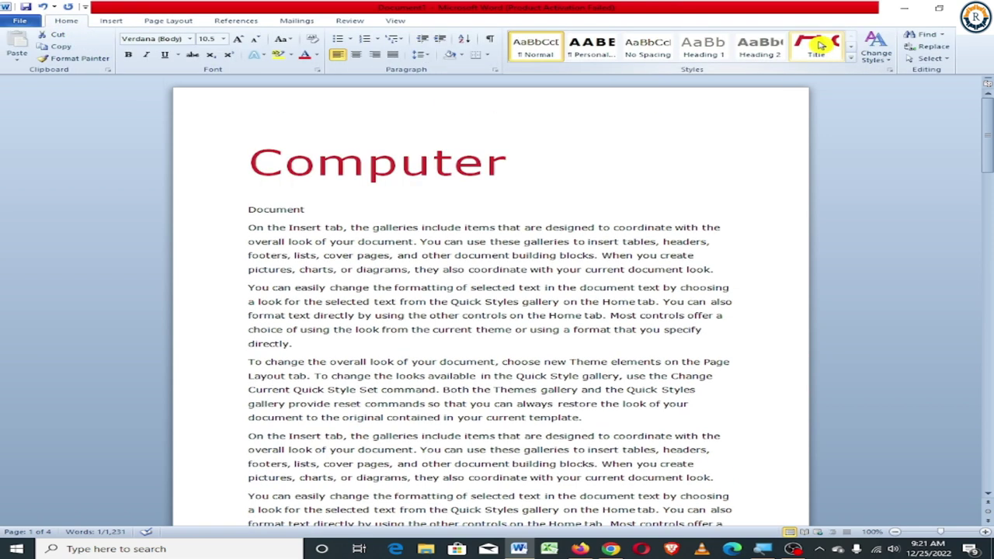
left_click(850, 47)
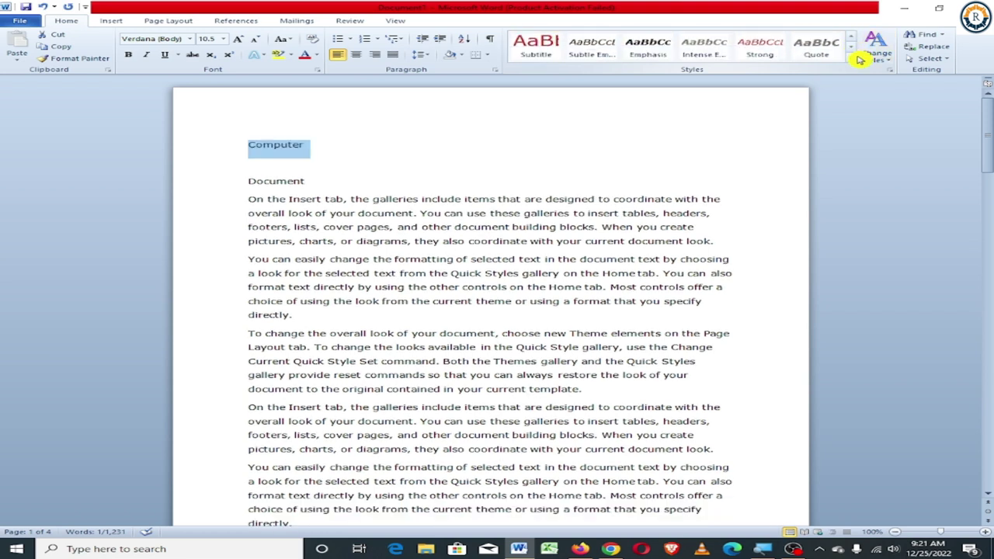
left_click(852, 59)
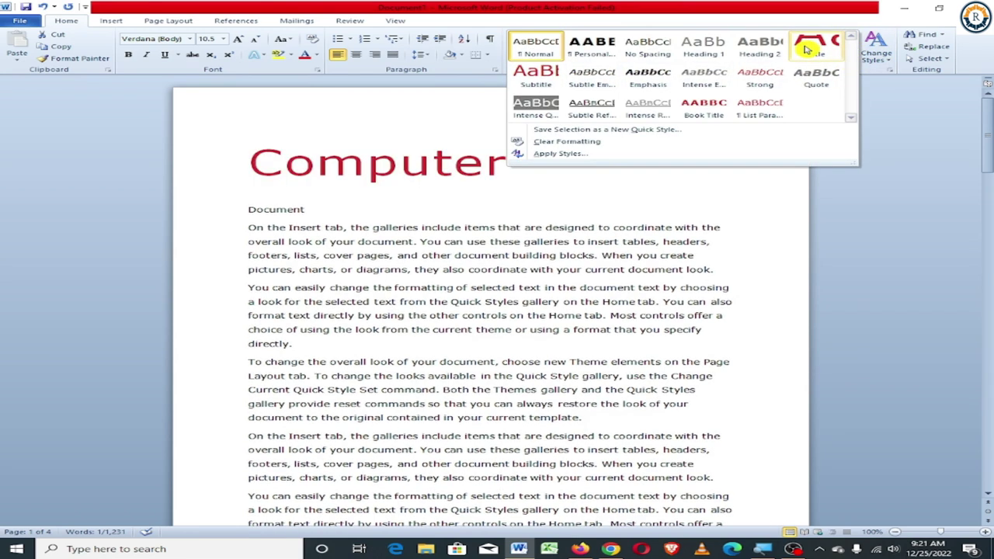
left_click(810, 47)
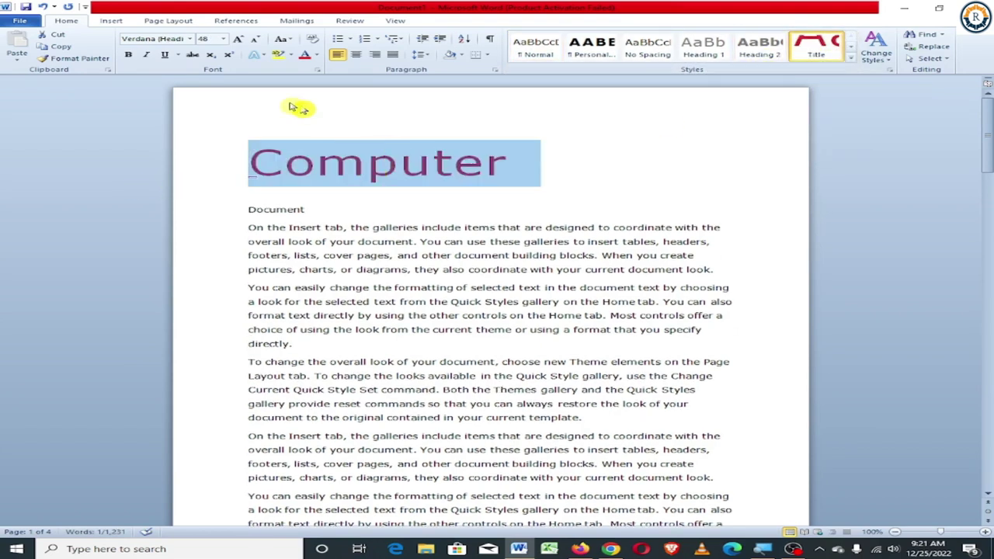
left_click(134, 57)
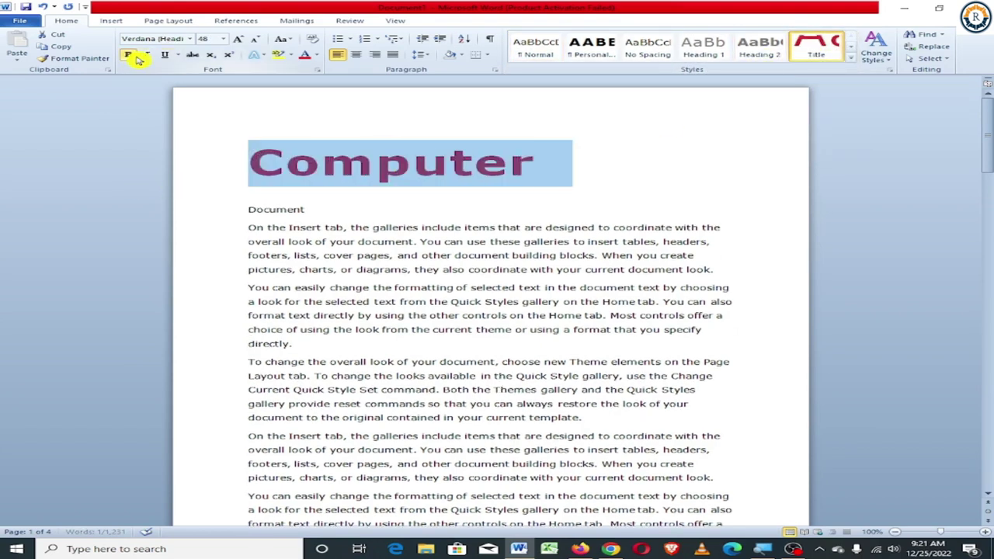
left_click(147, 56)
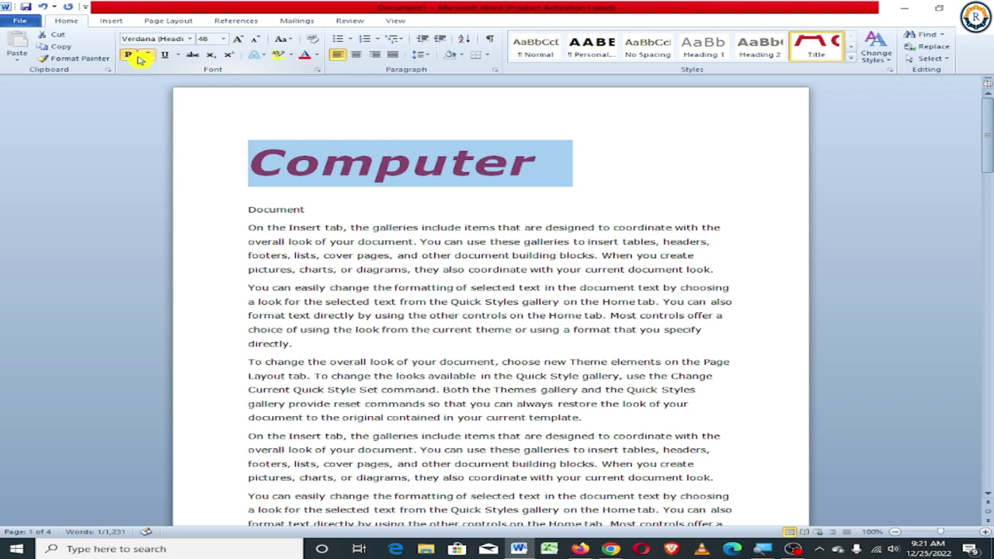
left_click(165, 56)
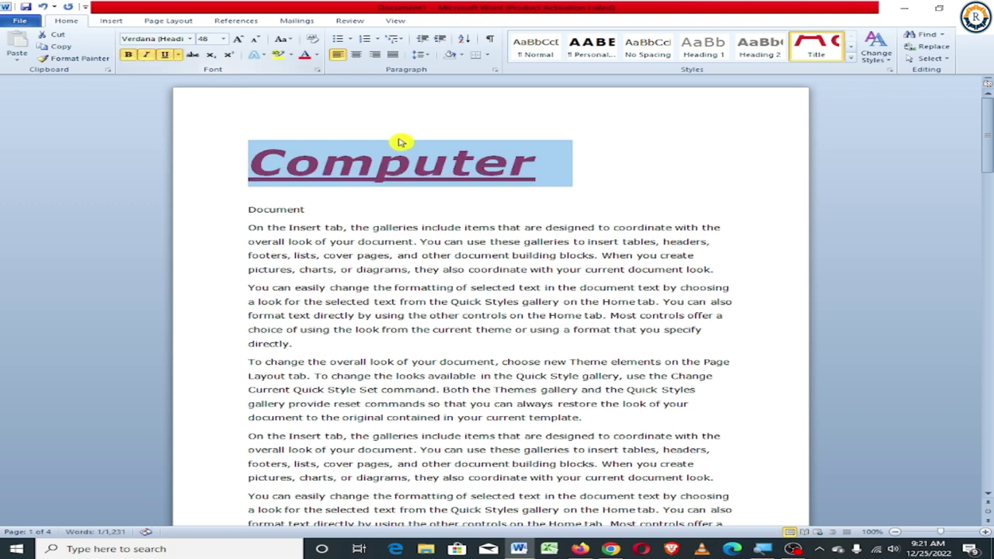
Add blank lines above Document and make it bold, italic and underlined.
left_click(240, 212)
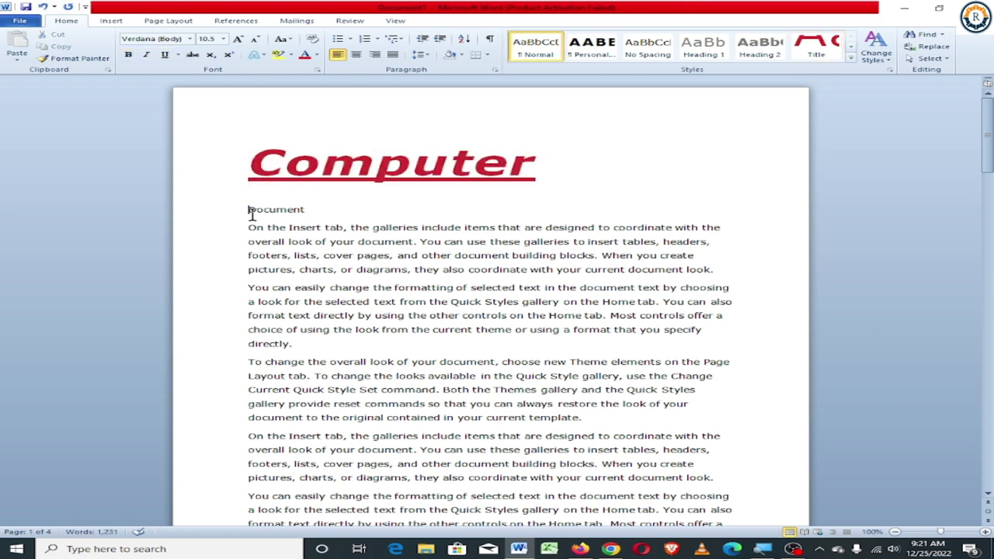
key("Return")
key("Return")
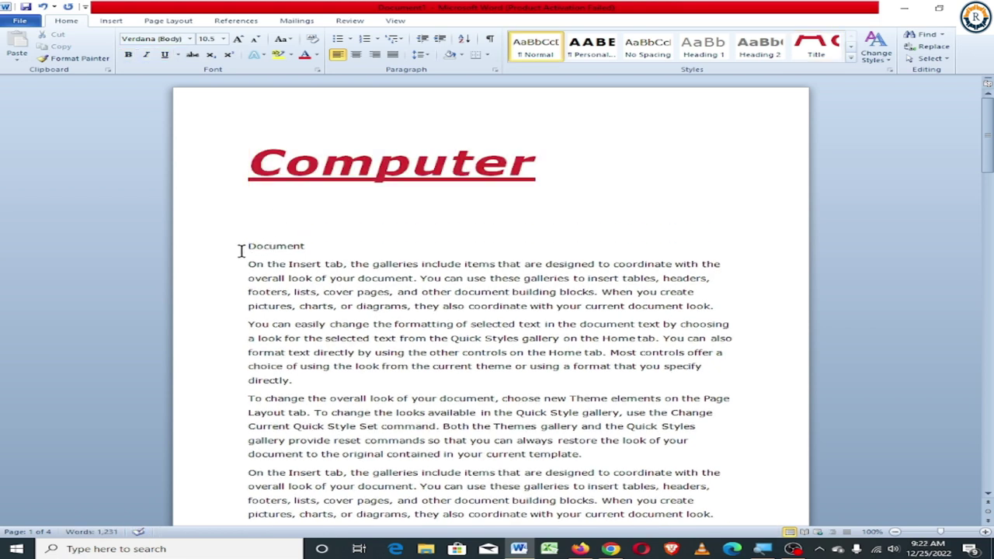
left_click_drag(249, 246, 310, 246)
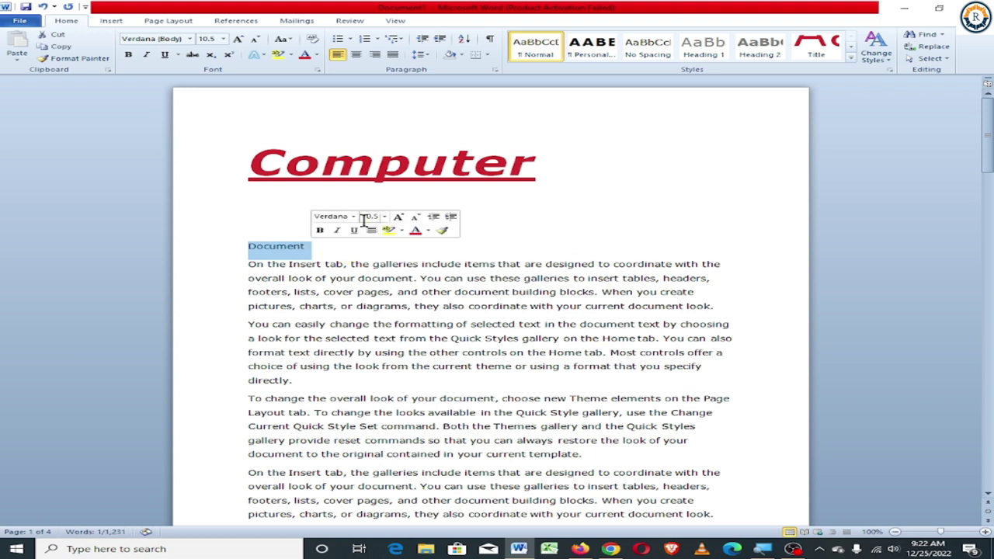
left_click(129, 54)
left_click(146, 54)
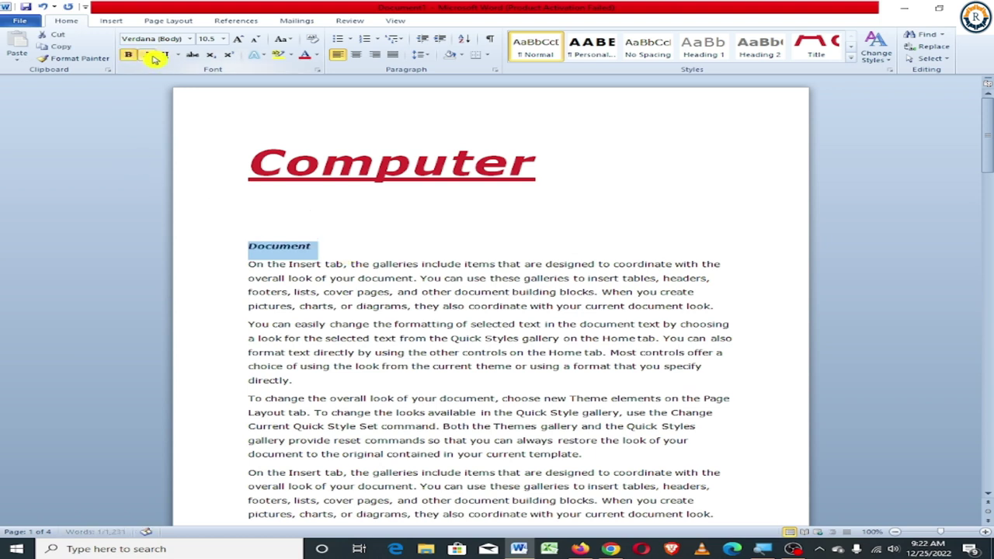
left_click(164, 55)
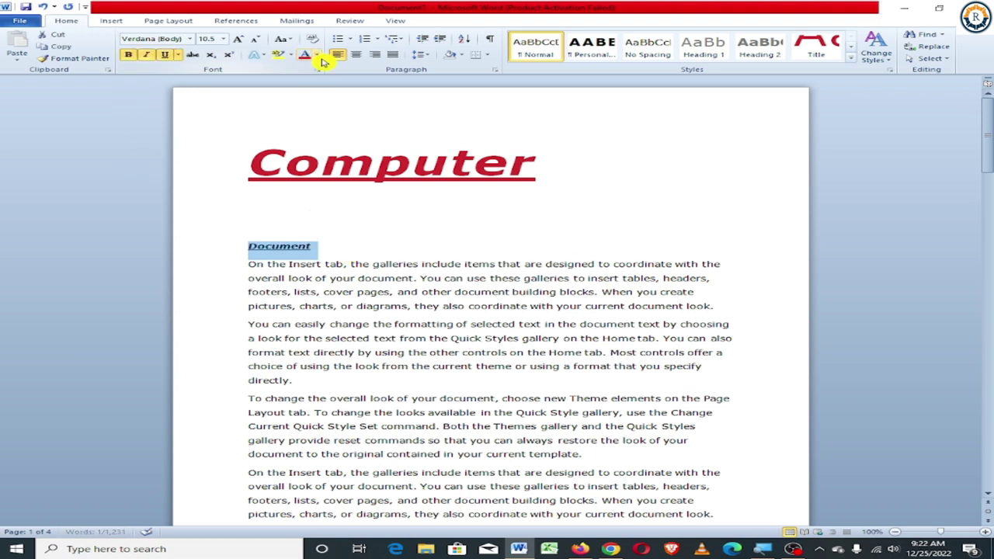
Colour Document green and grow its font to 20 pt.
left_click(317, 56)
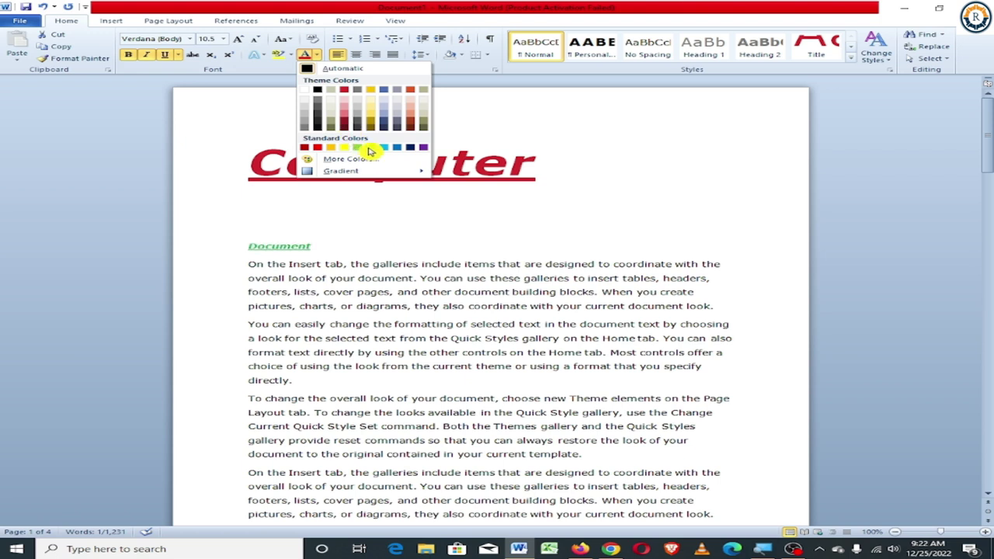
left_click(370, 150)
left_click(241, 41)
left_click(241, 41)
left_click(242, 41)
left_click(242, 41)
left_click(241, 42)
left_click(241, 41)
left_click(579, 233)
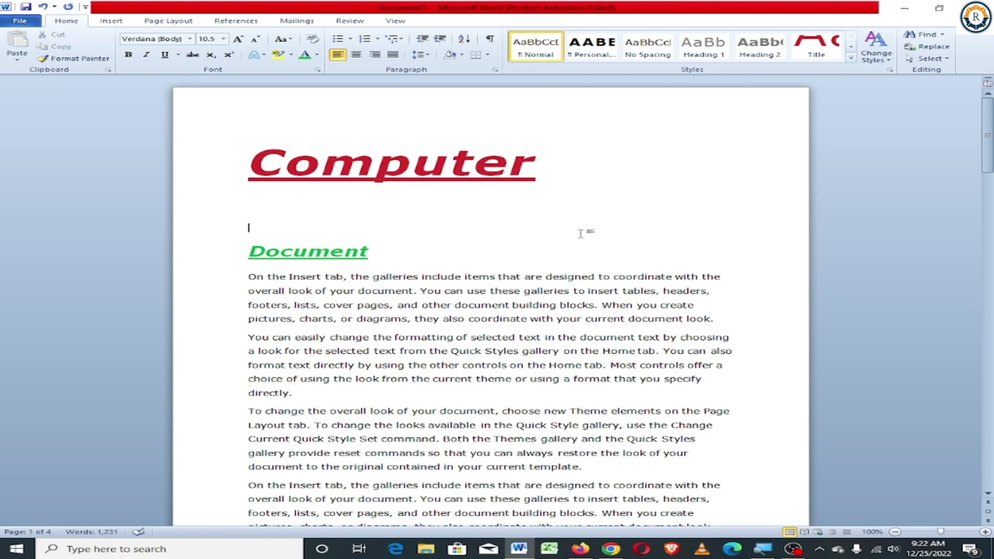
Draw a wide rectangle between the Computer title and the Document heading.
left_click(114, 19)
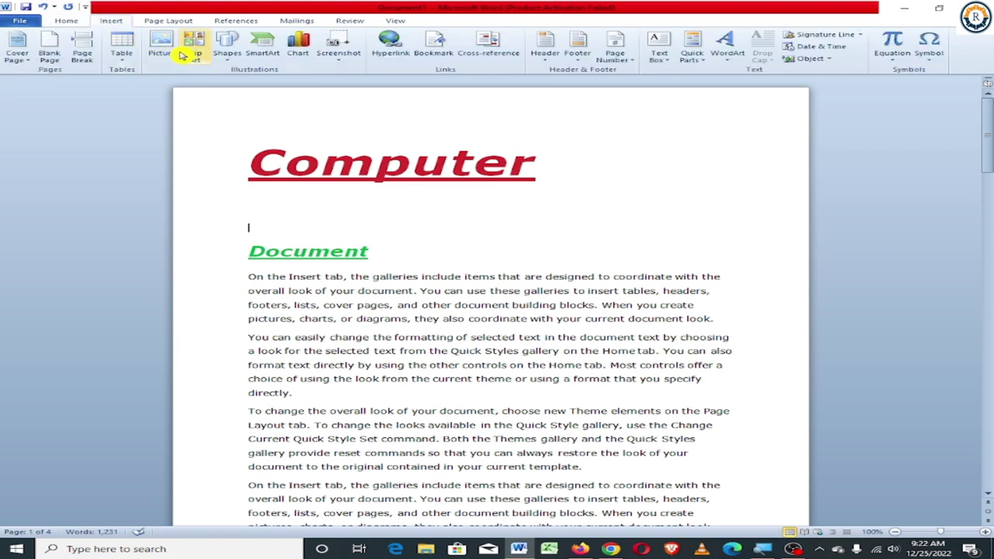
left_click(238, 59)
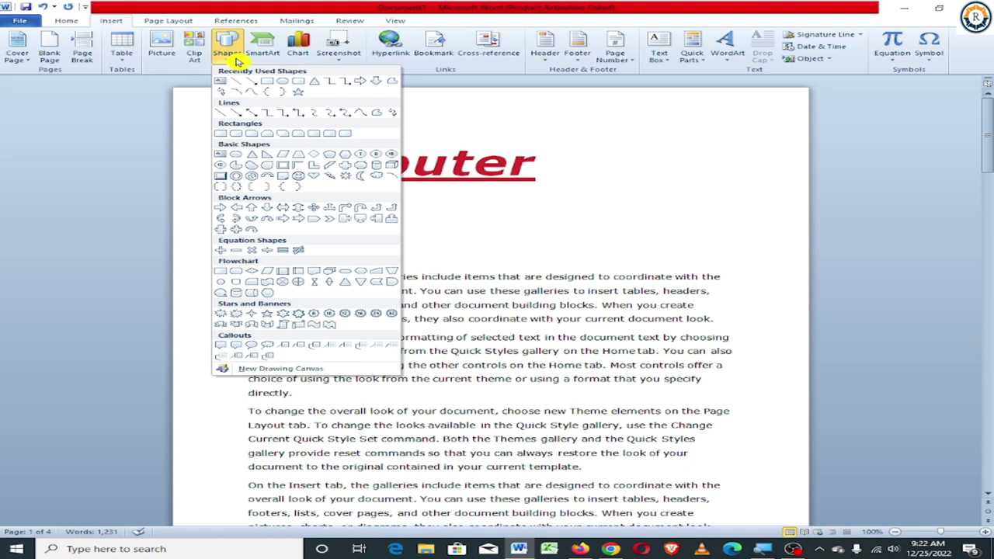
left_click(268, 84)
left_click_drag(243, 201, 760, 239)
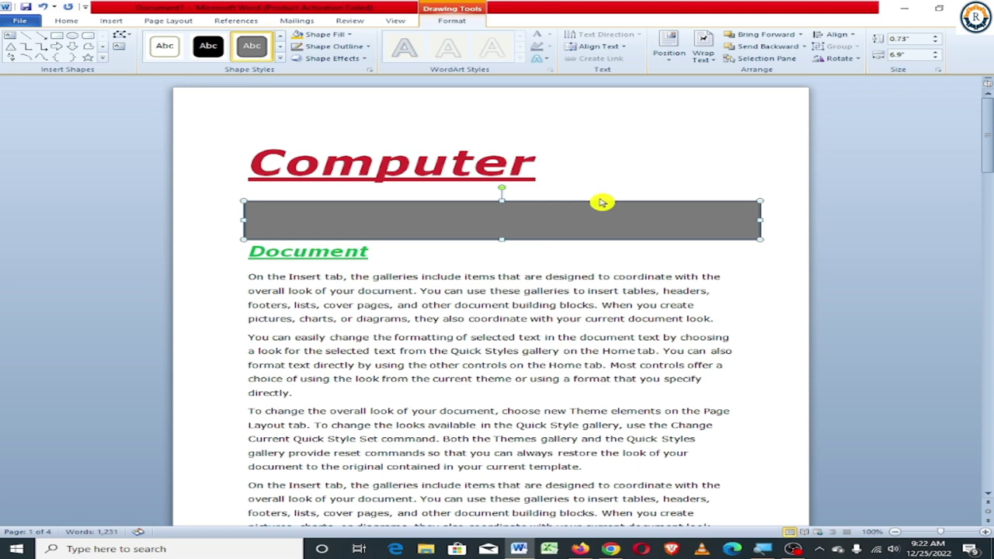
left_click(67, 21)
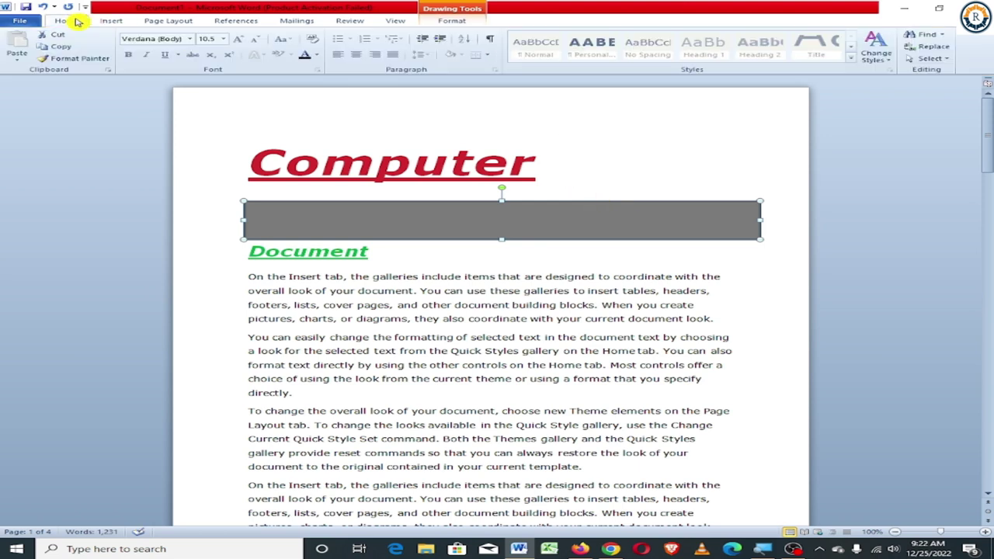
left_click(166, 21)
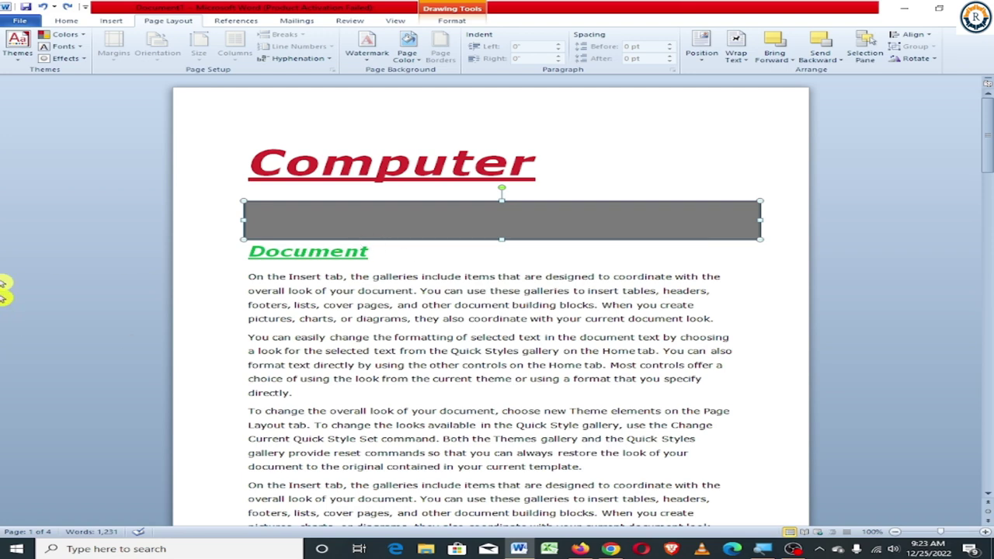
mouse_move(11, 231)
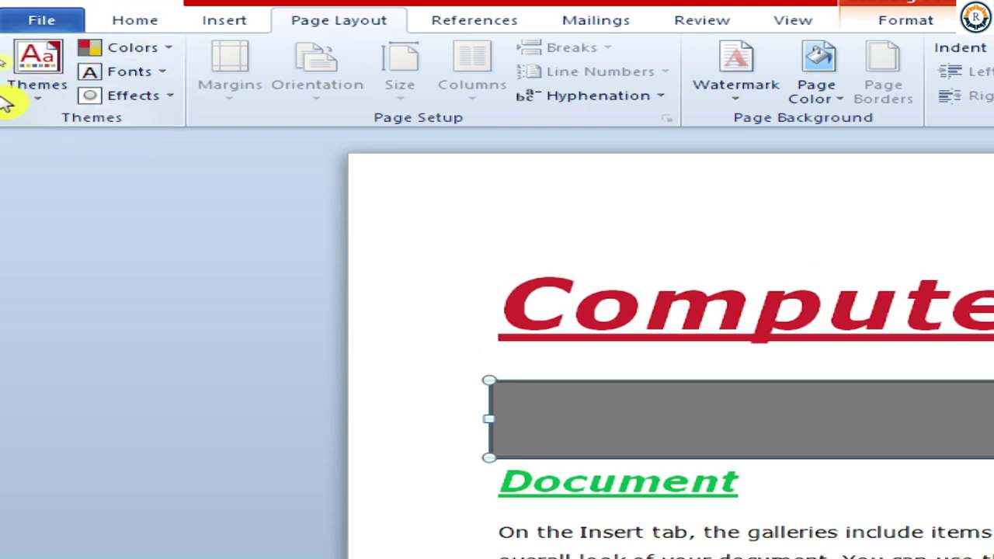
Apply the Austin theme, turning the title dark and the rectangle lime green.
left_click(32, 99)
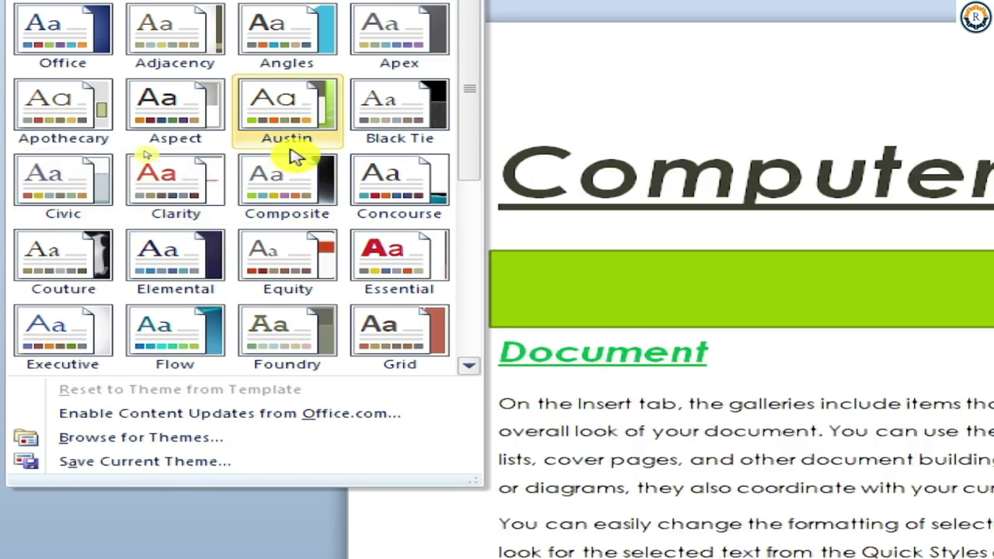
left_click(289, 115)
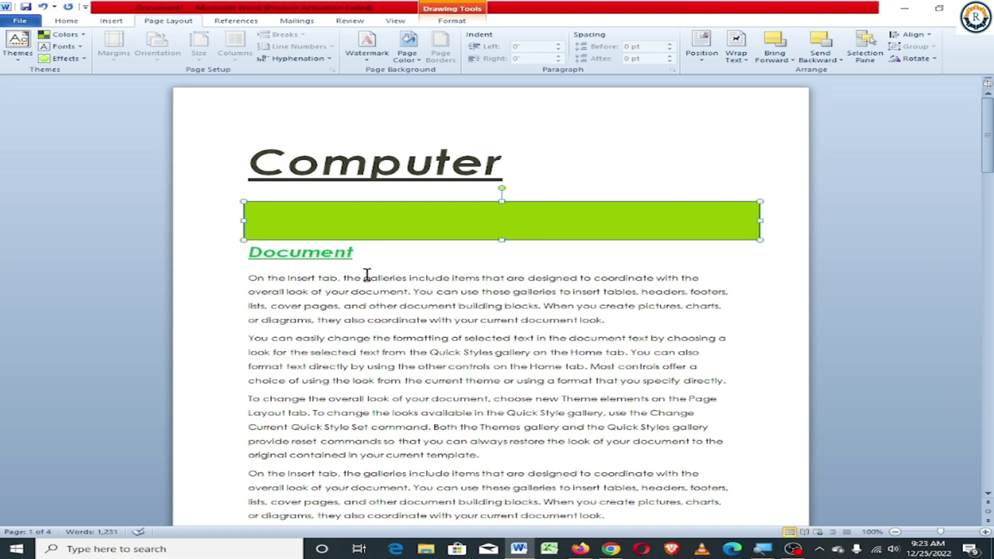
Switch the theme colours to Flow and the theme fonts to Apex.
left_click(65, 35)
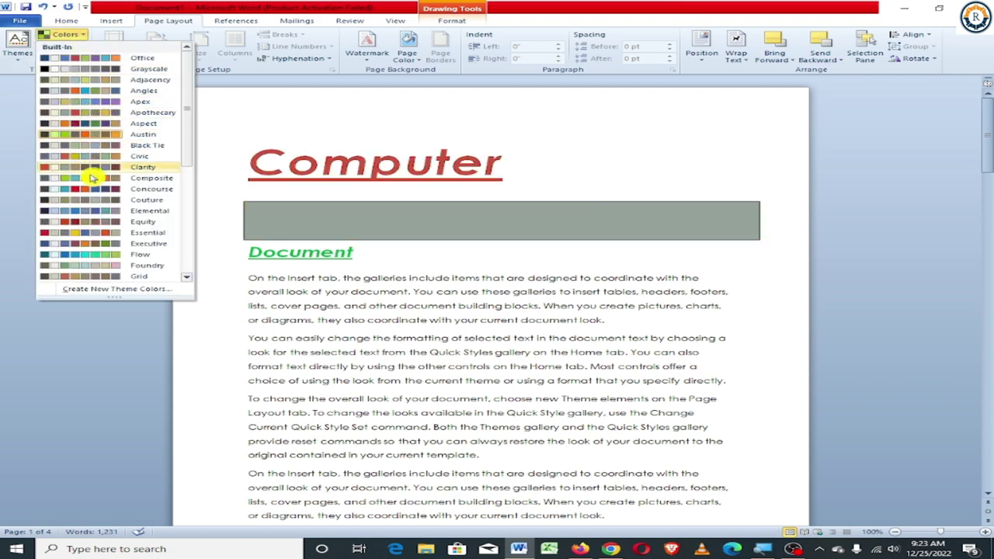
left_click(153, 257)
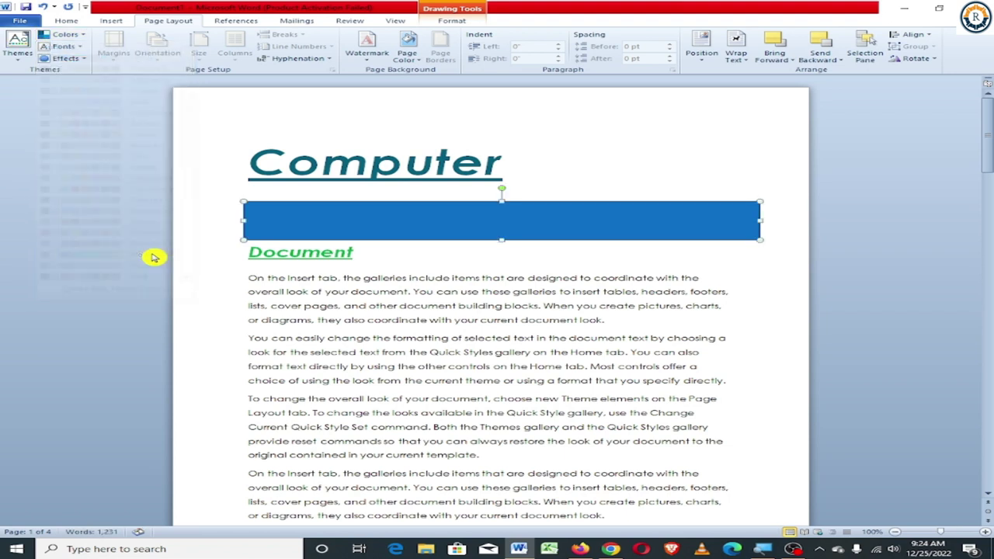
left_click(64, 46)
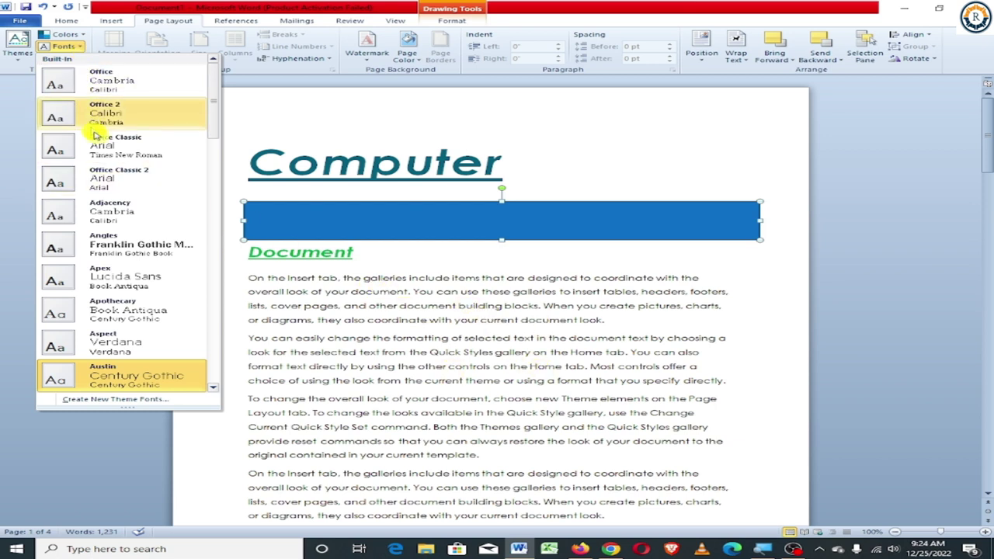
left_click(525, 368)
scroll(509, 386, "up", 6)
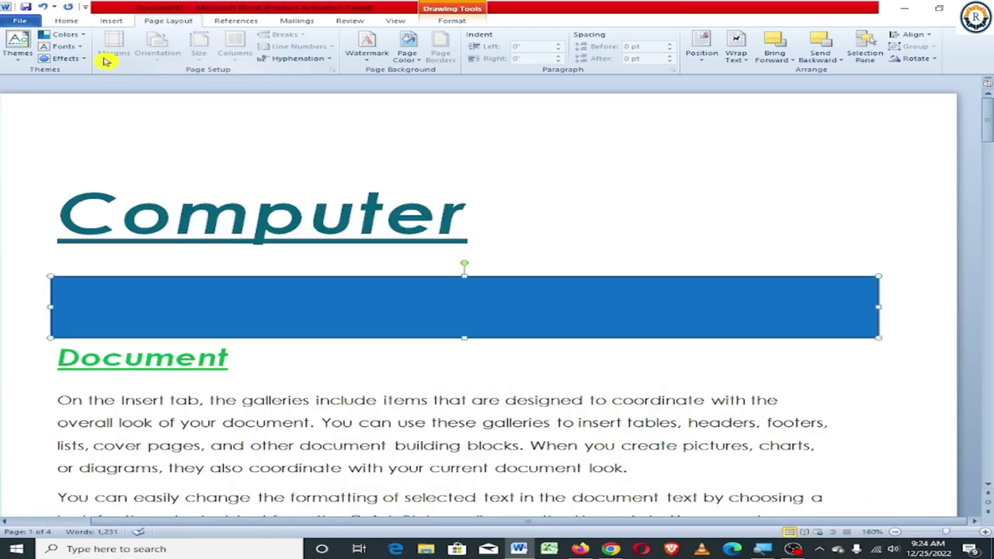
left_click(83, 47)
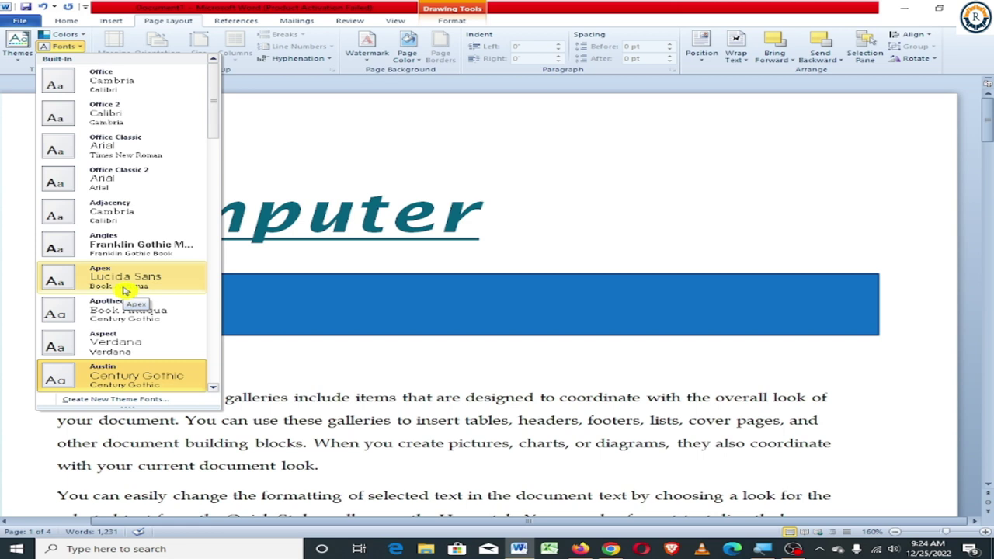
left_click(124, 289)
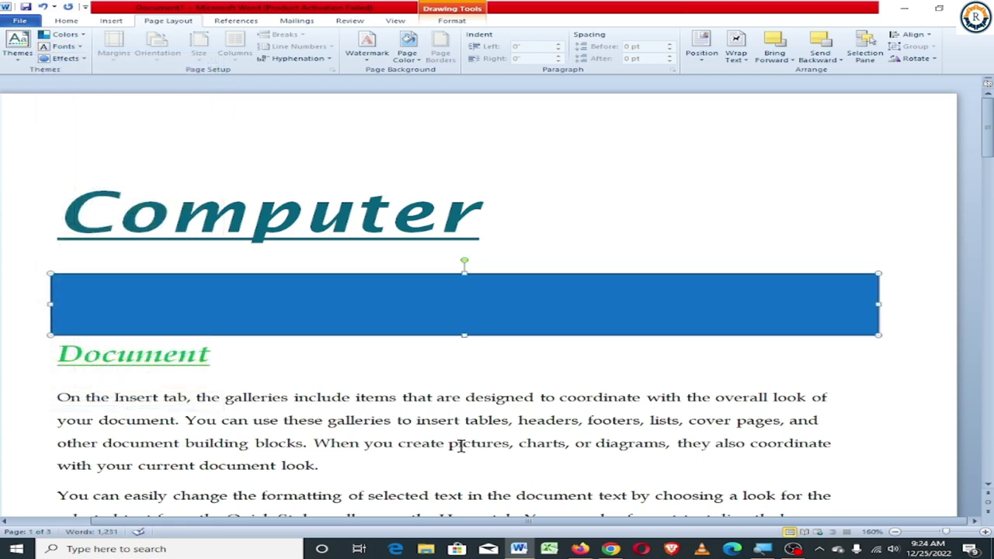
Apply the Equity theme effects, giving the rectangle a darker outline.
left_click(63, 58)
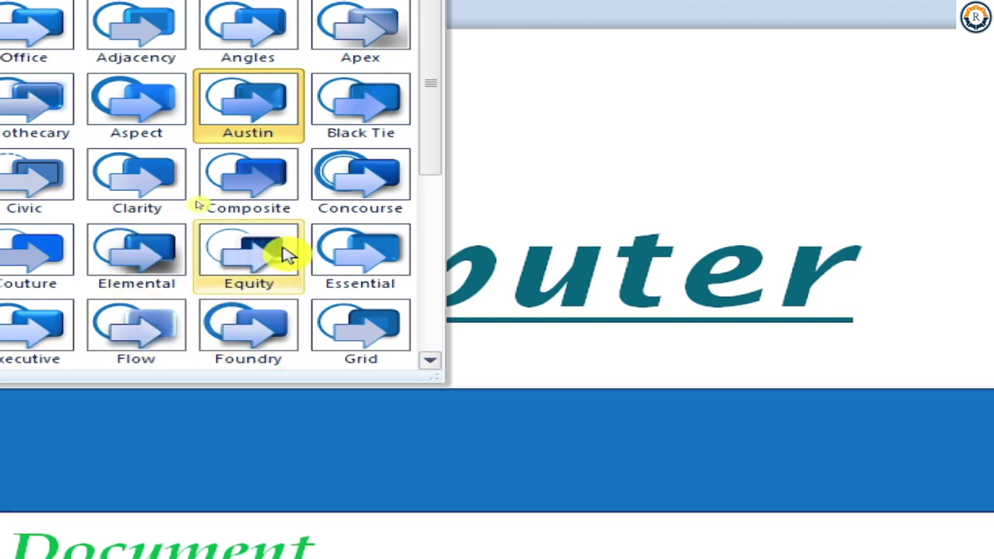
left_click(364, 247)
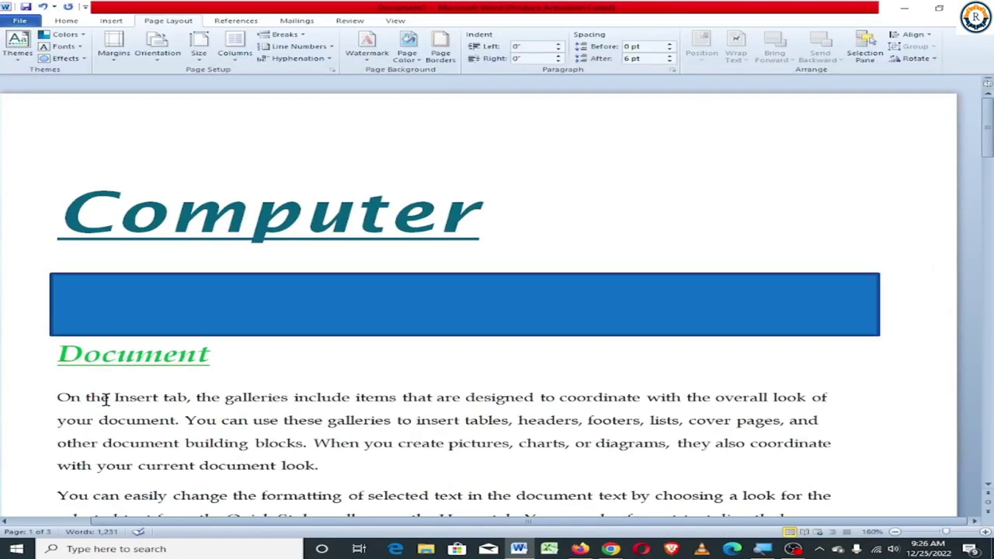
Delete all content and draw a large 5-Point Star on the blank page.
key("ctrl+a")
key("Delete")
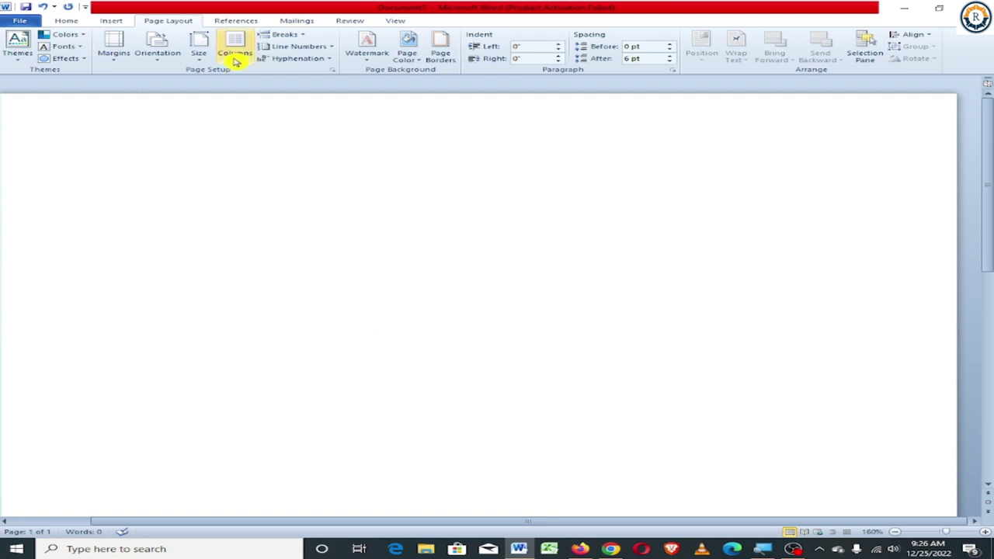
left_click(111, 21)
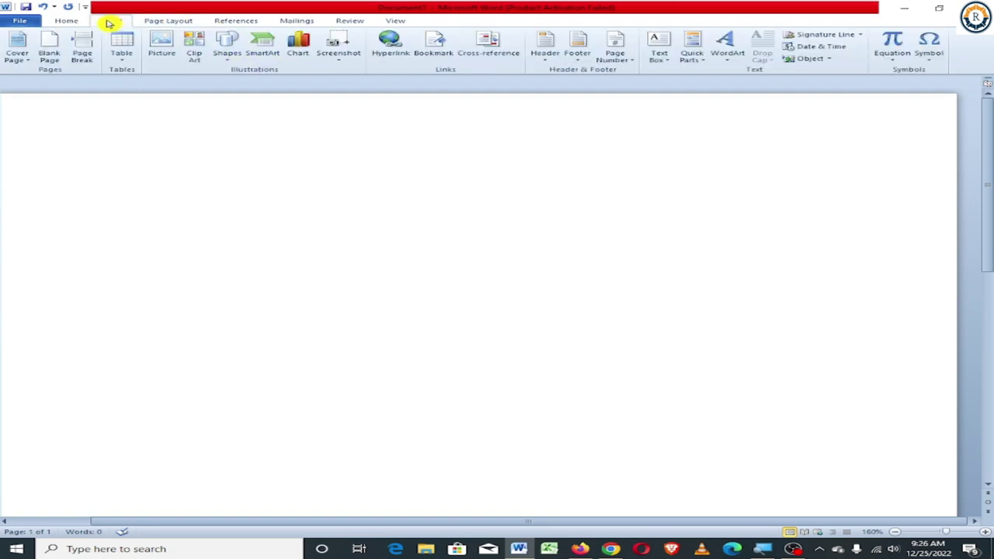
left_click(225, 45)
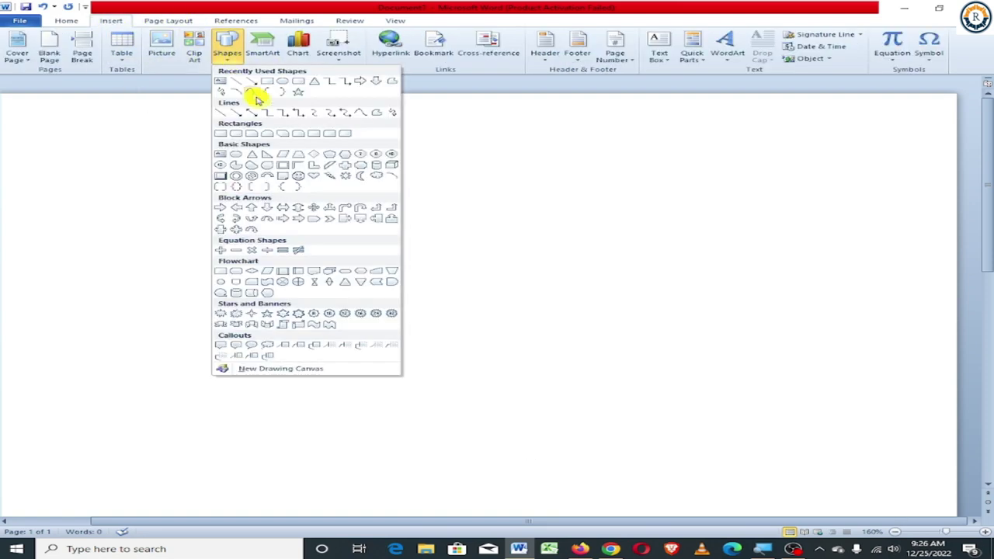
left_click(300, 93)
mouse_move(129, 171)
left_mouse_down()
mouse_move(490, 343)
mouse_move(526, 388)
left_mouse_up()
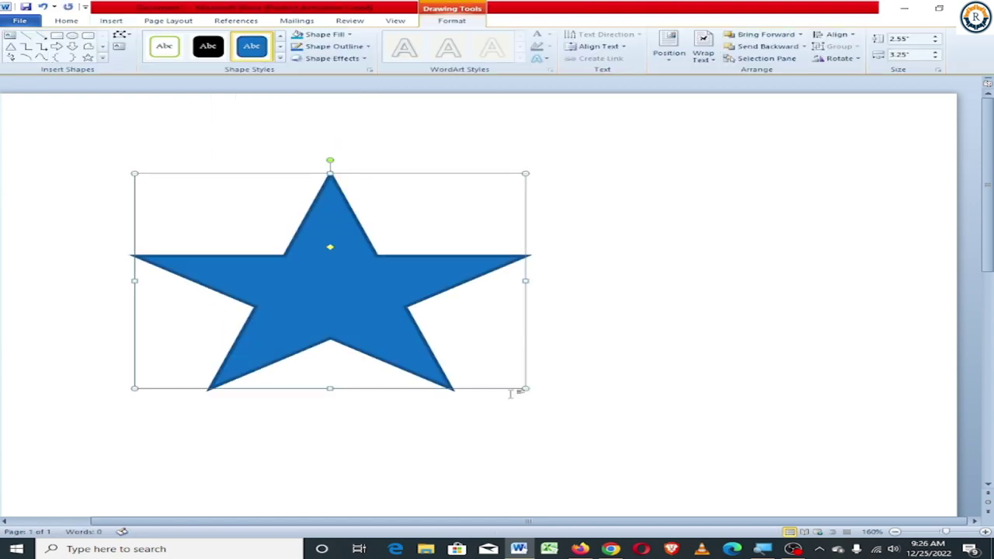